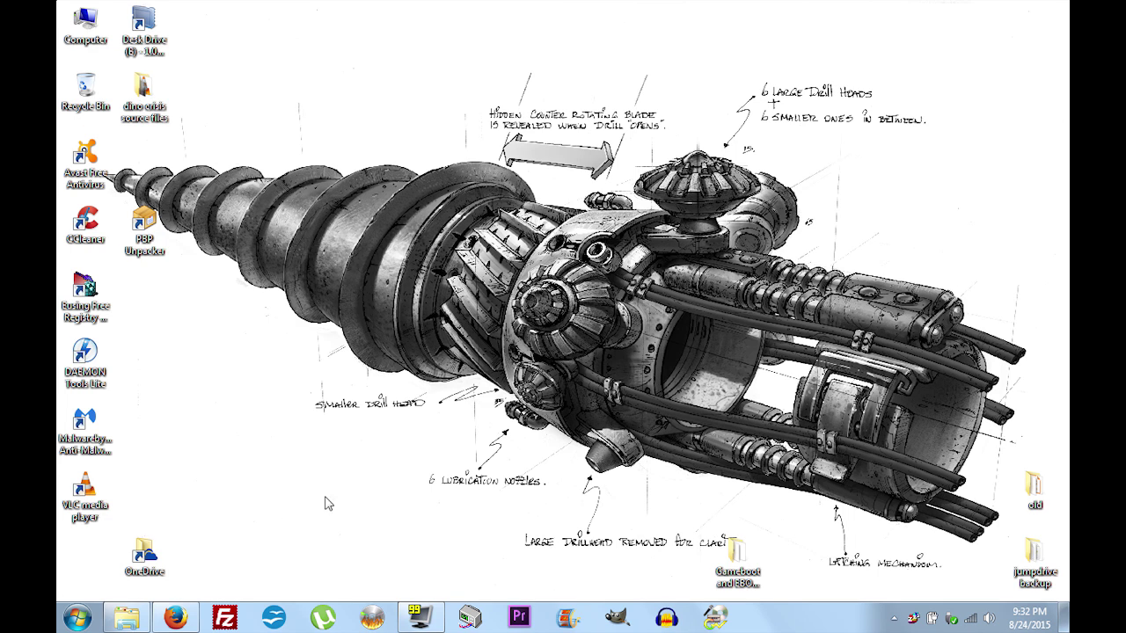
# Step: Switch to Firefox and review the EBOOT customizing guide's section list, filename notes, and Part B facts and first instructions
pyautogui.click(188, 612)
pyautogui.scroll(1, 408, 340)
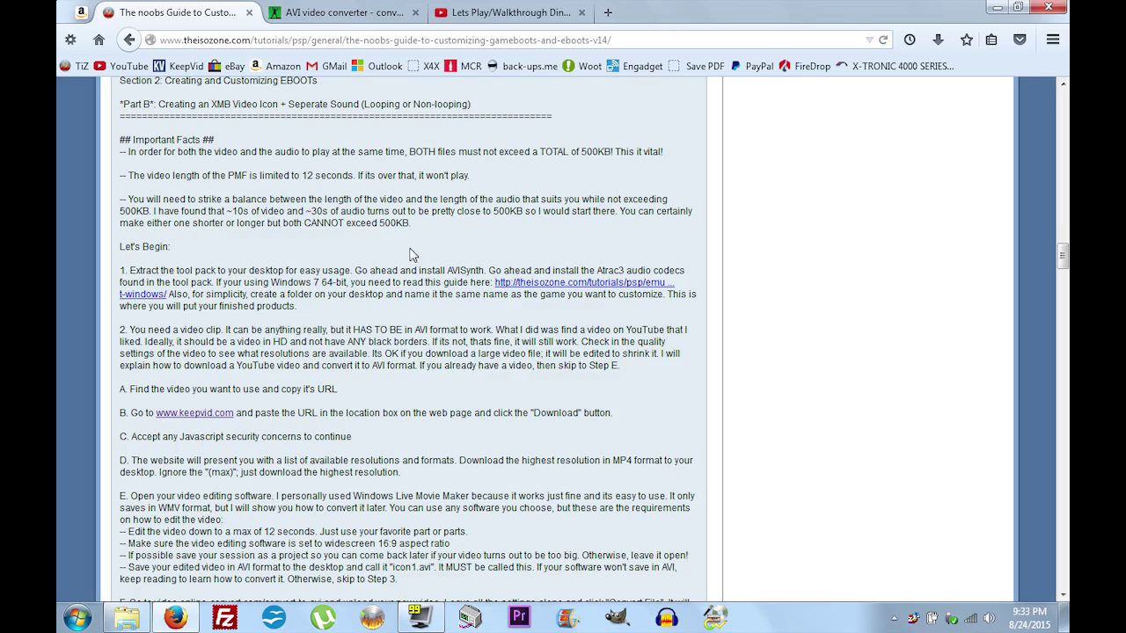
pyautogui.moveTo(1062, 255); pyautogui.dragTo(1062, 133)
pyautogui.scroll(2, 356, 323)
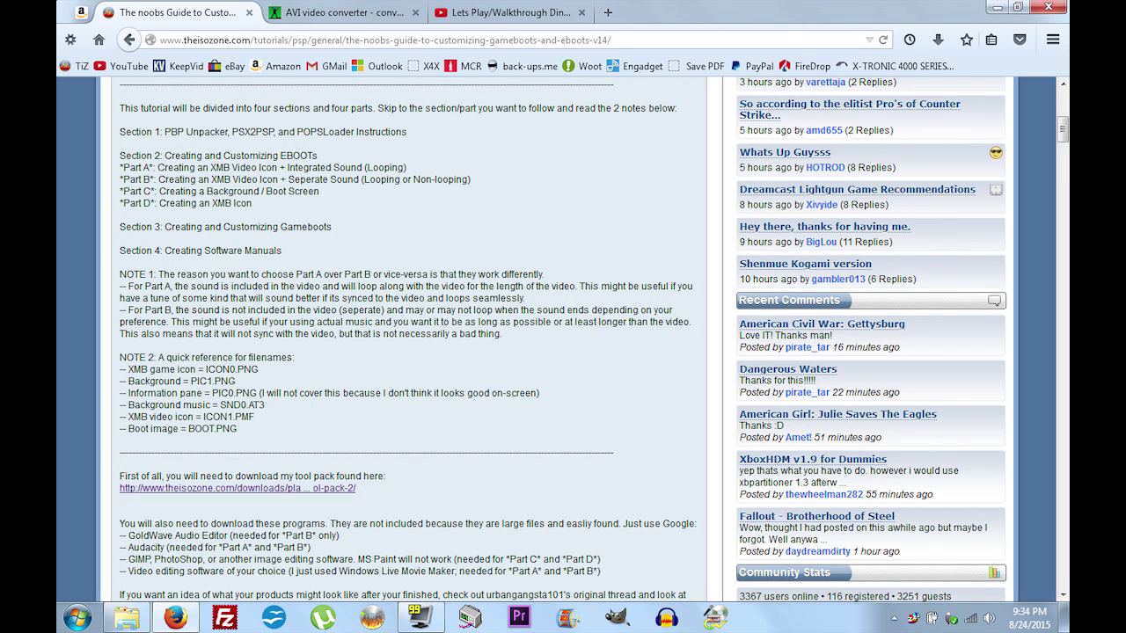
pyautogui.scroll(-2, 268, 356)
pyautogui.scroll(1, 563, 340)
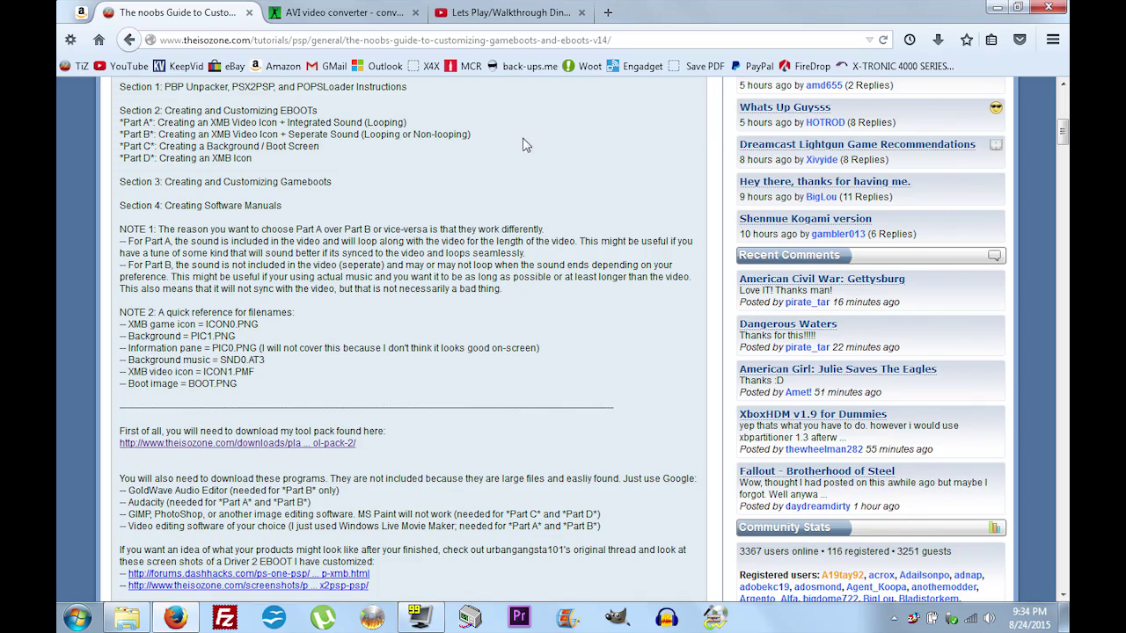
pyautogui.moveTo(1063, 130); pyautogui.dragTo(1062, 255)
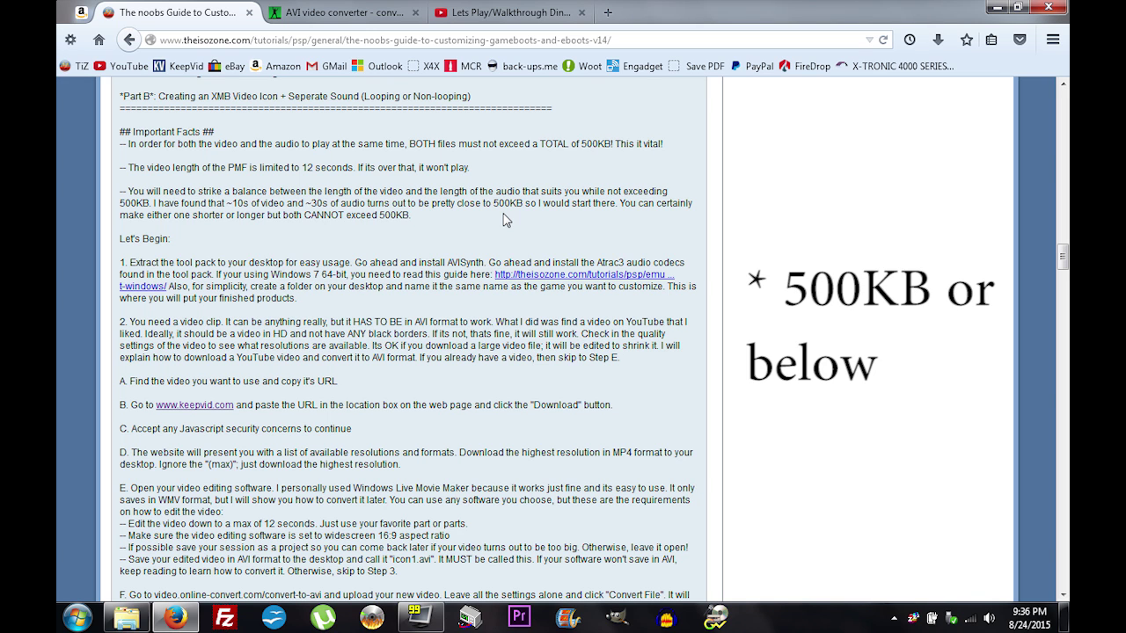
pyautogui.scroll(-2, 506, 215)
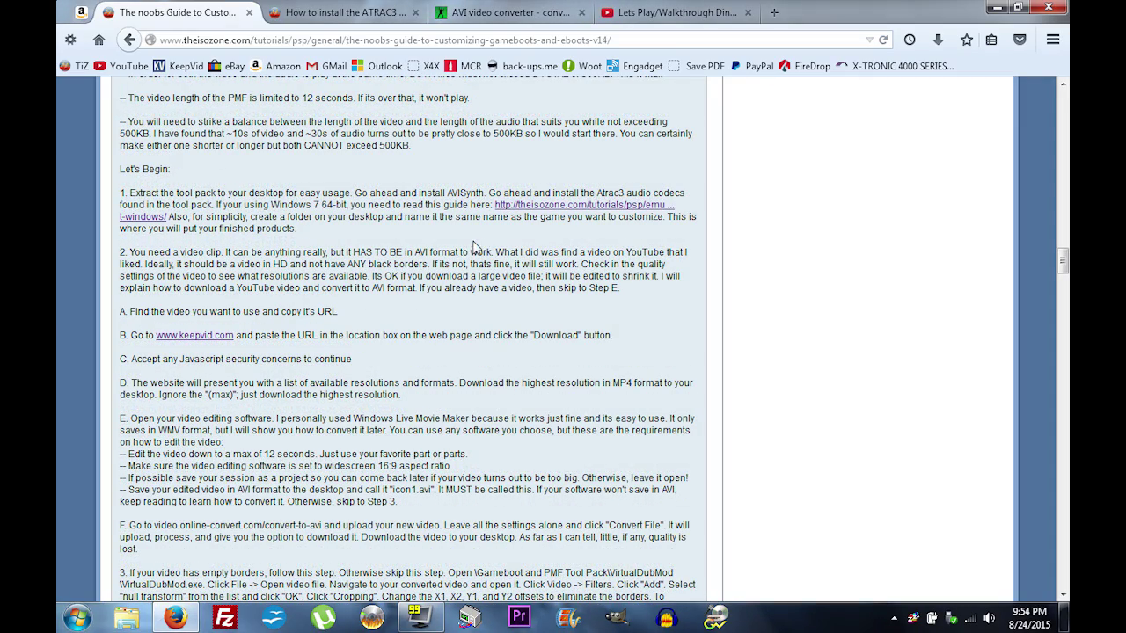
# Step: Open the Gameboot and EBOOT Tool Pack folder on the desktop and inspect the Avisynth_258.exe and Lame_v3.99.3_for_Windows.exe installers
pyautogui.click(180, 618)
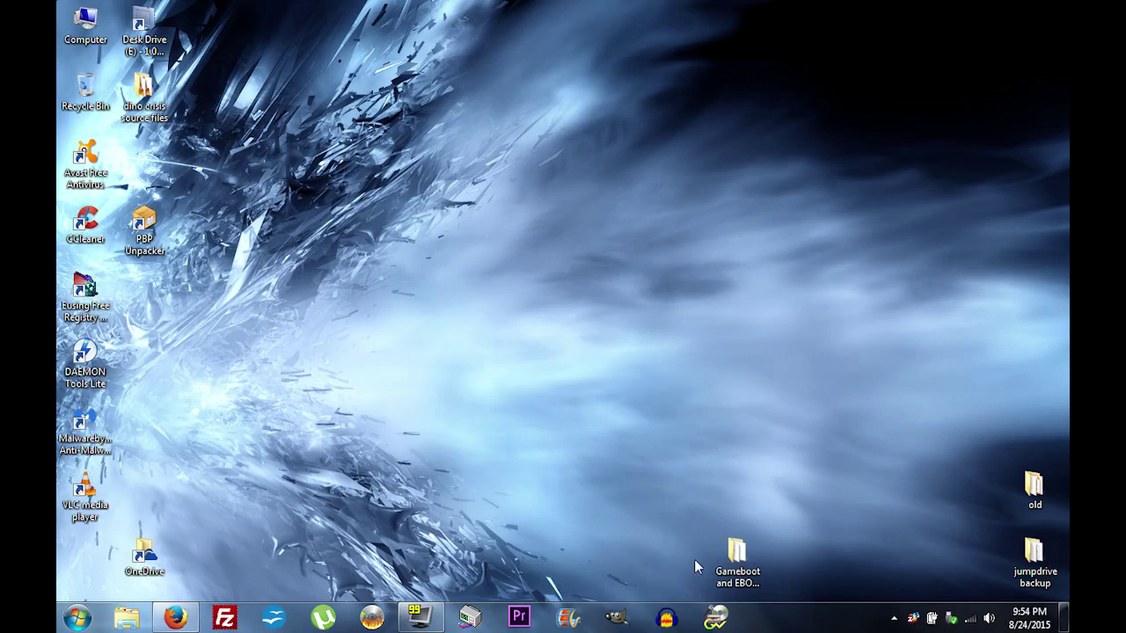
pyautogui.doubleClick(743, 552)
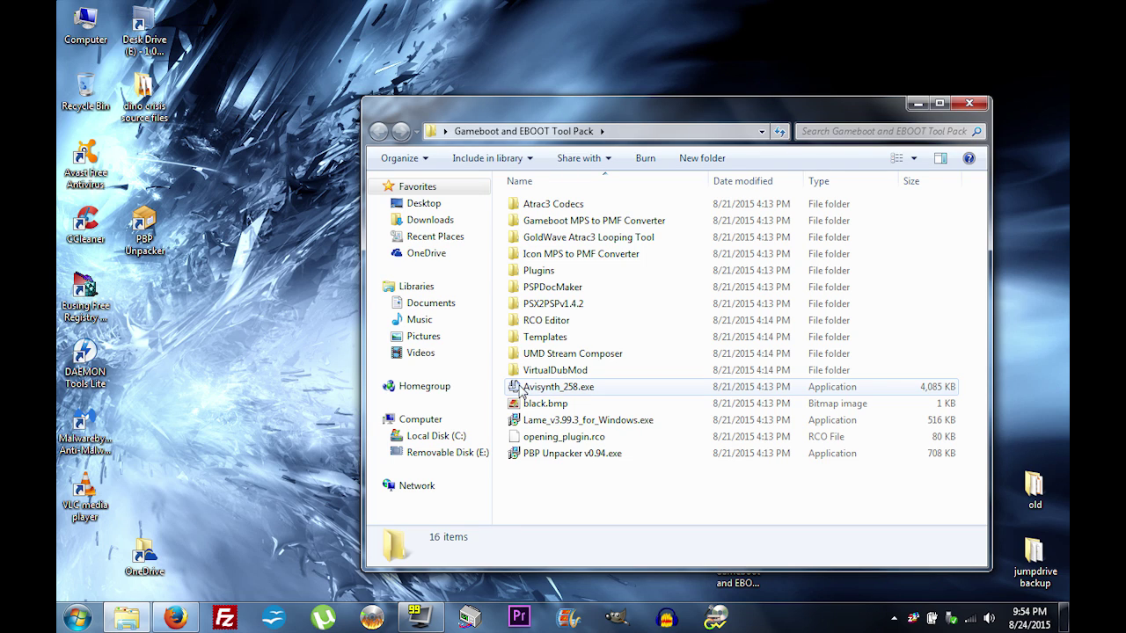
pyautogui.moveTo(556, 391)
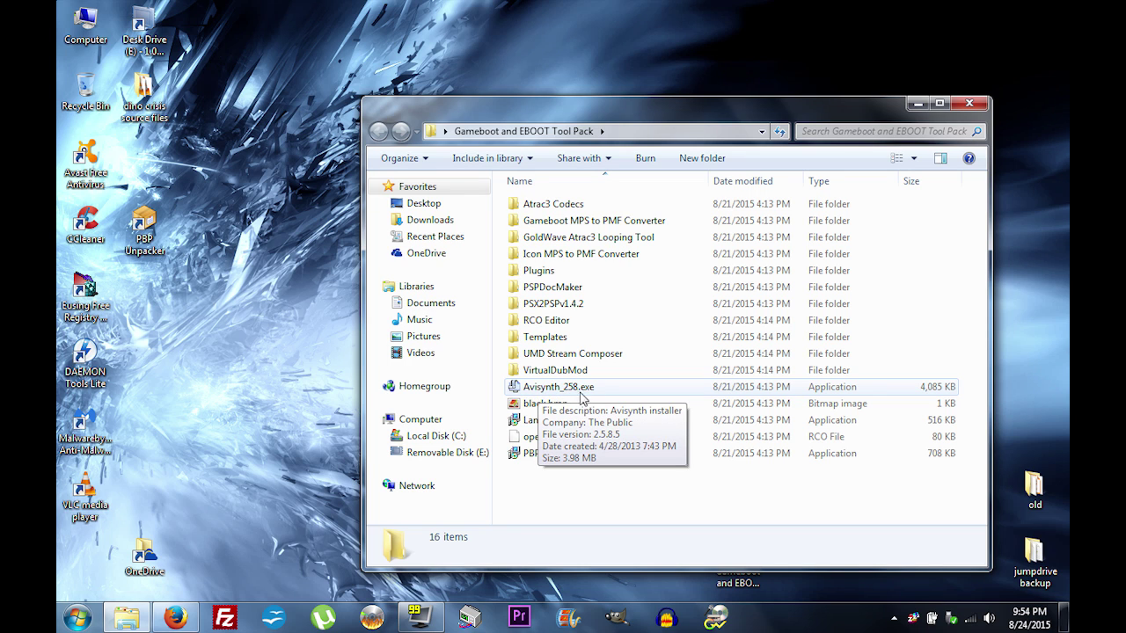
pyautogui.click(572, 390)
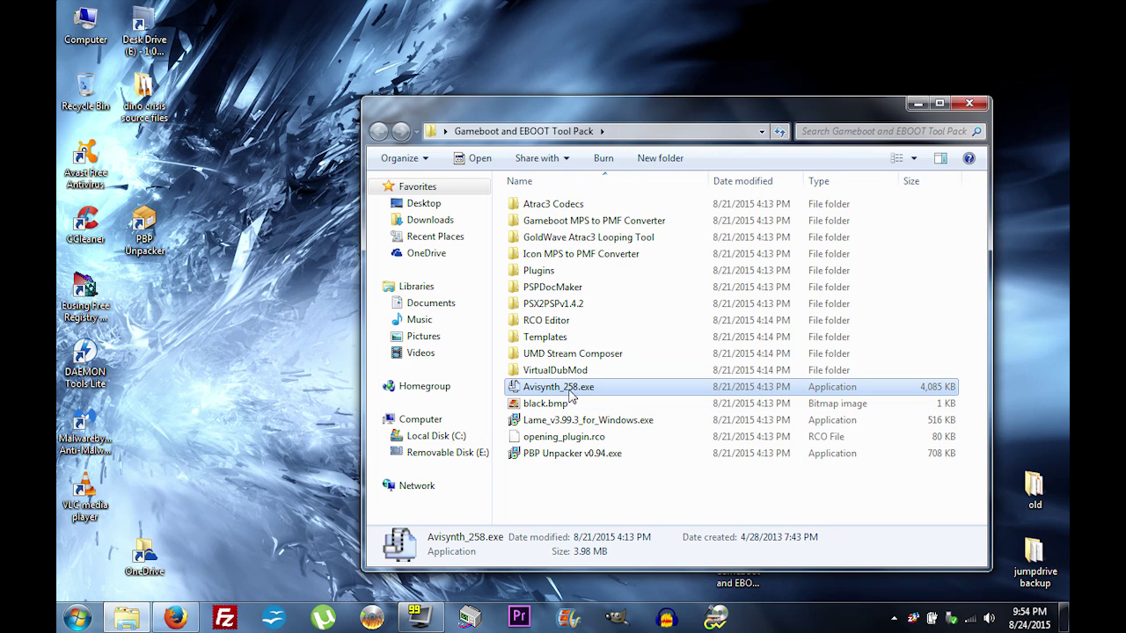
pyautogui.moveTo(573, 396)
pyautogui.click(581, 490)
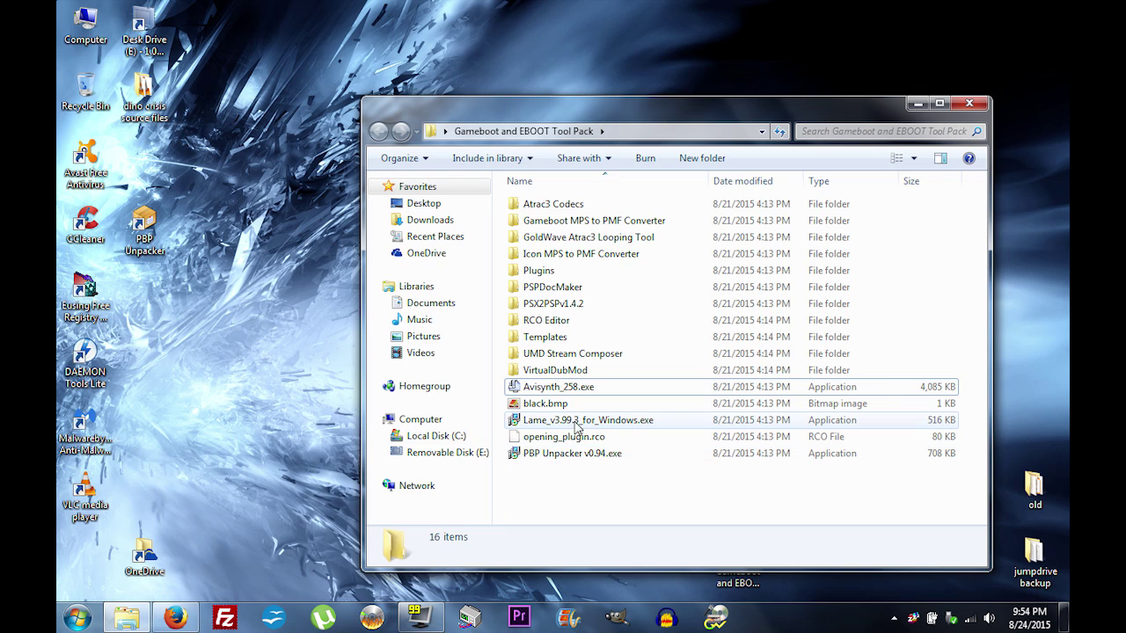
pyautogui.moveTo(557, 427)
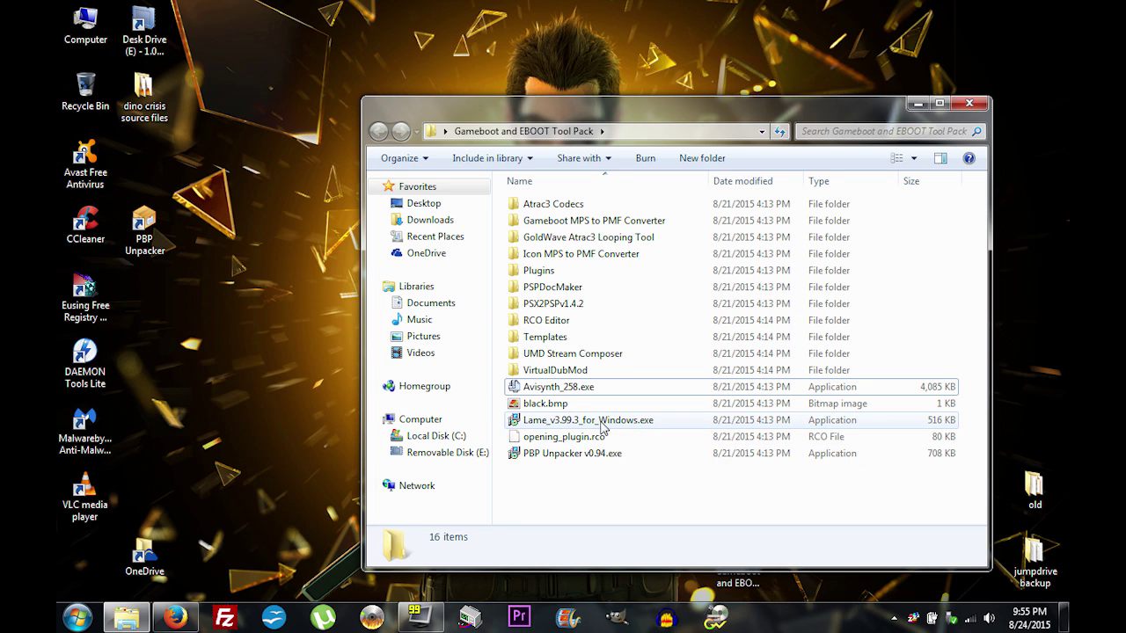
# Step: Open the tool pack's Atrac3 Codecs folder, and read the 64-bit Windows ATRAC3 ACM codec installation guide in Firefox
pyautogui.doubleClick(547, 207)
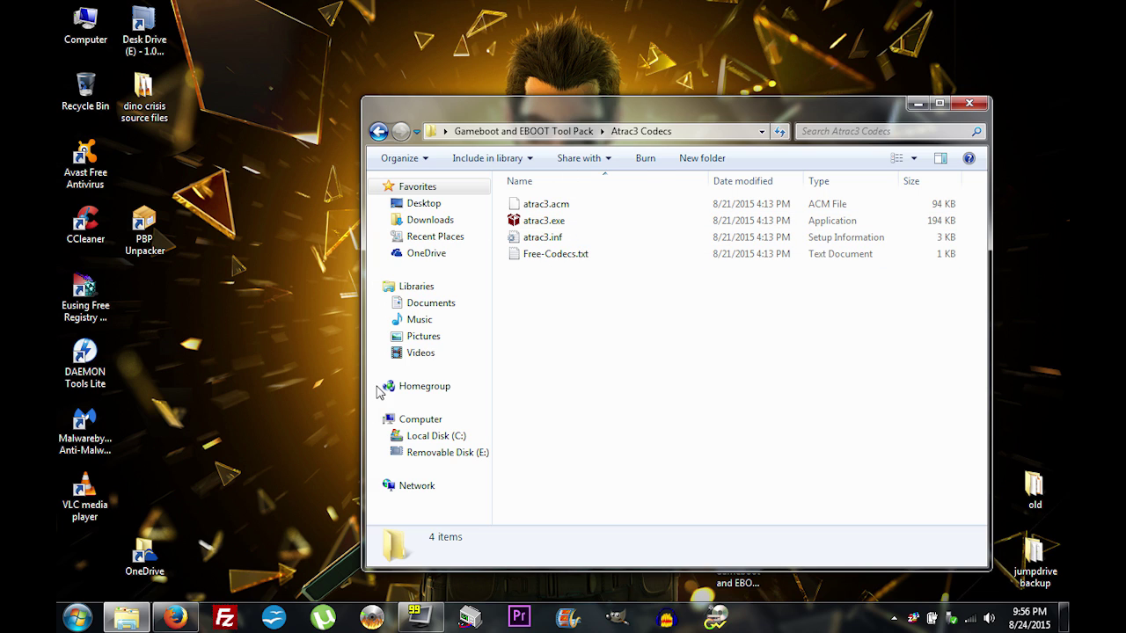
pyautogui.click(175, 618)
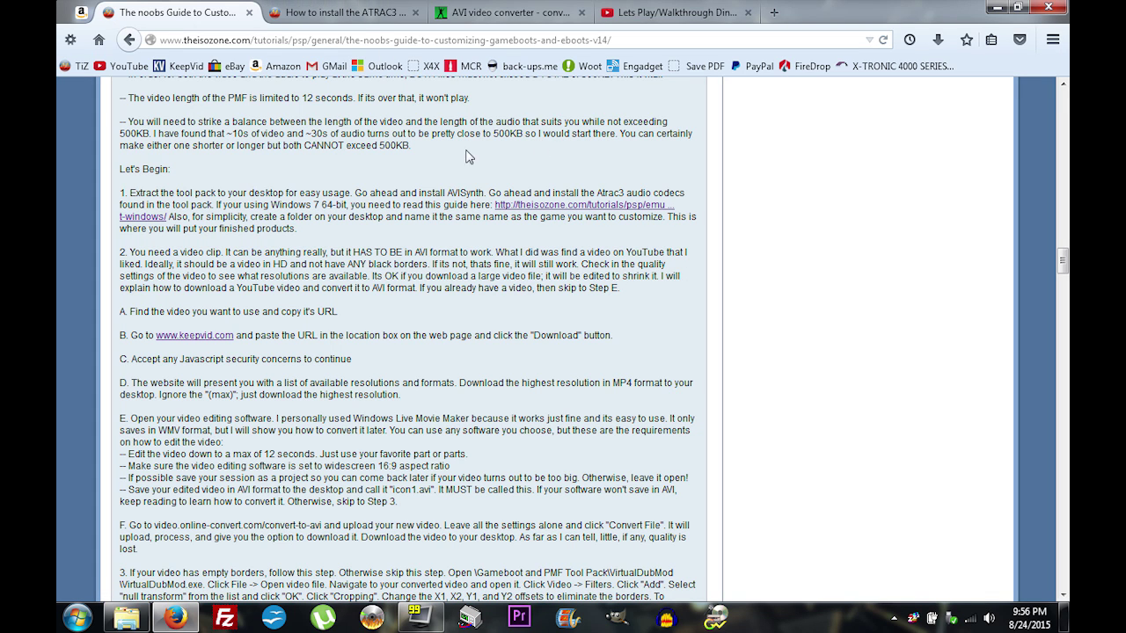
pyautogui.click(338, 15)
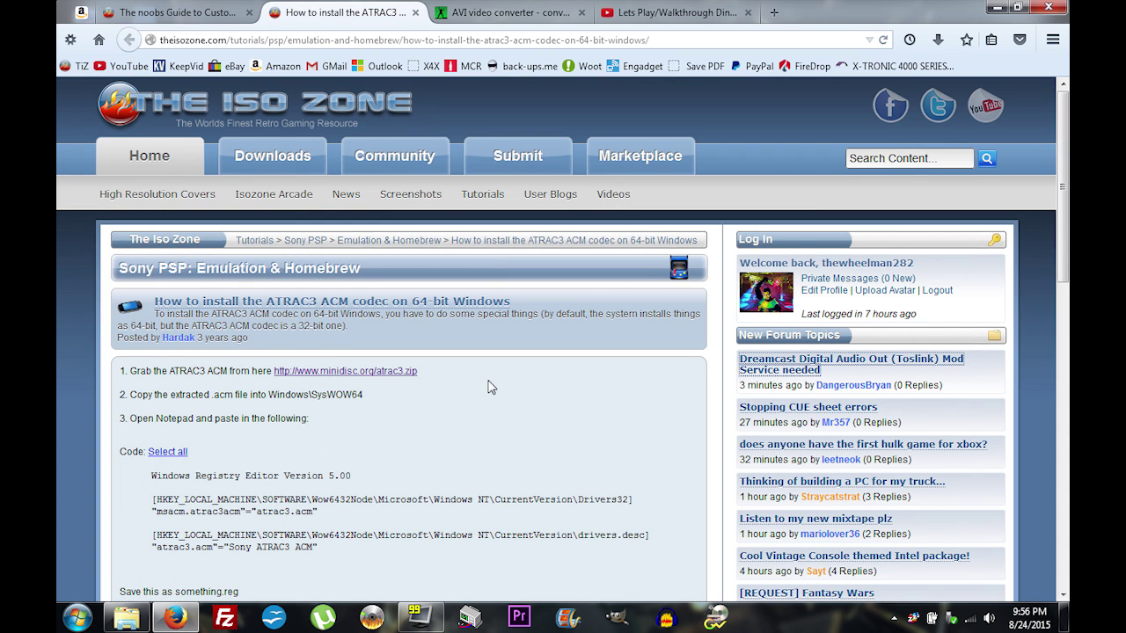
pyautogui.scroll(-2, 491, 387)
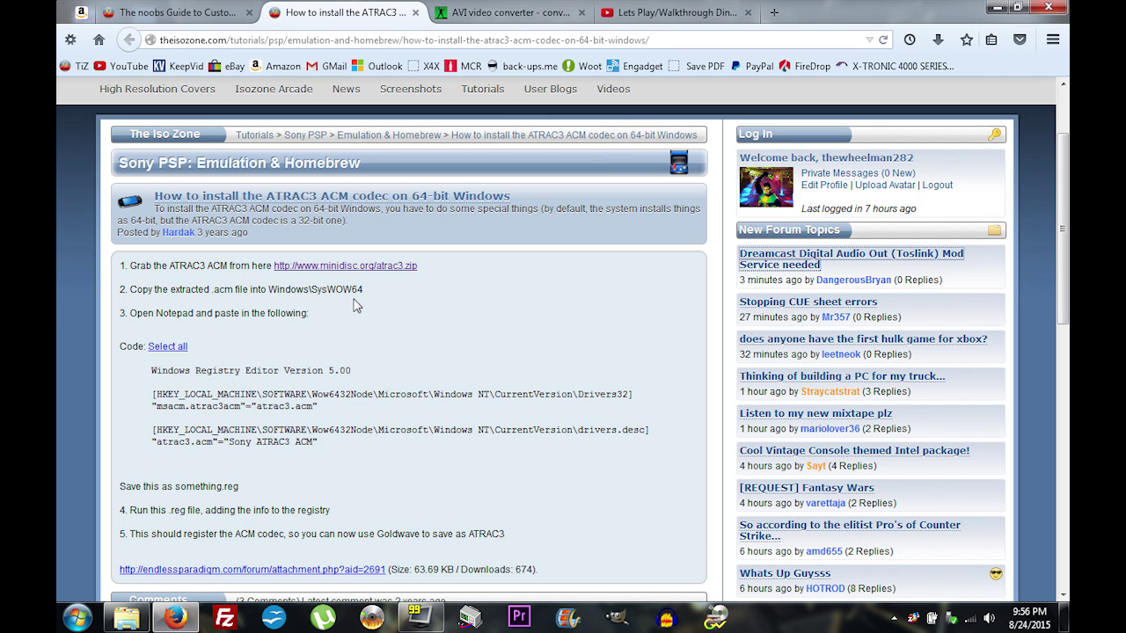
pyautogui.scroll(-2, 357, 304)
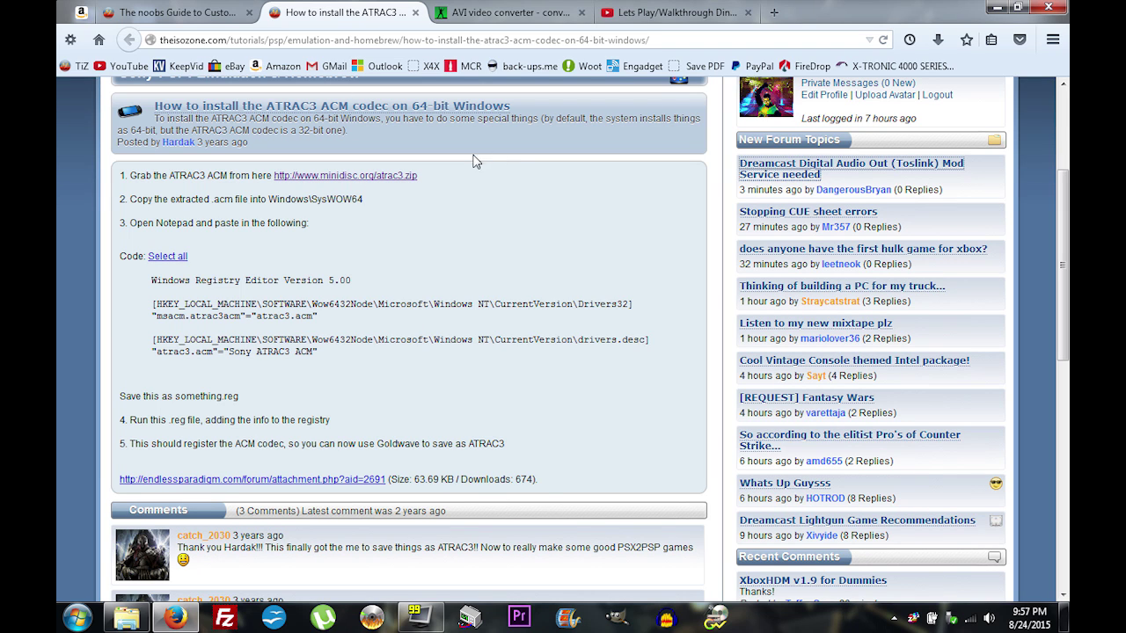
# Step: Check the Atrac3 Codecs folder again, and close the ATRAC3 codec installation guide page in Firefox
pyautogui.click(124, 619)
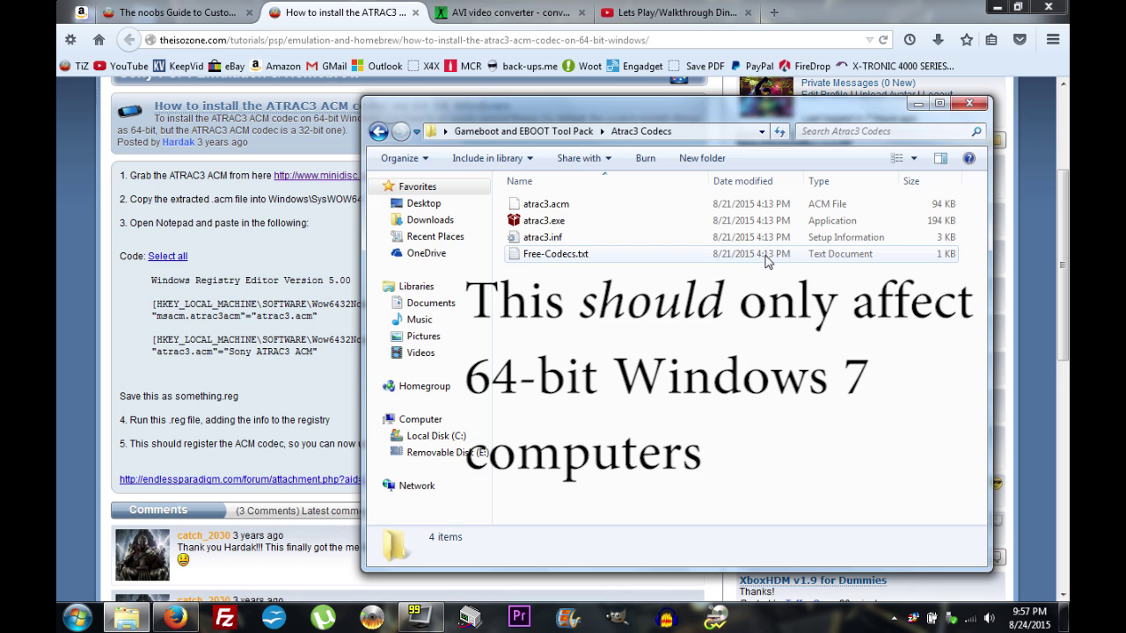
pyautogui.click(452, 53)
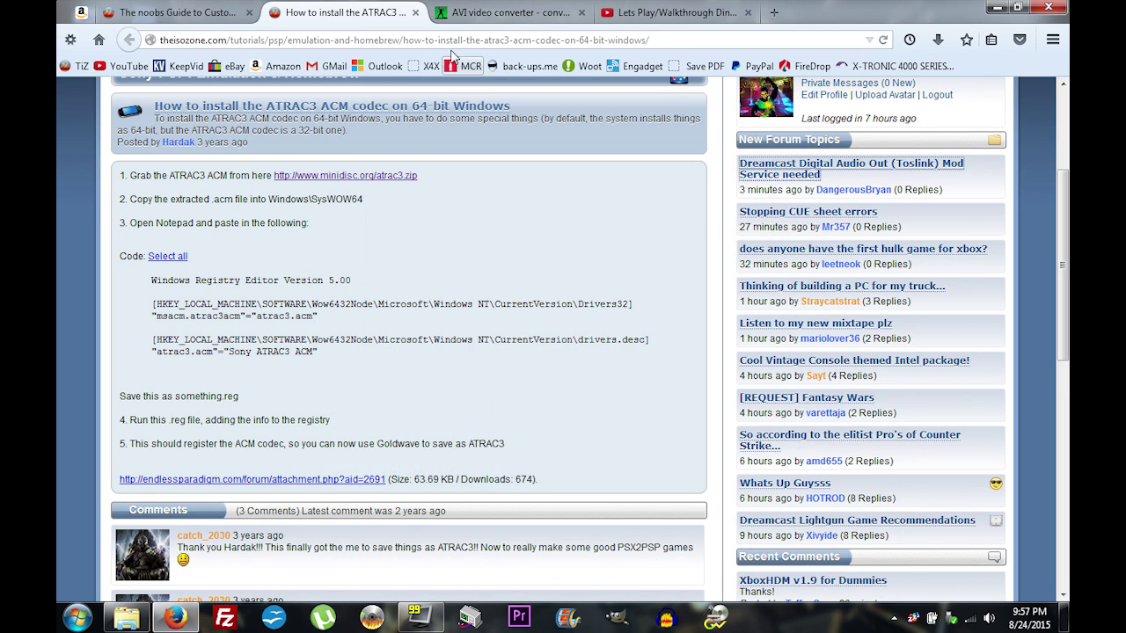
pyautogui.hotkey('ctrl', 'w')
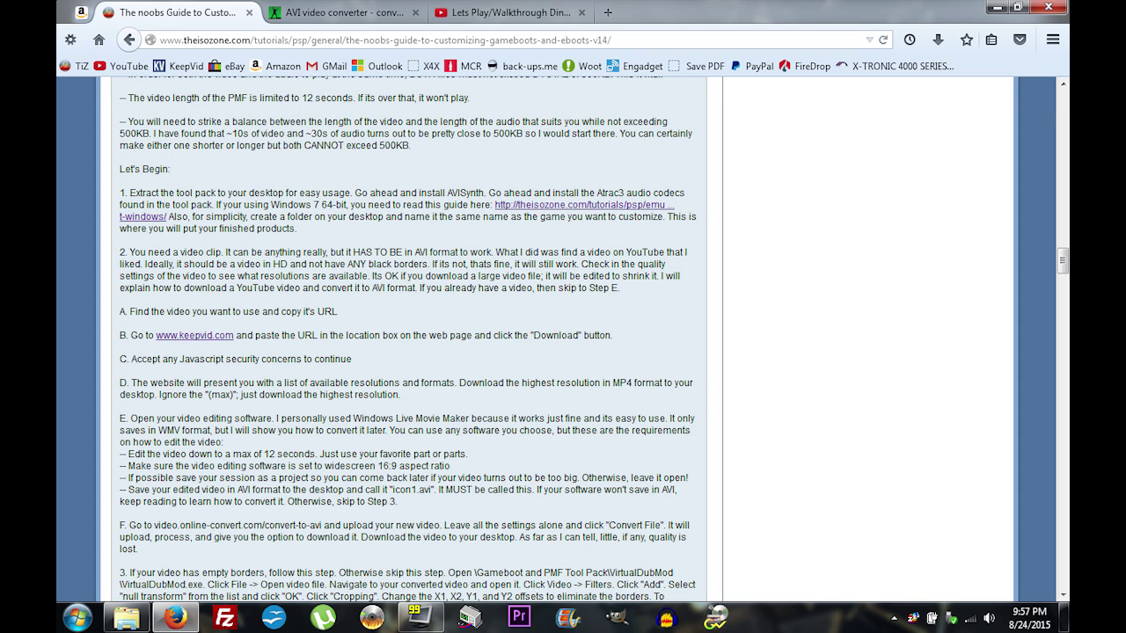
# Step: Create a new folder on the desktop named "dino crisis final files"
pyautogui.click(179, 619)
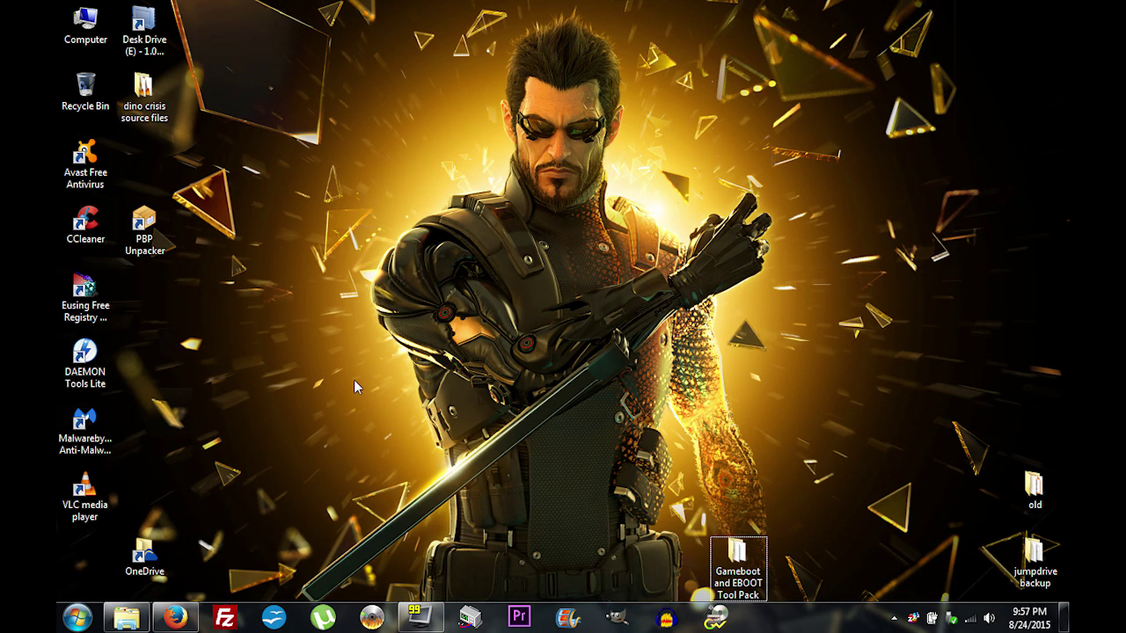
pyautogui.rightClick(353, 379)
pyautogui.moveTo(499, 313)
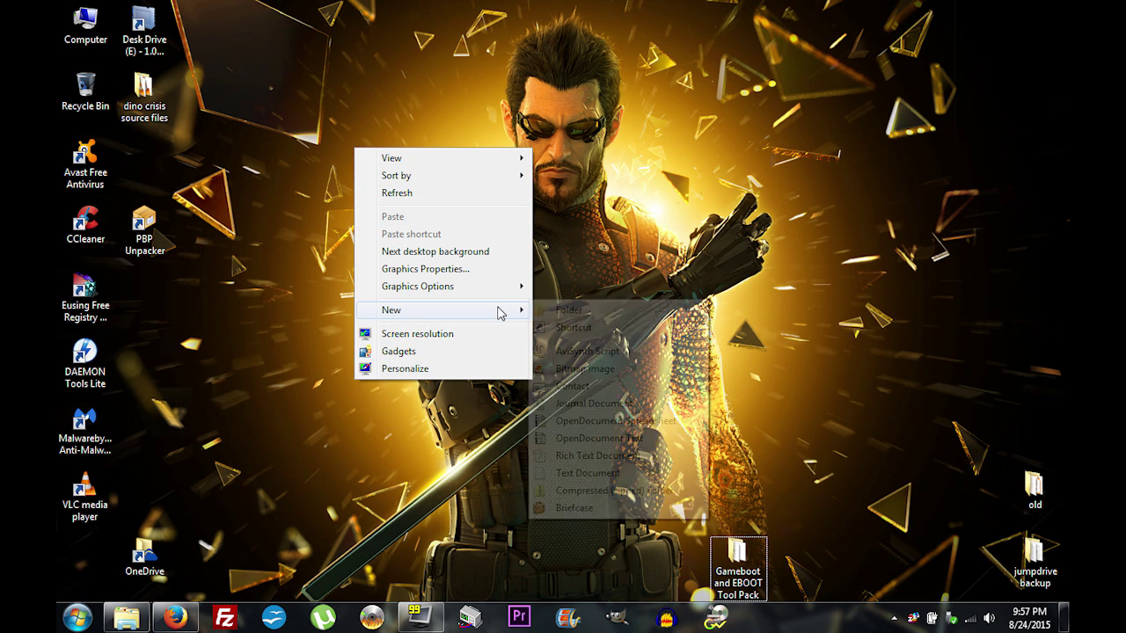
pyautogui.click(562, 310)
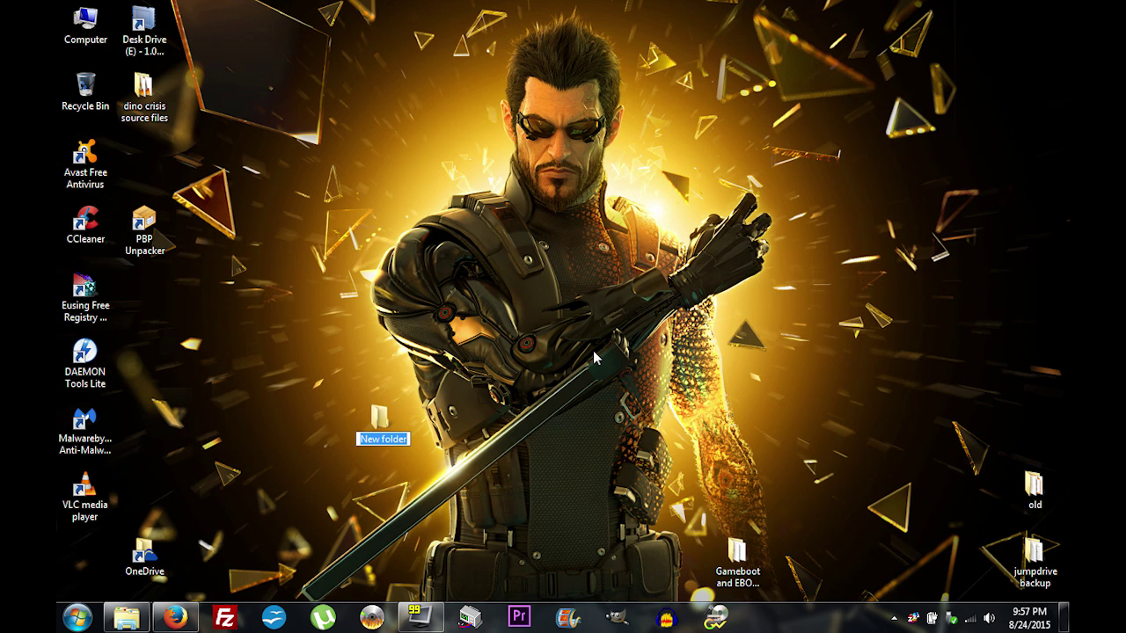
pyautogui.write('dino crisis final files')
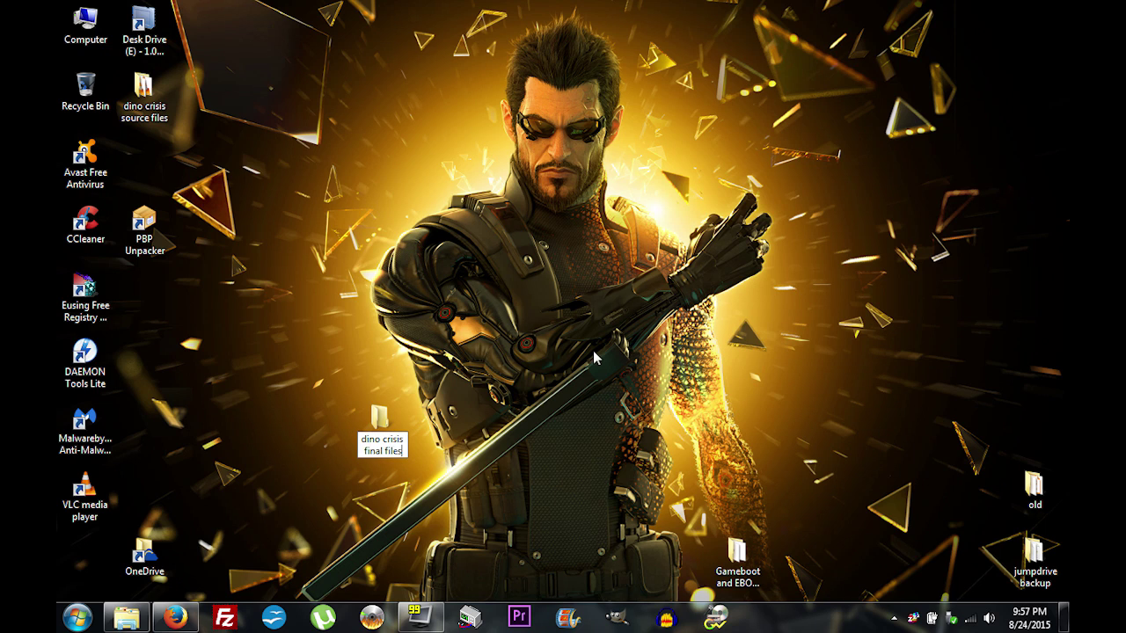
pyautogui.press('Return')
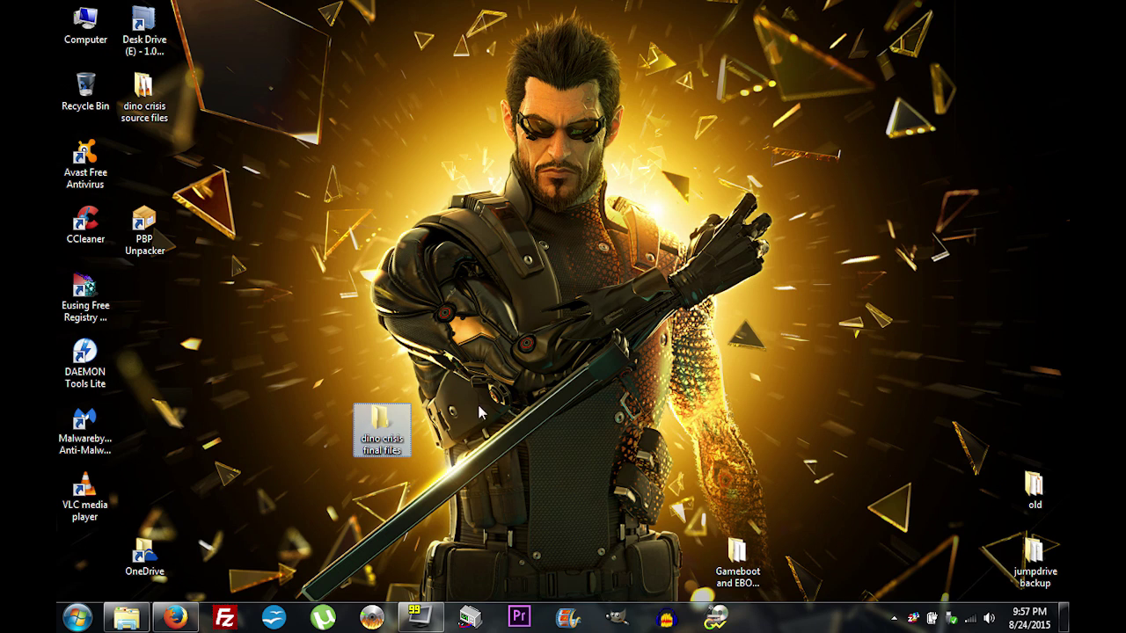
# Step: Arrange the dino crisis final files and dino crisis source files folders on either side of the tool pack folder on the desktop
pyautogui.click(428, 414)
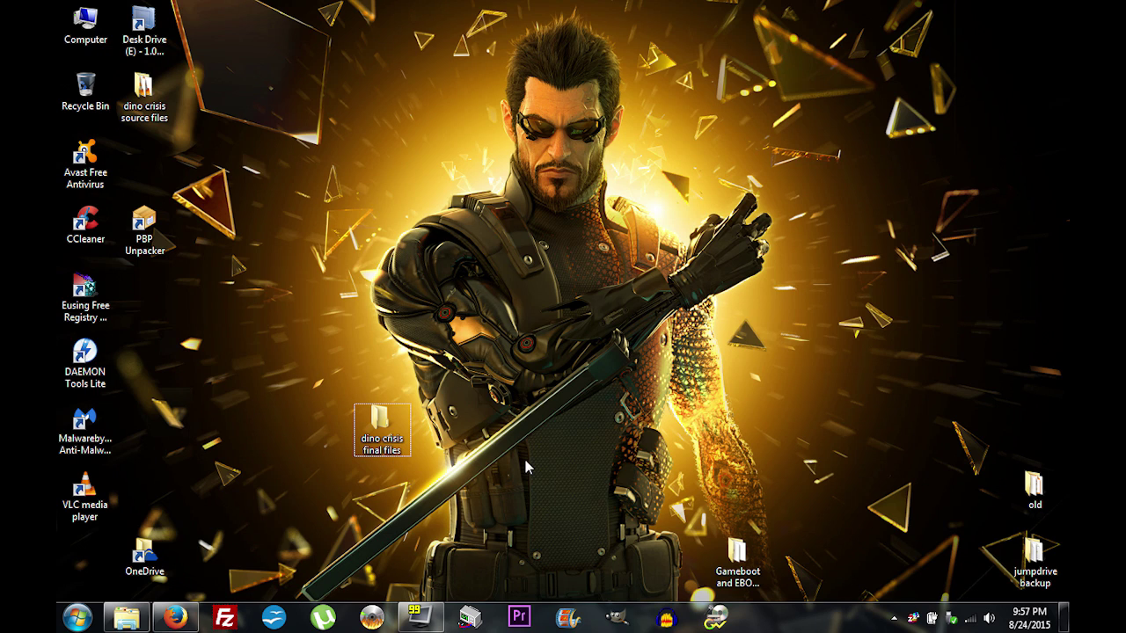
pyautogui.click(392, 431)
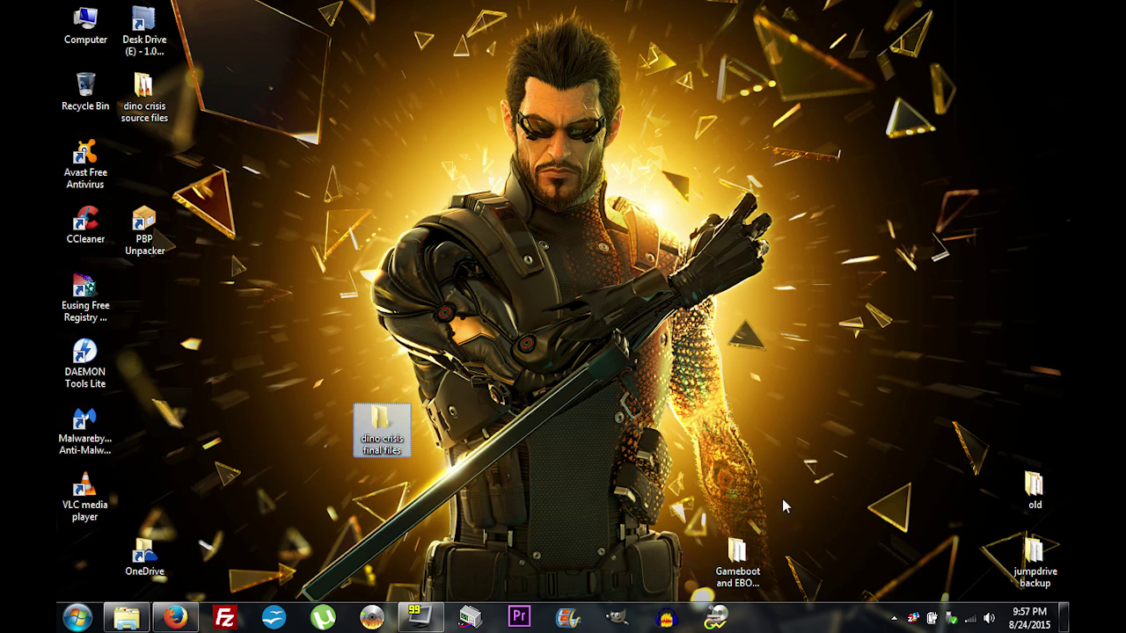
pyautogui.moveTo(703, 534); pyautogui.dragTo(865, 563)
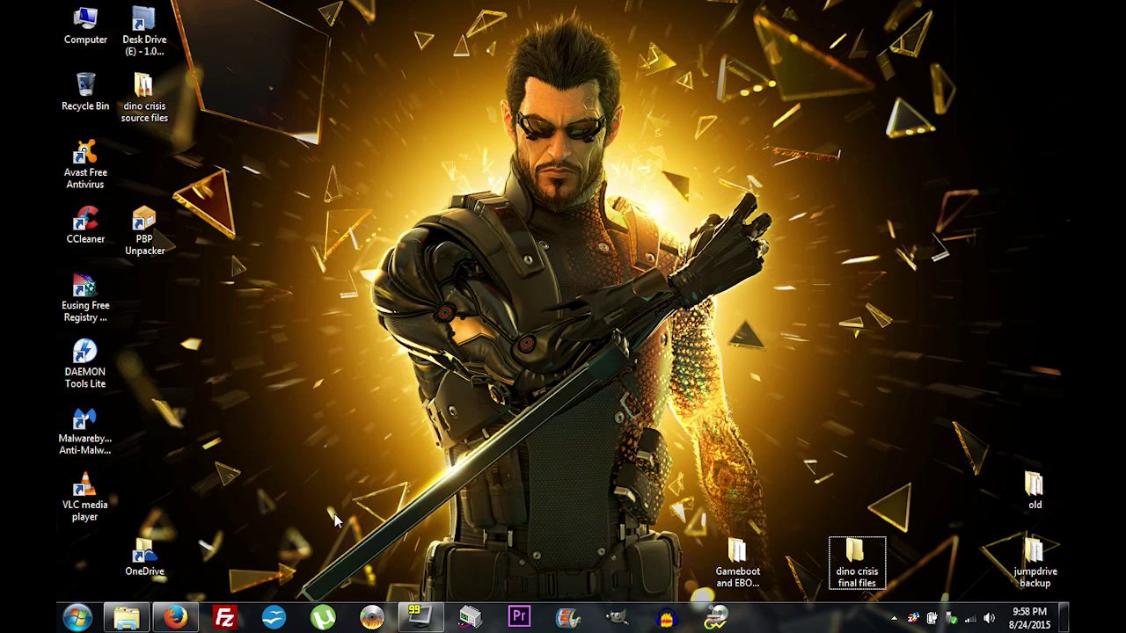
pyautogui.click(669, 332)
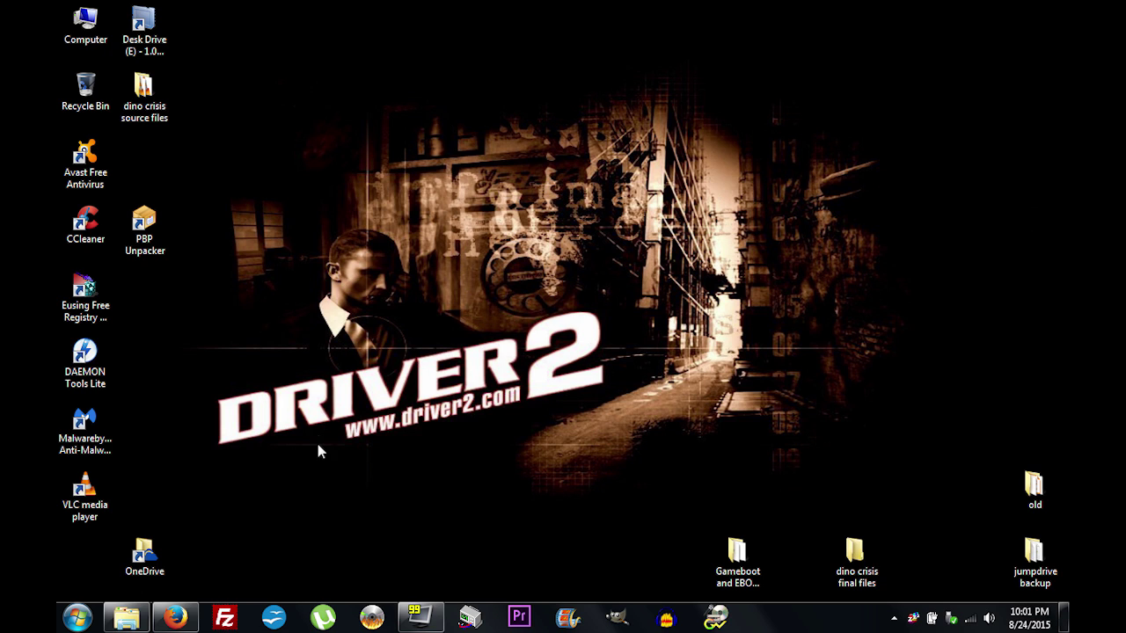
pyautogui.moveTo(146, 89); pyautogui.dragTo(621, 546)
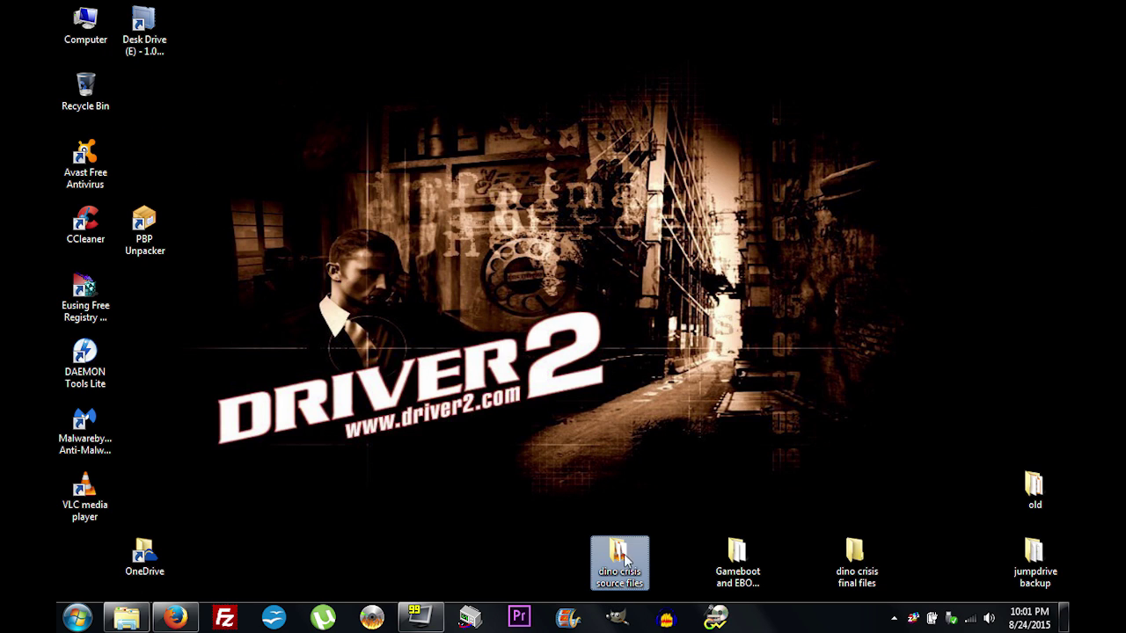
# Step: Open the dino crisis source files folder and preview the images dino crisis logo.gif and icon bg 3.jpg
pyautogui.doubleClick(637, 539)
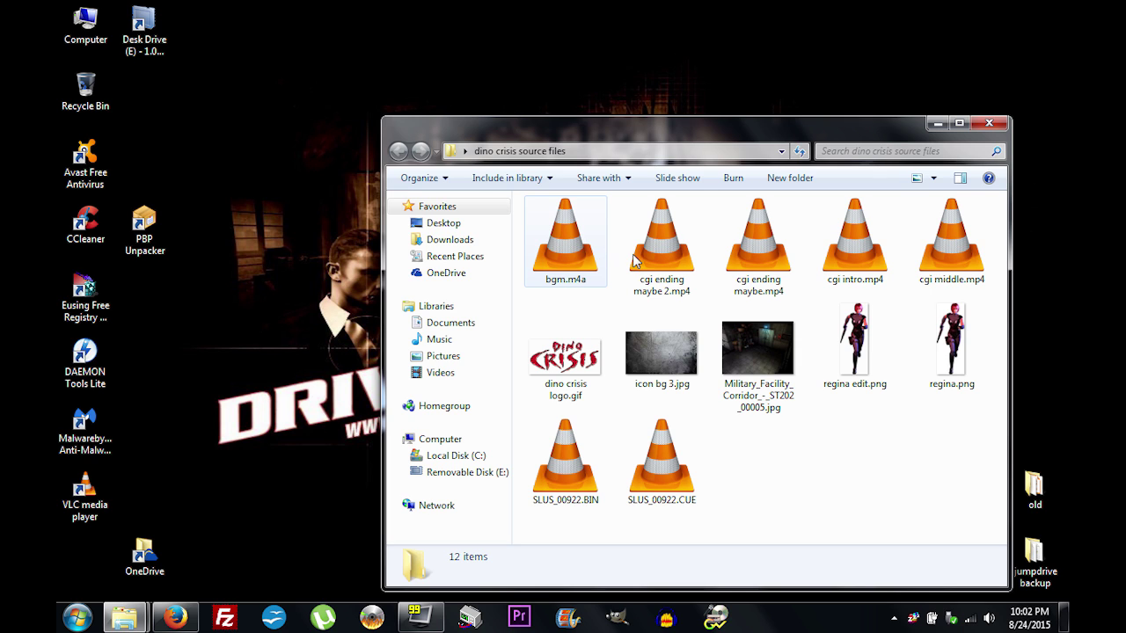
pyautogui.moveTo(670, 264)
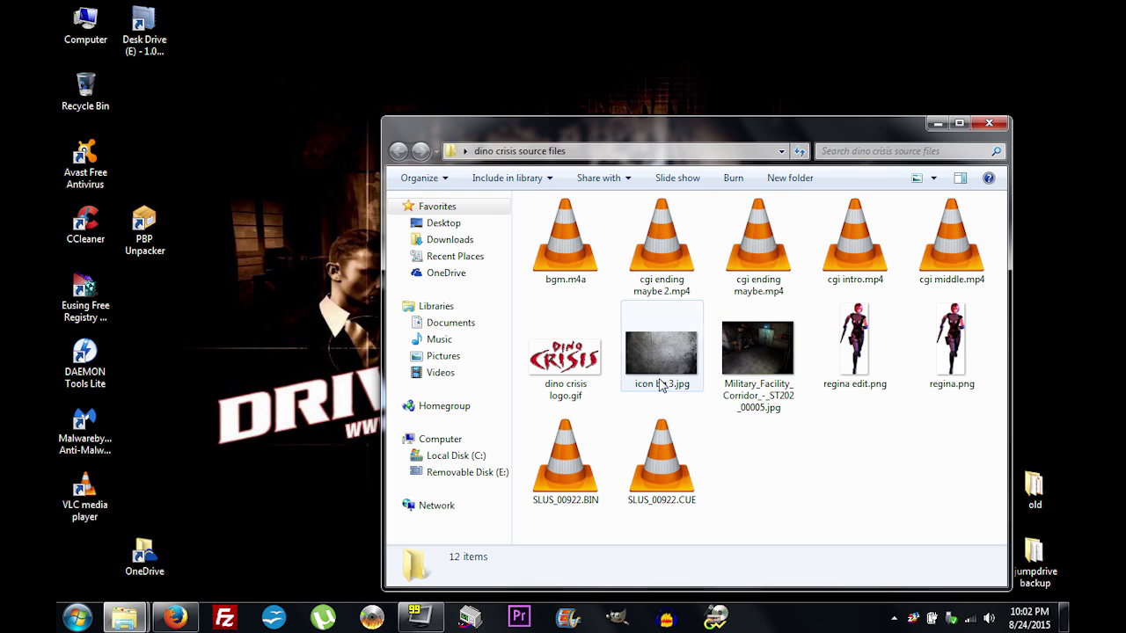
pyautogui.doubleClick(570, 368)
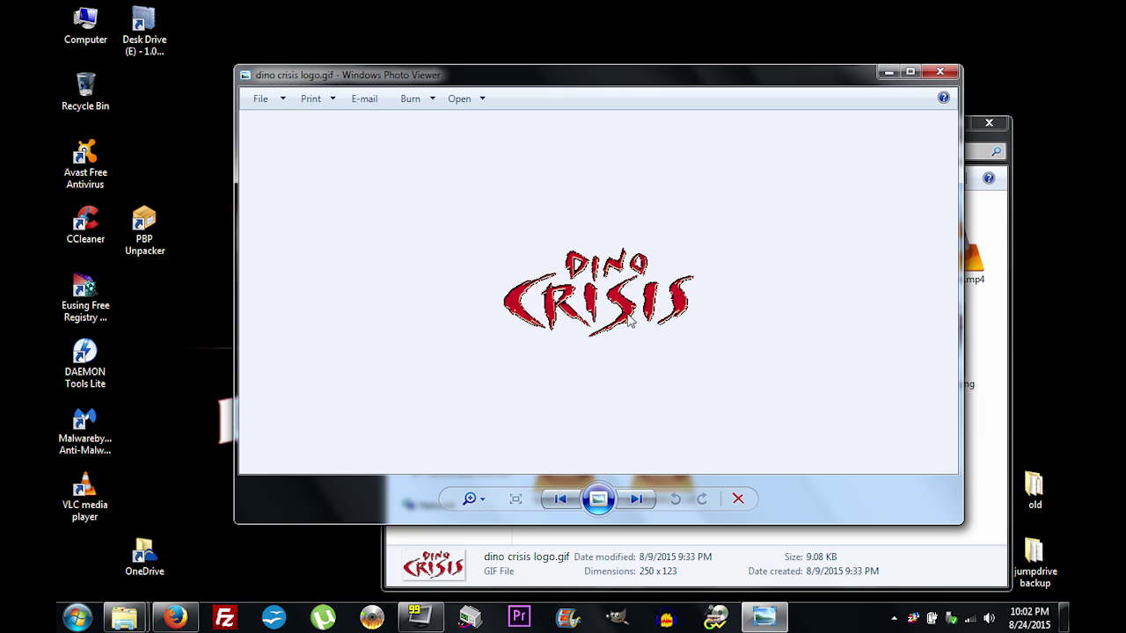
pyautogui.click(939, 72)
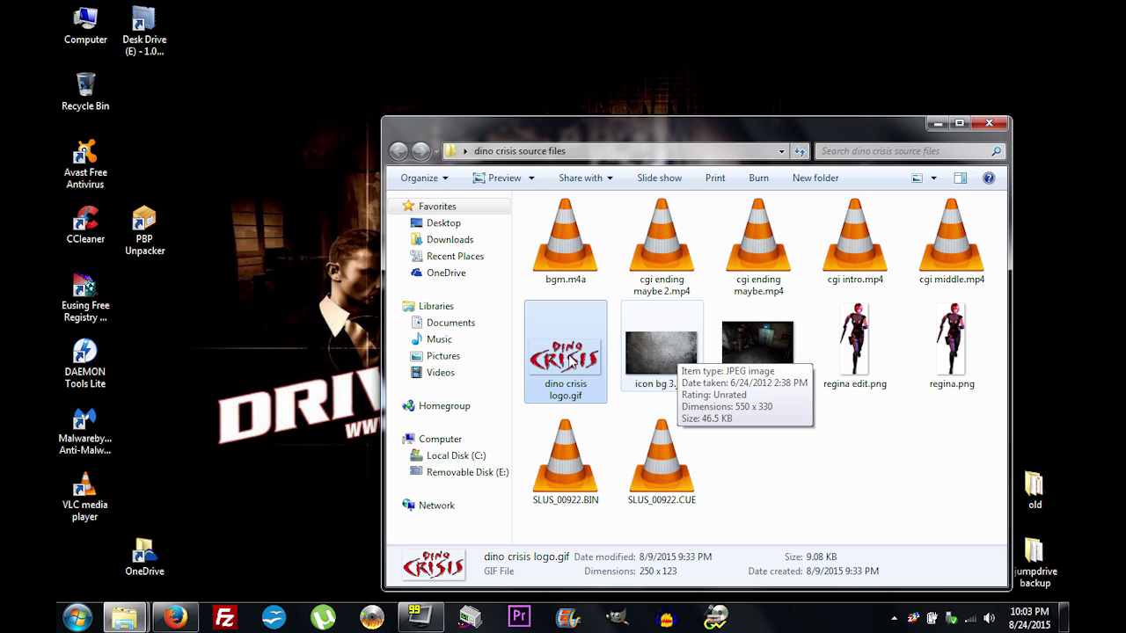
pyautogui.click(624, 403)
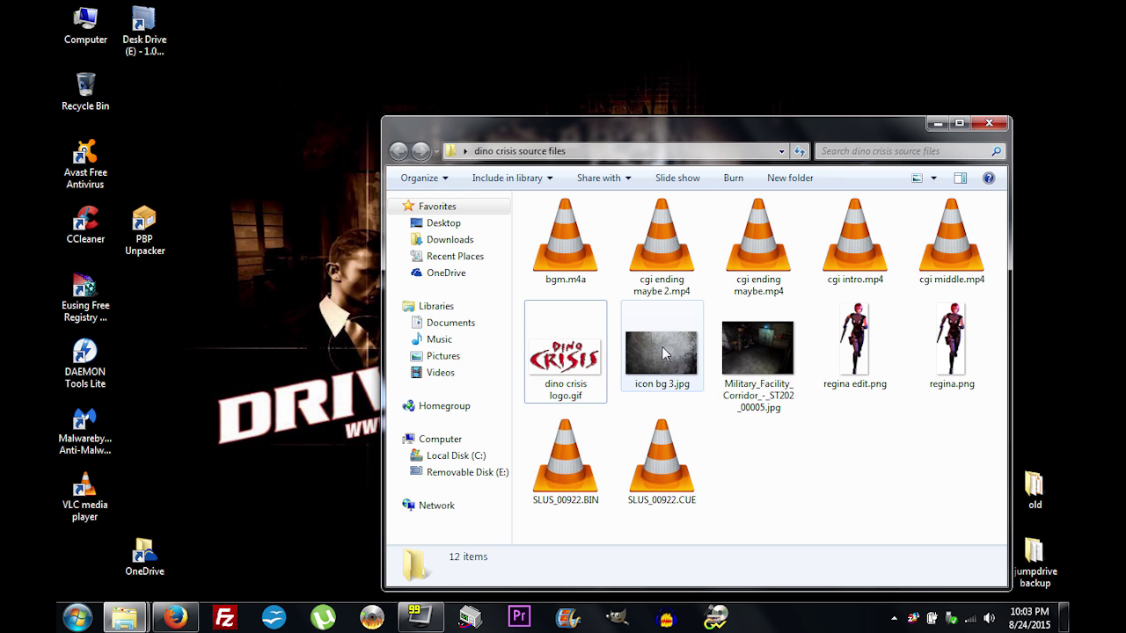
pyautogui.doubleClick(662, 352)
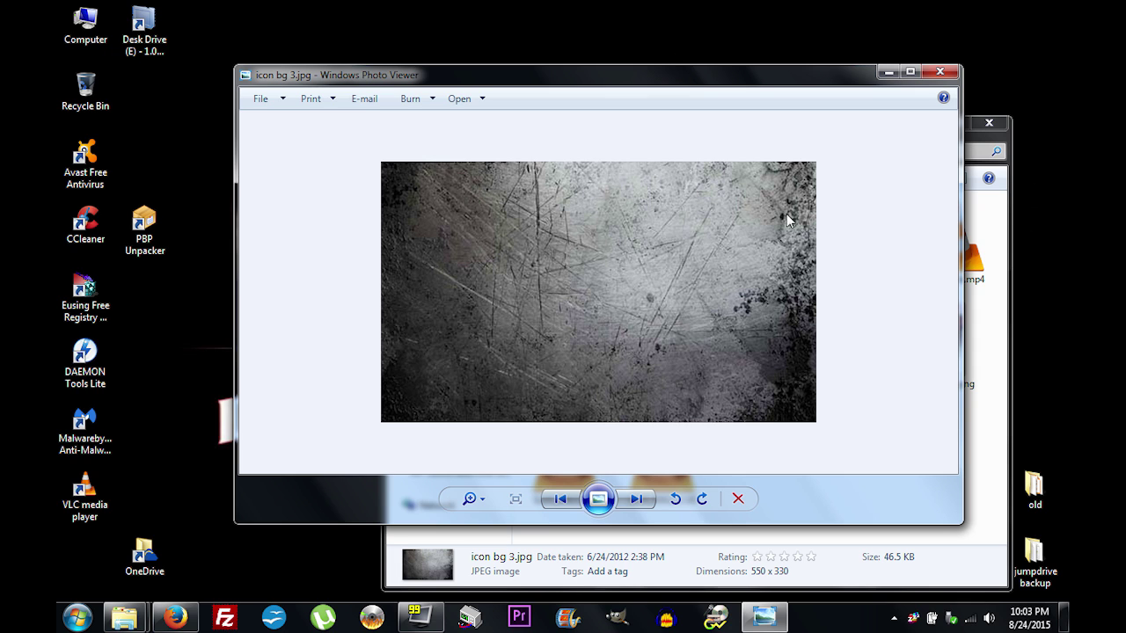
# Step: Close the icon bg 3.jpg preview and leave the dino crisis source files folder floating above the desktop folders
pyautogui.moveTo(798, 86); pyautogui.dragTo(1044, 170)
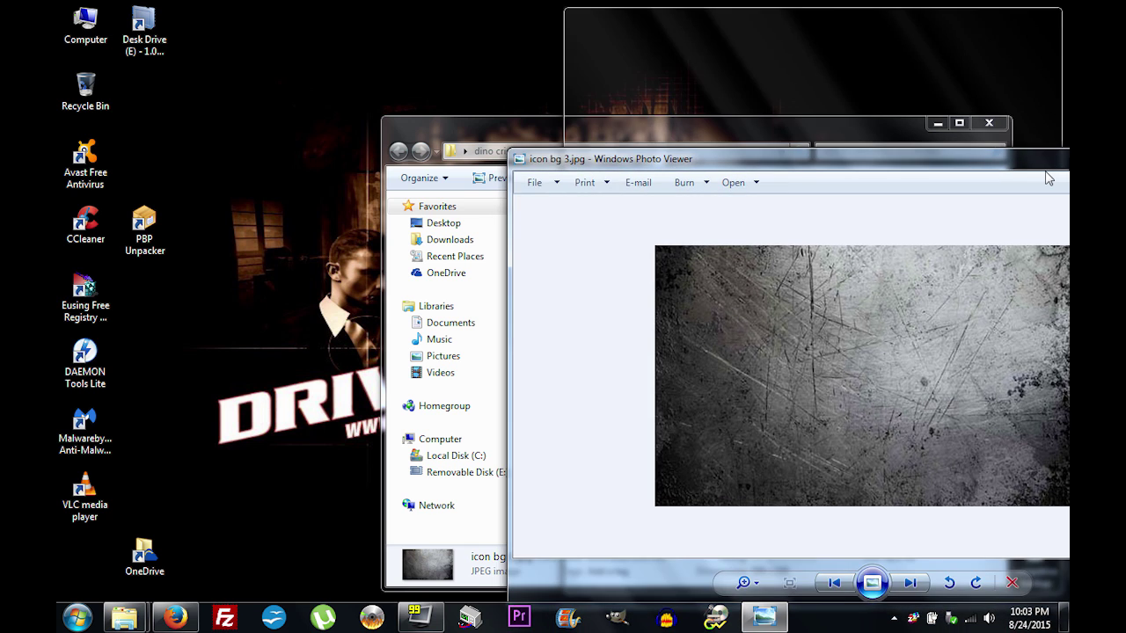
pyautogui.click(501, 180)
pyautogui.press('super+Left')
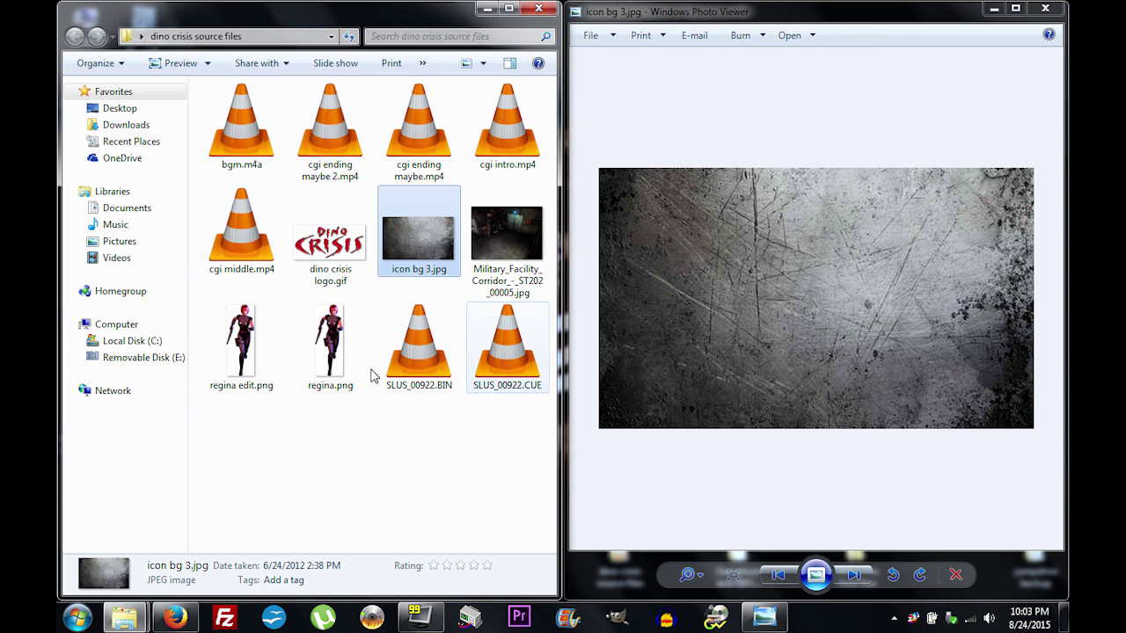
pyautogui.click(339, 233)
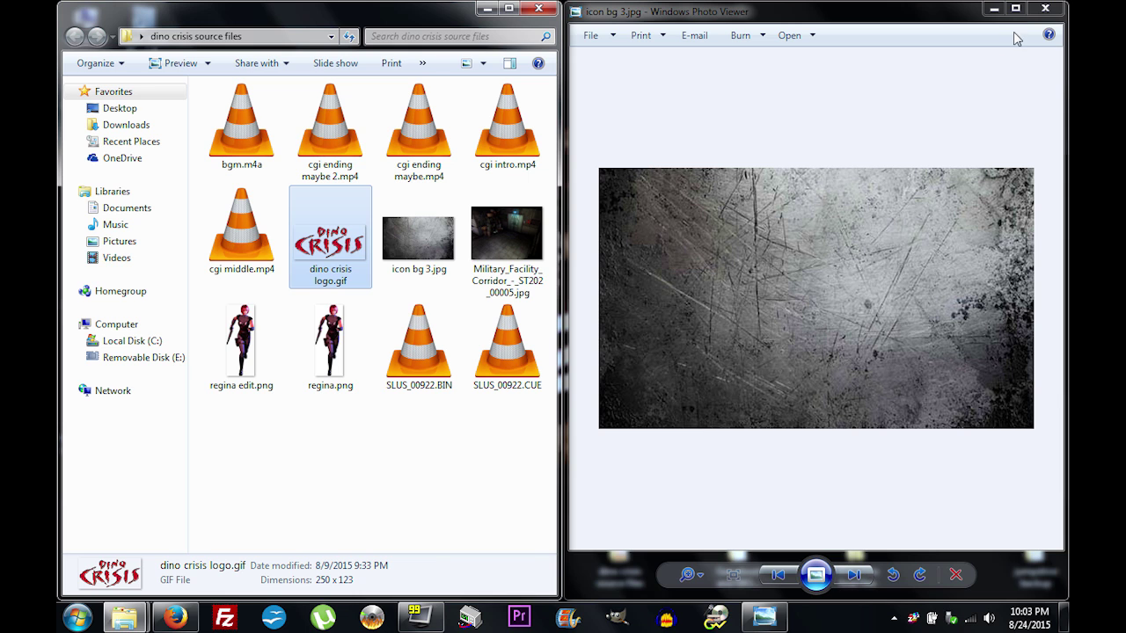
pyautogui.click(1045, 11)
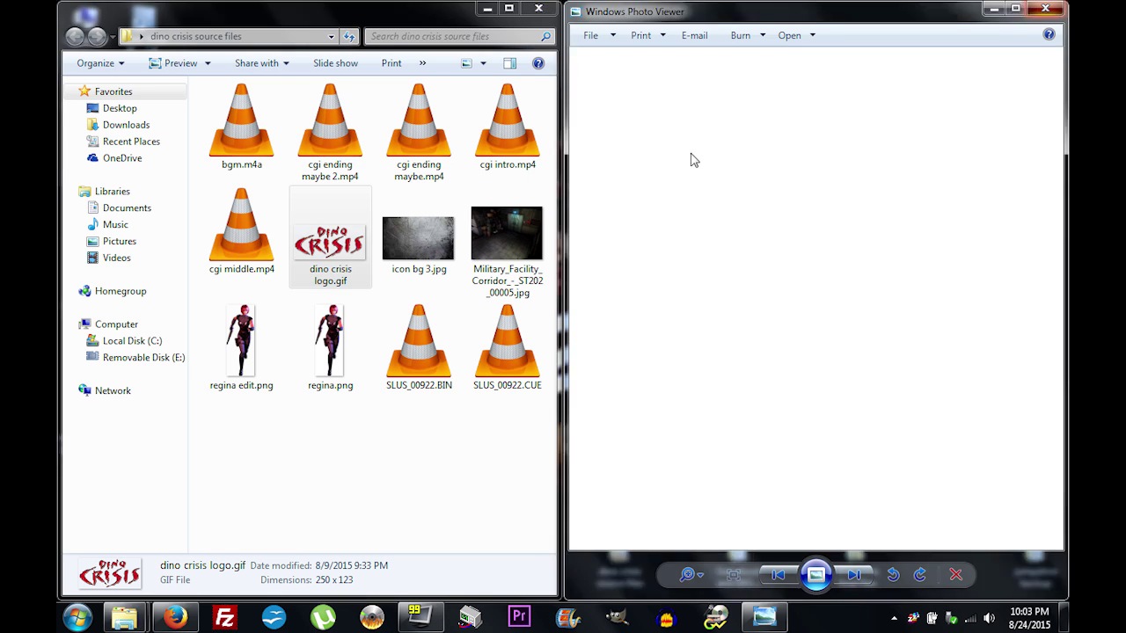
pyautogui.moveTo(406, 24); pyautogui.dragTo(648, 69)
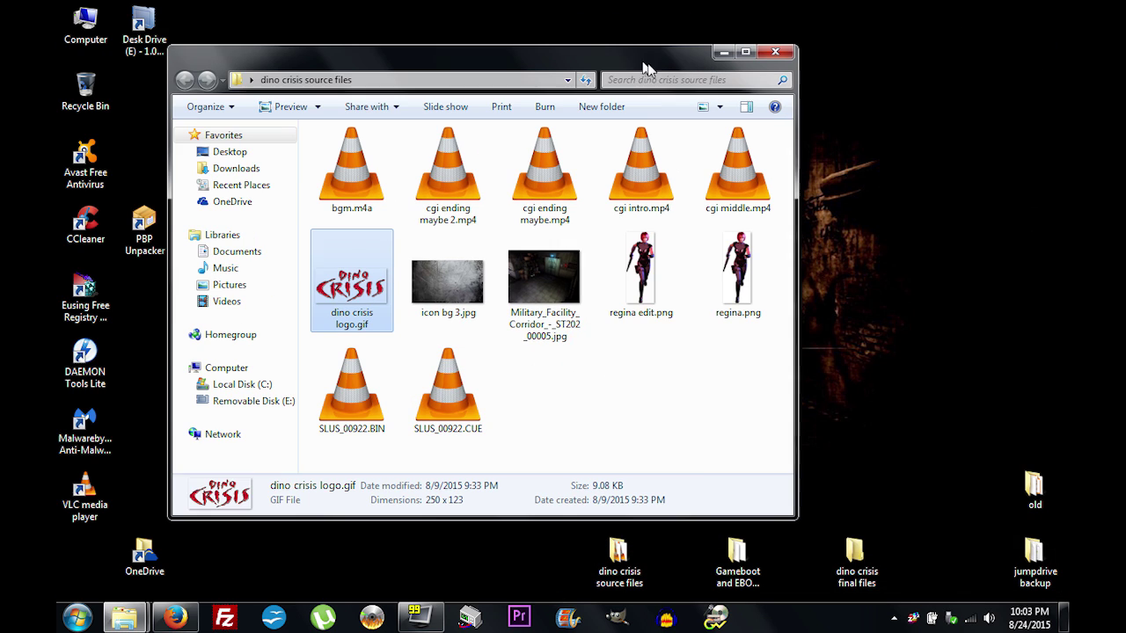
pyautogui.click(587, 383)
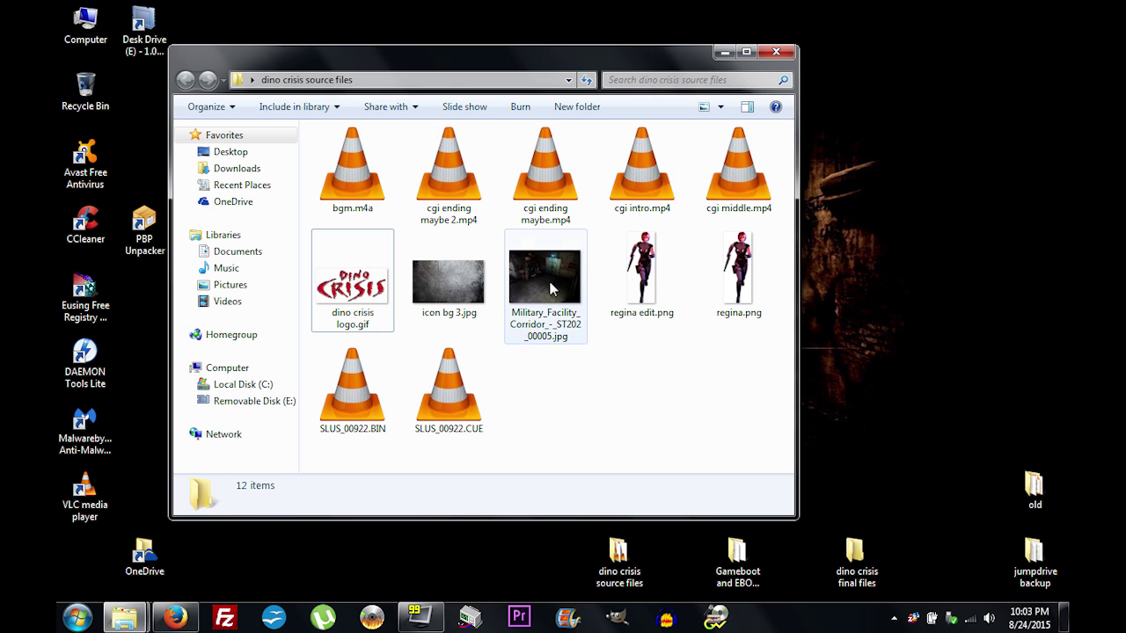
# Step: Preview Military_Facility_Corridor_-_ST202_00005.jpg and place its viewer window beside the dino crisis logo.gif file
pyautogui.moveTo(553, 280)
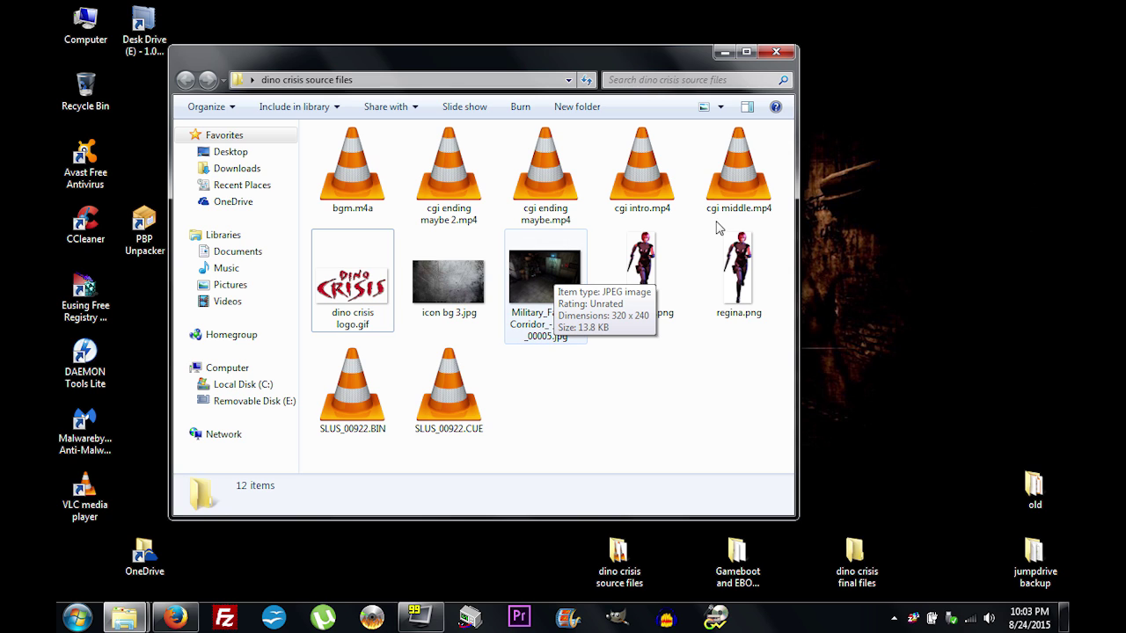
pyautogui.click(550, 292)
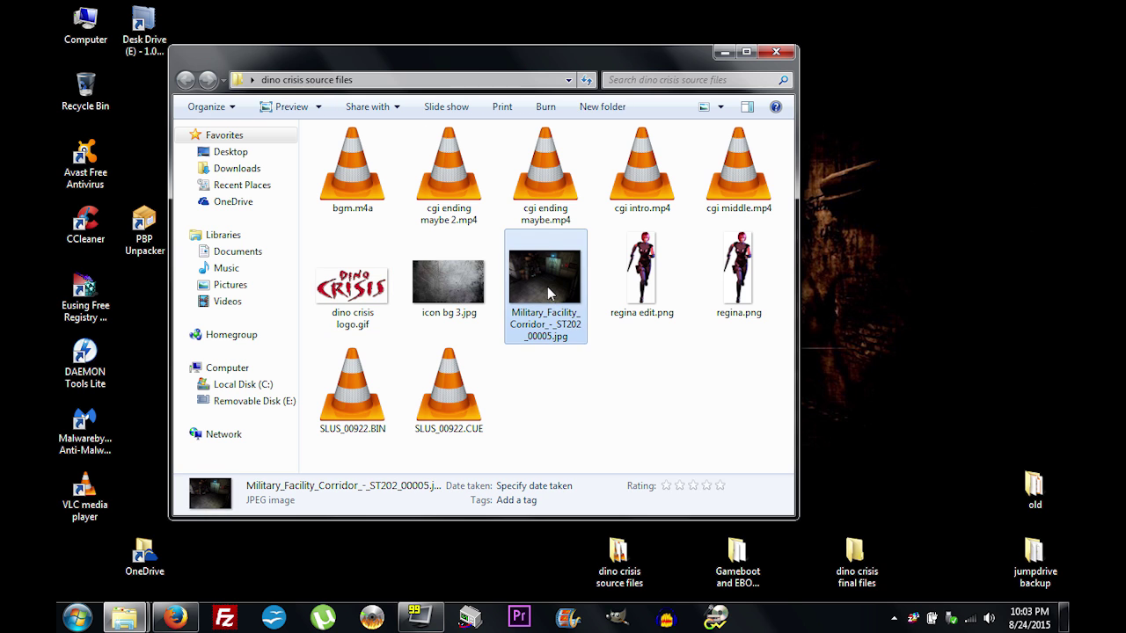
pyautogui.doubleClick(548, 292)
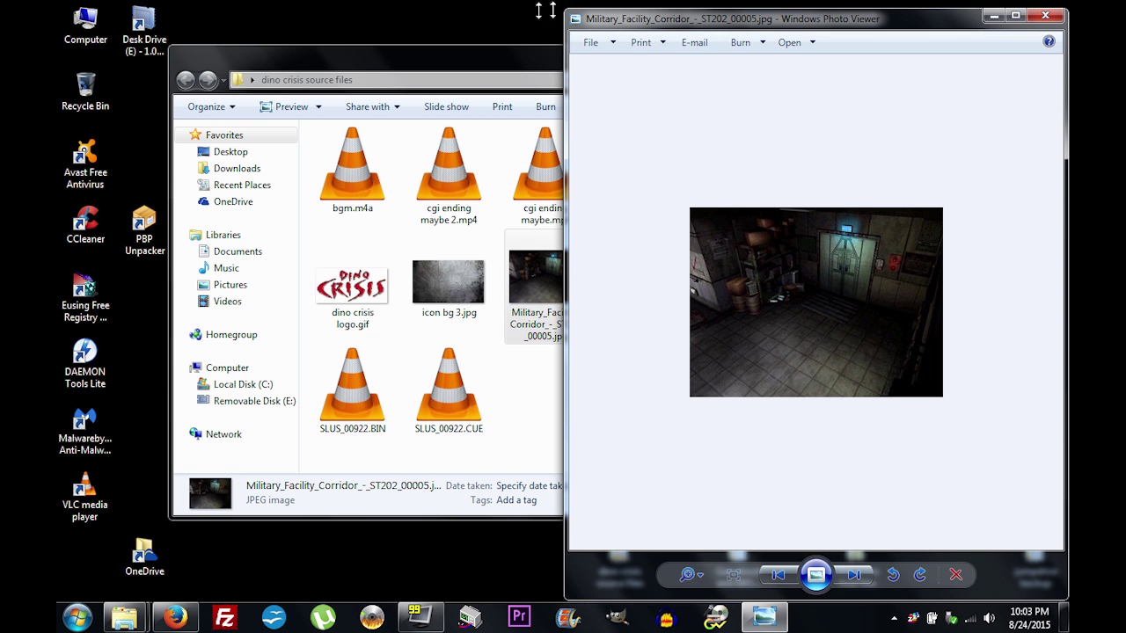
pyautogui.moveTo(616, 17); pyautogui.dragTo(379, 23)
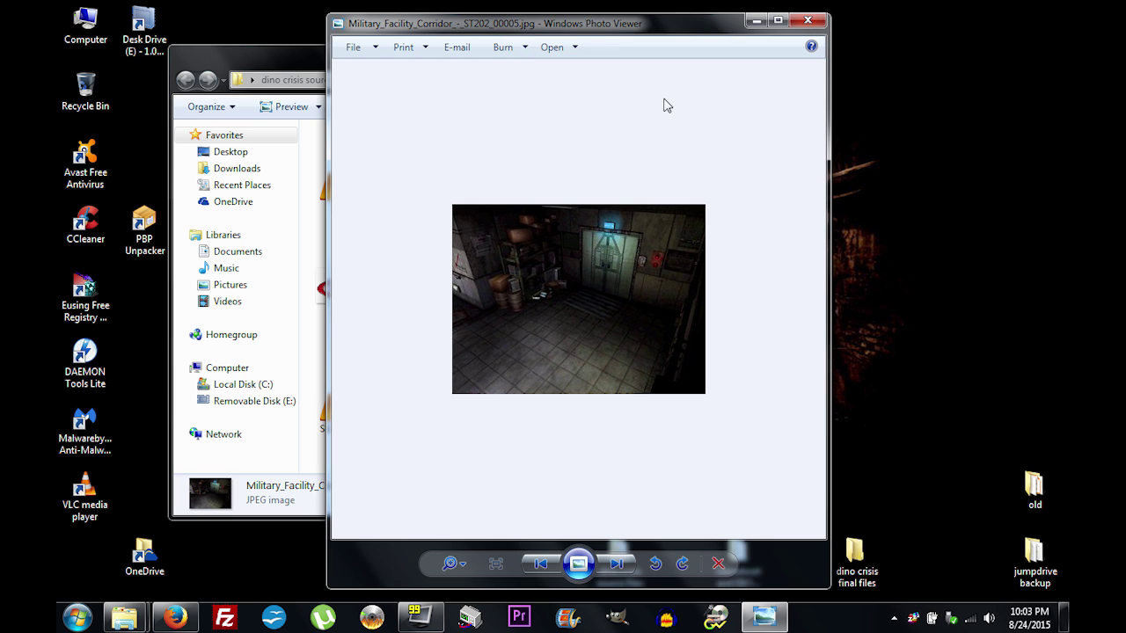
pyautogui.doubleClick(682, 25)
pyautogui.doubleClick(689, 9)
pyautogui.moveTo(663, 13); pyautogui.dragTo(677, 145)
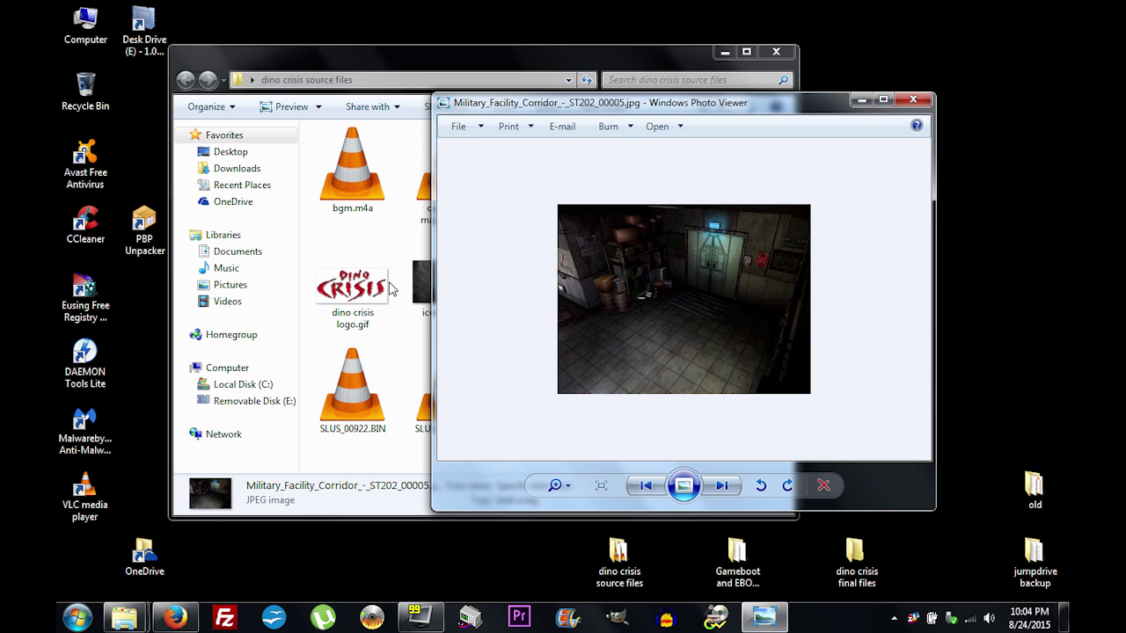
# Step: Switch to Firefox, search Google Images for "dino crisis wallpaper", and return to the corridor image preview
pyautogui.click(193, 620)
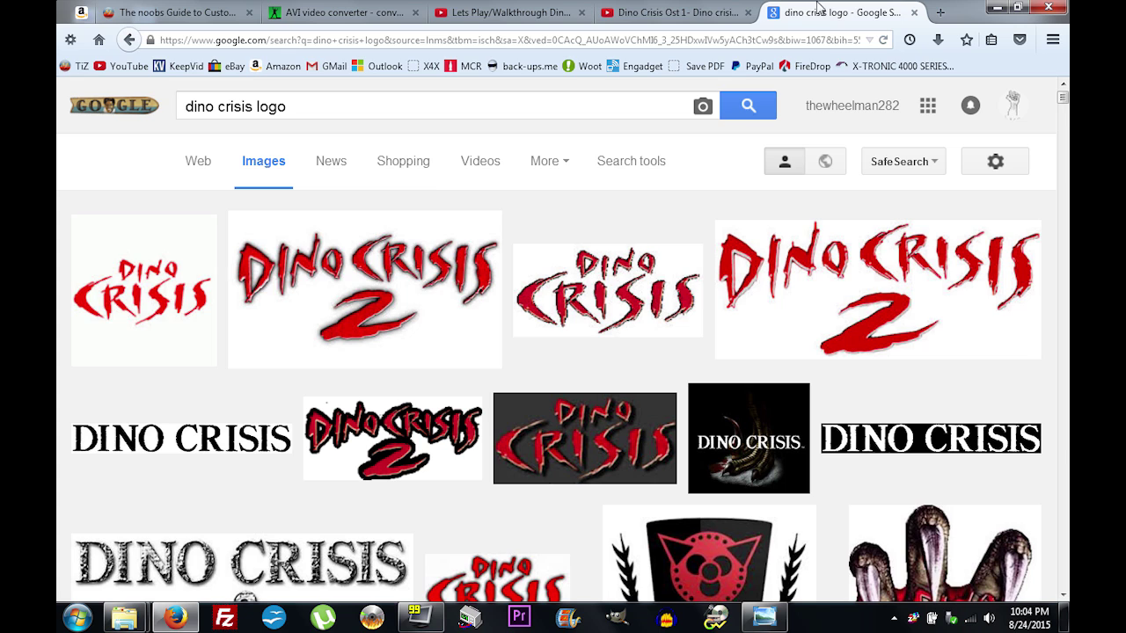
pyautogui.moveTo(287, 106); pyautogui.dragTo(254, 107)
pyautogui.write('back')
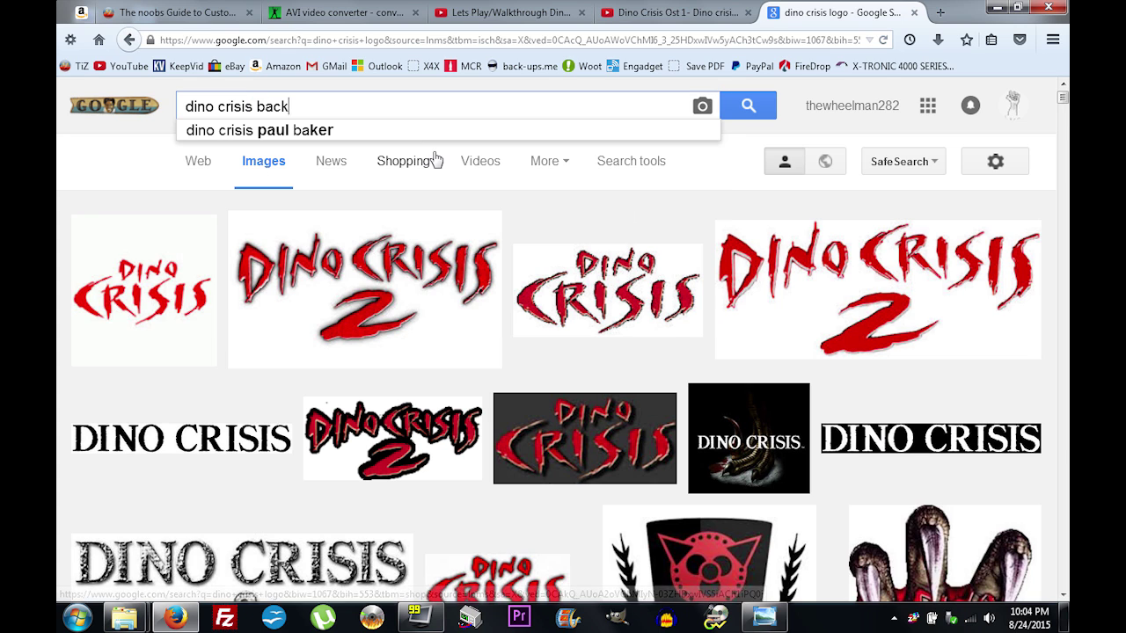
pyautogui.write('goru')
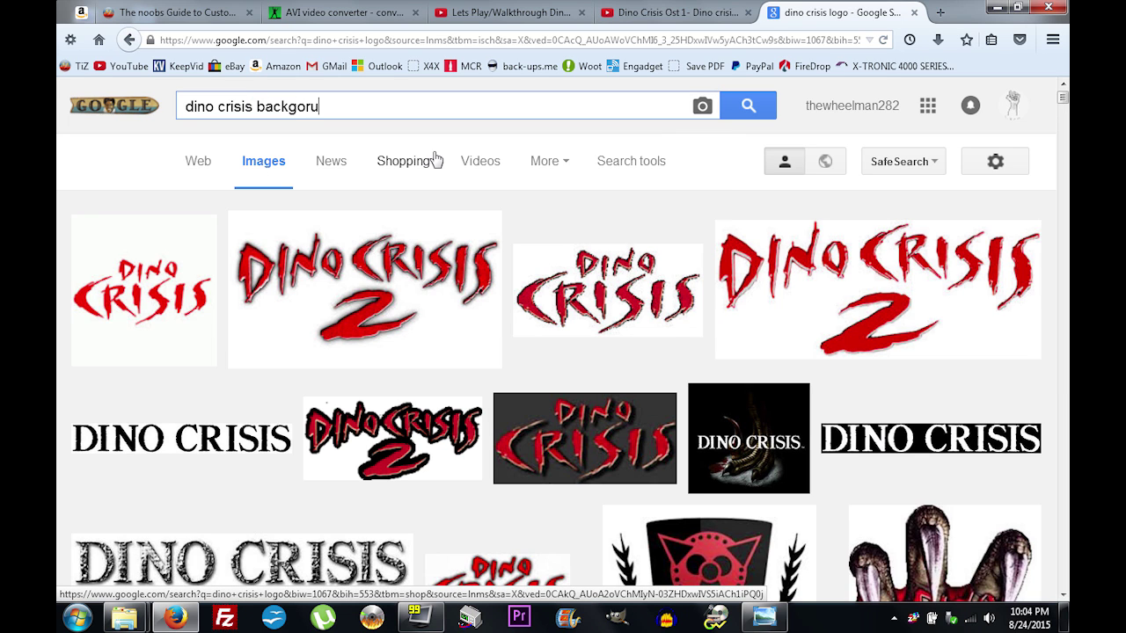
pyautogui.press('BackSpace')
pyautogui.press('BackSpace')
pyautogui.press('BackSpace')
pyautogui.press('BackSpace')
pyautogui.press('BackSpace')
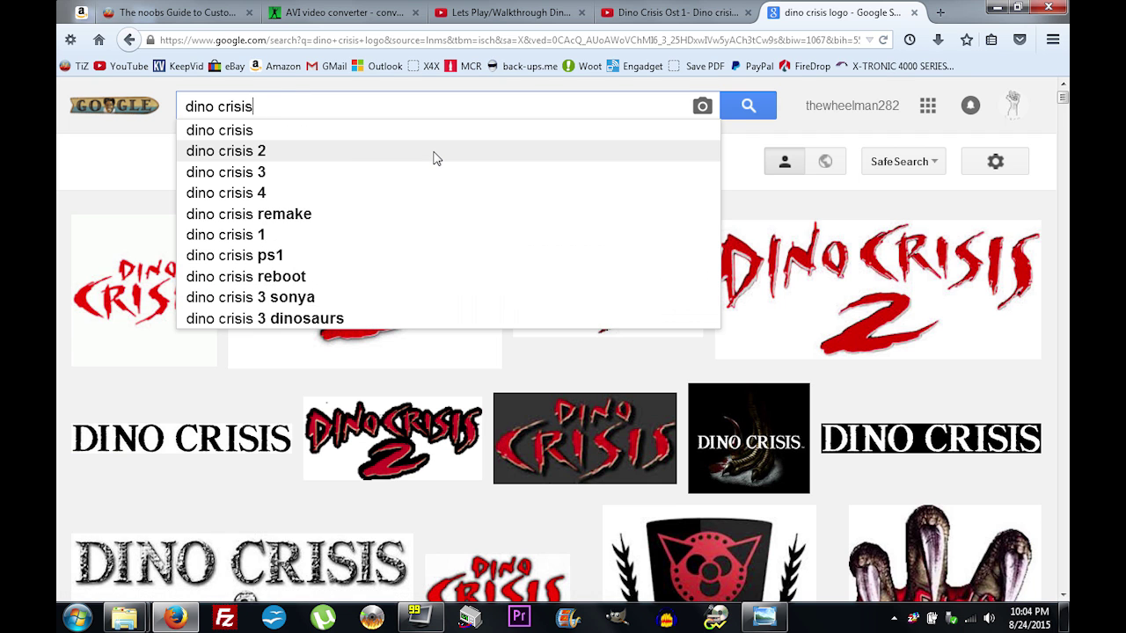
pyautogui.write('wallpaper')
pyautogui.press('Return')
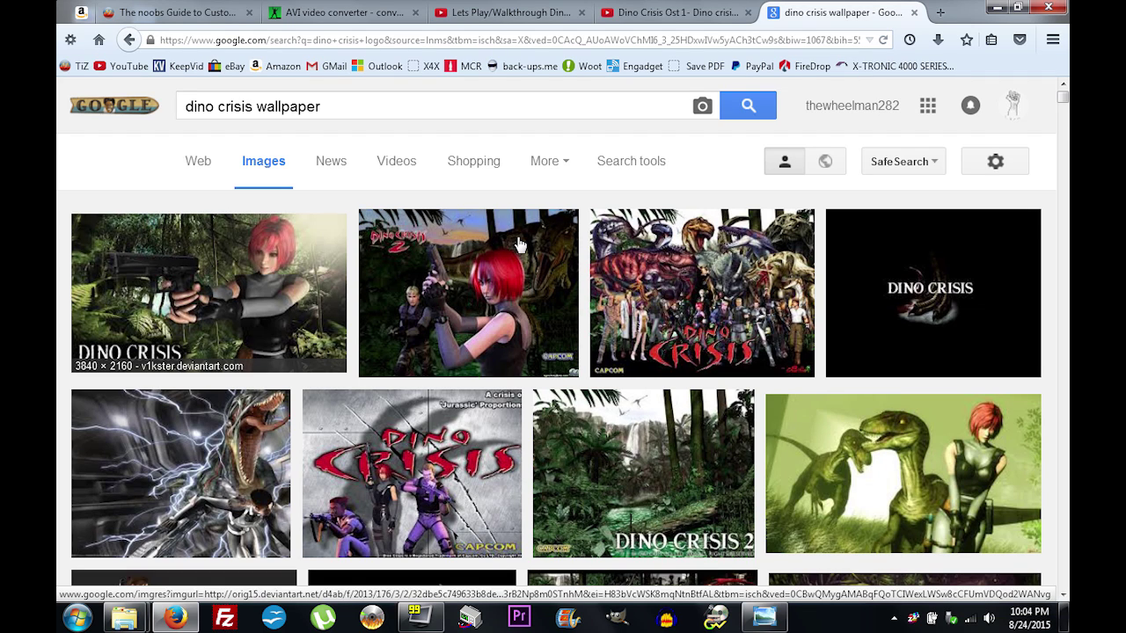
pyautogui.click(996, 7)
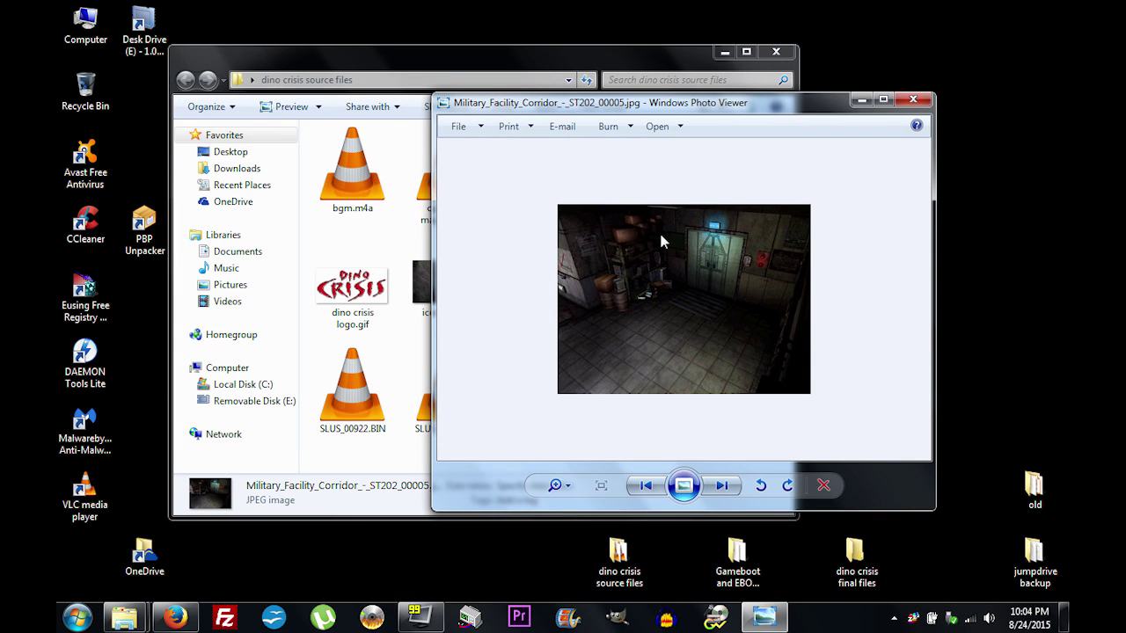
# Step: Check the corridor image's dimensions in its property details, and close the properties and the preview
pyautogui.rightClick(699, 327)
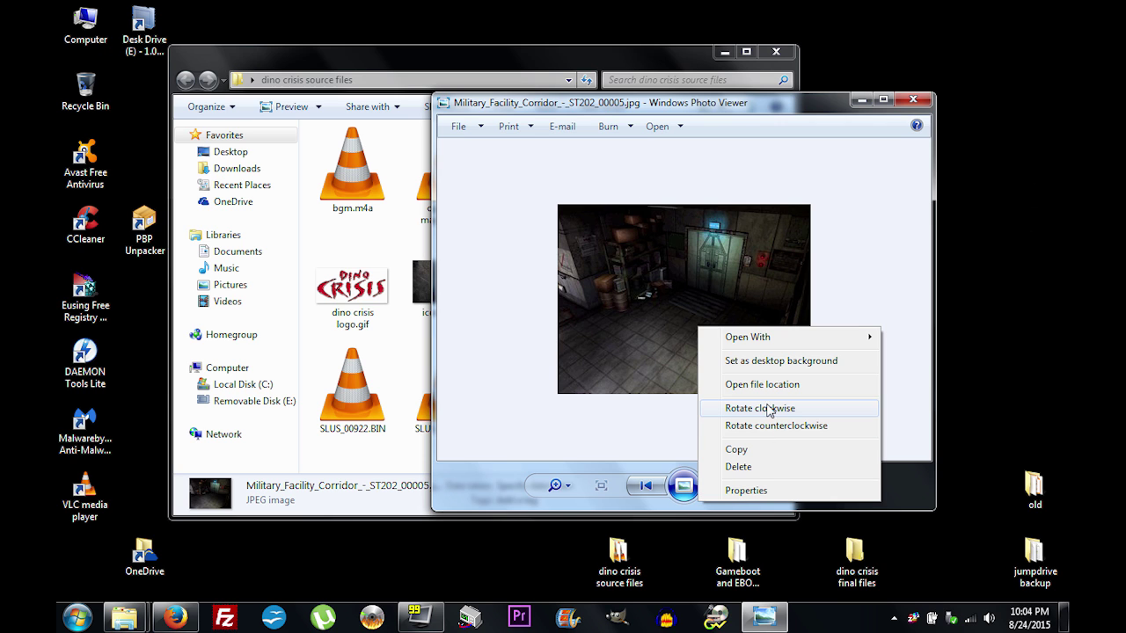
pyautogui.click(746, 490)
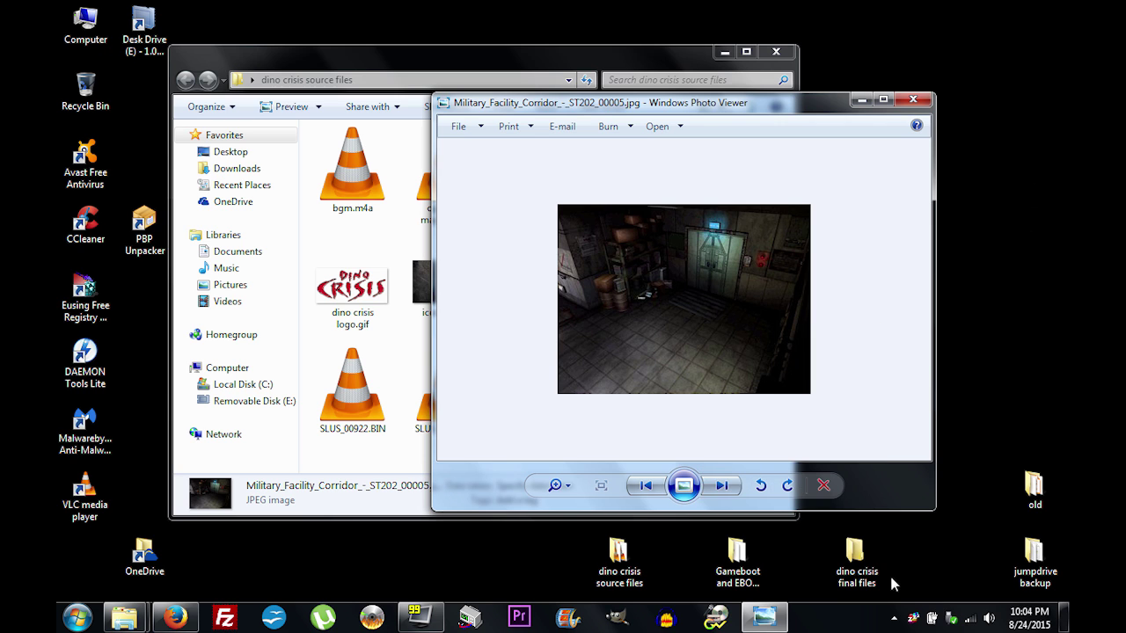
pyautogui.moveTo(779, 202); pyautogui.dragTo(619, 161)
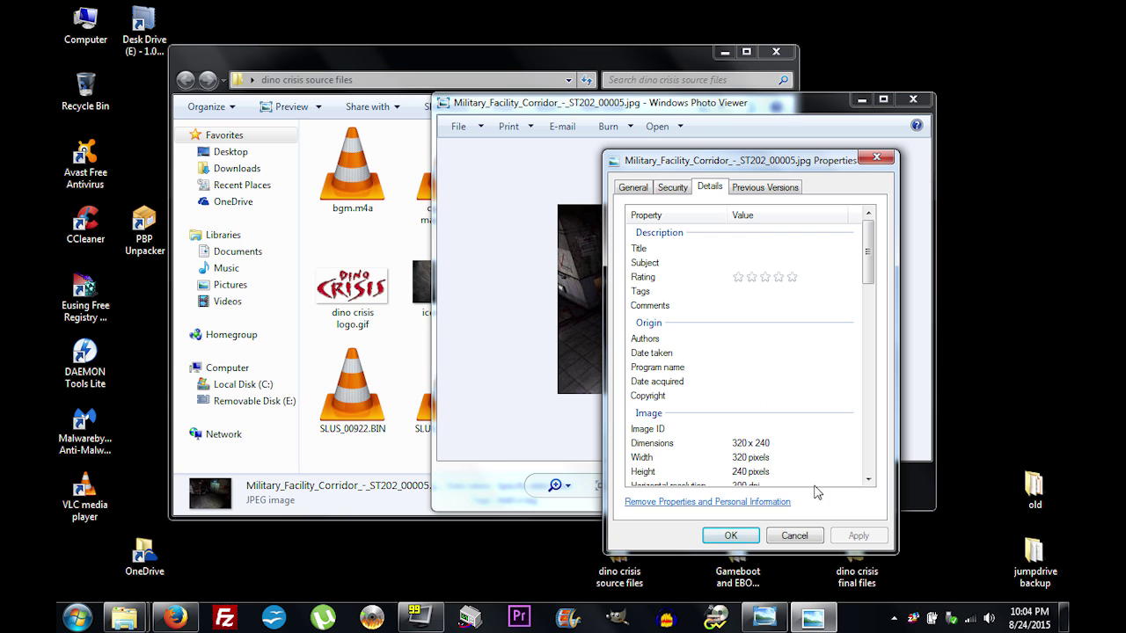
pyautogui.click(794, 535)
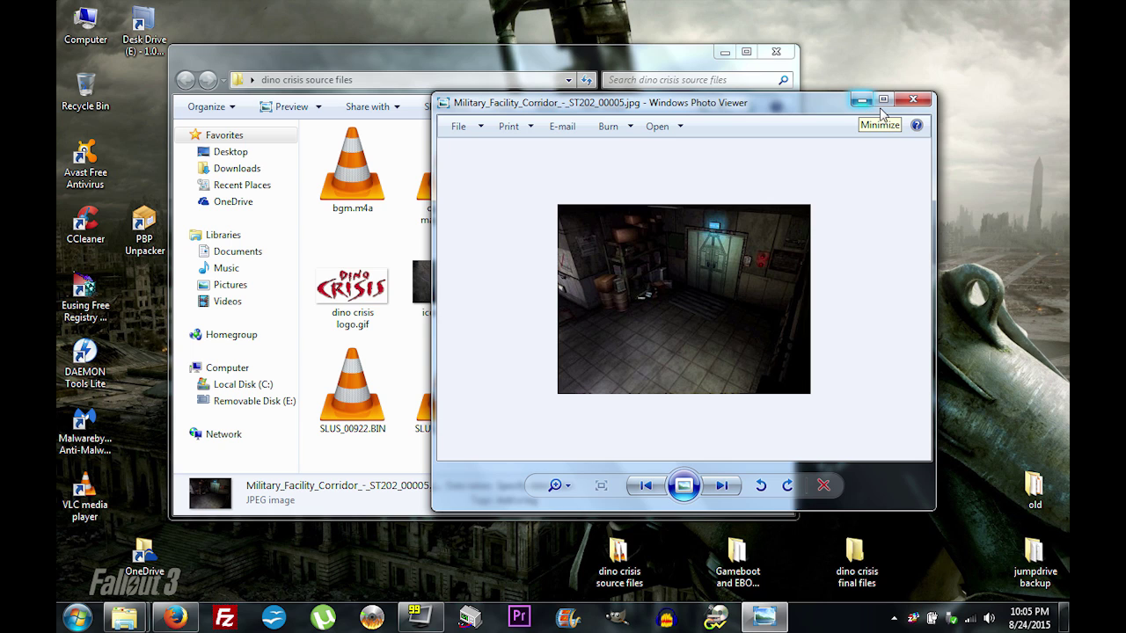
pyautogui.click(913, 99)
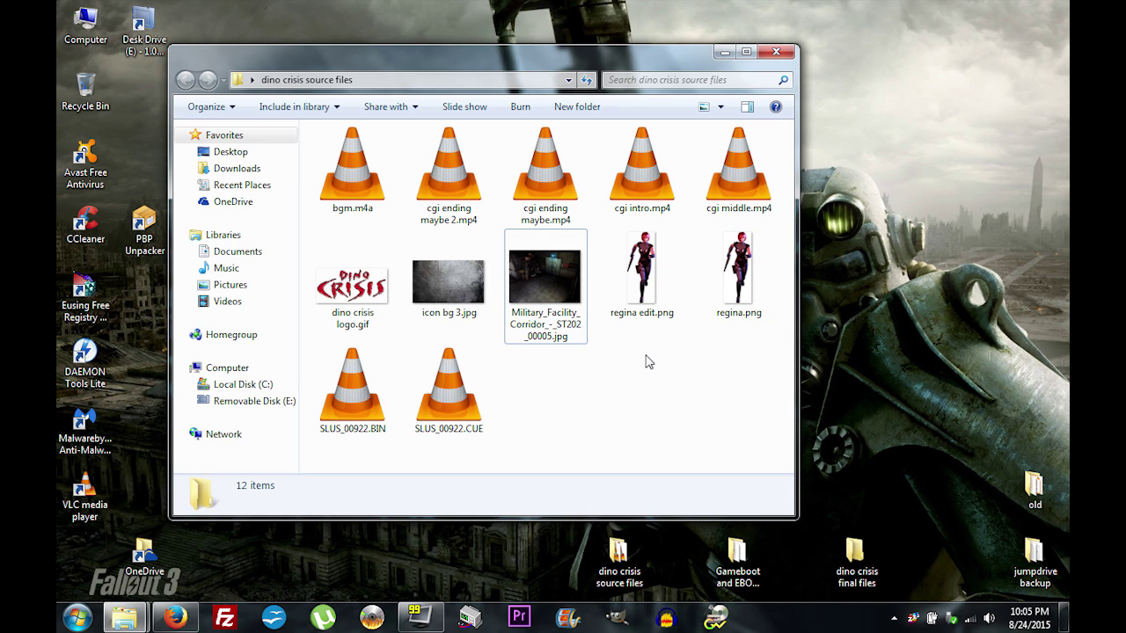
# Step: Preview Military_Facility_Corridor_-_ST202_00005.jpg and regina.png side by side, and return to the source files folder
pyautogui.doubleClick(552, 283)
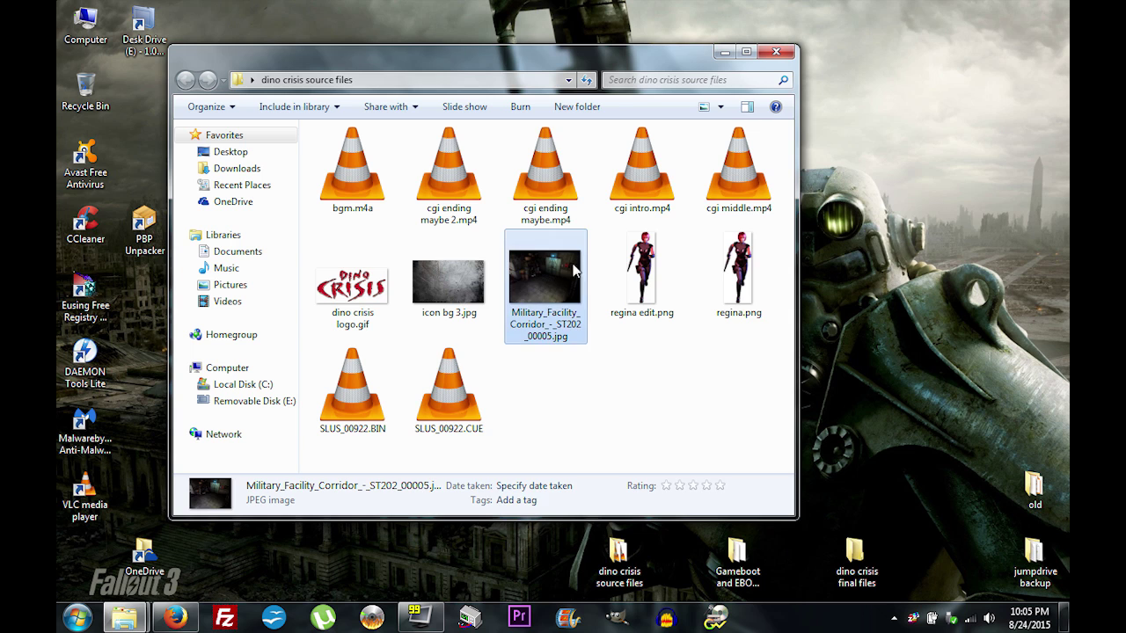
pyautogui.moveTo(652, 308); pyautogui.dragTo(328, 283)
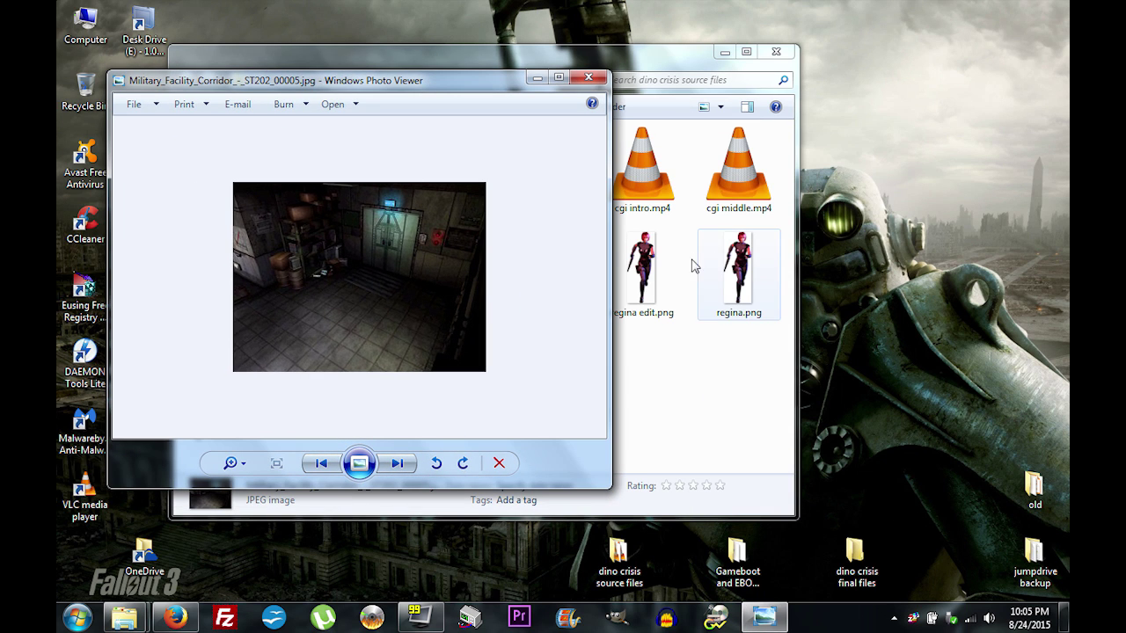
pyautogui.doubleClick(743, 263)
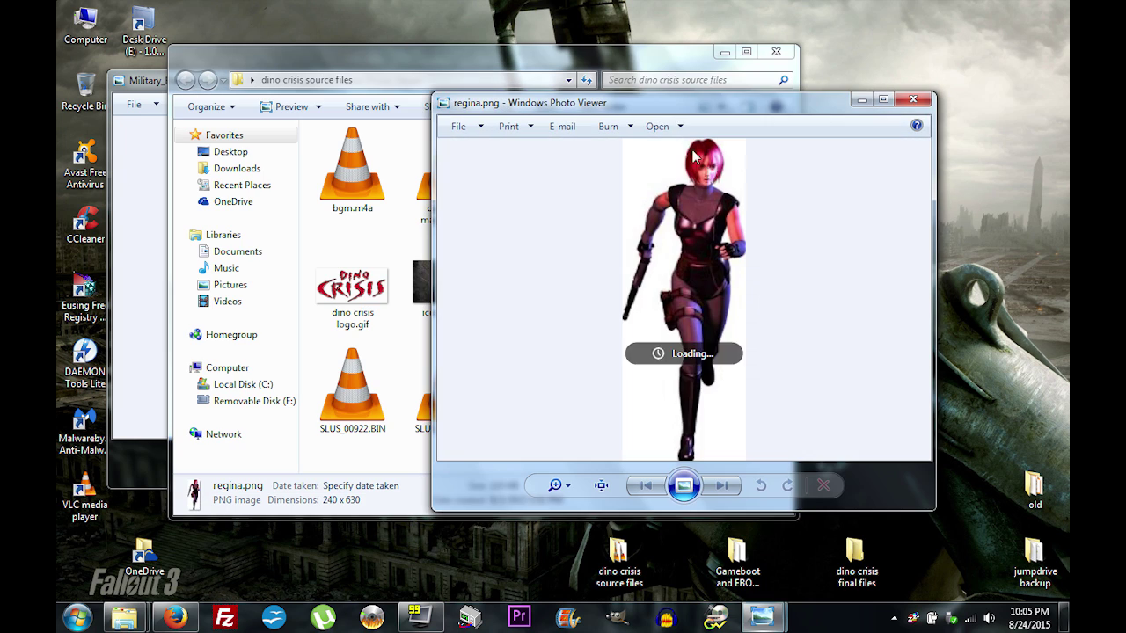
pyautogui.moveTo(664, 110); pyautogui.dragTo(837, 114)
pyautogui.click(143, 74)
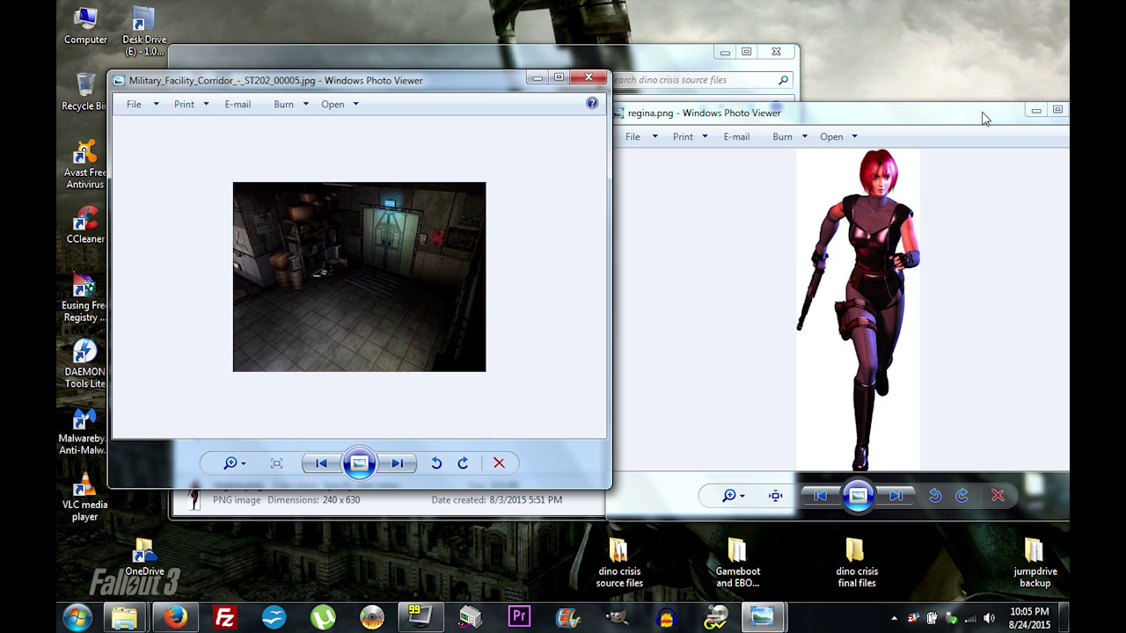
pyautogui.moveTo(983, 119); pyautogui.dragTo(883, 116)
pyautogui.click(710, 364)
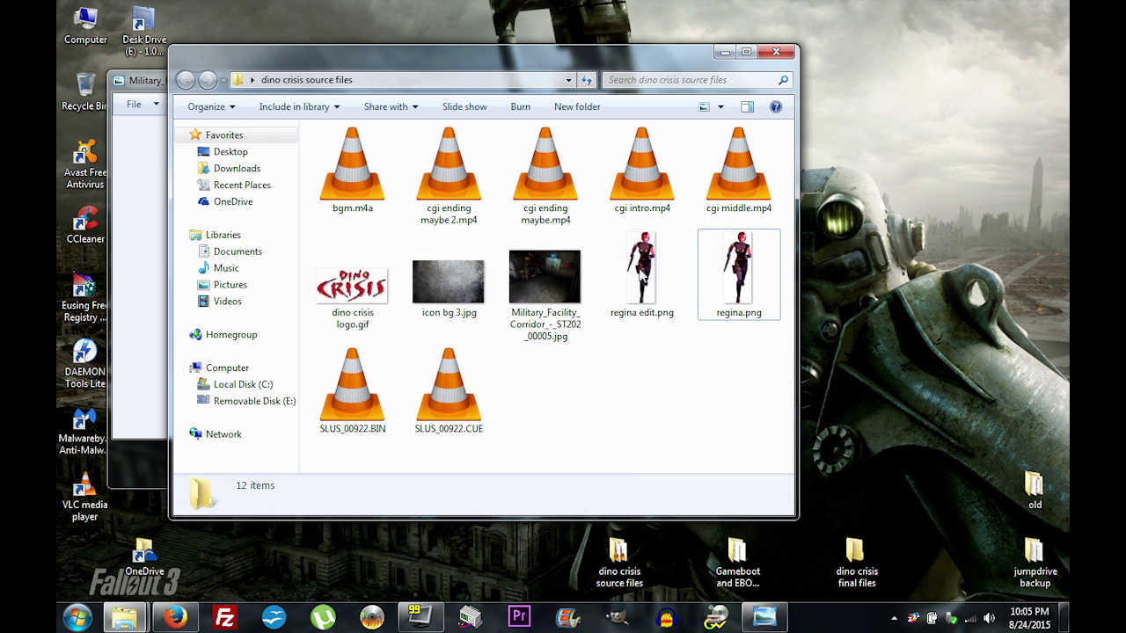
# Step: Preview regina edit.png and the Military_Facility_Corridor image one after the other, closing each preview
pyautogui.doubleClick(642, 275)
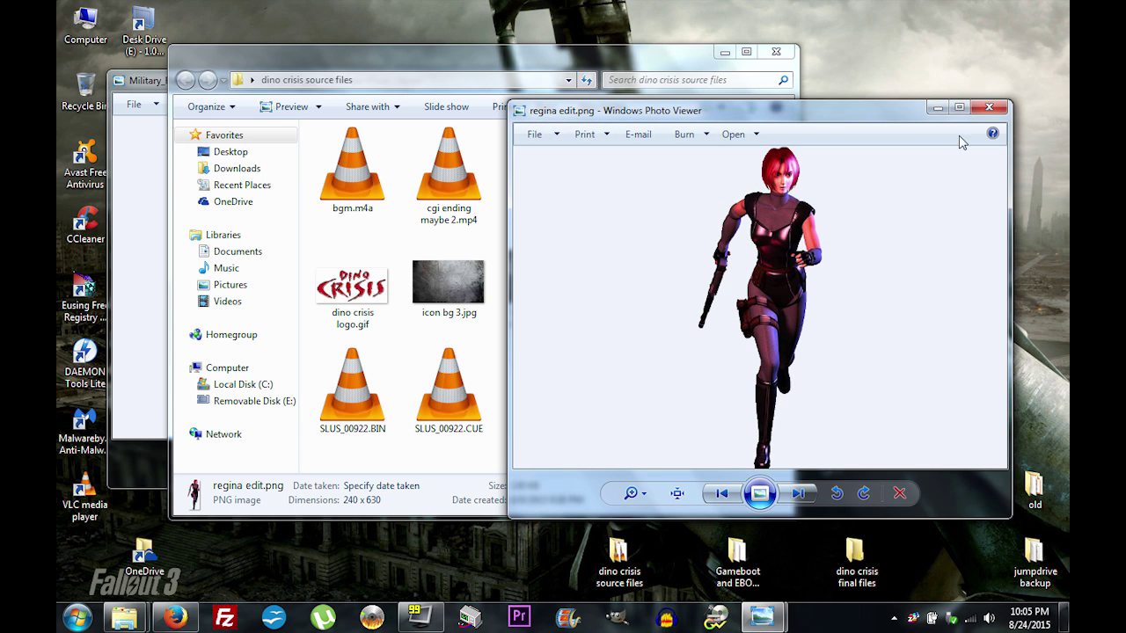
pyautogui.click(990, 109)
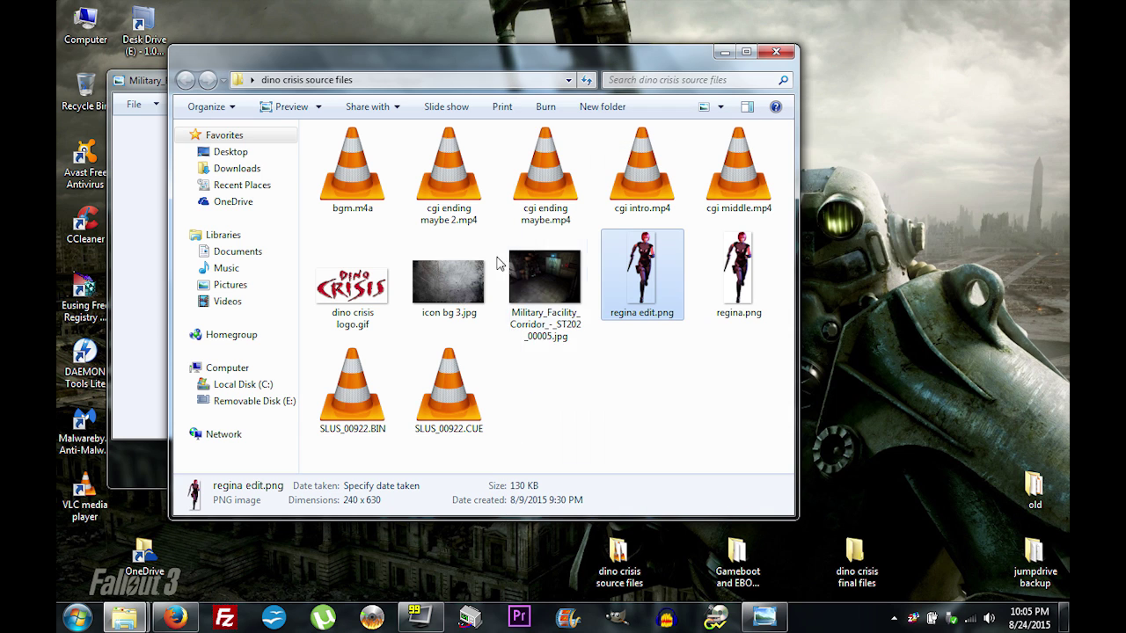
pyautogui.click(572, 406)
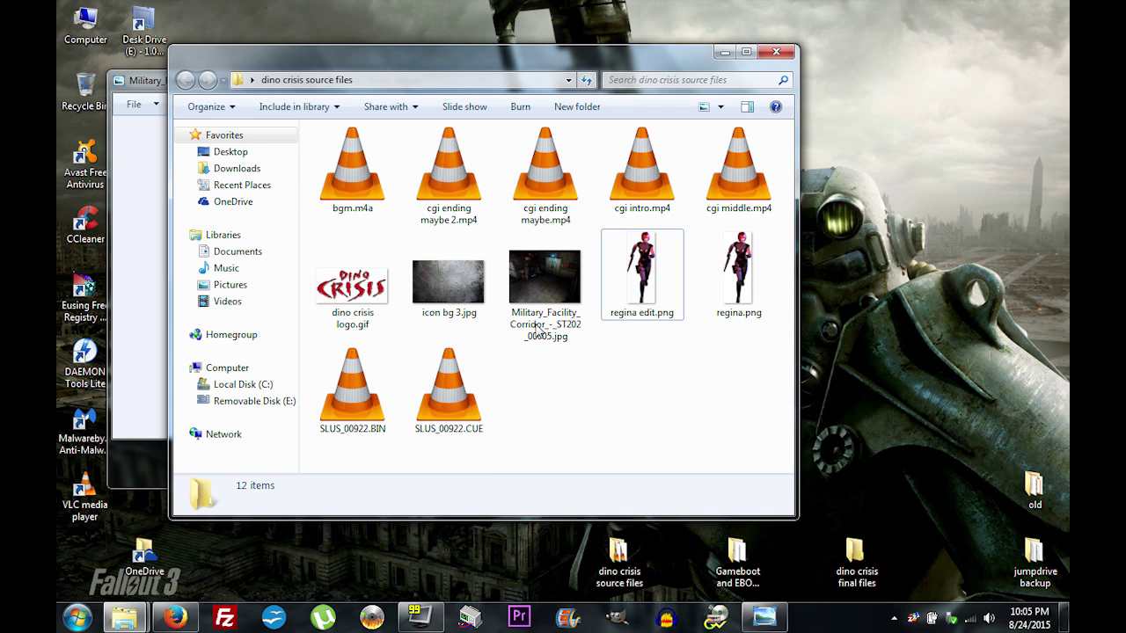
pyautogui.doubleClick(551, 278)
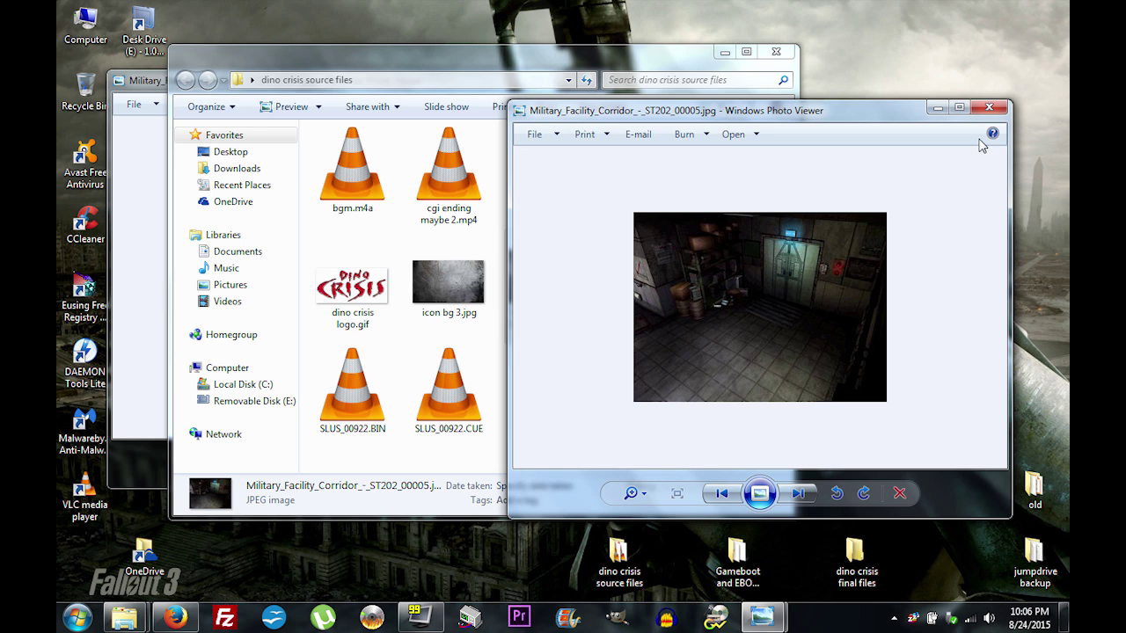
pyautogui.click(992, 106)
pyautogui.click(549, 412)
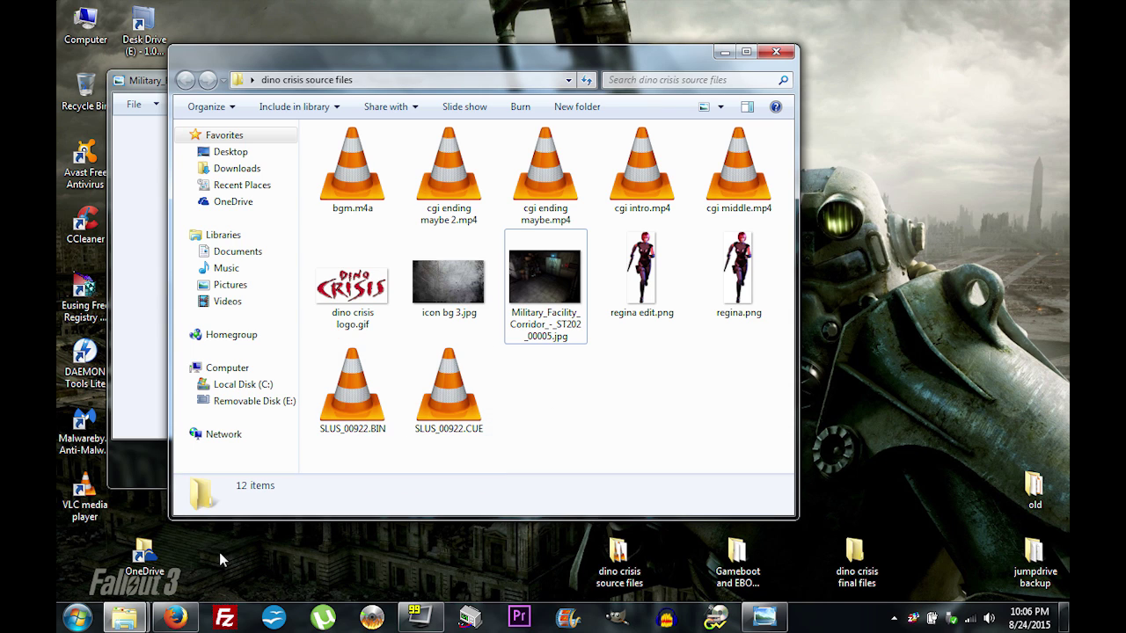
# Step: Switch to Firefox, open The Iso Zone site in a new tab, and go to its Downloads section
pyautogui.click(176, 617)
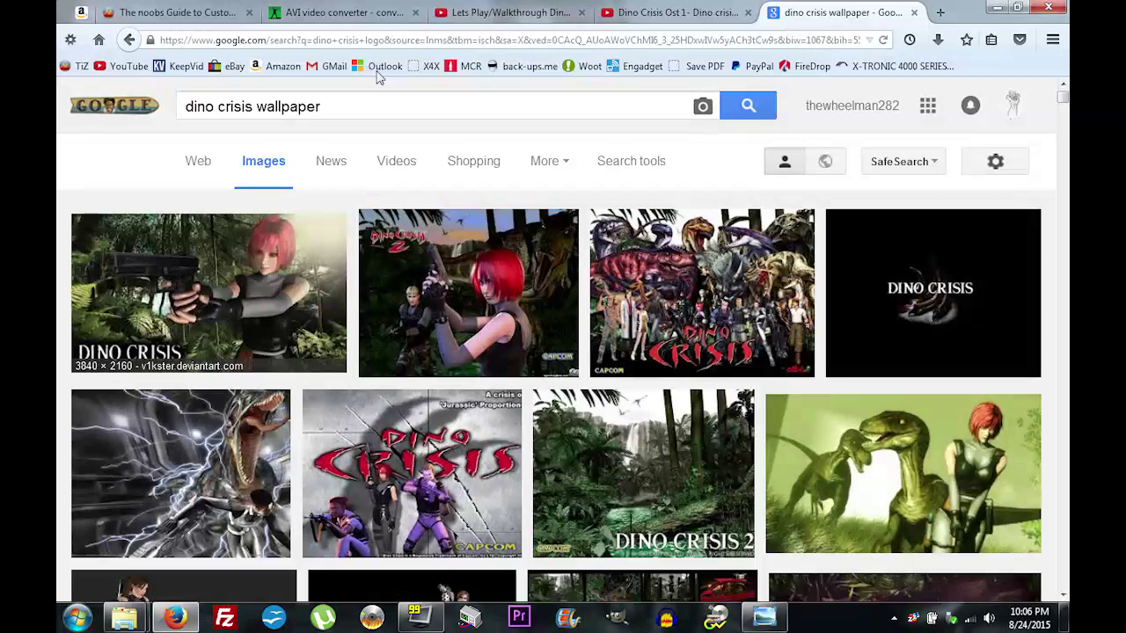
pyautogui.click(937, 13)
pyautogui.click(240, 226)
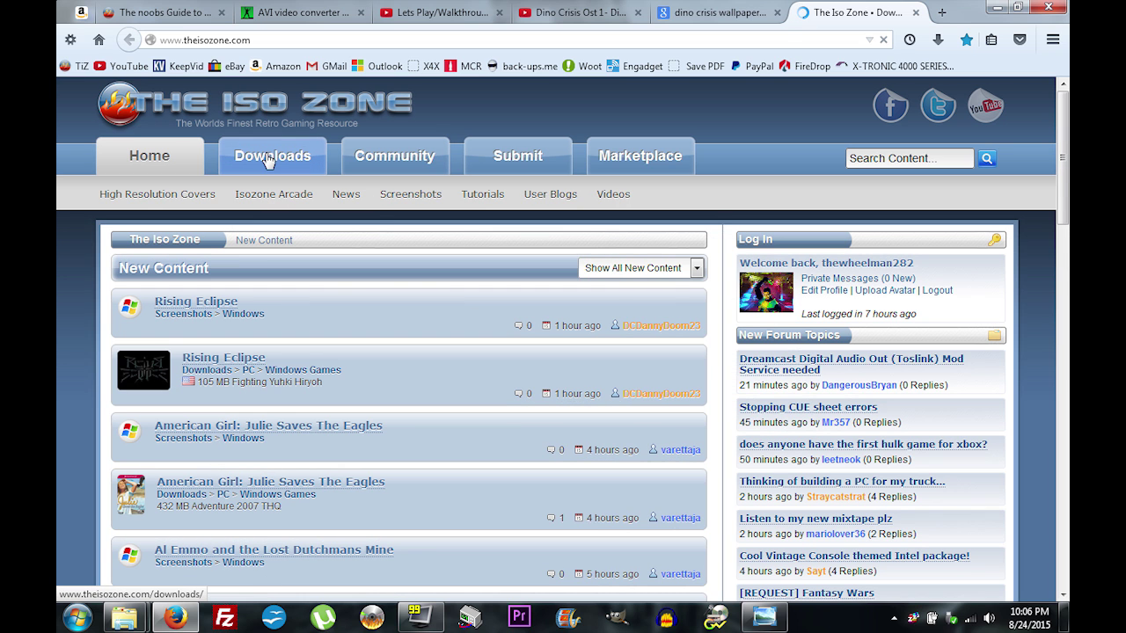
pyautogui.click(270, 162)
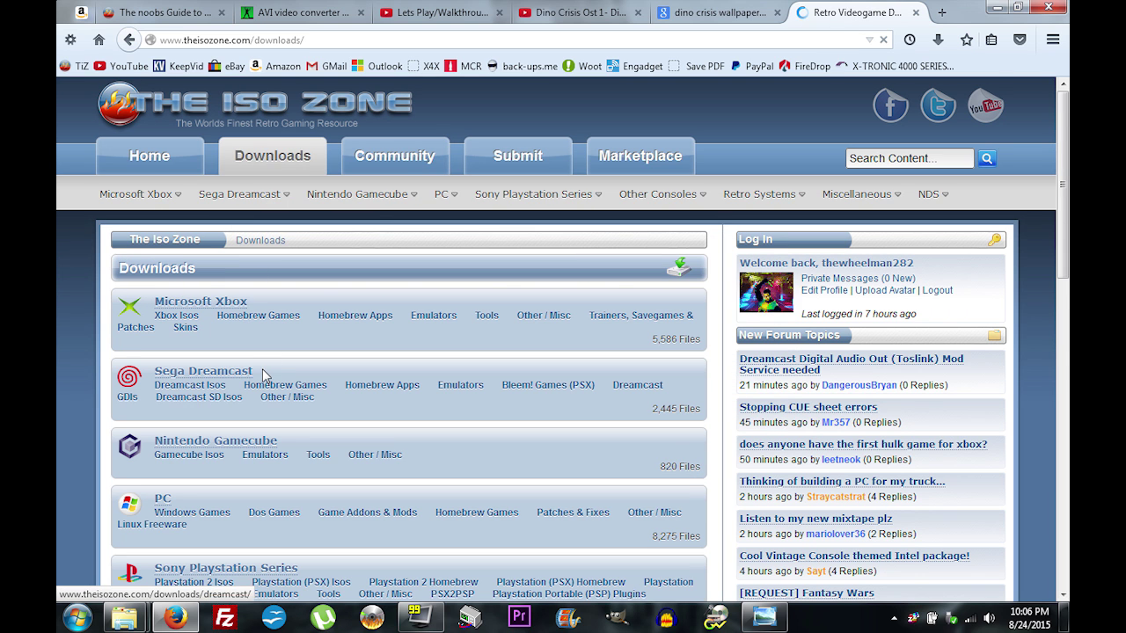
# Step: Open the Playstation (PSX) Isos download list for USA and filter it to titles starting with D
pyautogui.scroll(-1, 267, 387)
pyautogui.scroll(-1, 266, 400)
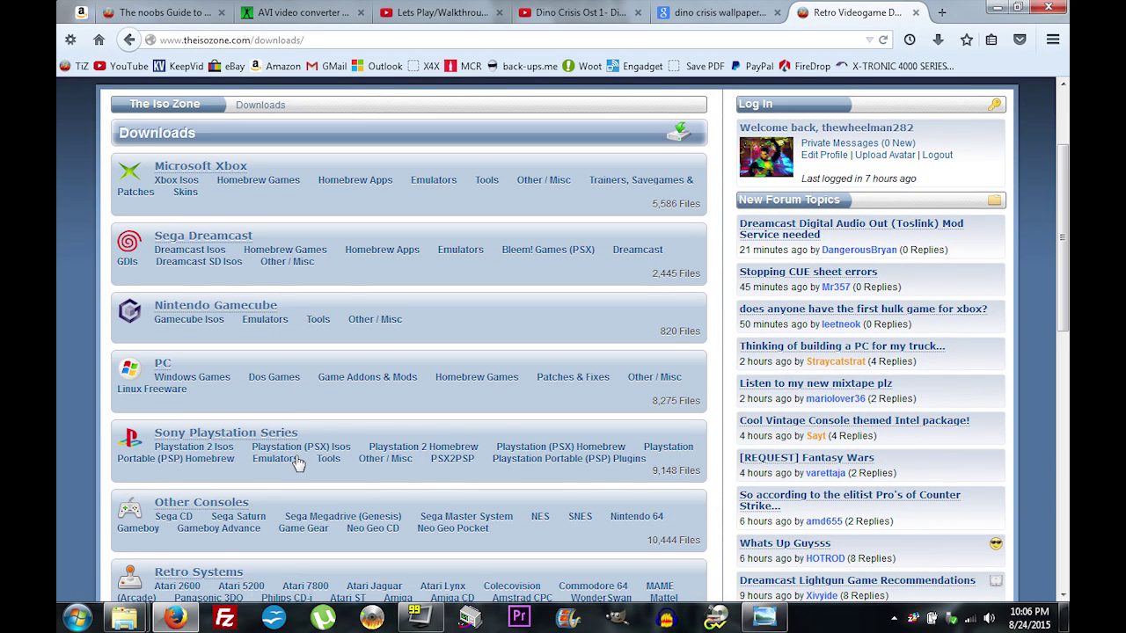
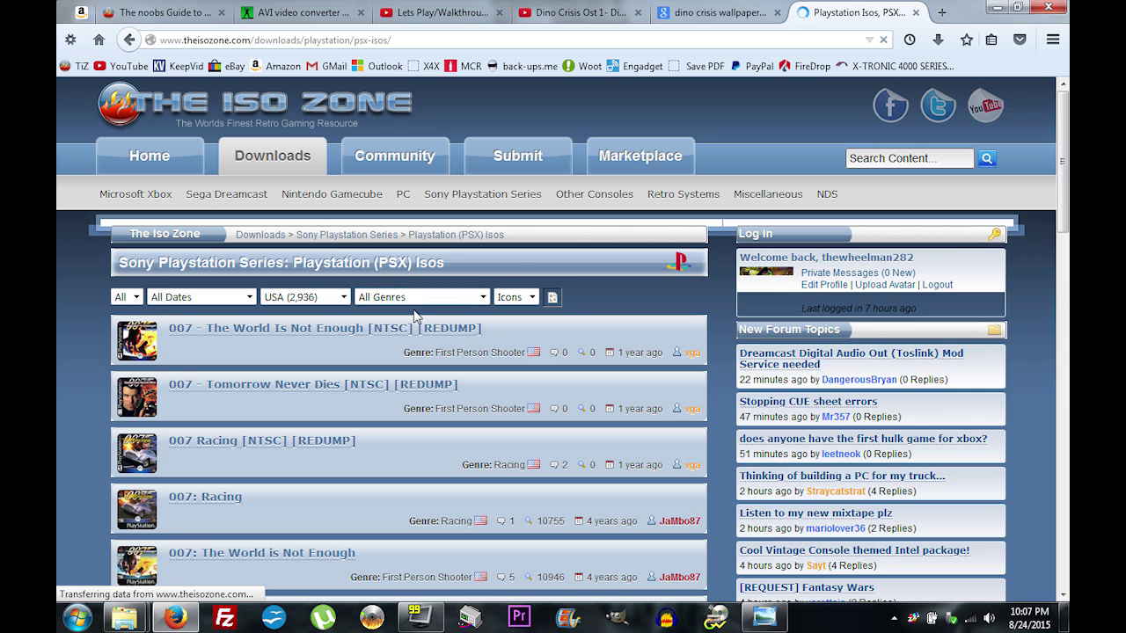
pyautogui.scroll(-2, 314, 339)
pyautogui.click(154, 204)
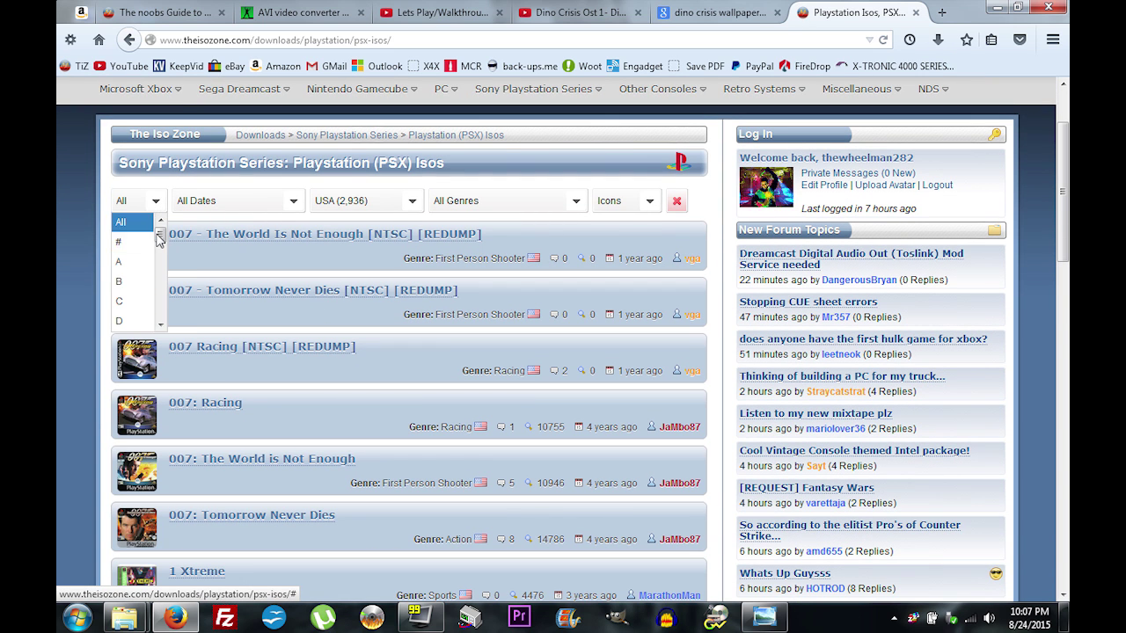
pyautogui.scroll(-2, 156, 255)
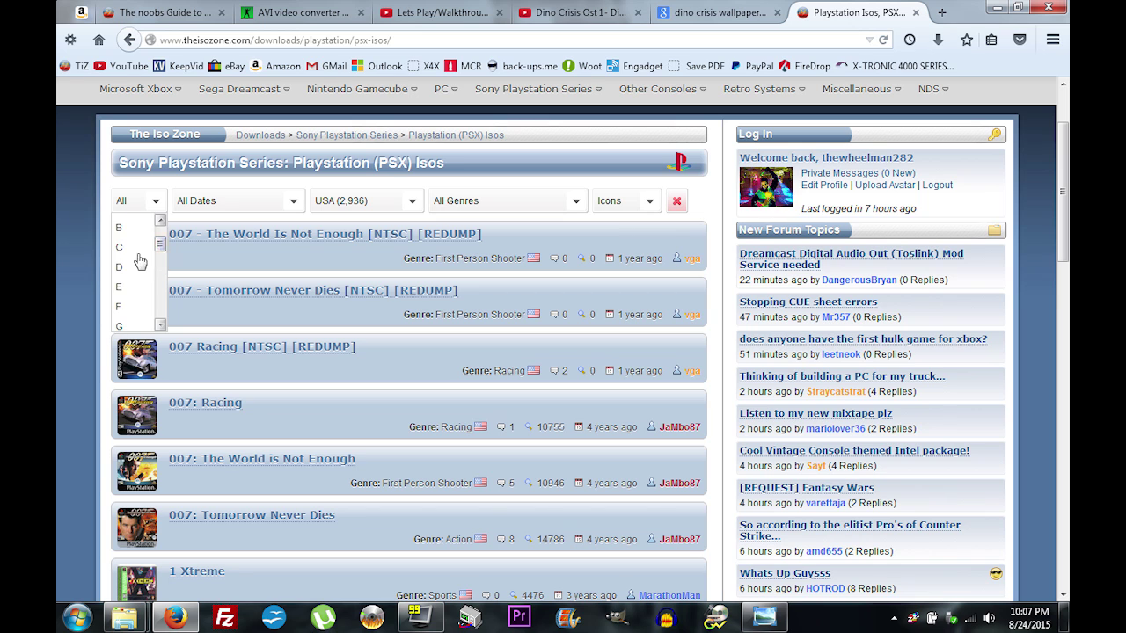
pyautogui.click(123, 255)
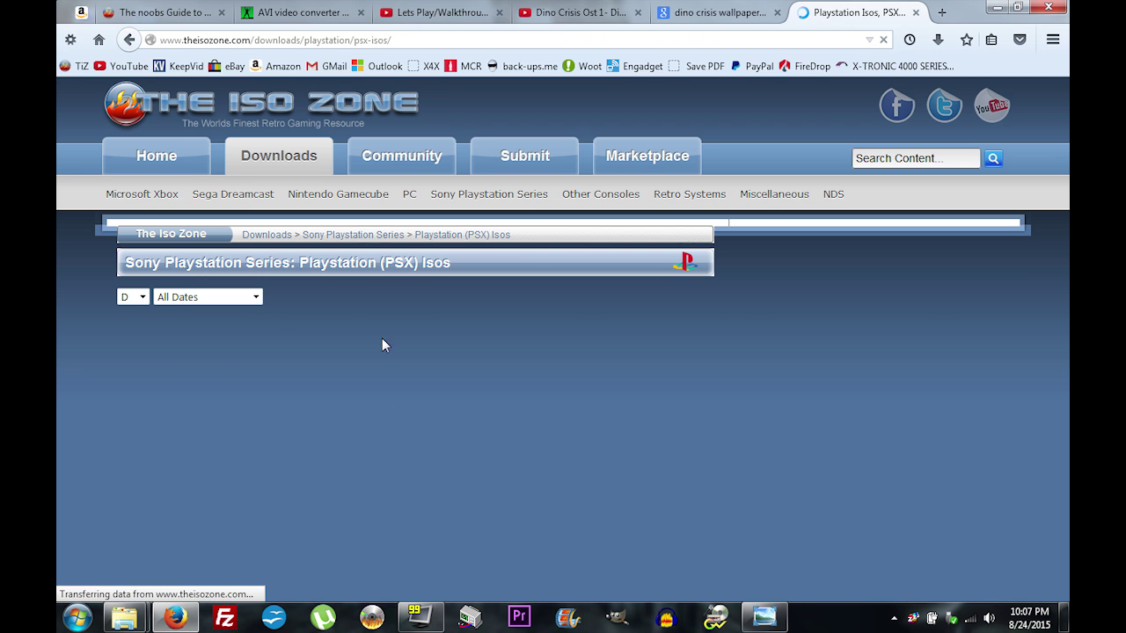
# Step: Go to page 4 of the filtered PSX list and look over the available Dino Crisis versions
pyautogui.scroll(-5, 386, 406)
pyautogui.scroll(-8, 389, 409)
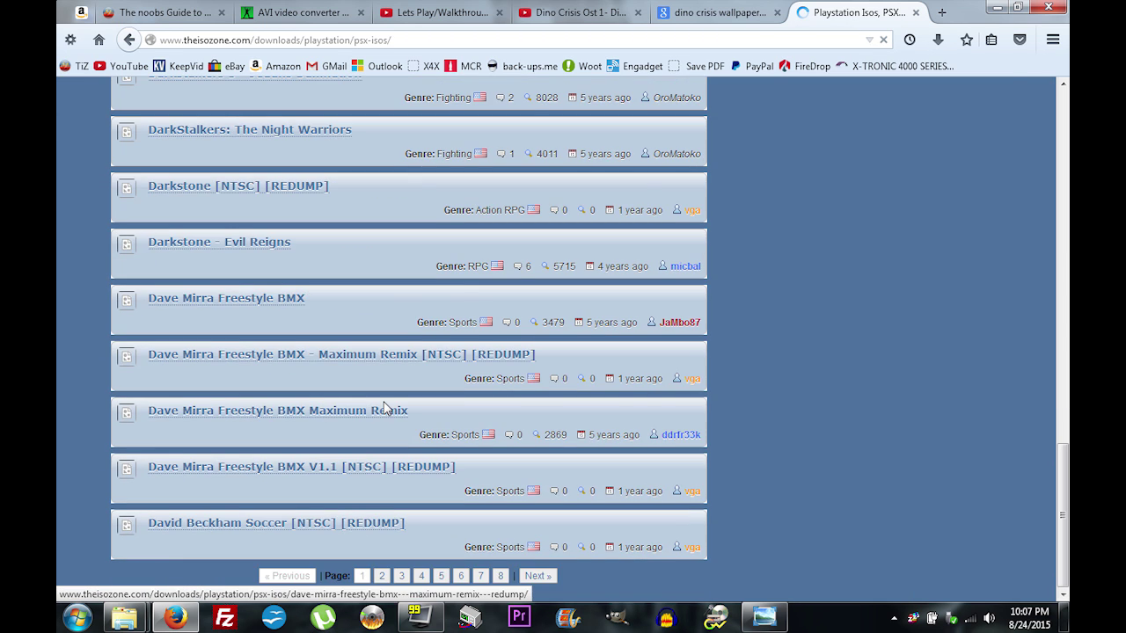
pyautogui.click(421, 539)
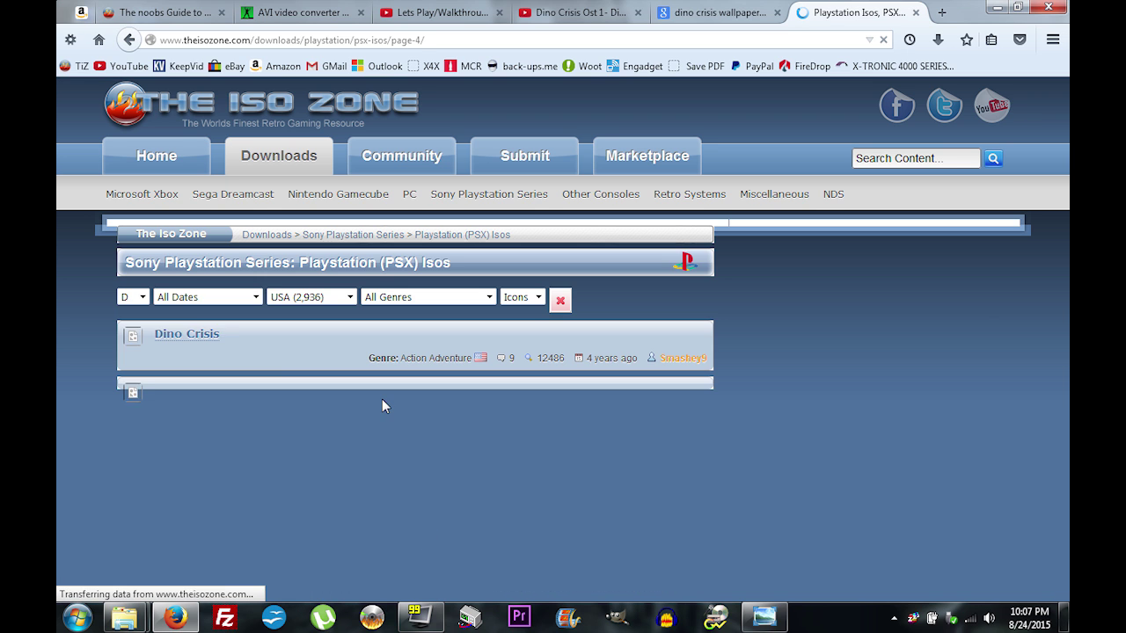
pyautogui.scroll(-2, 352, 391)
pyautogui.scroll(-2, 349, 393)
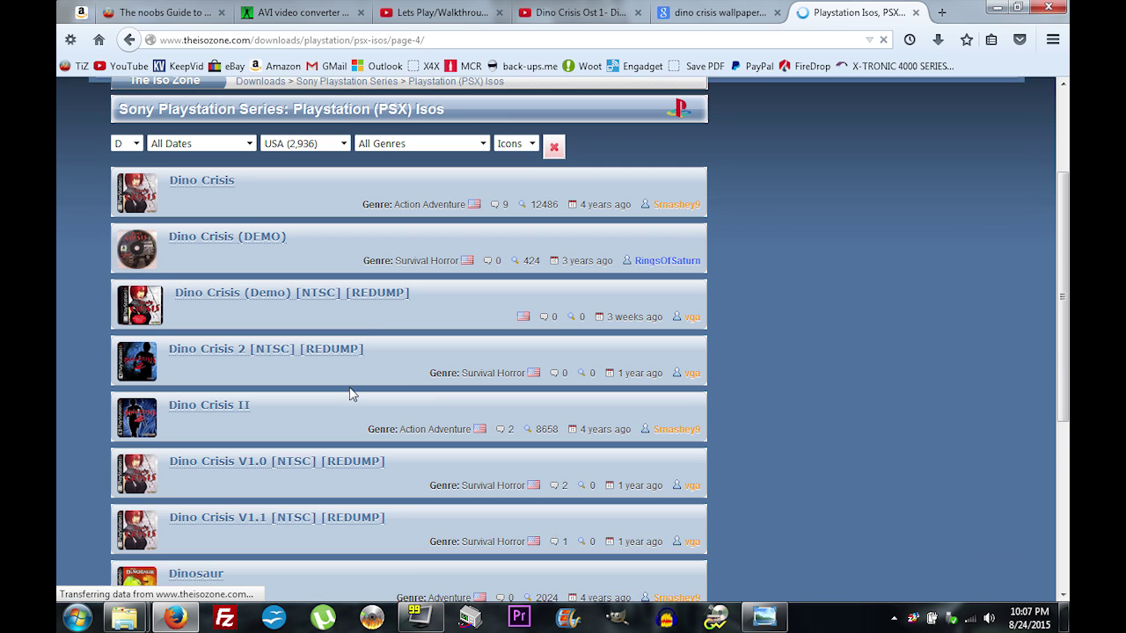
pyautogui.scroll(-2, 376, 440)
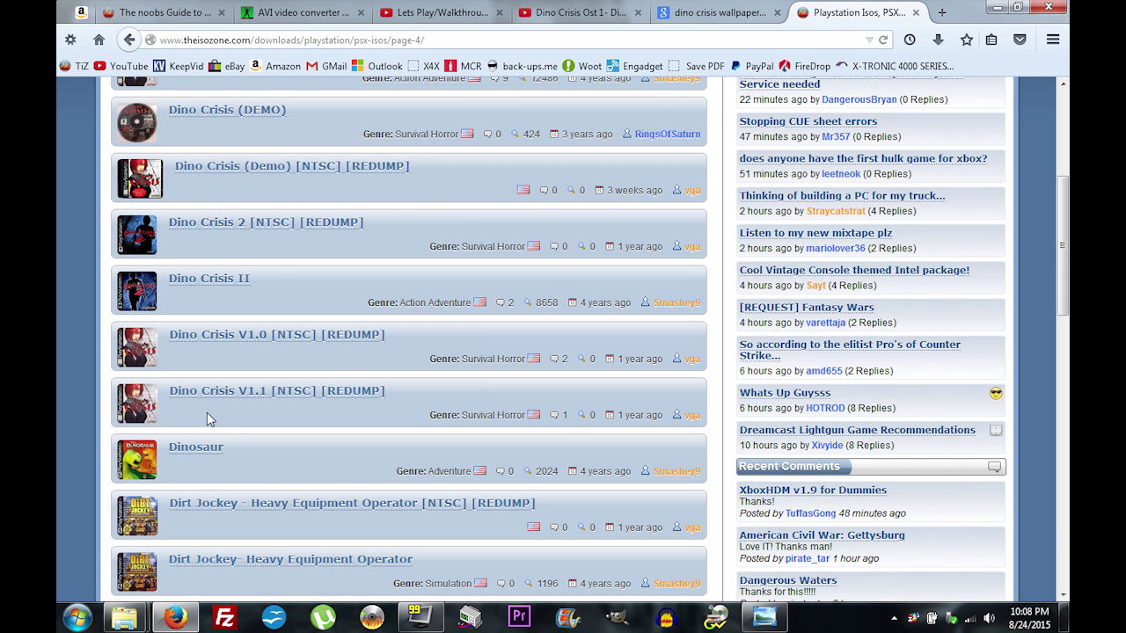
pyautogui.scroll(3, 410, 404)
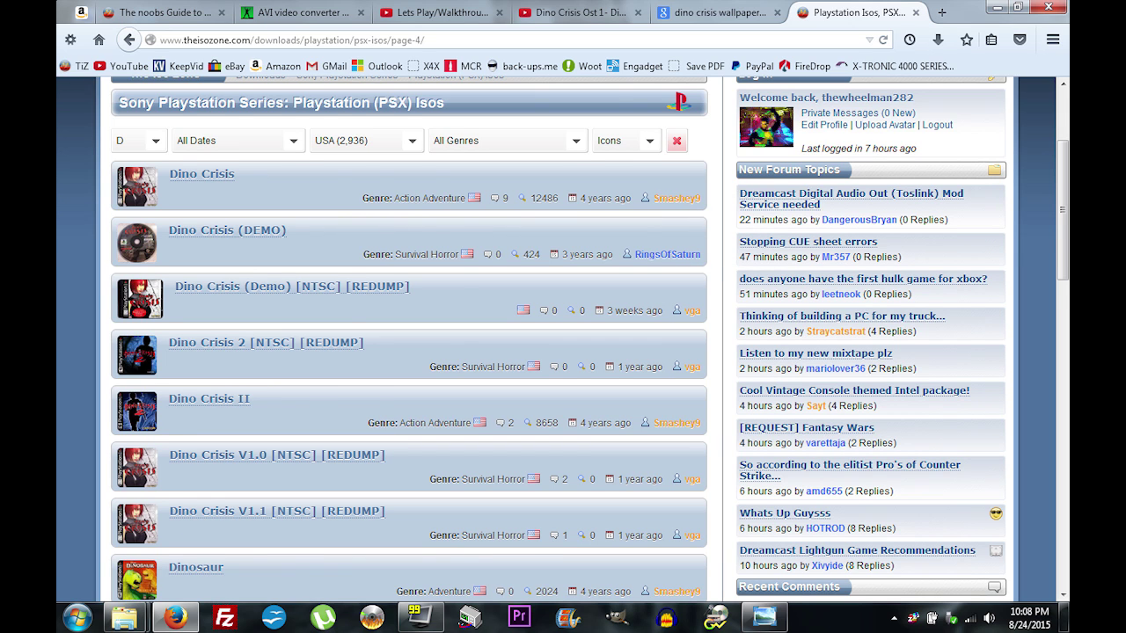
pyautogui.scroll(-1, 408, 254)
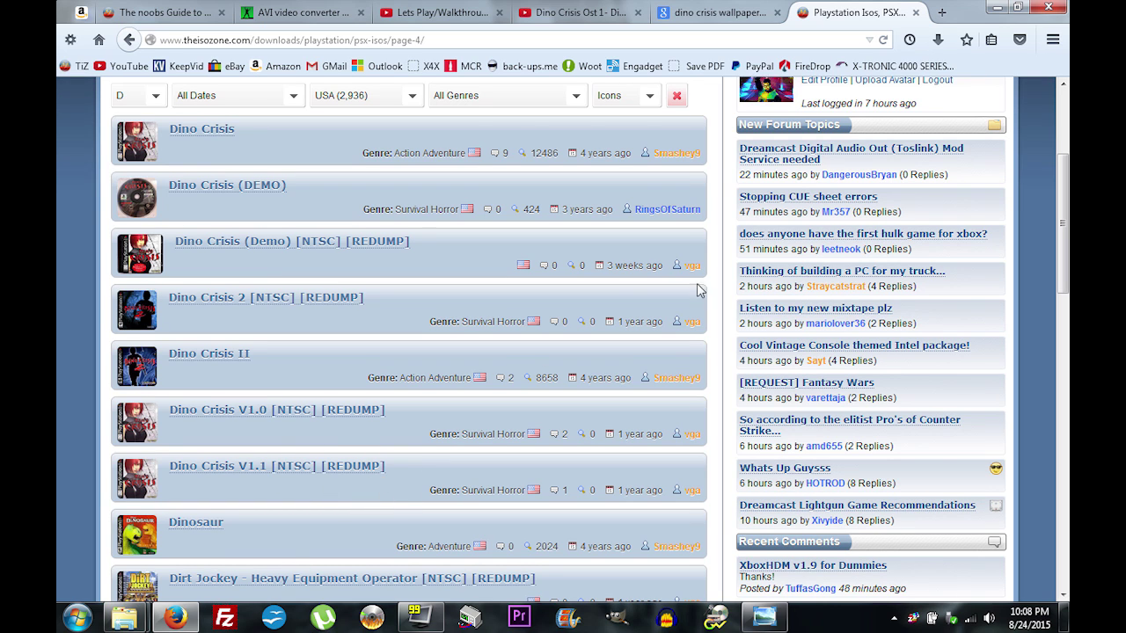
# Step: Close The Iso Zone tab and minimize the source files folder and image preview windows
pyautogui.click(915, 13)
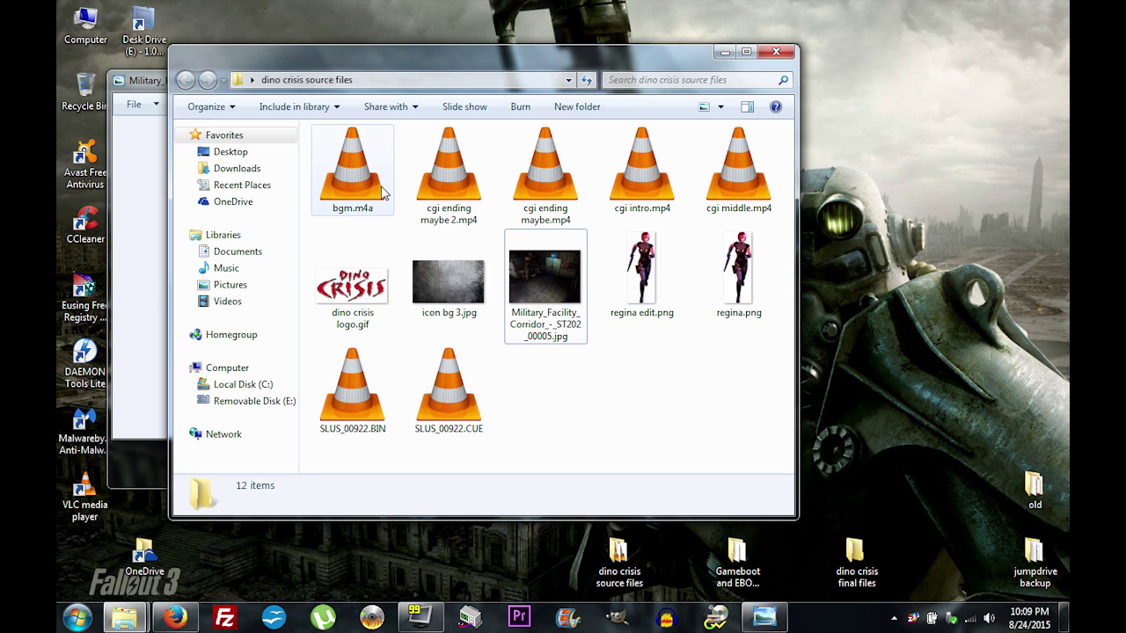
pyautogui.click(721, 55)
pyautogui.click(590, 81)
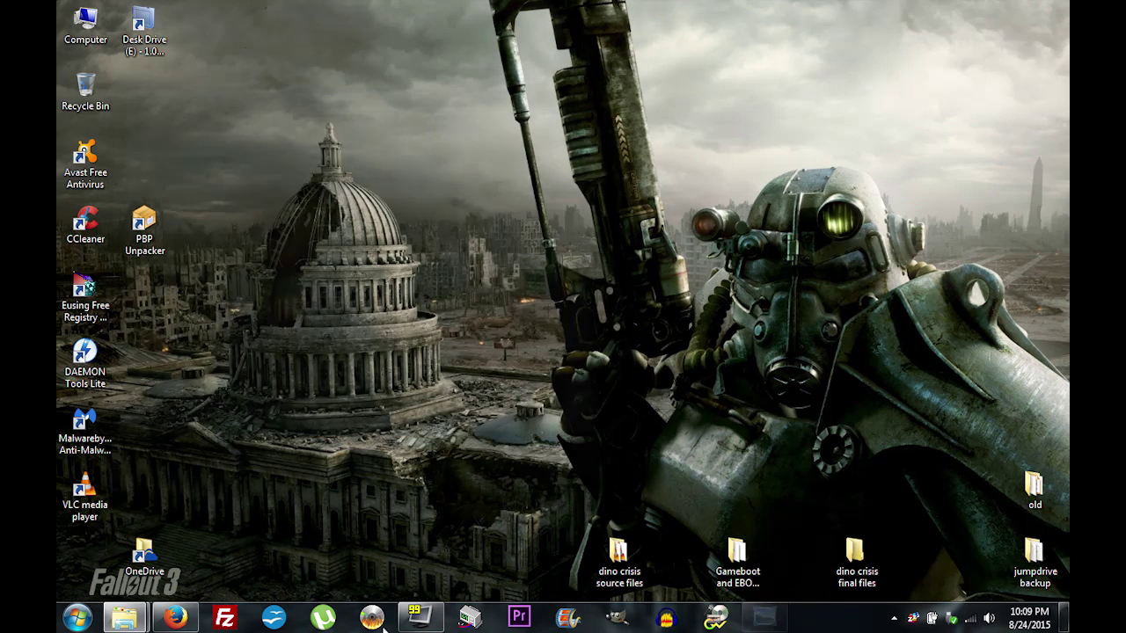
# Step: Switch back to Firefox and examine the YouTube page of the Lets Play/Walkthrough Dino Crisis (Dreamcast) #14 (End) video
pyautogui.click(175, 617)
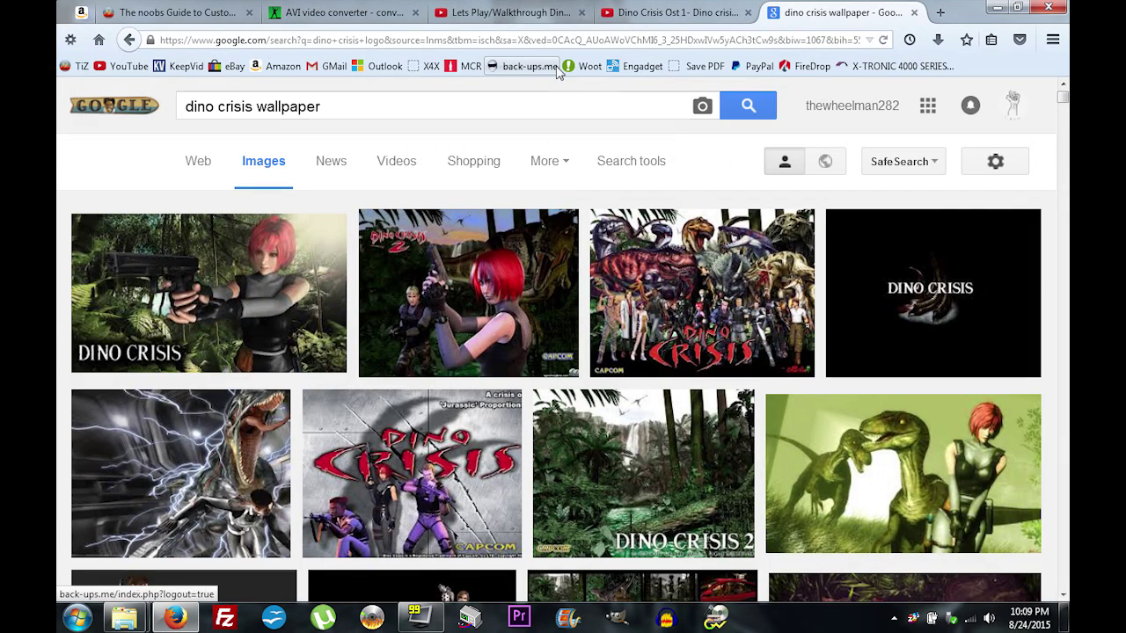
pyautogui.click(506, 15)
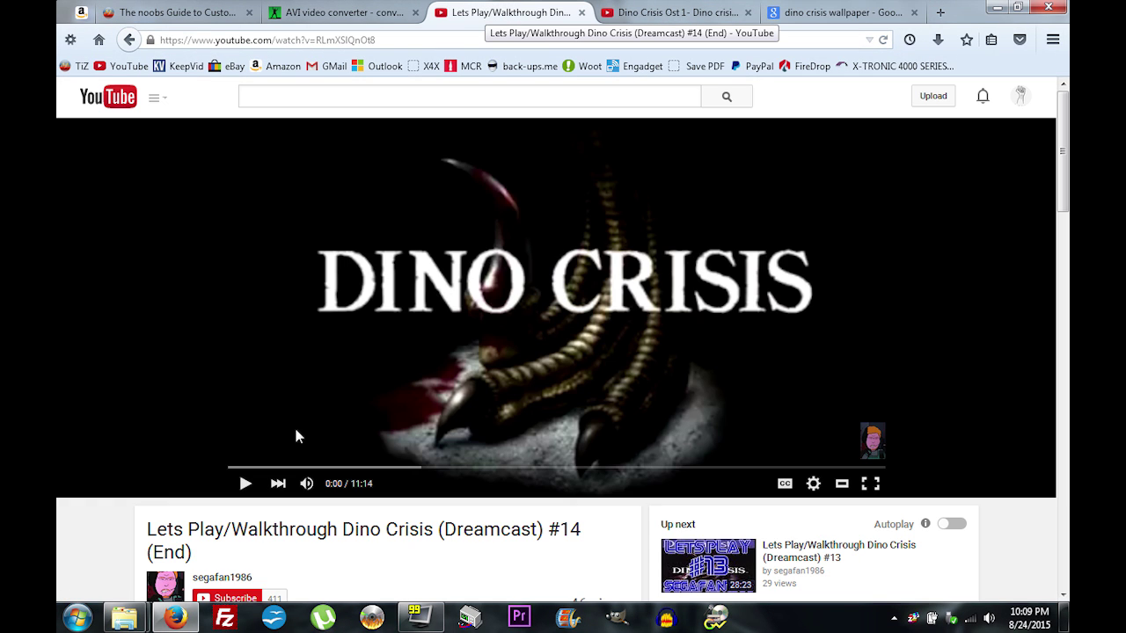
pyautogui.scroll(-1, 136, 431)
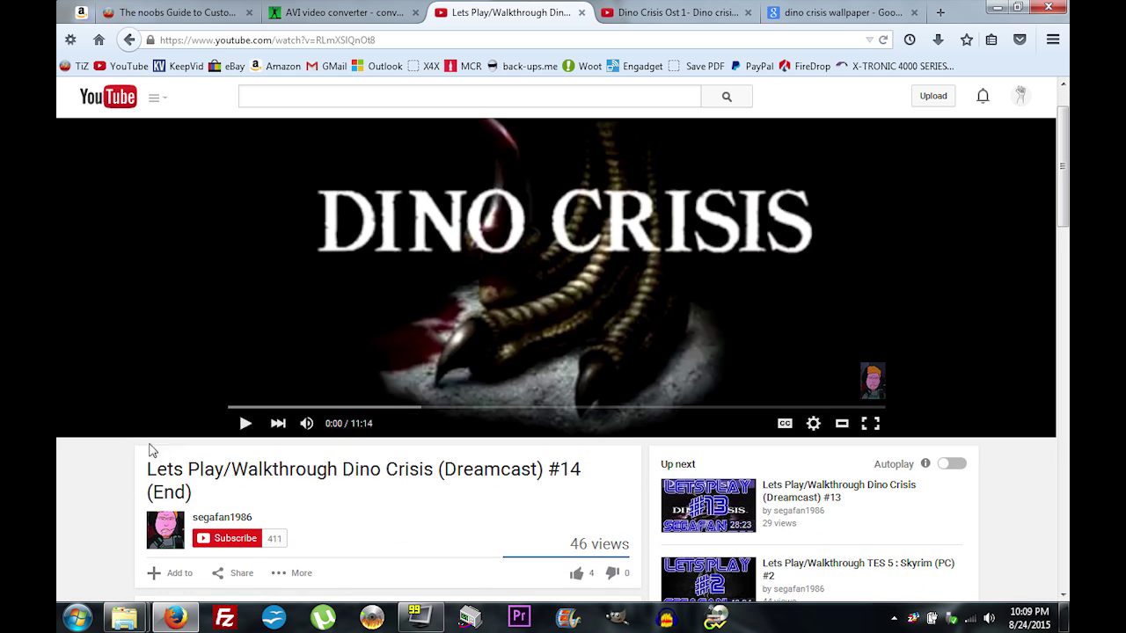
pyautogui.click(220, 528)
pyautogui.scroll(1, 519, 536)
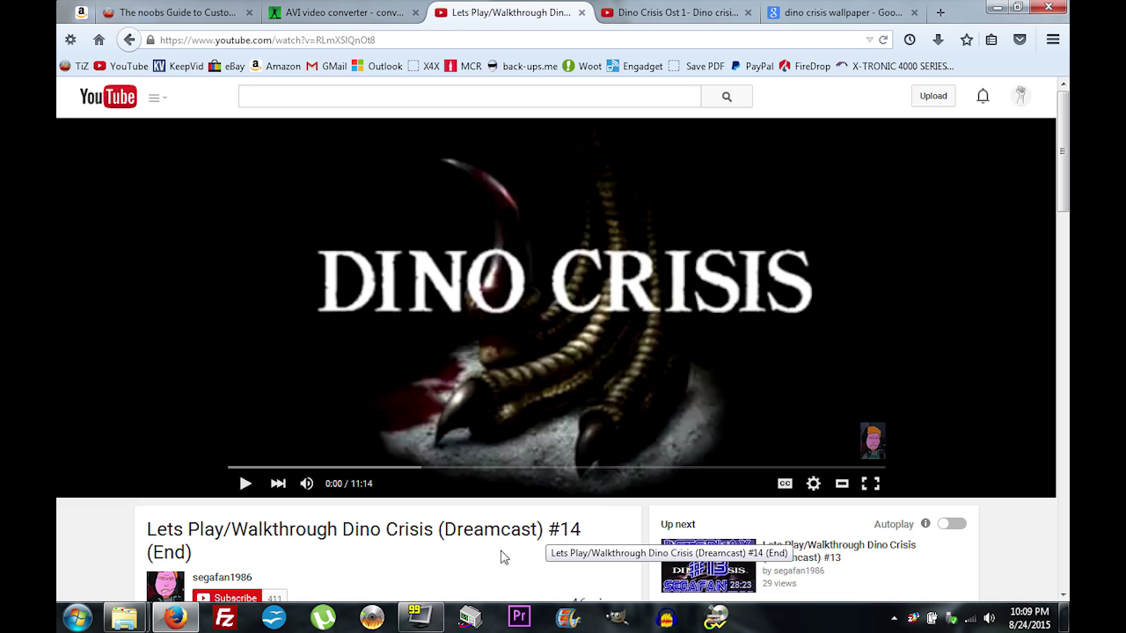
pyautogui.scroll(-2, 342, 500)
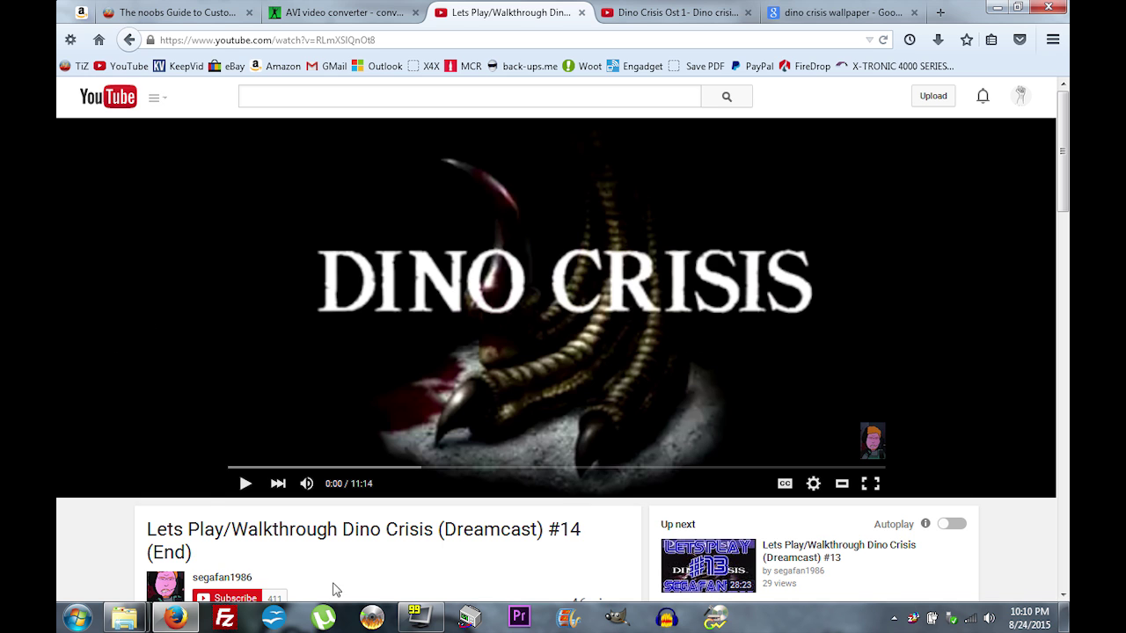
# Step: Check the dino crisis source files folder, and minimize it to return to the walkthrough video page
pyautogui.click(124, 618)
pyautogui.click(322, 532)
pyautogui.click(739, 48)
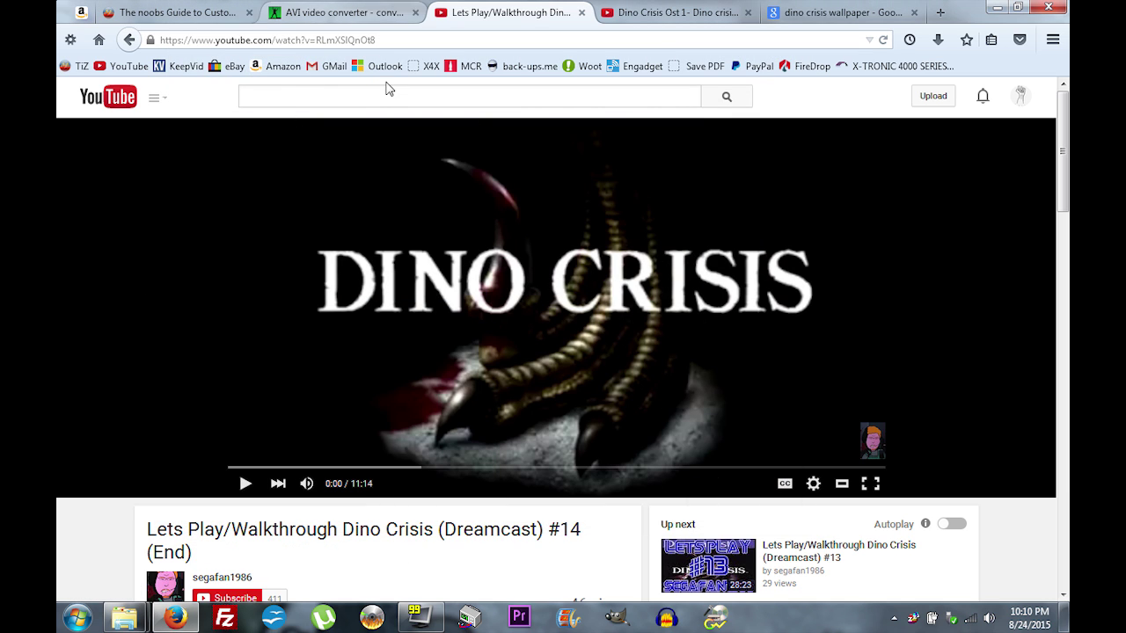
# Step: Copy the web address of the Dino Crisis walkthrough #14 video
pyautogui.click(200, 40)
pyautogui.rightClick(200, 41)
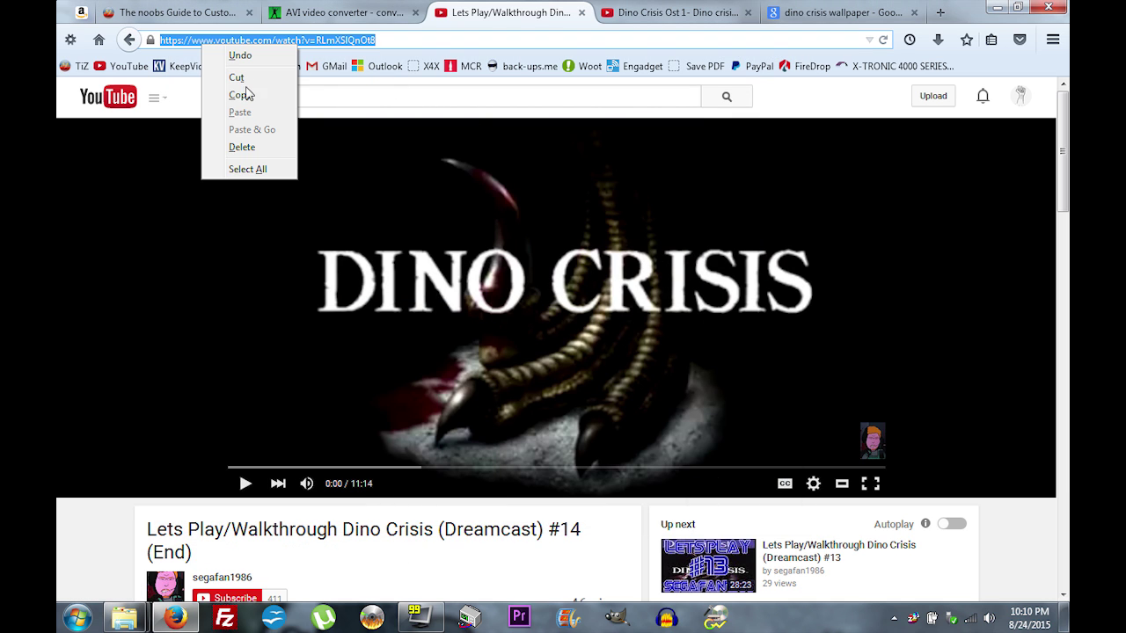
pyautogui.click(237, 95)
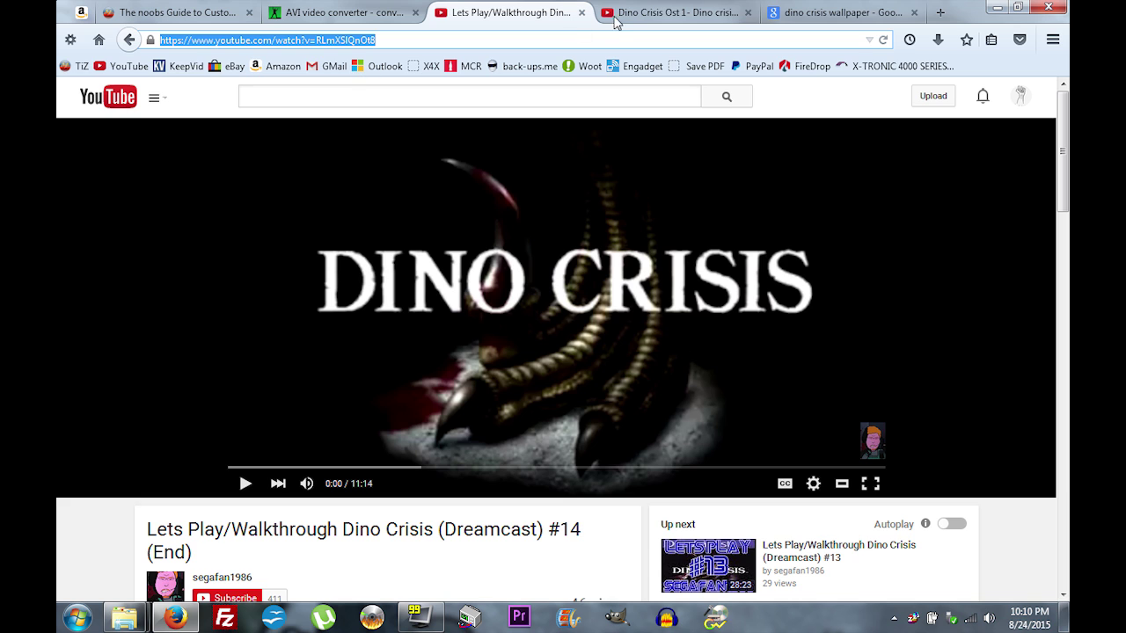
# Step: Open KeepVid in a new tab and fetch the download links for the copied YouTube address
pyautogui.click(942, 14)
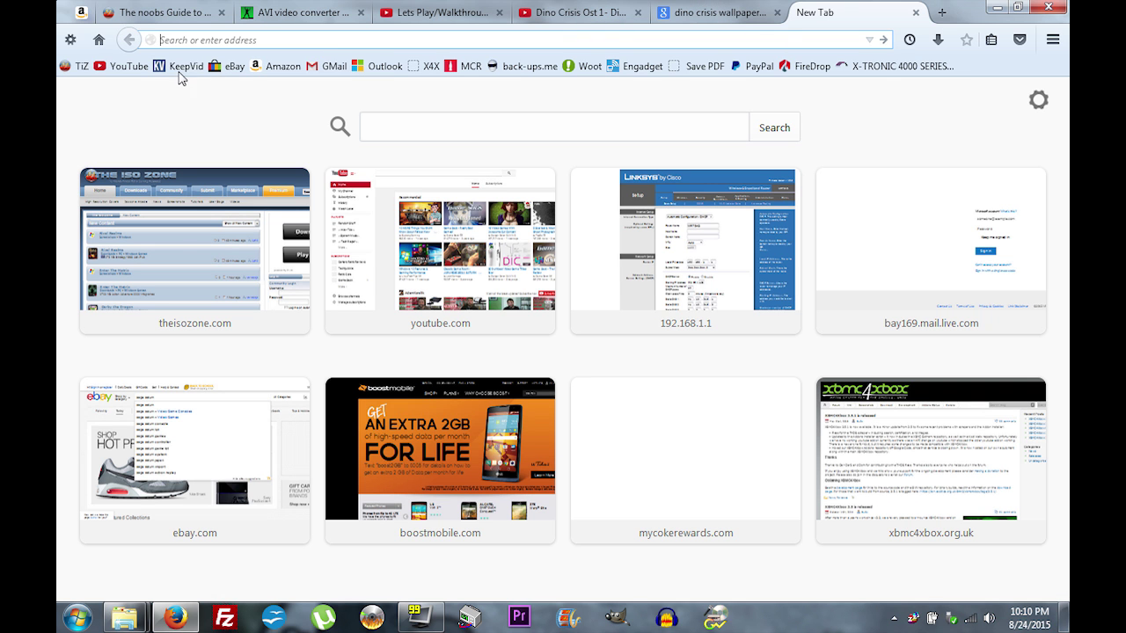
pyautogui.click(178, 66)
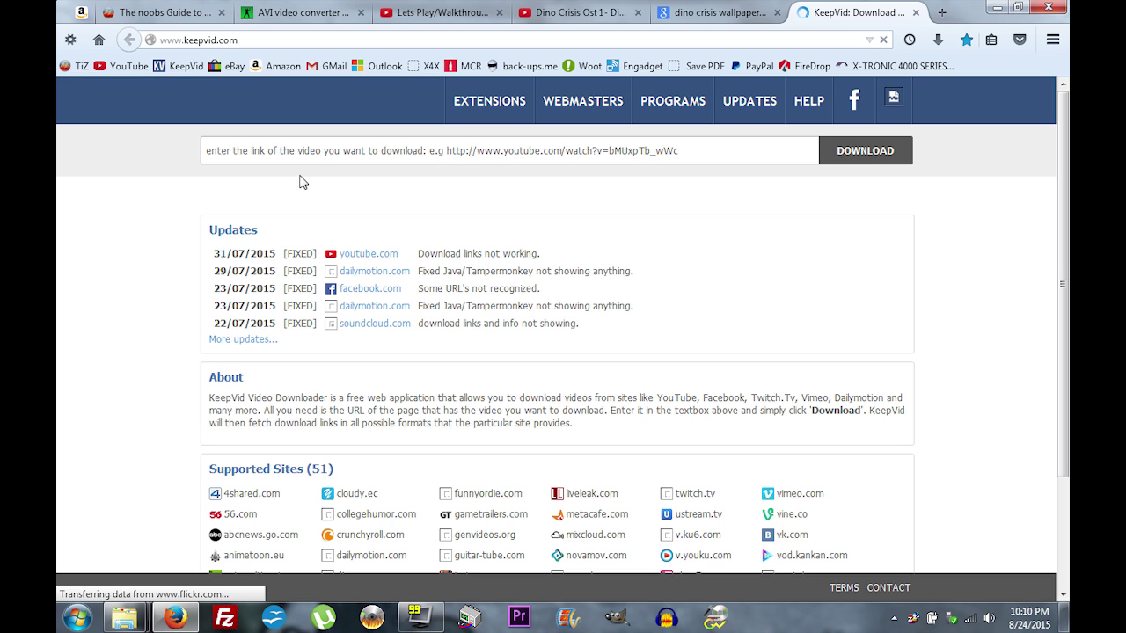
pyautogui.rightClick(301, 149)
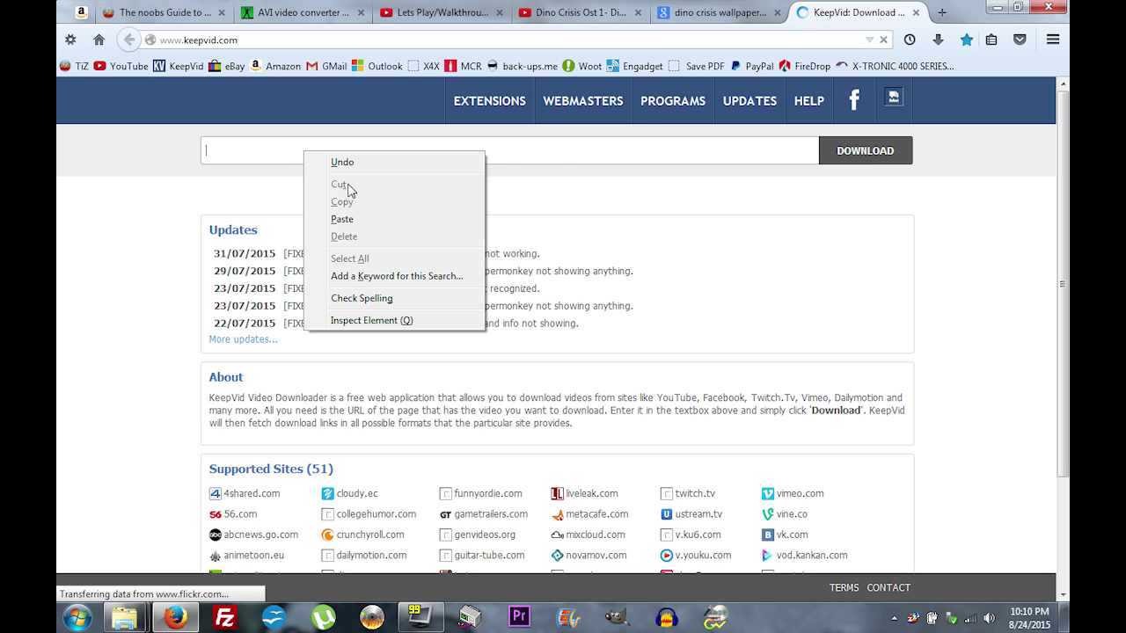
pyautogui.click(345, 221)
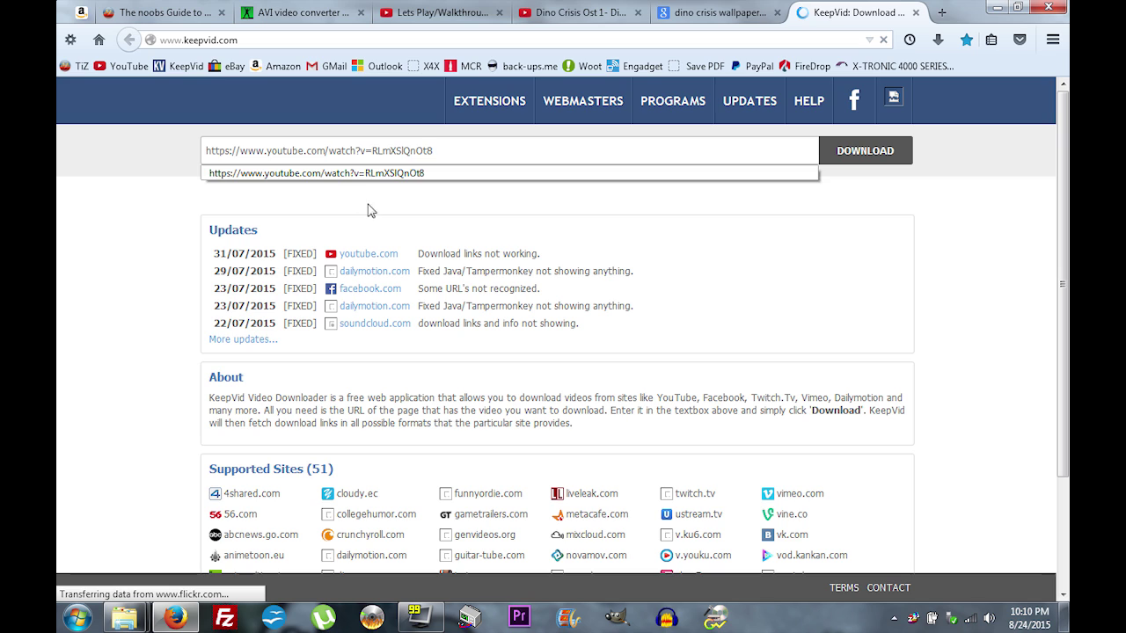
pyautogui.click(424, 215)
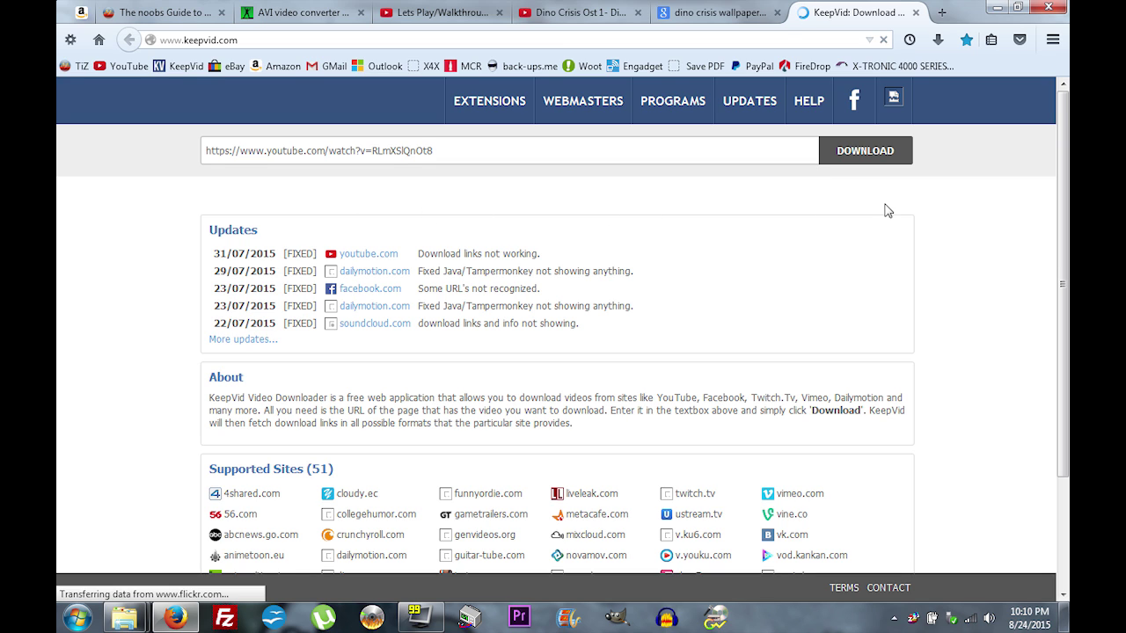
pyautogui.click(890, 159)
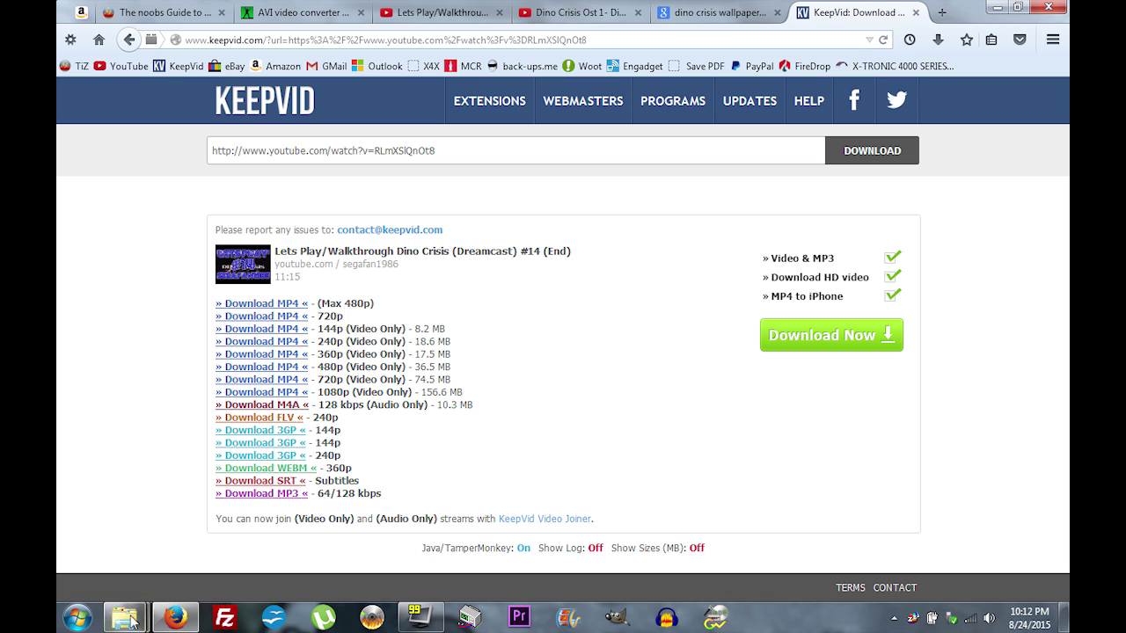
# Step: Look over the CGI video clips in the dino crisis source files folder, and minimize it again
pyautogui.moveTo(124, 619)
pyautogui.click(344, 571)
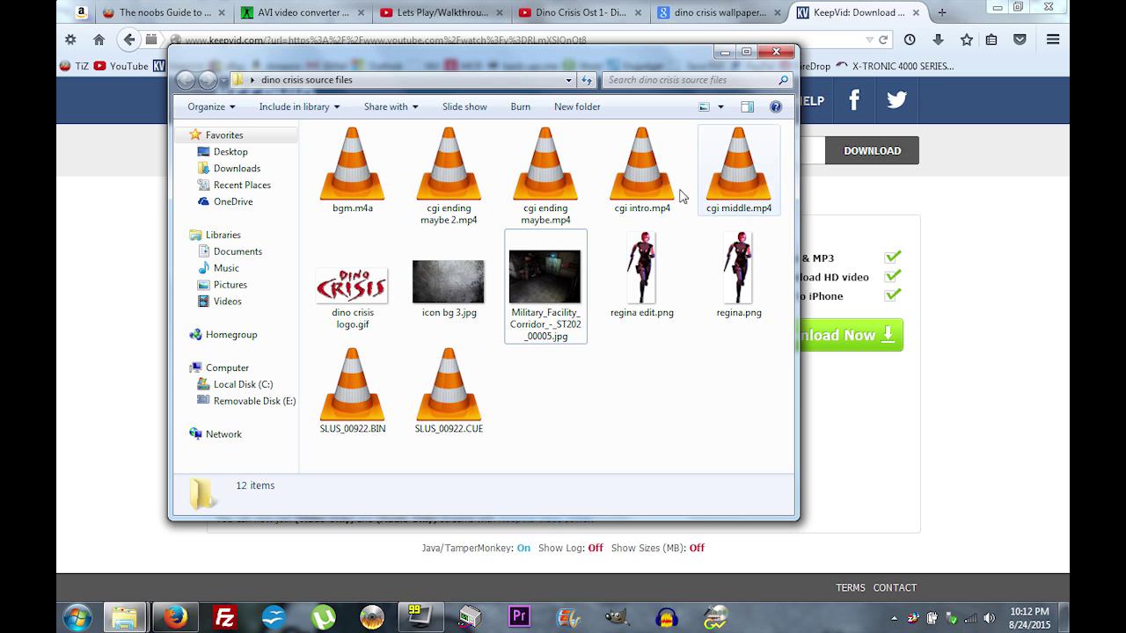
pyautogui.click(724, 54)
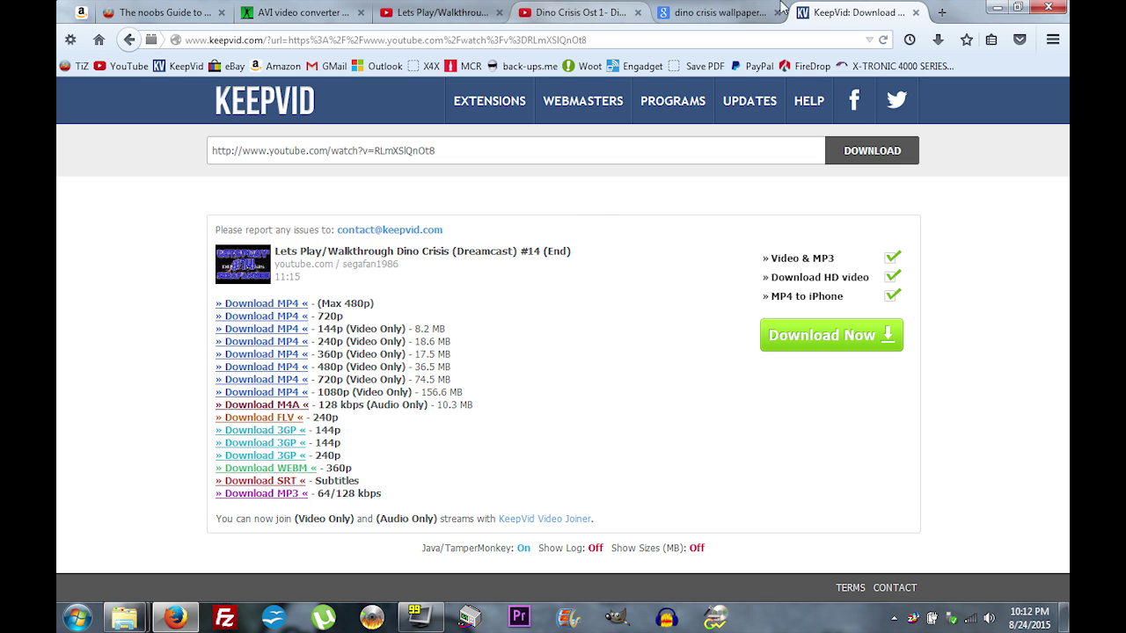
# Step: Close the Dino Crisis walkthrough video tab, leaving the Dino Crisis Ost 1 tab in view
pyautogui.click(572, 12)
pyautogui.click(497, 10)
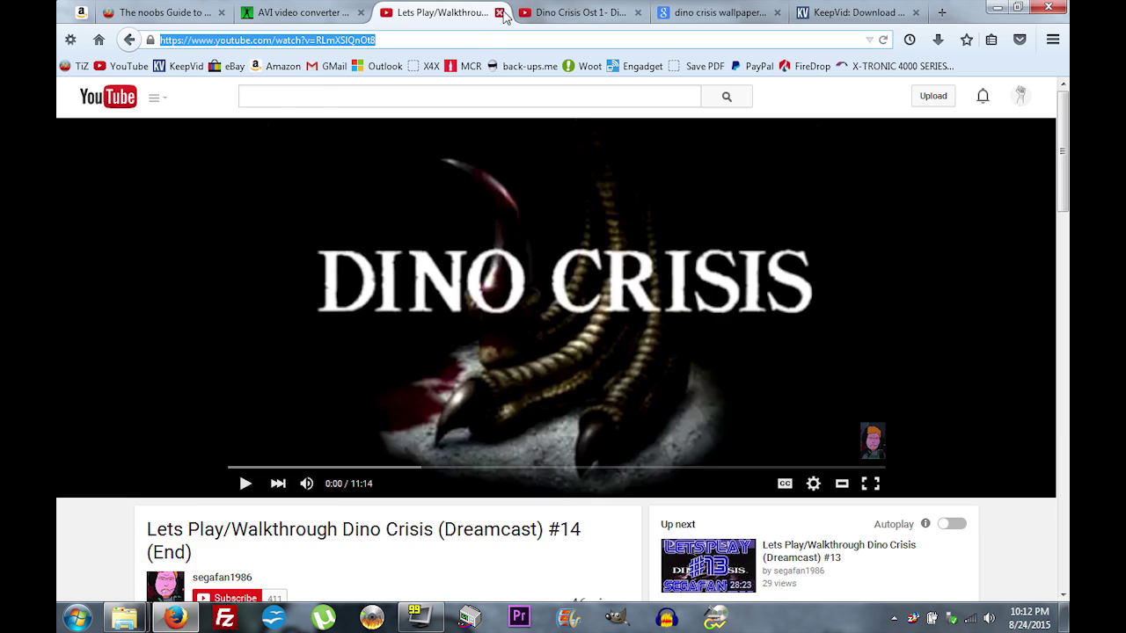
pyautogui.click(500, 12)
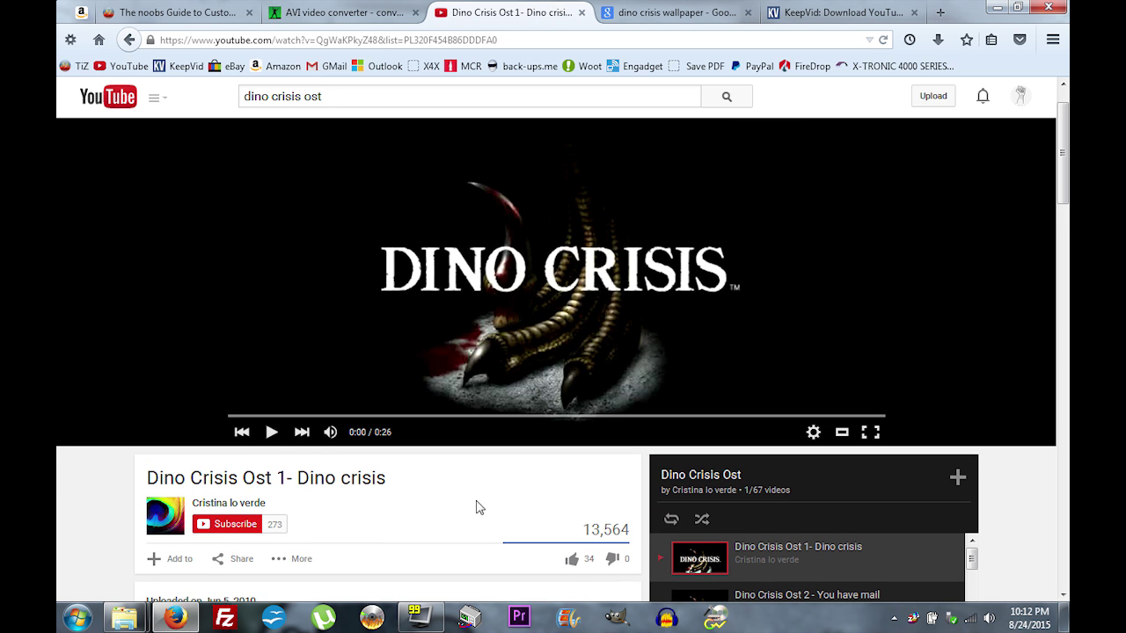
# Step: Browse the Dino Crisis Ost playlist tracks and the Dino Crisis Ost 1 video page
pyautogui.moveTo(1063, 145); pyautogui.dragTo(1064, 236)
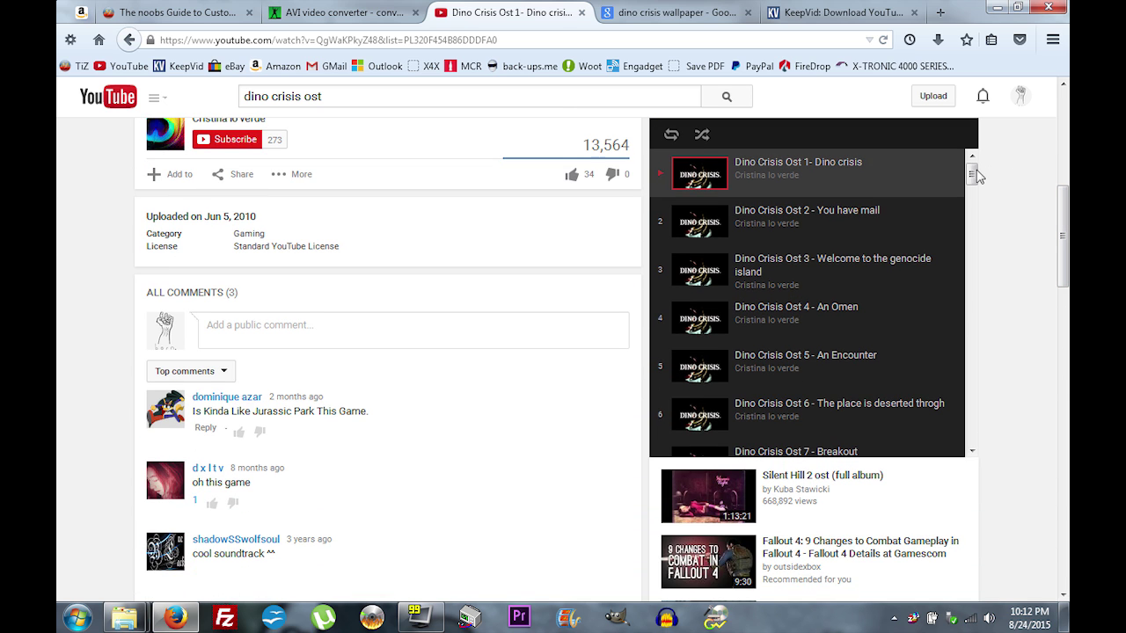
pyautogui.moveTo(973, 177); pyautogui.dragTo(972, 306)
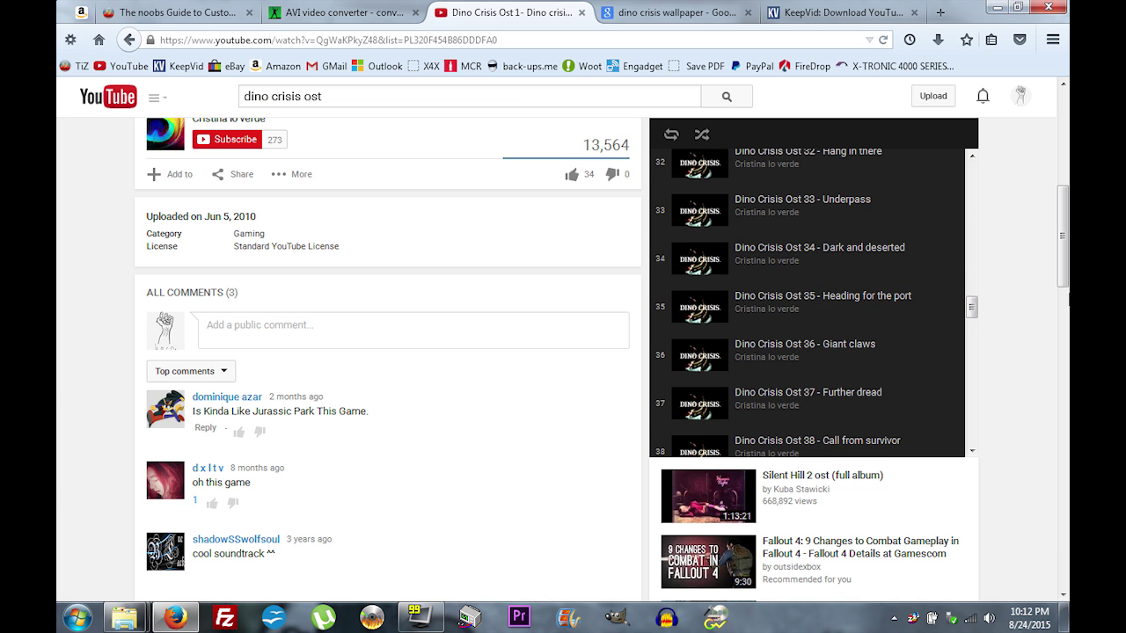
pyautogui.scroll(5, 201, 201)
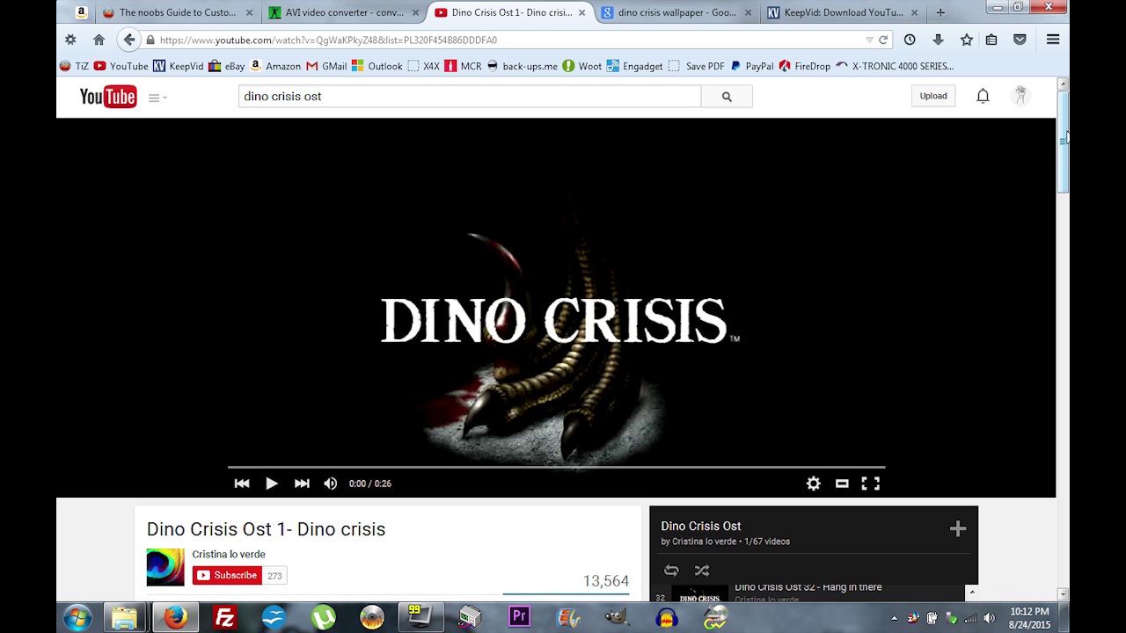
pyautogui.scroll(-5, 1064, 189)
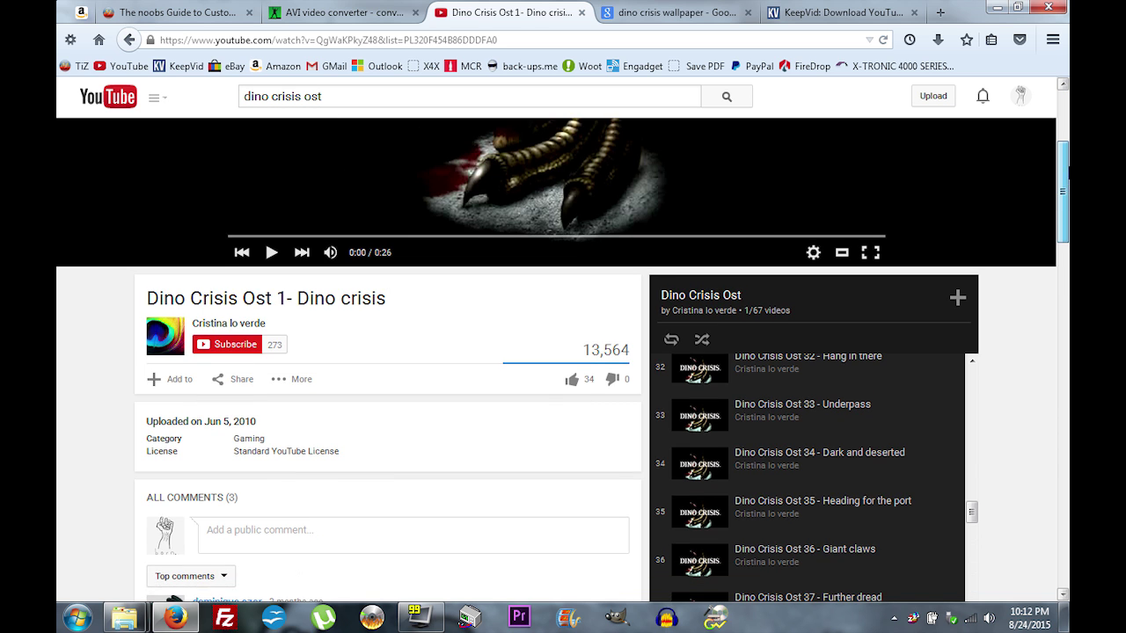
# Step: Browse the remaining Dino Crisis Ost playlist tracks and copy the address of the Dino Crisis Ost 1 video
pyautogui.scroll(-4, 947, 234)
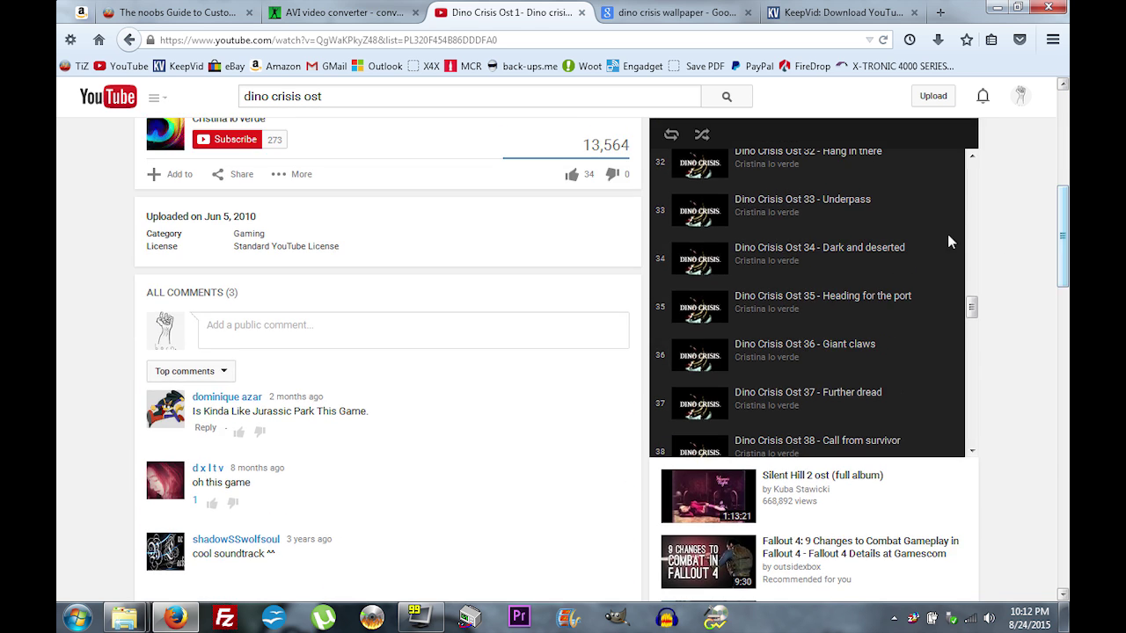
pyautogui.click(970, 186)
pyautogui.scroll(3, 970, 186)
pyautogui.scroll(-3, 919, 279)
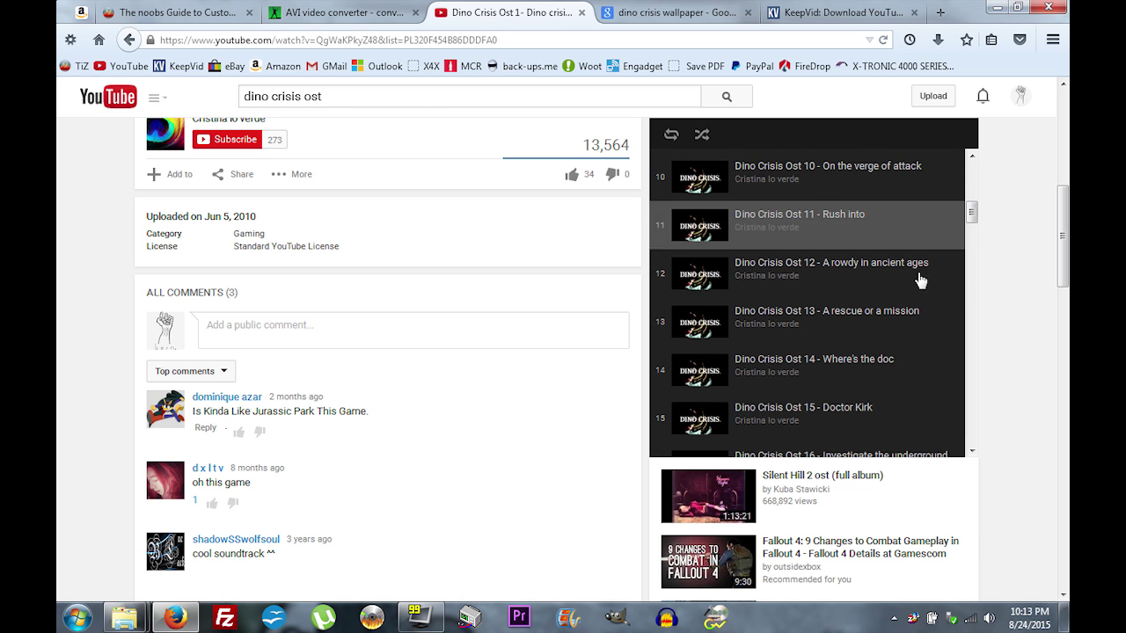
pyautogui.scroll(8, 562, 228)
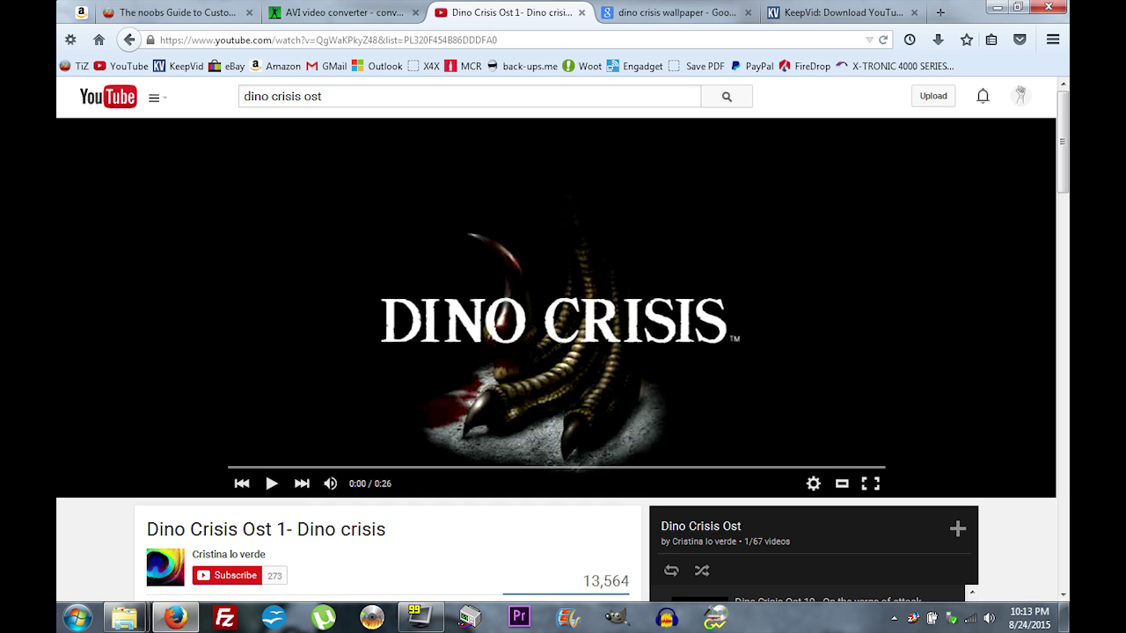
pyautogui.rightClick(309, 41)
pyautogui.press('super+c')
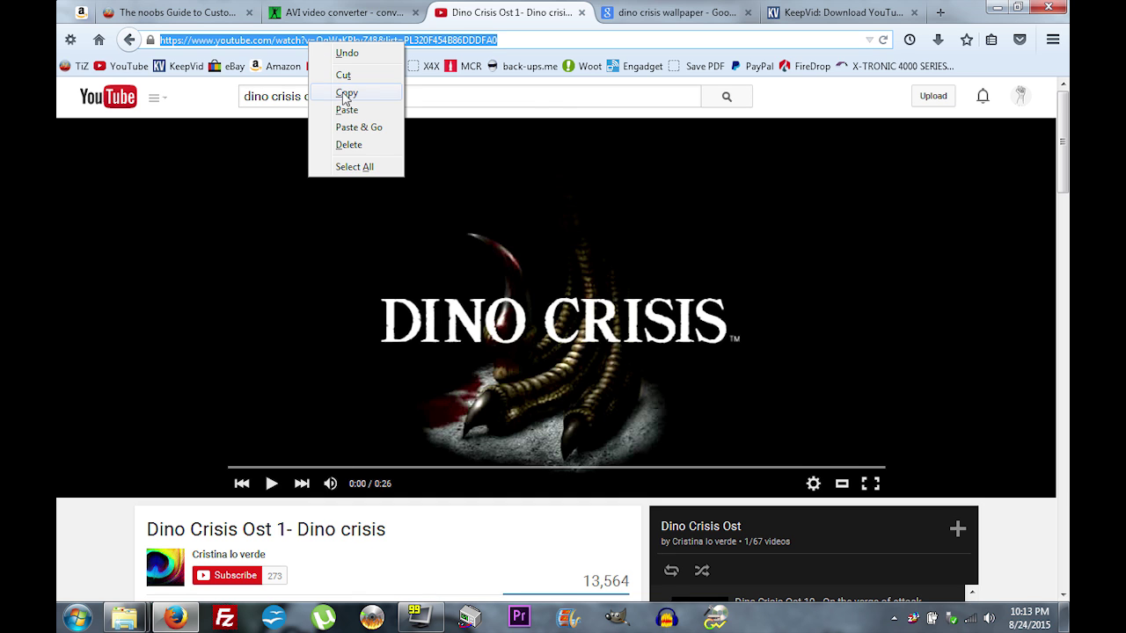
pyautogui.click(346, 93)
# Step: Fetch the KeepVid download links for the copied Dino Crisis Ost 1 address in place of the walkthrough video's
pyautogui.hotkey('ctrl', 'Tab')
pyautogui.hotkey('ctrl', 'Tab')
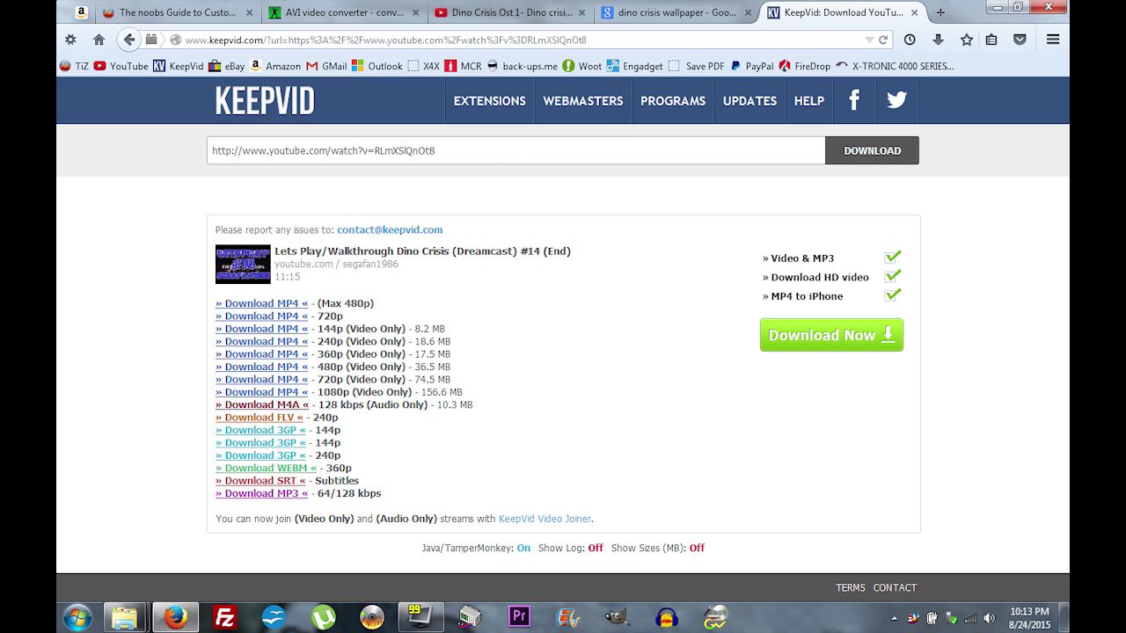
pyautogui.rightClick(342, 154)
pyautogui.click(387, 221)
pyautogui.click(905, 152)
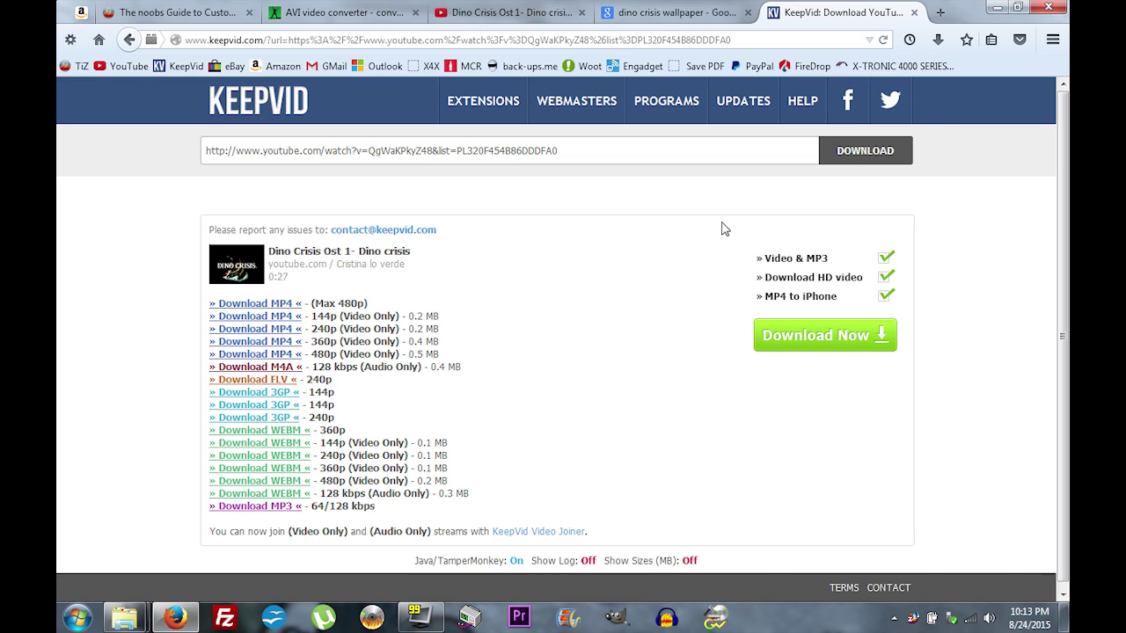
# Step: Look at the files in the dino crisis source files folder, and return to the KeepVid page in the browser
pyautogui.click(998, 7)
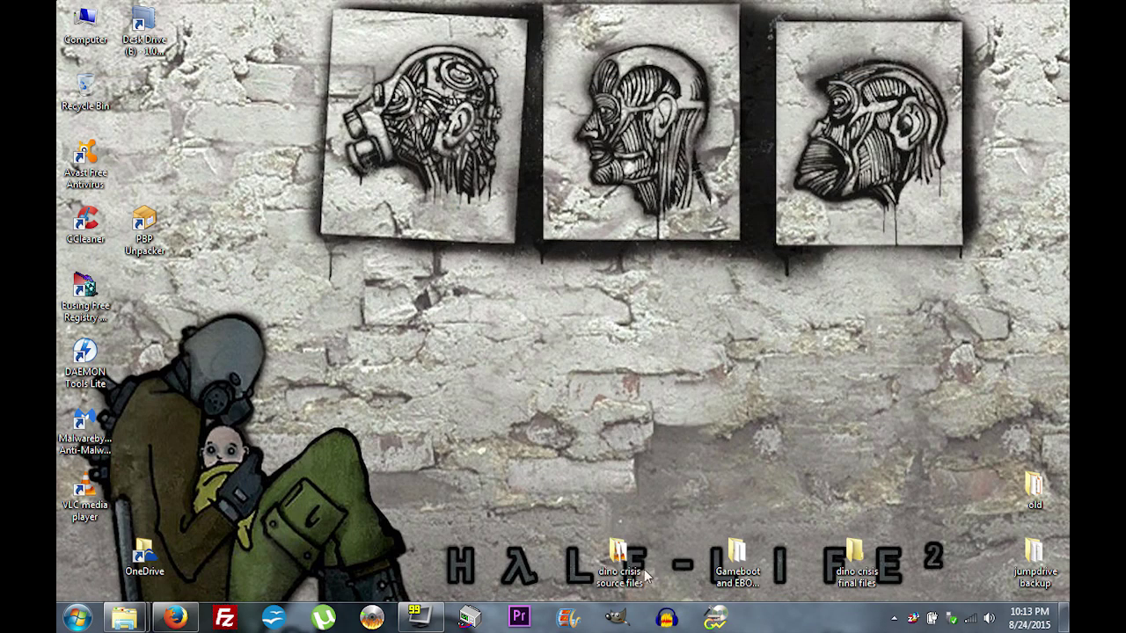
pyautogui.moveTo(124, 618)
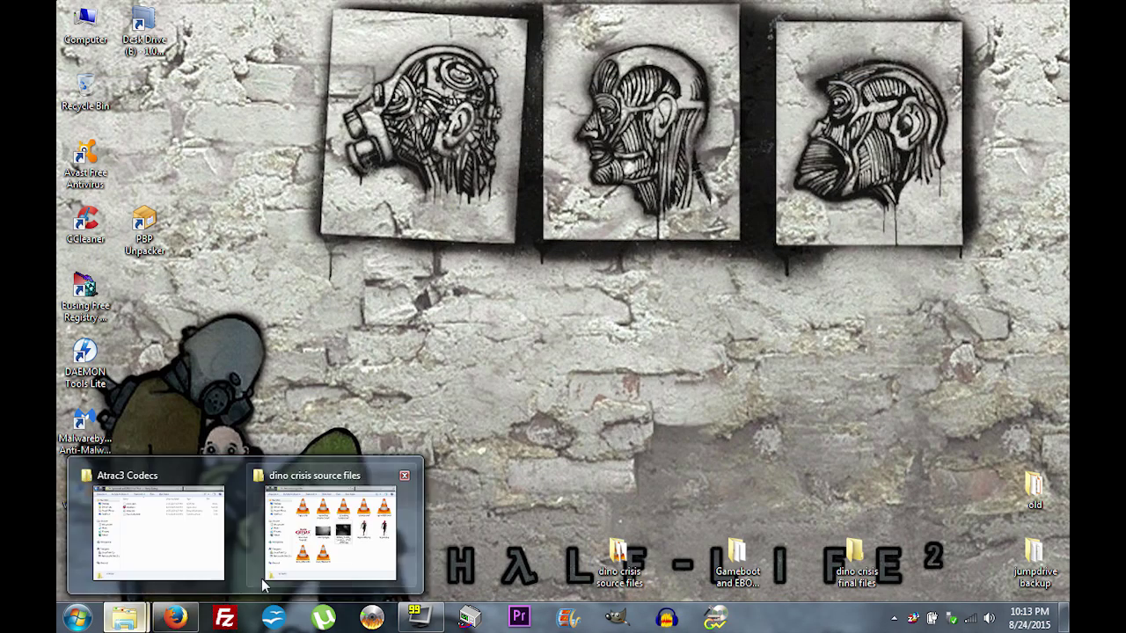
pyautogui.click(334, 527)
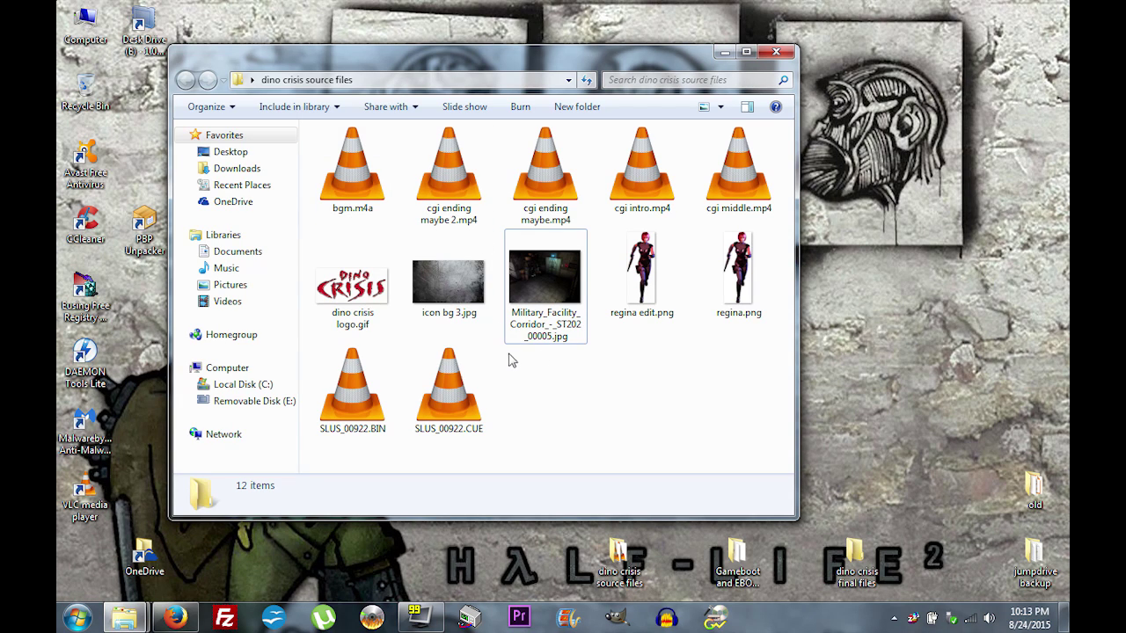
pyautogui.click(175, 618)
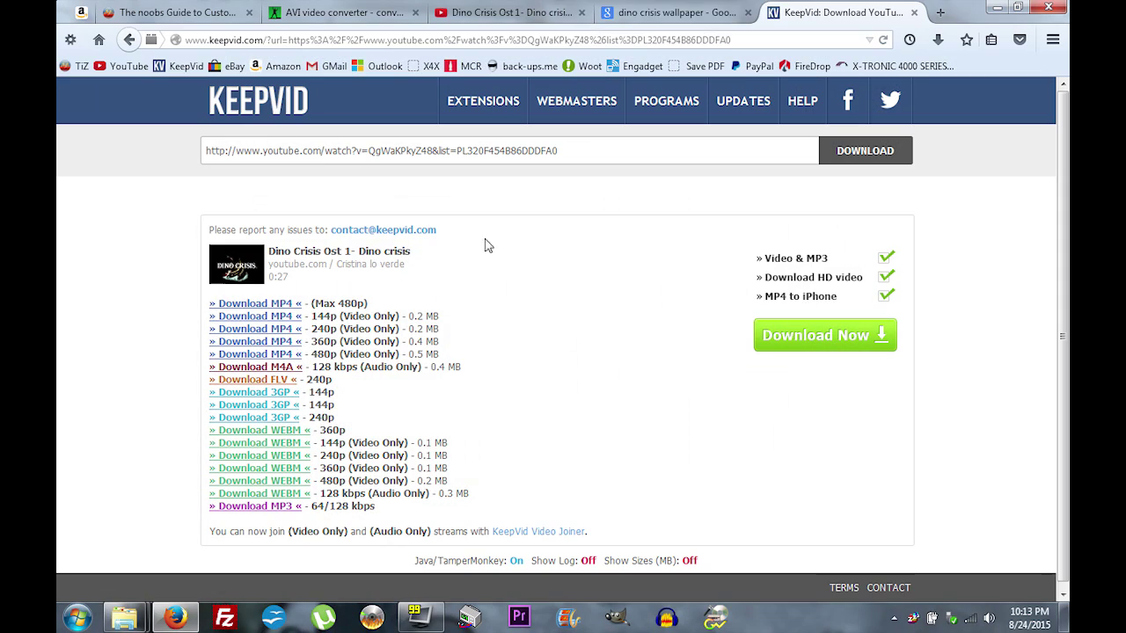
# Step: Close the KeepVid and Dino Crisis Ost 1 tabs, leaving the dino crisis wallpaper image results in view
pyautogui.click(729, 14)
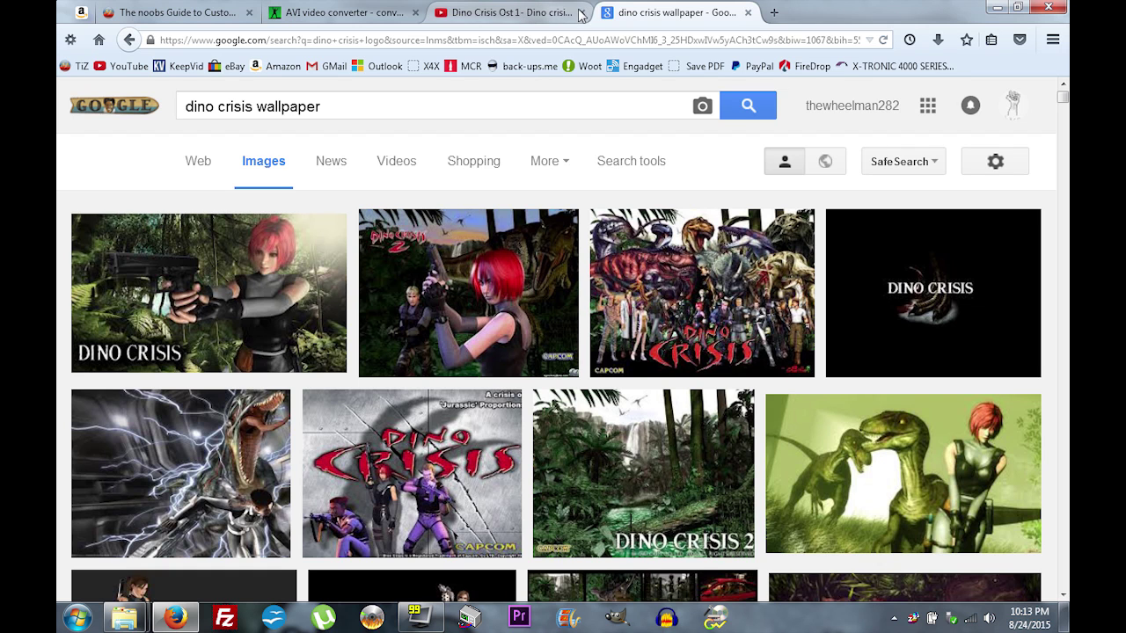
pyautogui.click(563, 13)
pyautogui.click(581, 13)
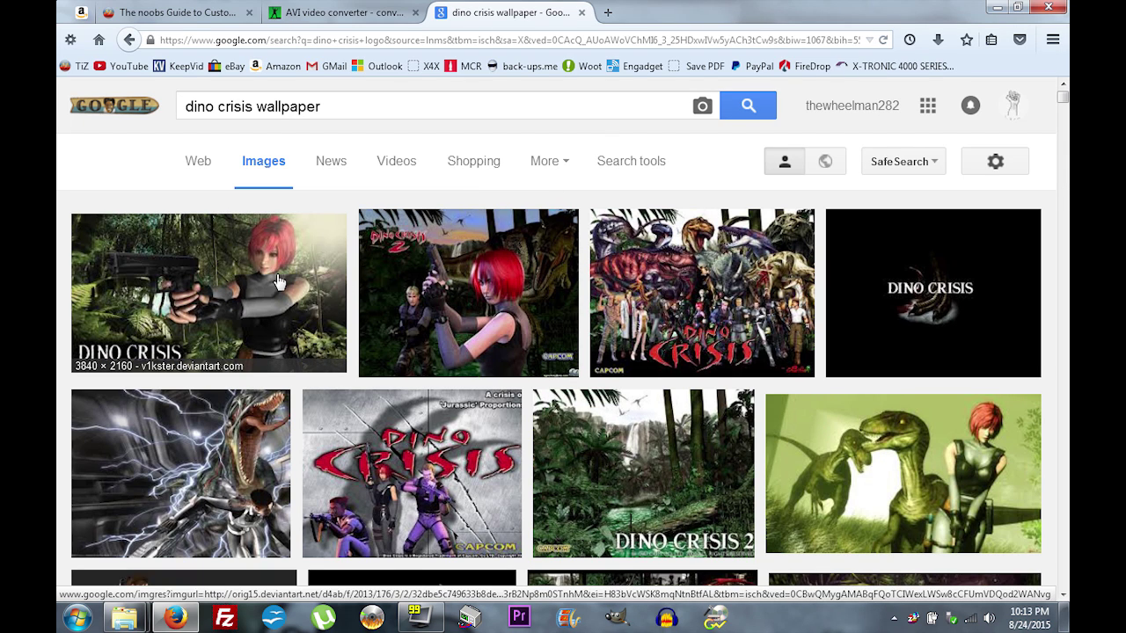
# Step: Open the 3840 × 2160 Dino Crisis wallpaper of Regina from DeviantArt as a full image
pyautogui.scroll(-2, 317, 284)
pyautogui.click(317, 284)
pyautogui.click(747, 317)
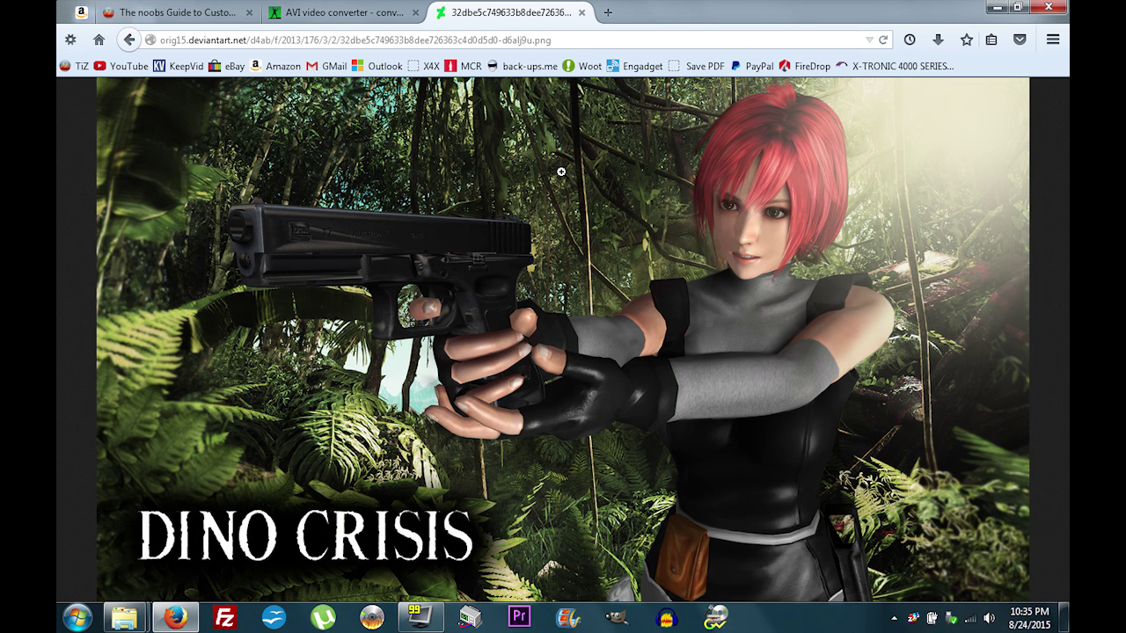
# Step: Show the context options for the wallpaper image, view it at actual size, and fit it back to the window
pyautogui.rightClick(561, 171)
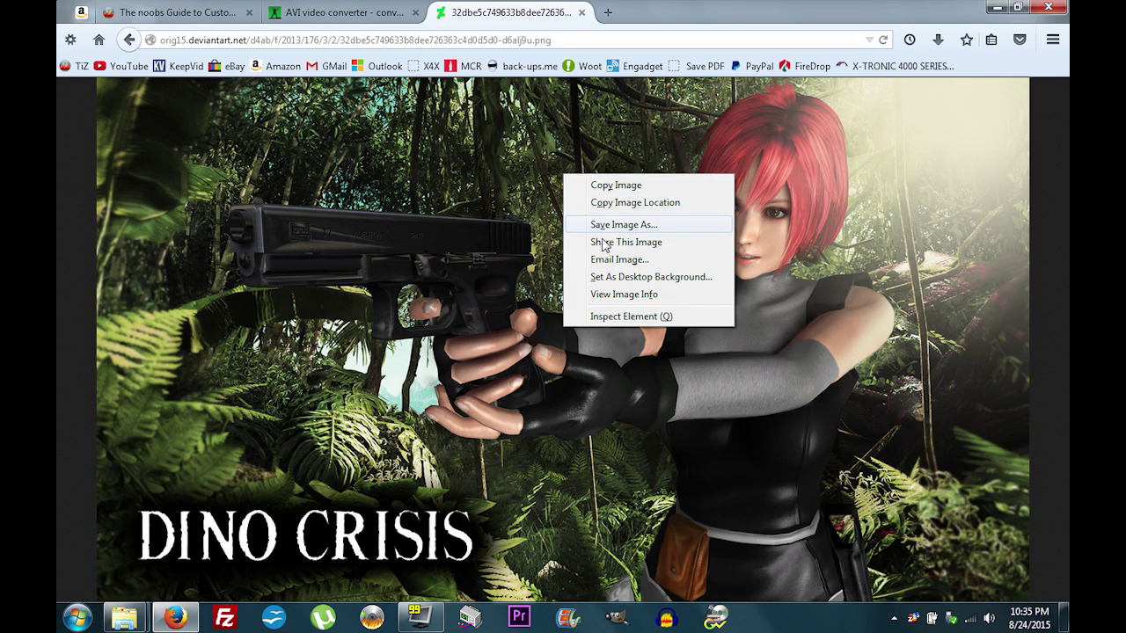
pyautogui.click(651, 185)
pyautogui.click(599, 329)
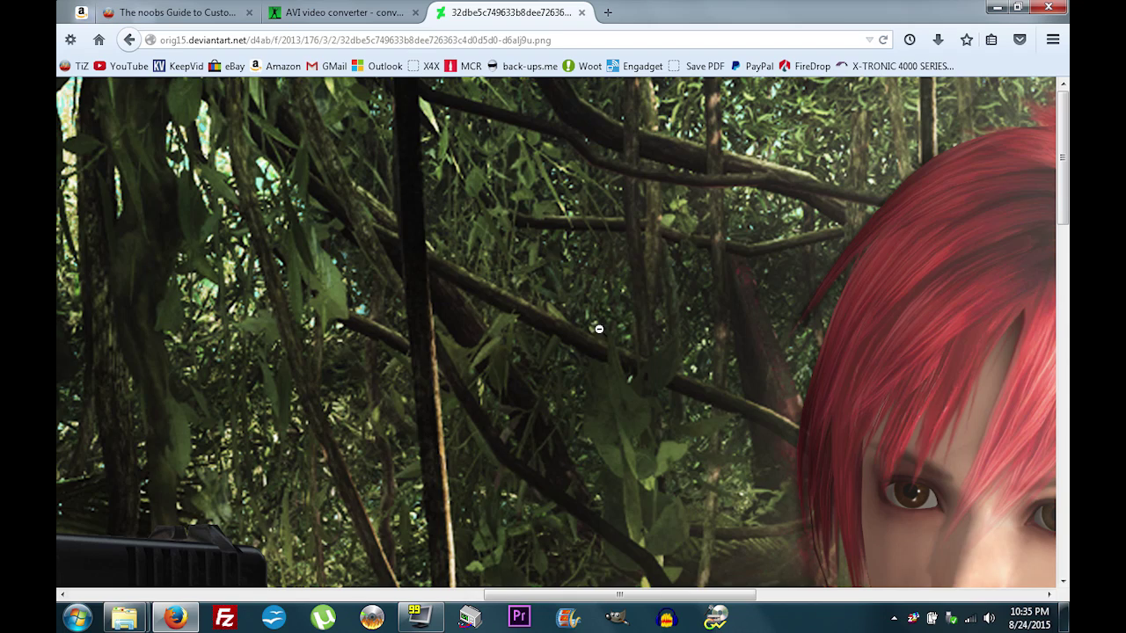
pyautogui.click(585, 301)
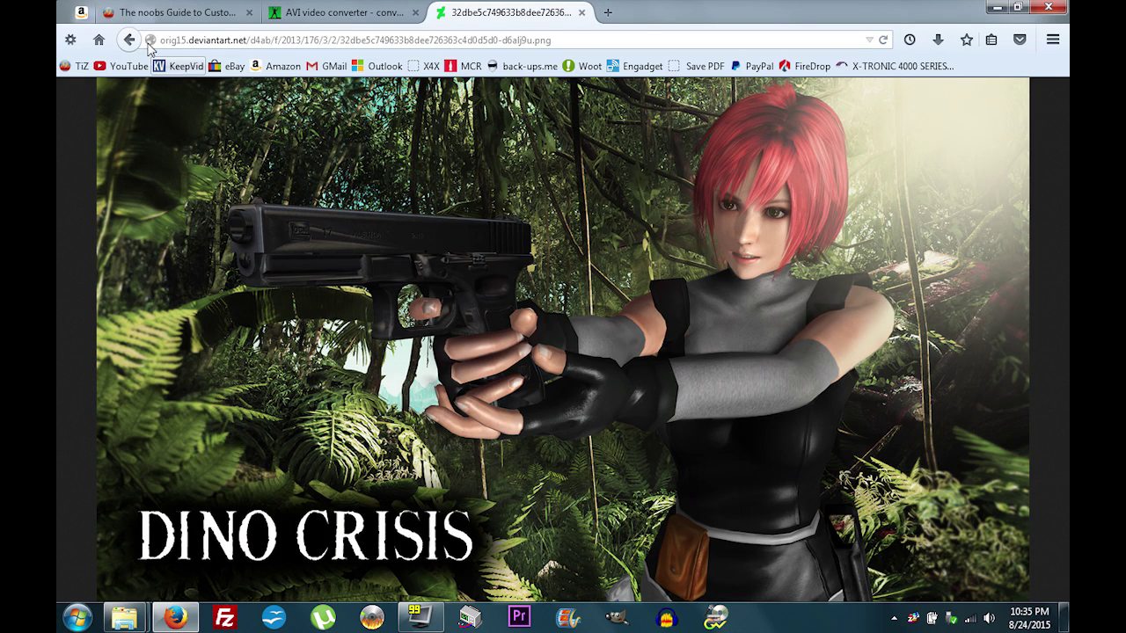
# Step: Return to the image results and search for "dino crisis logo"
pyautogui.click(129, 39)
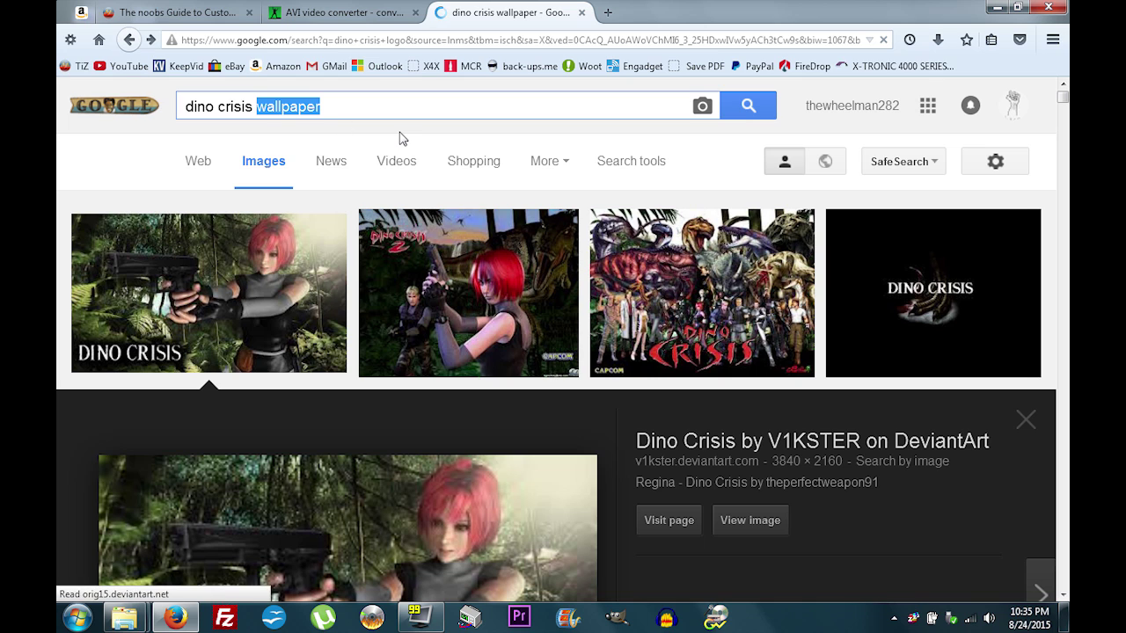
pyautogui.write('lgogo')
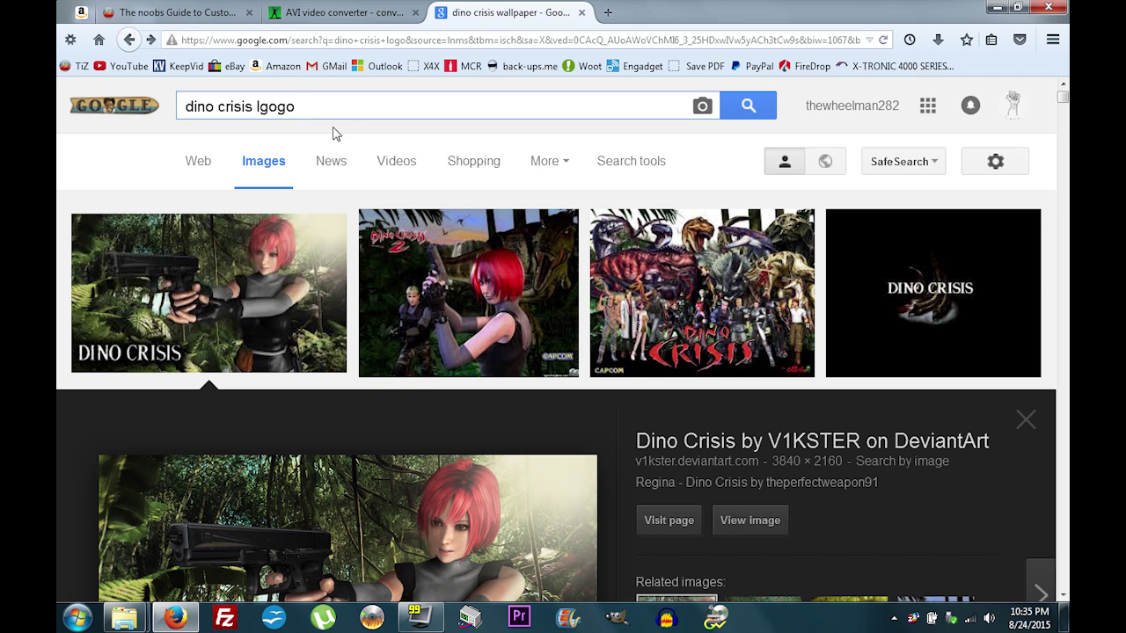
pyautogui.hotkey('ctrl', 'shift', 'Left')
pyautogui.write('lofo')
pyautogui.press('Return')
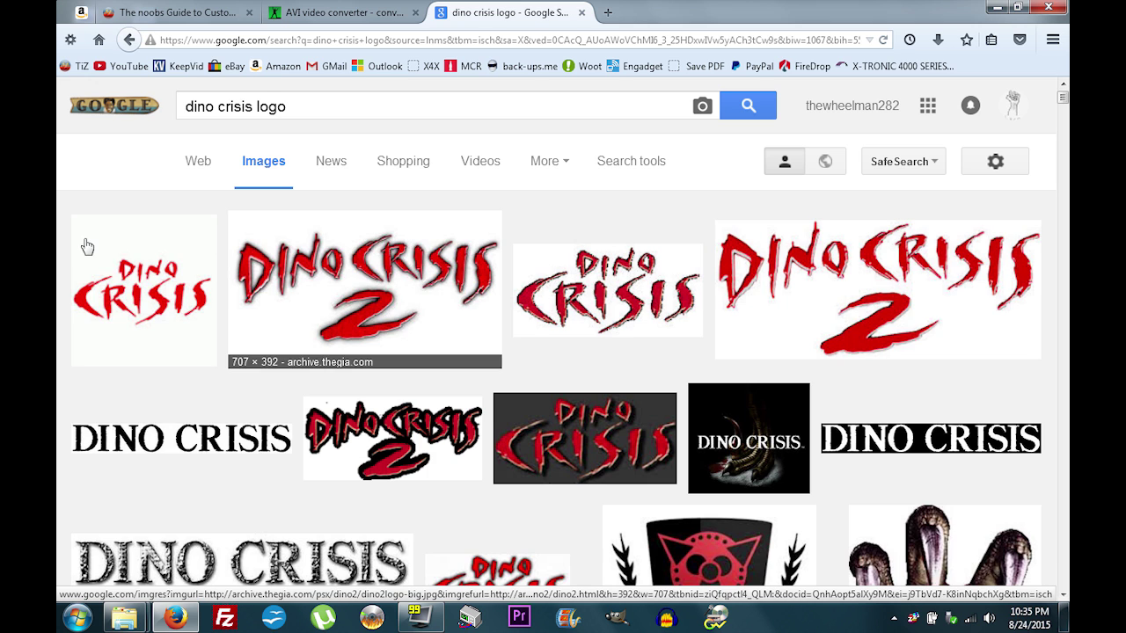
# Step: Preview the 250 × 123 Dino Crisis logo from gamesfirst.com, and close the preview
pyautogui.click(605, 274)
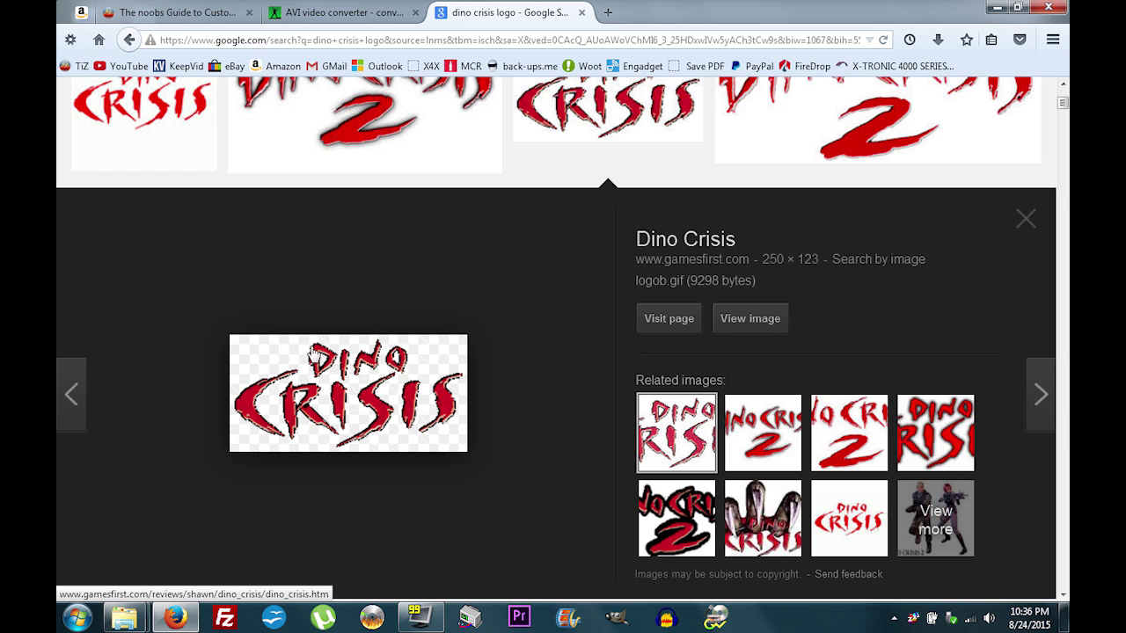
pyautogui.click(1025, 220)
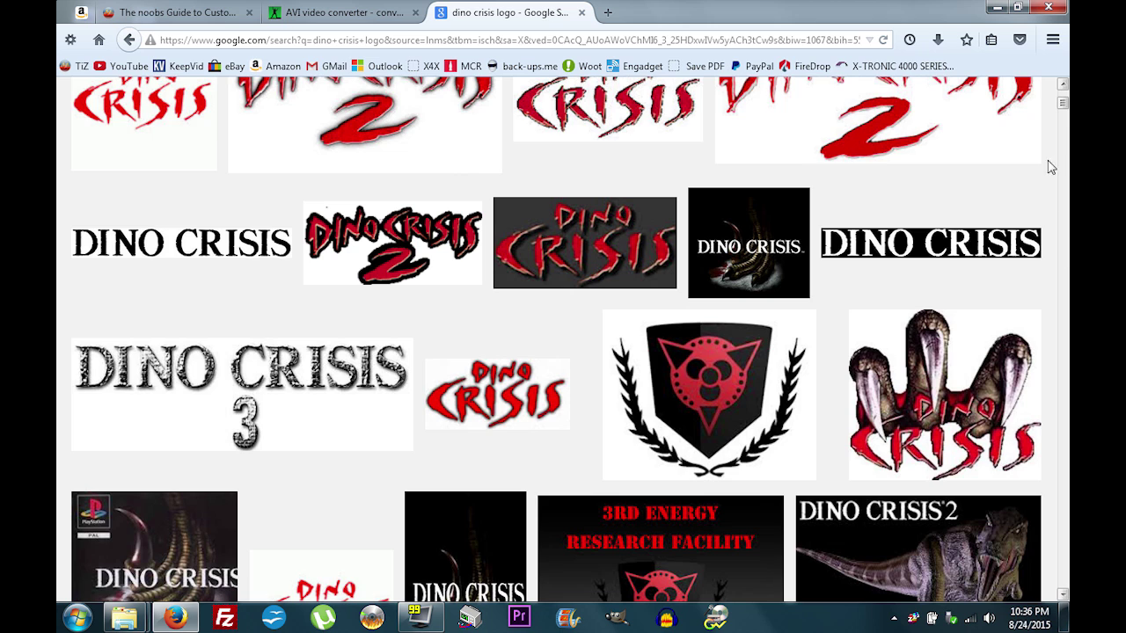
pyautogui.scroll(3, 880, 263)
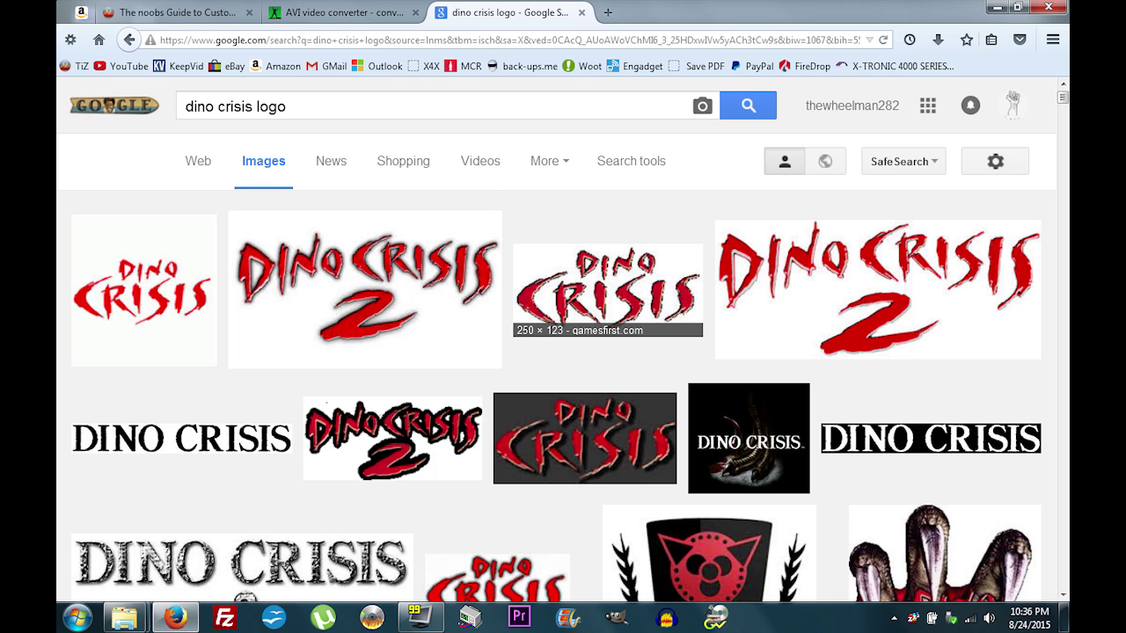
# Step: Replace the image search query with "scratched metal textrue" and run the search
pyautogui.click(286, 106)
pyautogui.moveTo(286, 107); pyautogui.dragTo(267, 107)
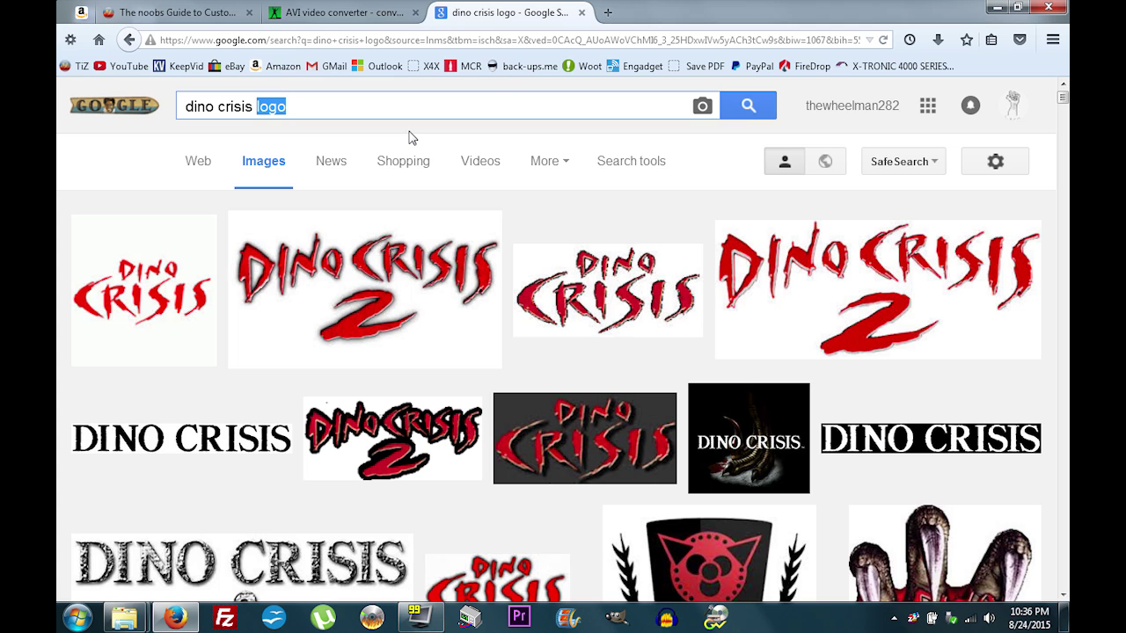
pyautogui.press('BackSpace')
pyautogui.press('BackSpace')
pyautogui.press('BackSpace')
pyautogui.press('BackSpace')
pyautogui.press('BackSpace')
pyautogui.press('BackSpace')
pyautogui.press('BackSpace')
pyautogui.press('BackSpace')
pyautogui.press('BackSpace')
pyautogui.press('BackSpace')
pyautogui.press('BackSpace')
pyautogui.press('BackSpace')
pyautogui.press('BackSpace')
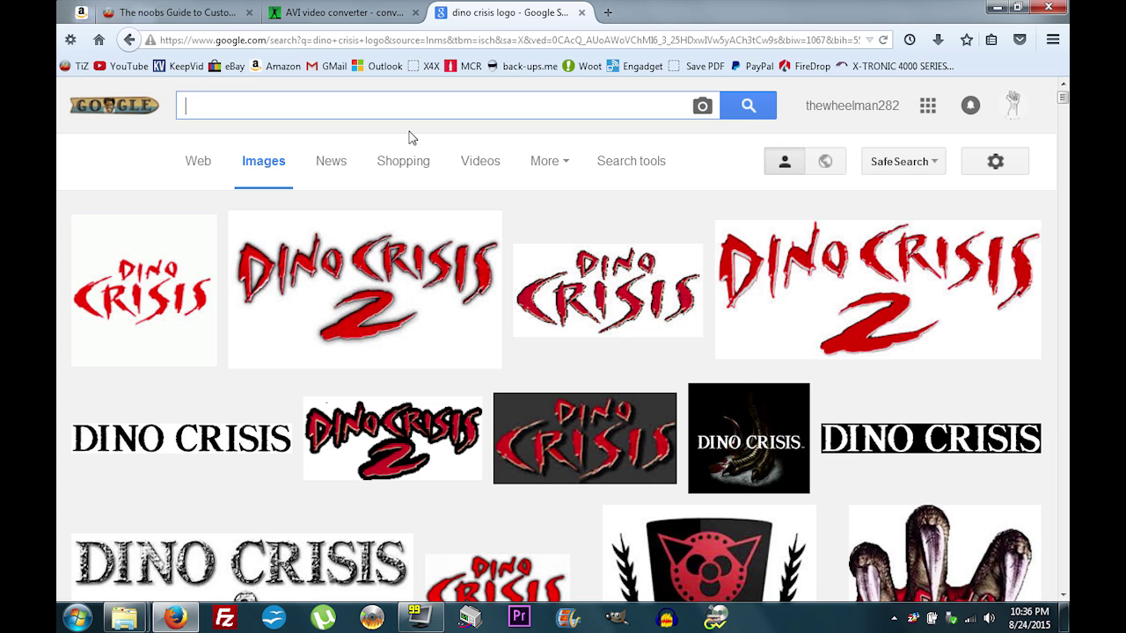
pyautogui.write('scra')
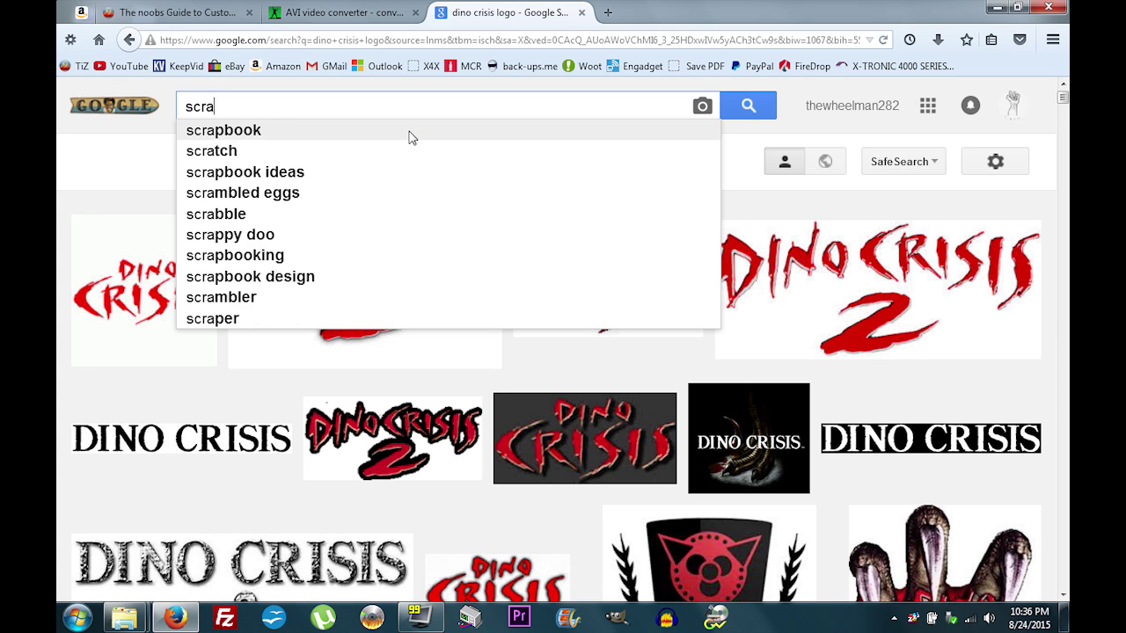
pyautogui.write('tched memtal')
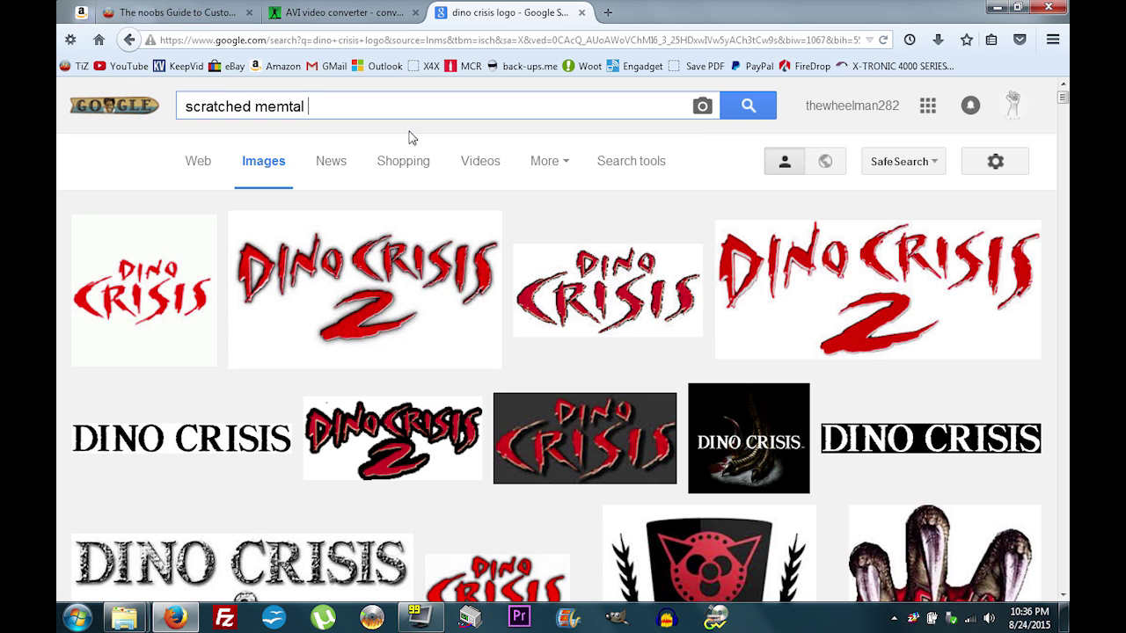
pyautogui.press('BackSpace')
pyautogui.press('BackSpace')
pyautogui.write('tal text')
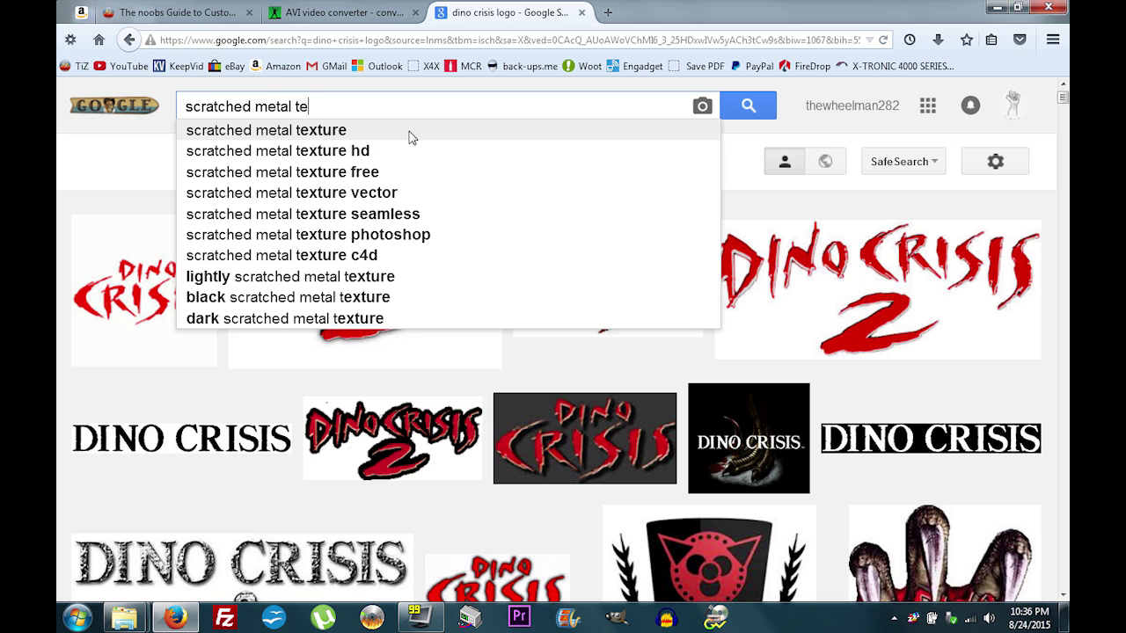
pyautogui.write('rue')
pyautogui.press('Return')
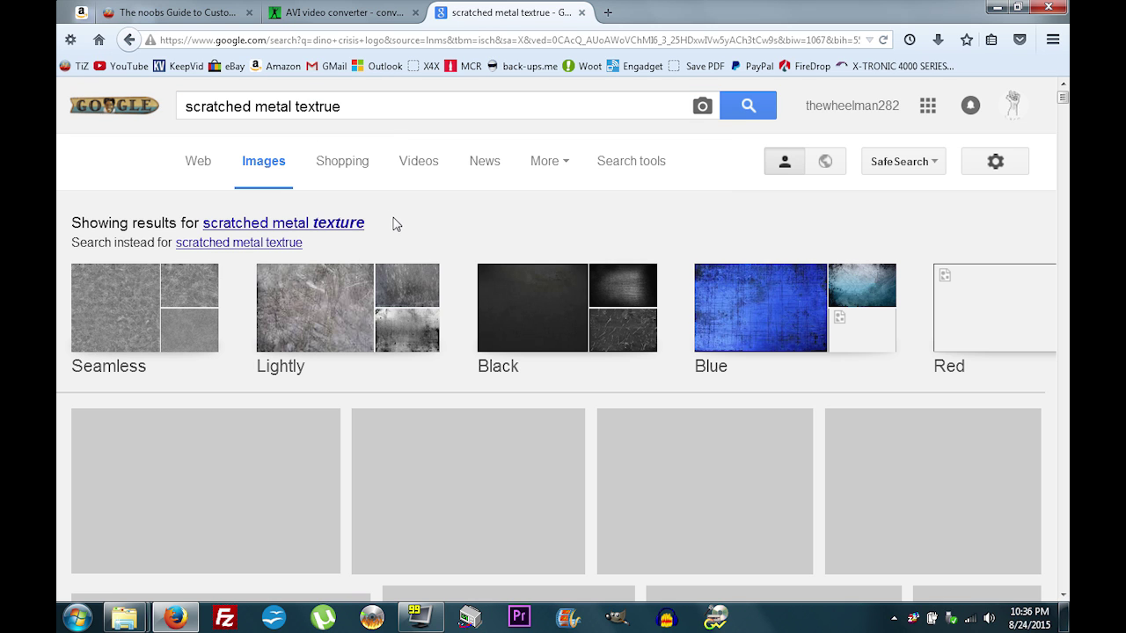
# Step: Browse the scratched metal textures, preview the 500 × 329 one from designbeep.com, and close the preview
pyautogui.scroll(-1, 394, 225)
pyautogui.scroll(-2, 381, 431)
pyautogui.scroll(-2, 572, 428)
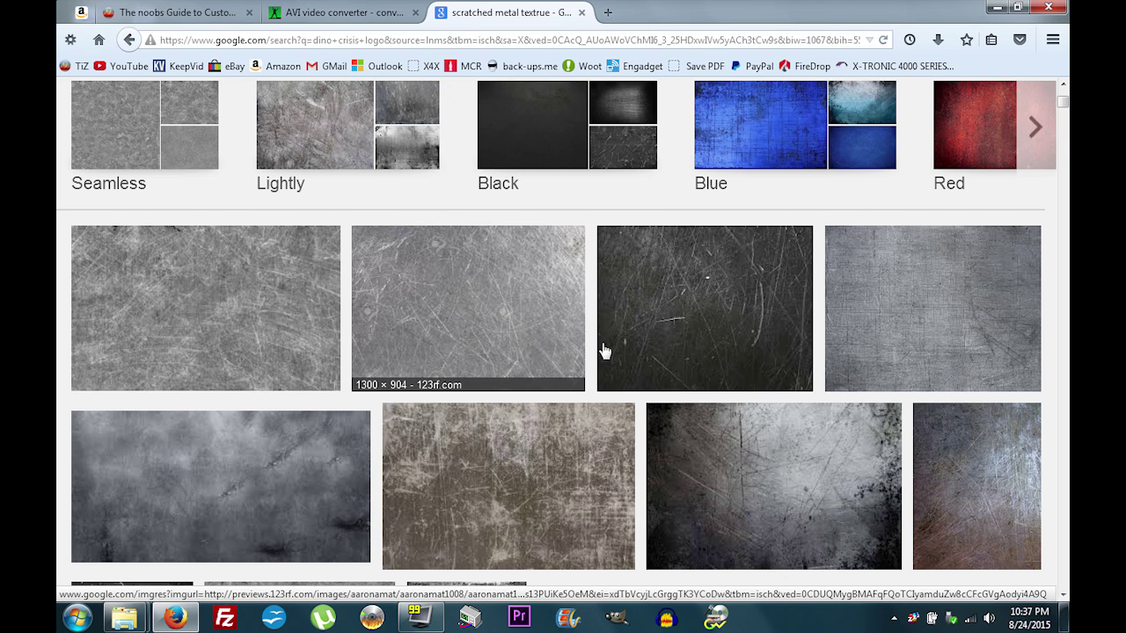
pyautogui.scroll(-1, 762, 467)
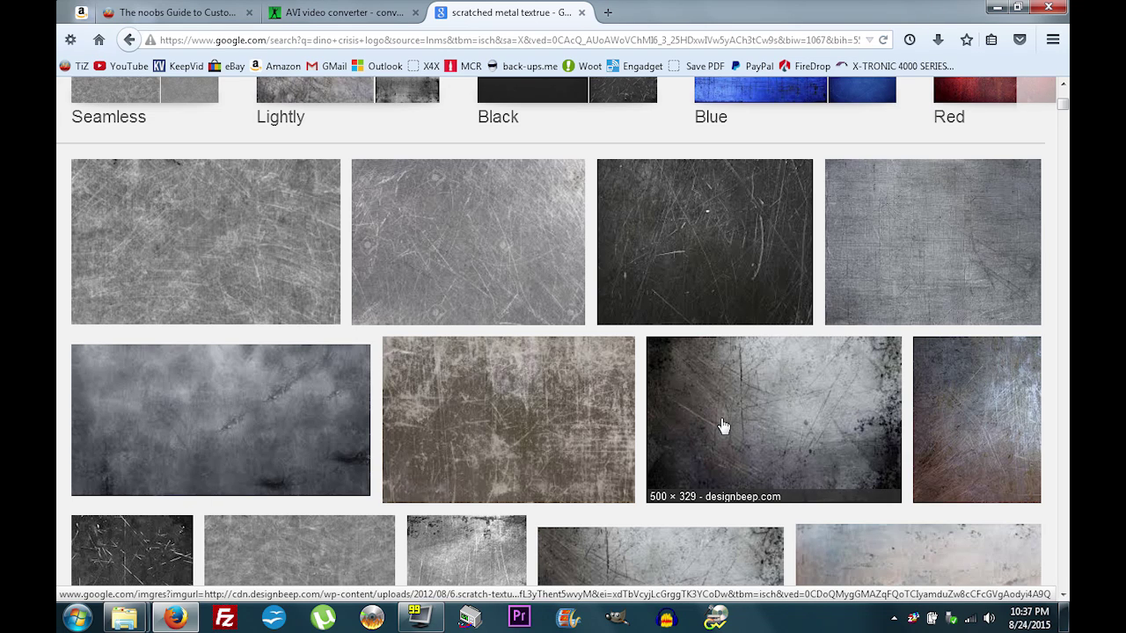
pyautogui.click(800, 392)
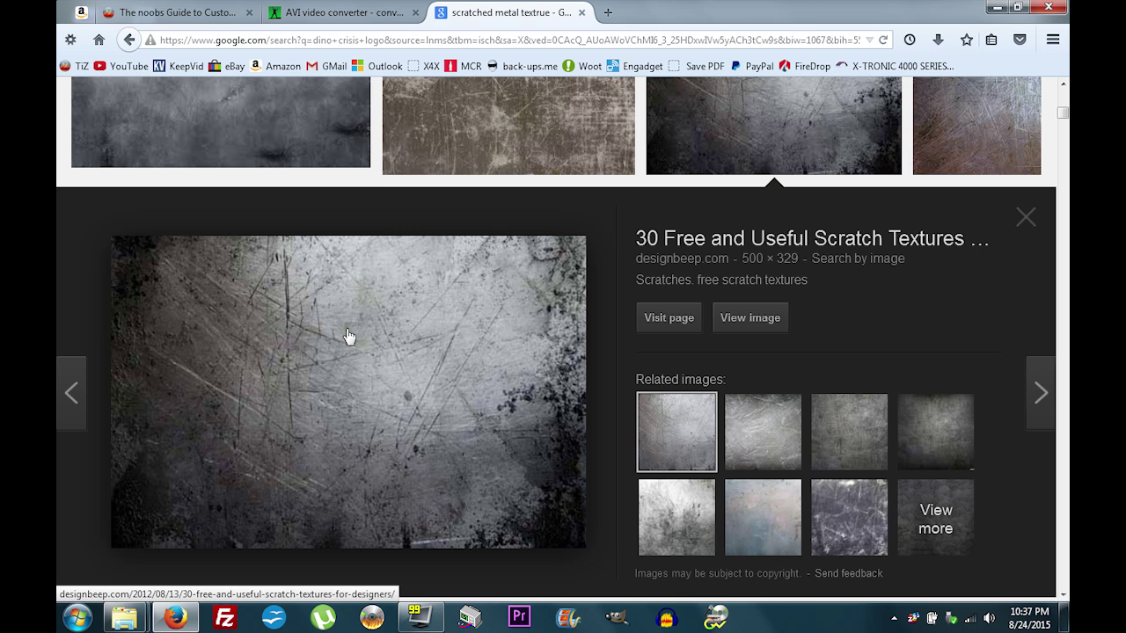
pyautogui.click(1025, 220)
pyautogui.scroll(10, 1057, 326)
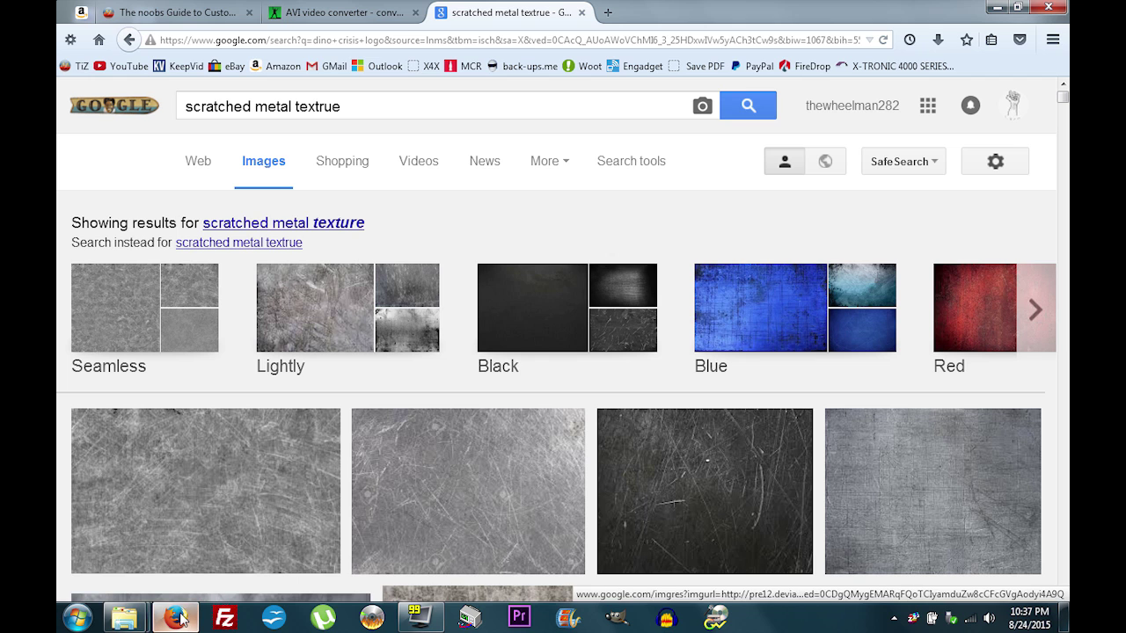
# Step: Bring up the dino crisis source files folder and open regina.png in the photo viewer
pyautogui.moveTo(124, 616)
pyautogui.click(316, 532)
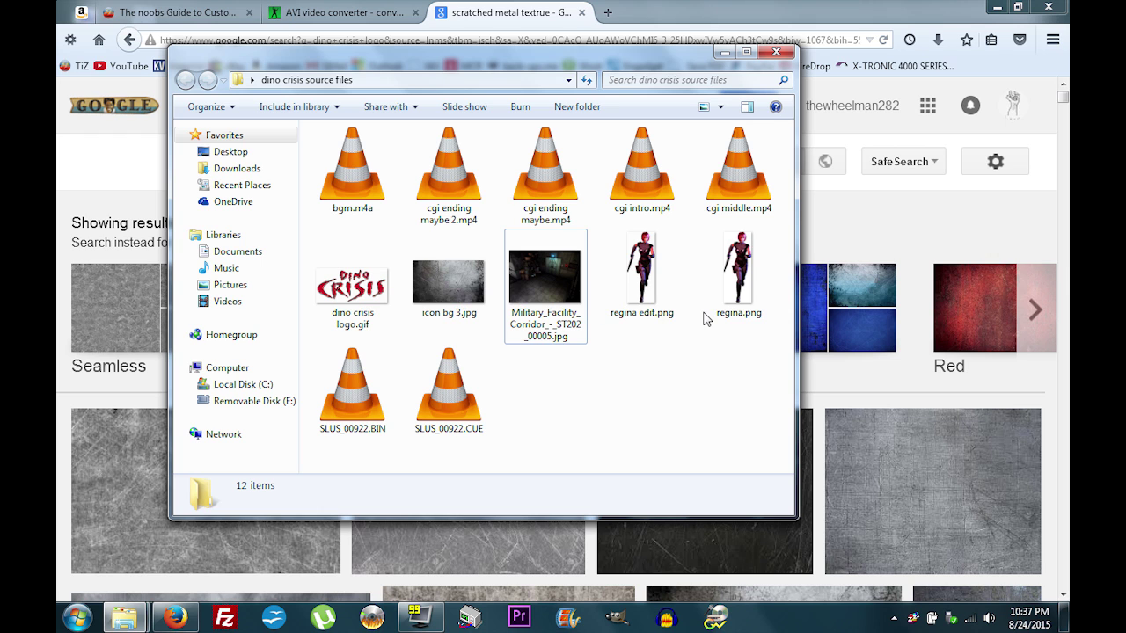
pyautogui.click(748, 257)
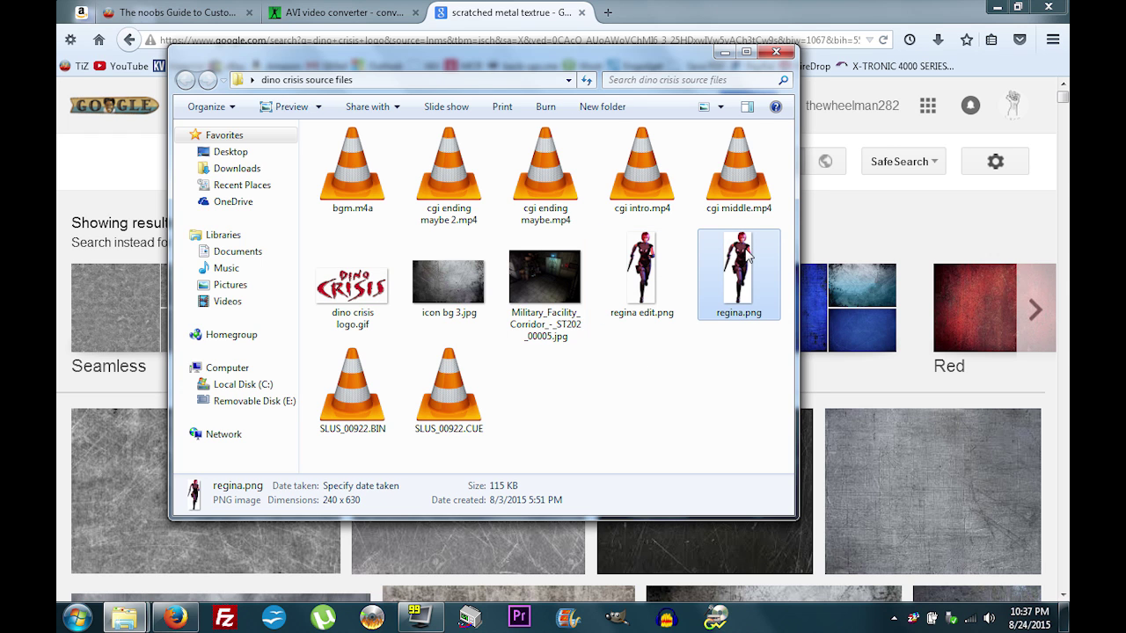
pyautogui.doubleClick(748, 257)
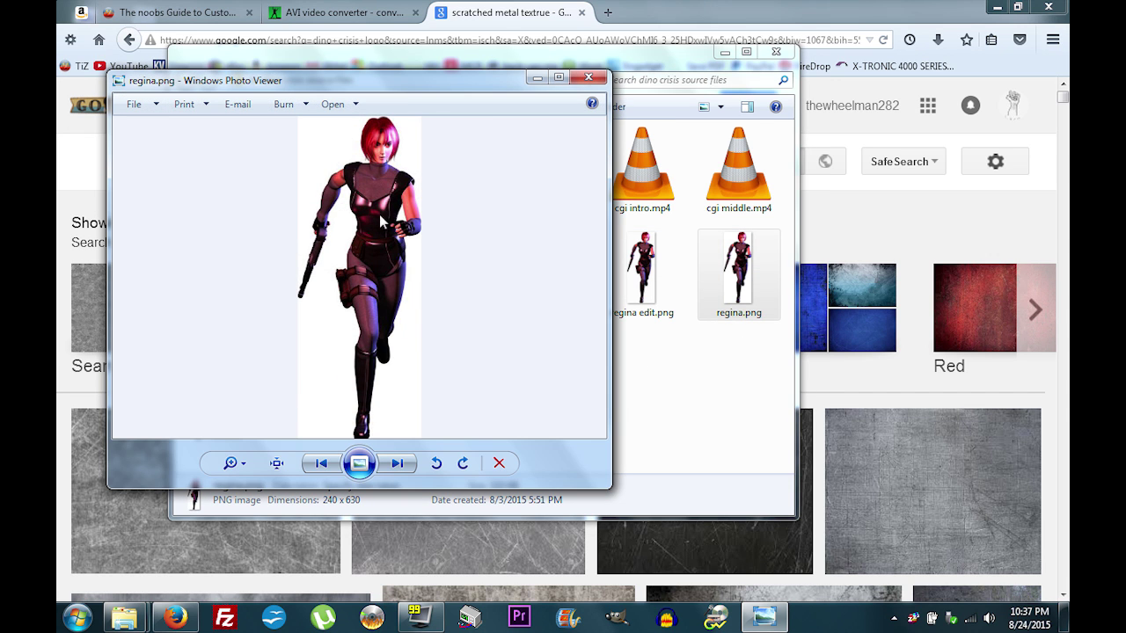
# Step: Put away the regina.png preview and its folder, and search Google Images for "dino crisis regina", browsing the pictures
pyautogui.click(588, 77)
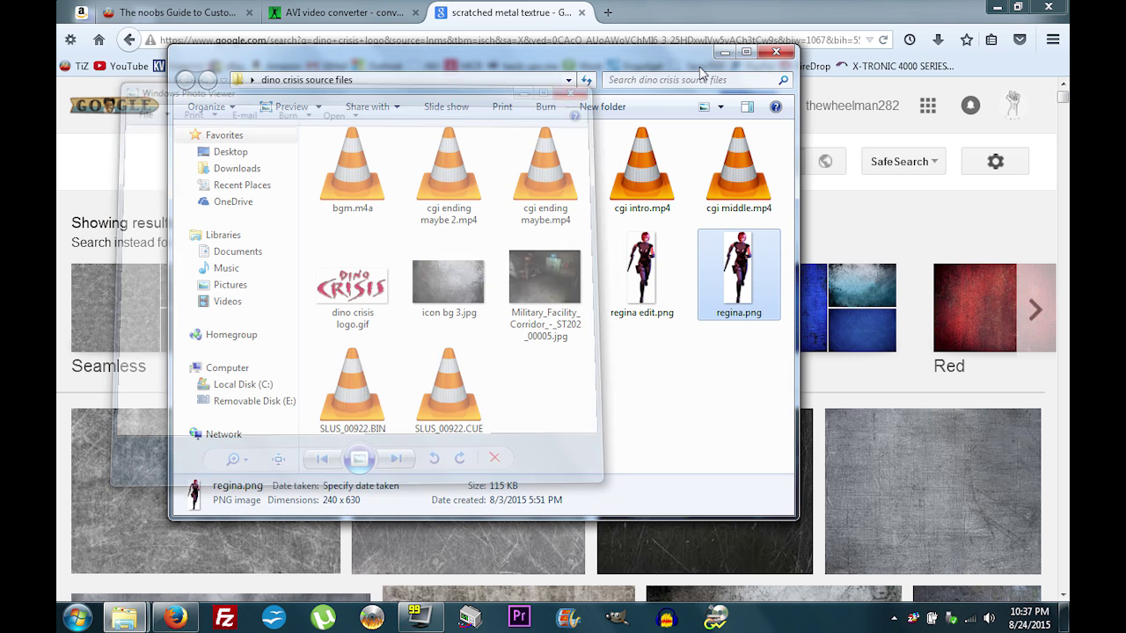
pyautogui.click(723, 53)
pyautogui.moveTo(342, 106); pyautogui.dragTo(154, 126)
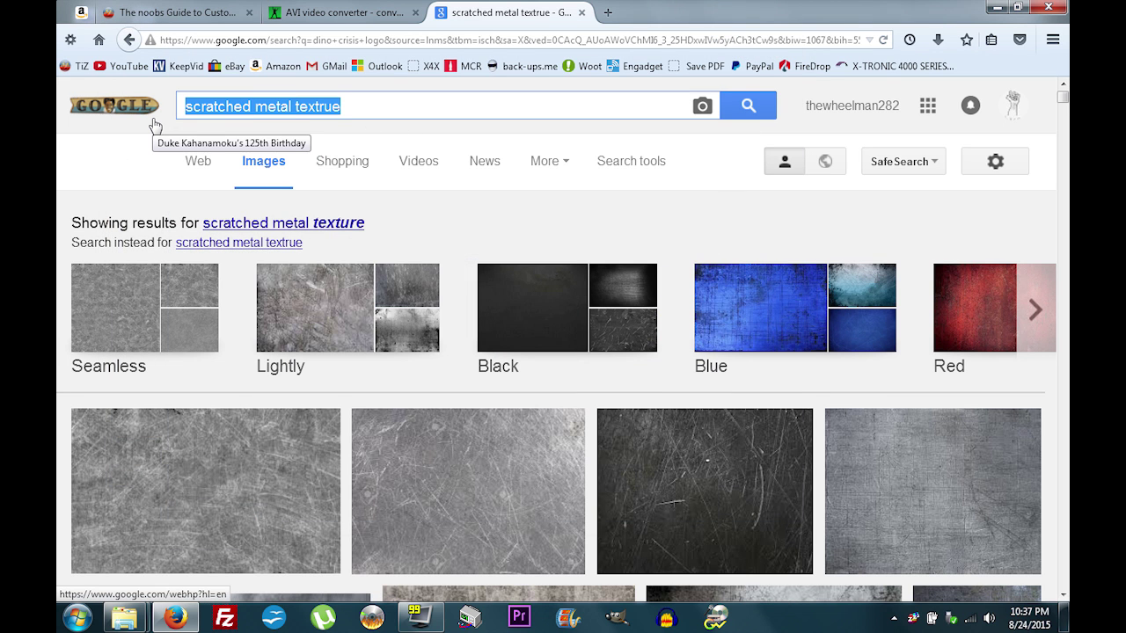
pyautogui.write('dino crisis regina')
pyautogui.press('Return')
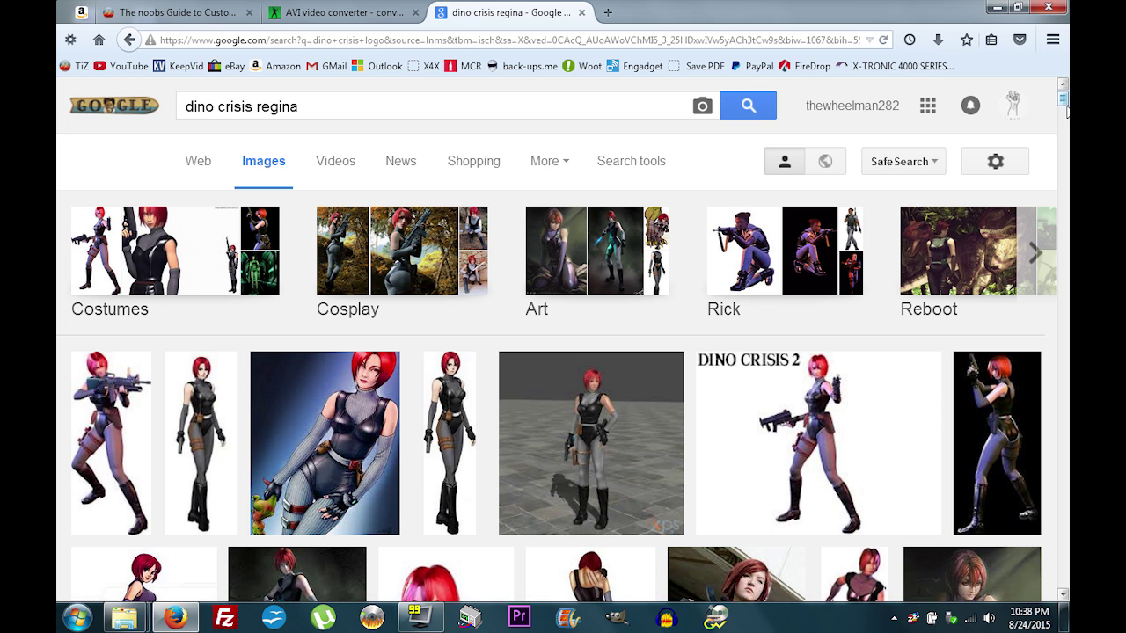
pyautogui.scroll(-6, 1067, 110)
pyautogui.scroll(6, 652, 328)
# Step: Minimize the browser and bring up the dino crisis source files folder
pyautogui.click(996, 7)
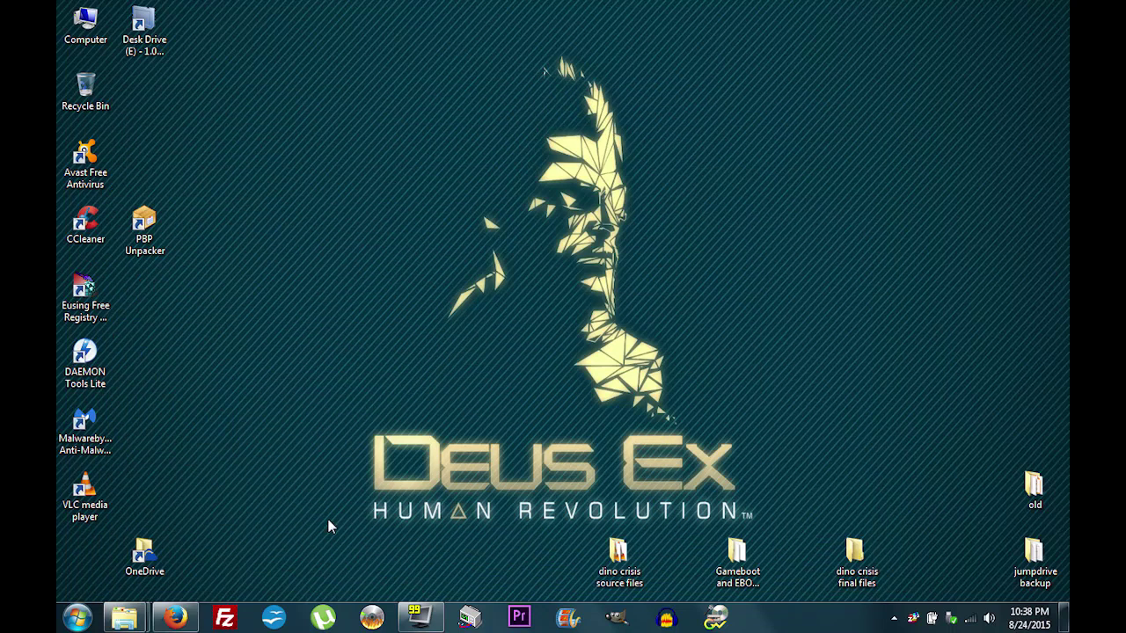
pyautogui.moveTo(124, 617)
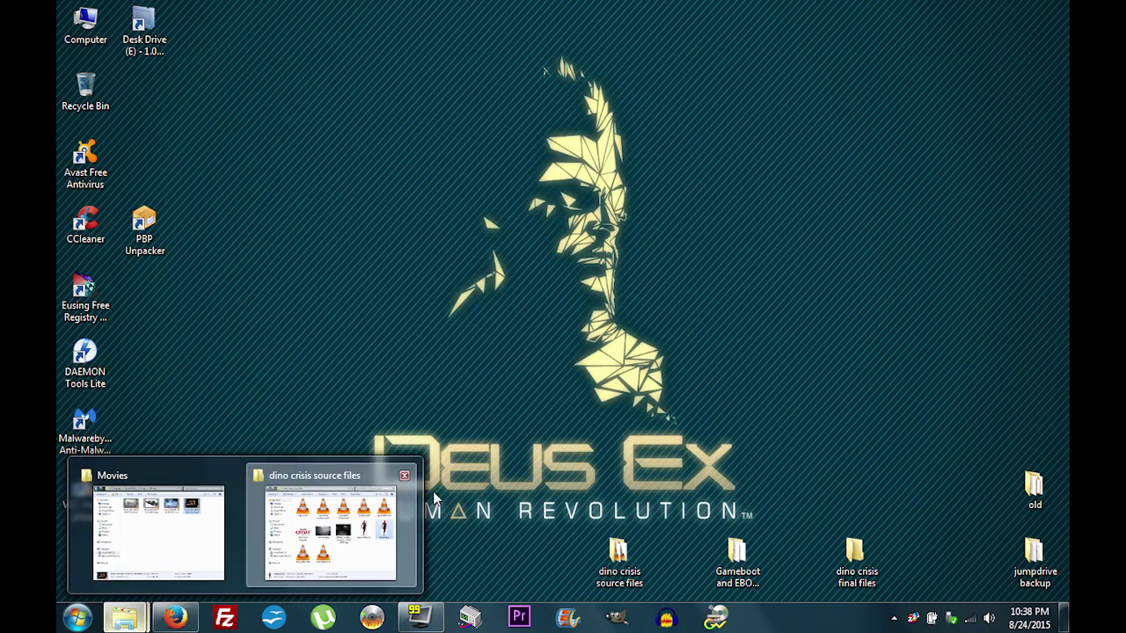
pyautogui.click(434, 499)
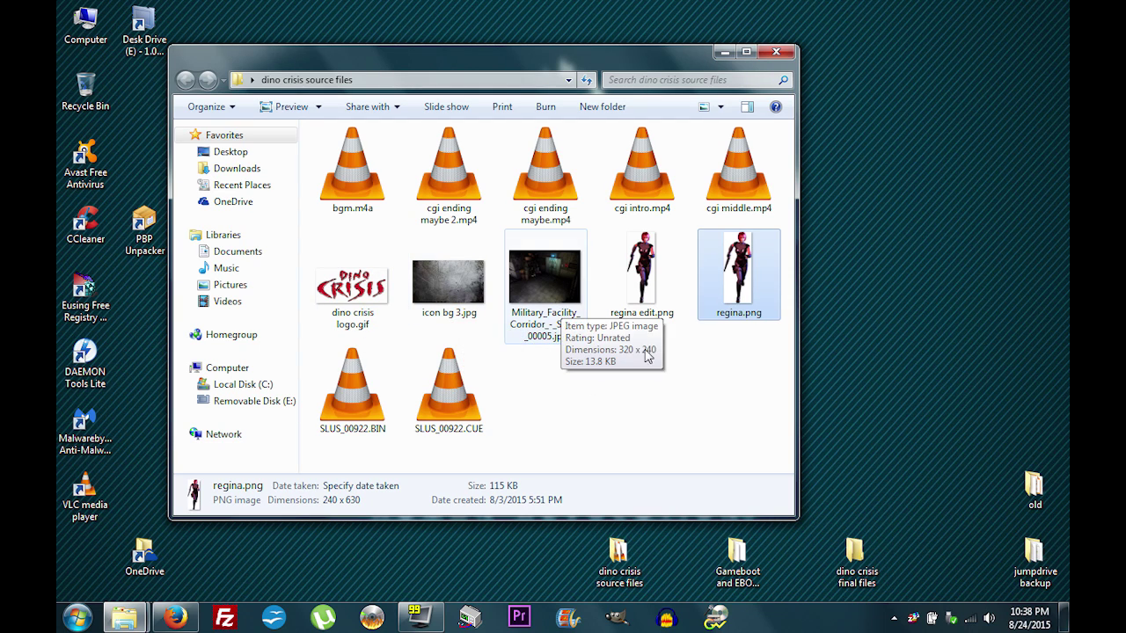
pyautogui.click(682, 357)
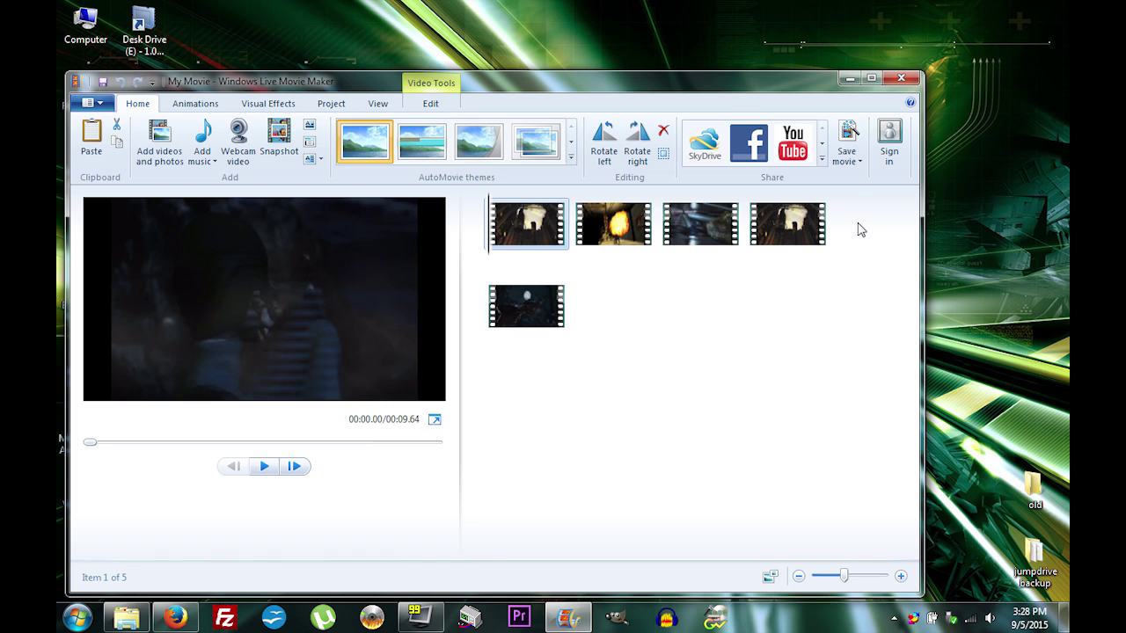
# Step: Create a custom movie export setting named "dino crisis" with a width of 640 and a height of 480 pixels
pyautogui.click(849, 160)
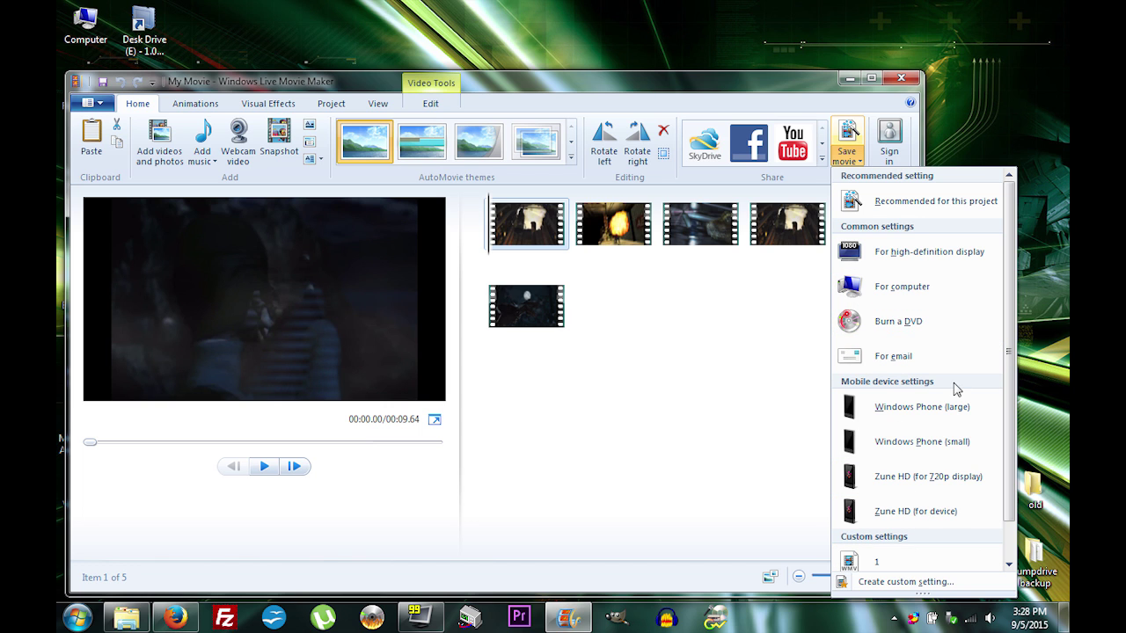
pyautogui.click(888, 583)
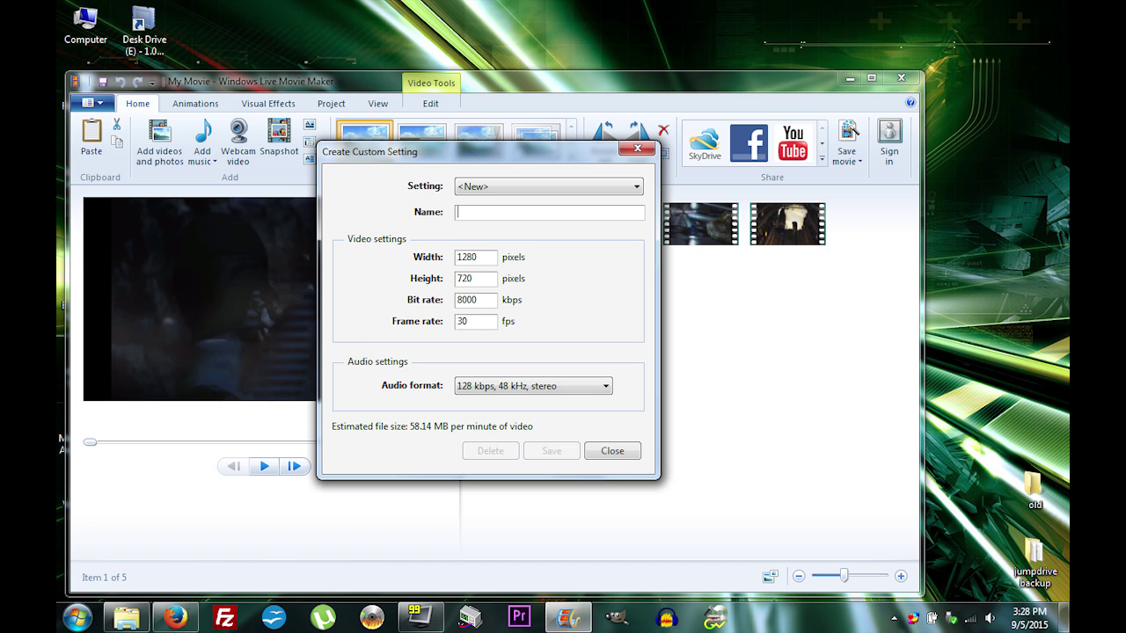
pyautogui.write('dino crisis')
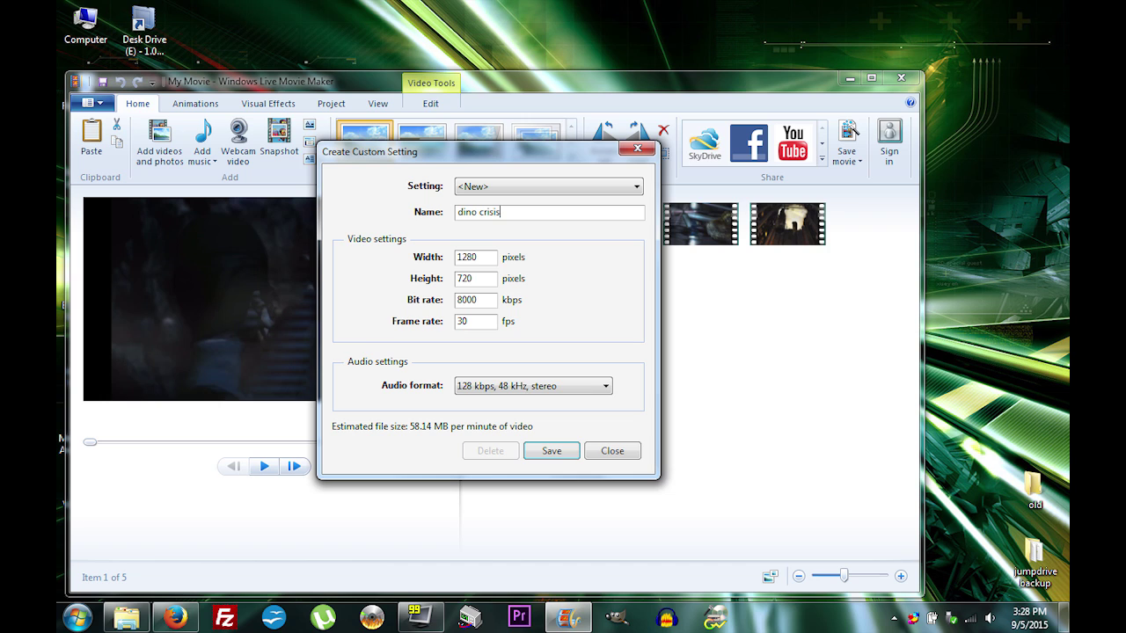
pyautogui.doubleClick(474, 257)
pyautogui.write('640')
pyautogui.doubleClick(470, 278)
pyautogui.write('480')
# Step: Set the custom setting's audio format to No audio and save it as dino crisis.prx
pyautogui.click(568, 387)
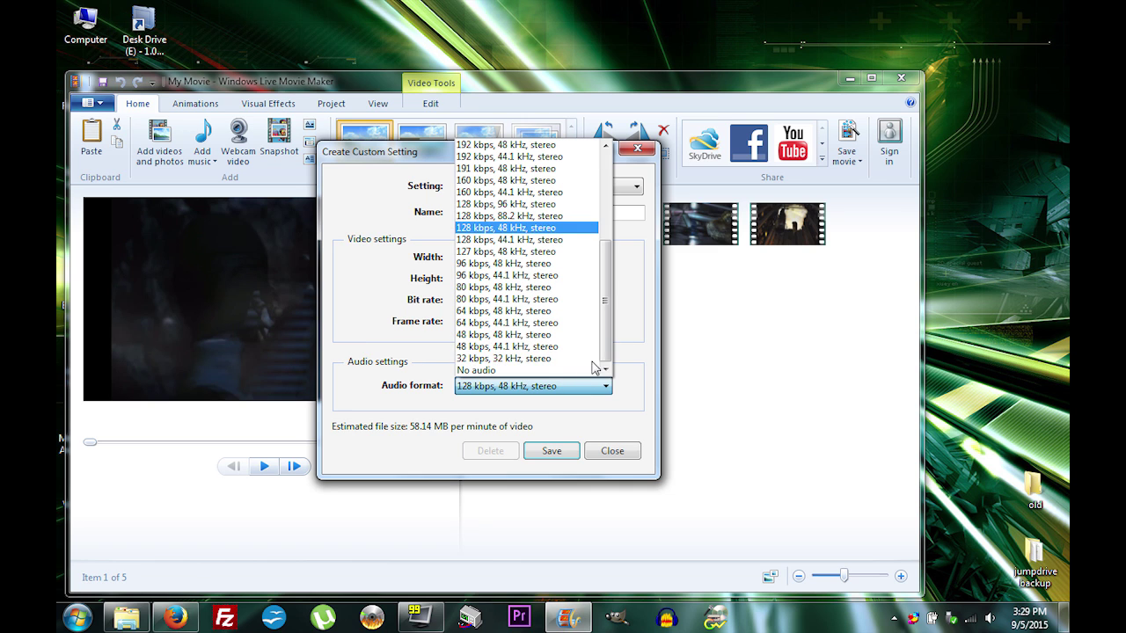
pyautogui.click(511, 370)
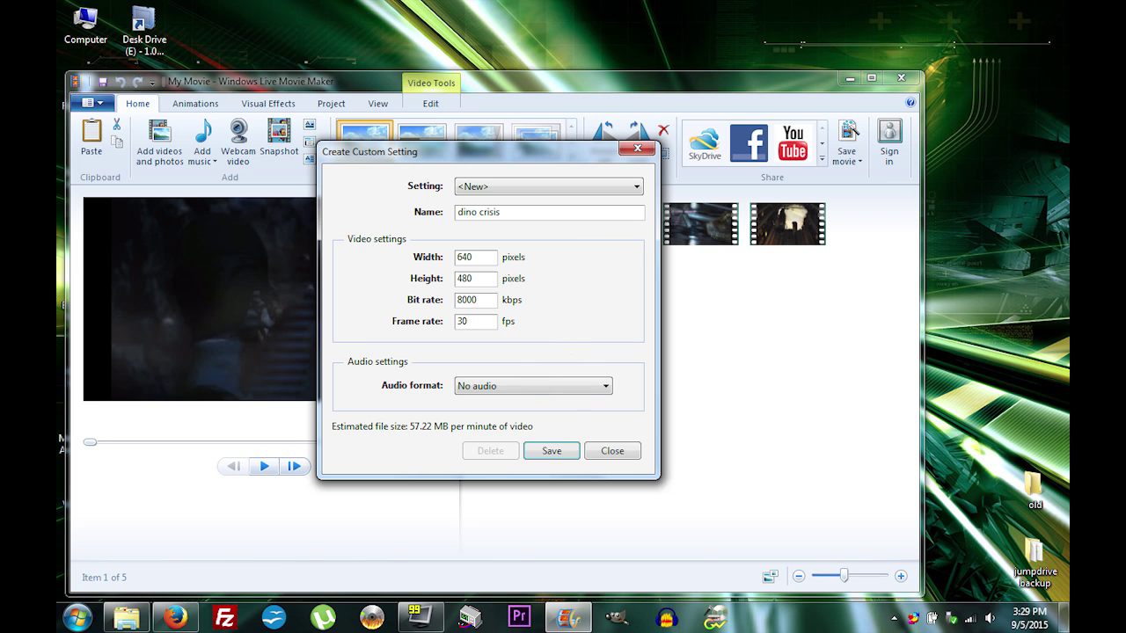
pyautogui.press('Return')
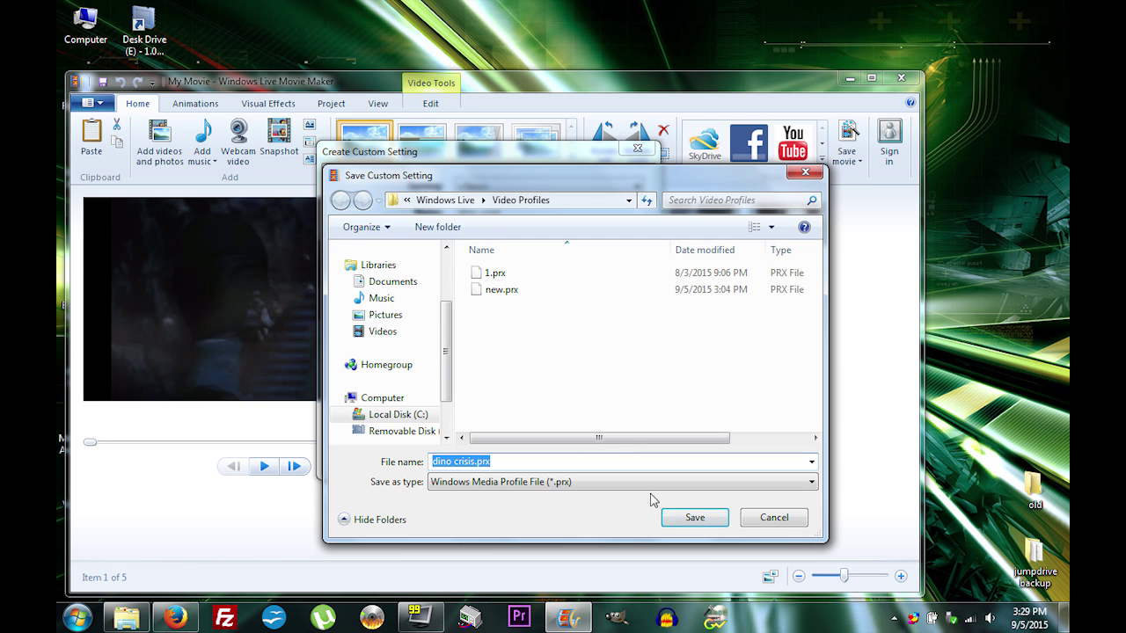
pyautogui.click(693, 518)
pyautogui.click(614, 452)
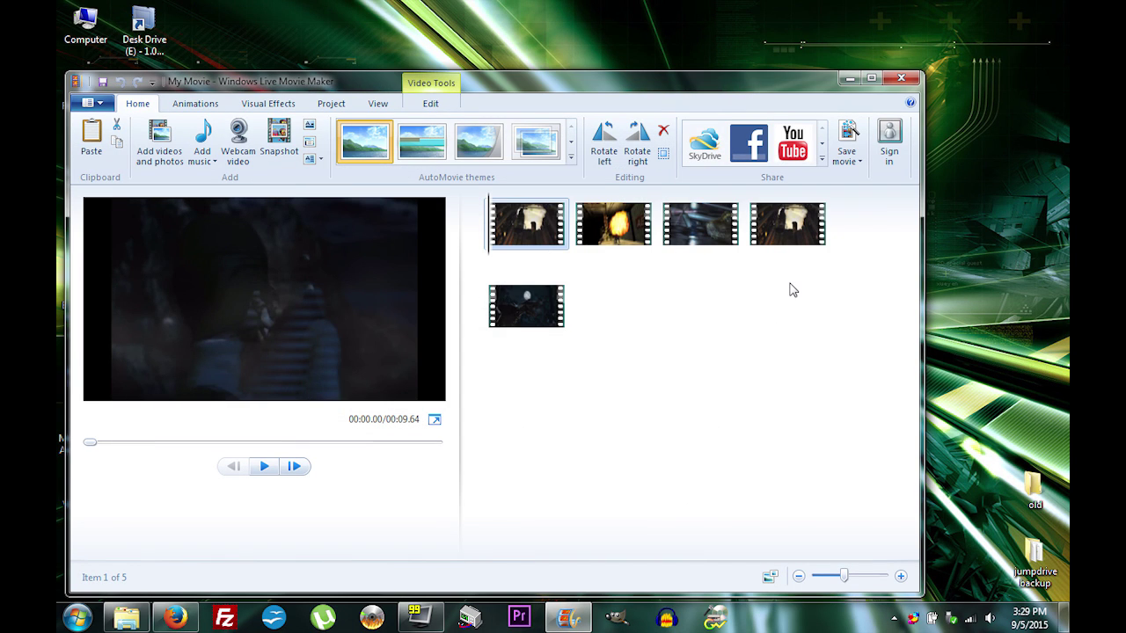
# Step: Export the movie to the desktop as My Movie.wmv using the dino crisis custom setting, and minimize Movie Maker
pyautogui.click(846, 162)
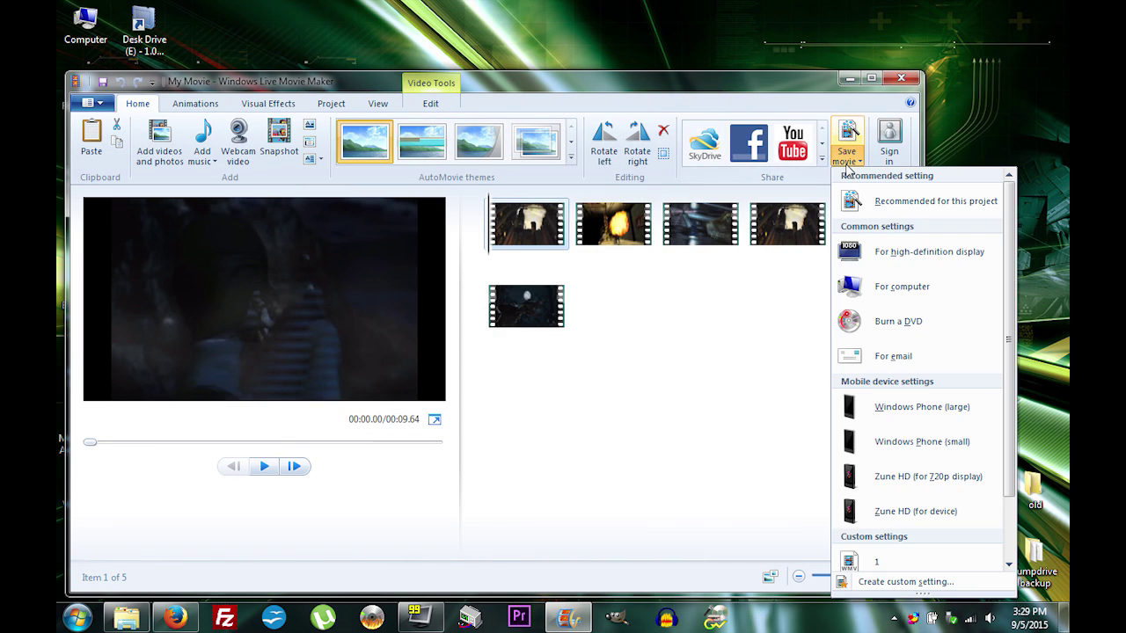
pyautogui.moveTo(1009, 430); pyautogui.dragTo(1008, 506)
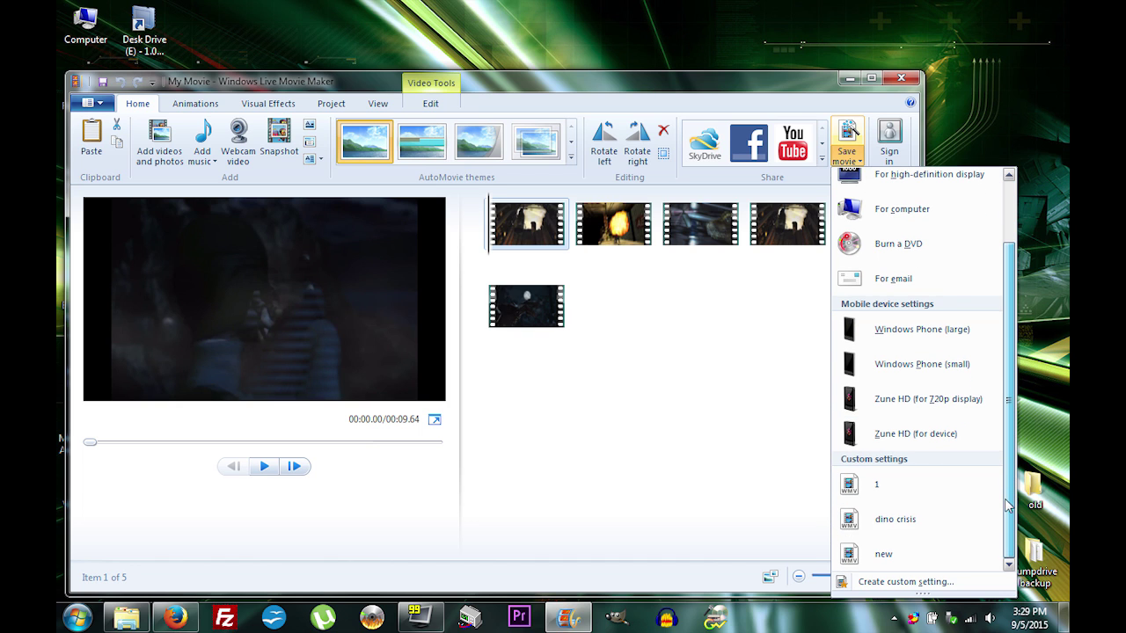
pyautogui.click(894, 520)
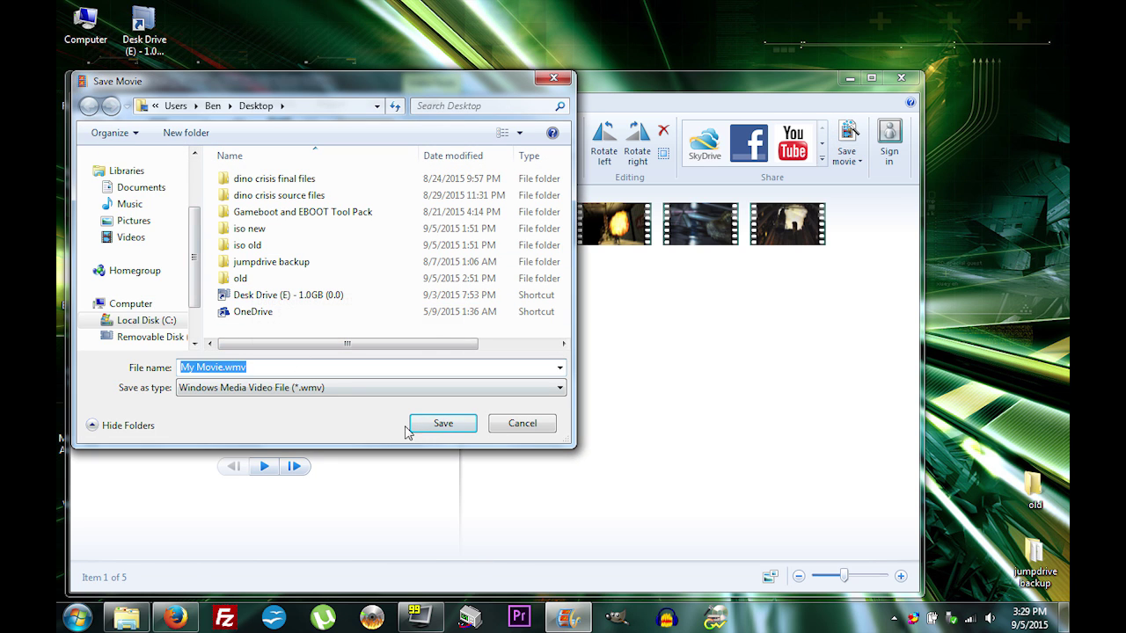
pyautogui.click(439, 425)
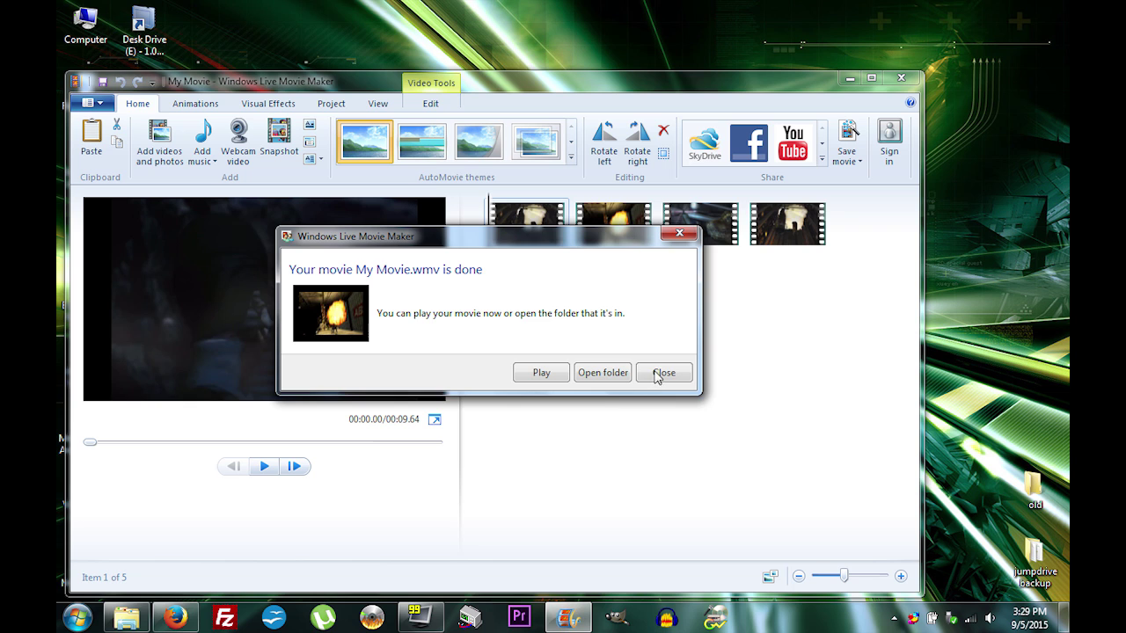
pyautogui.click(659, 378)
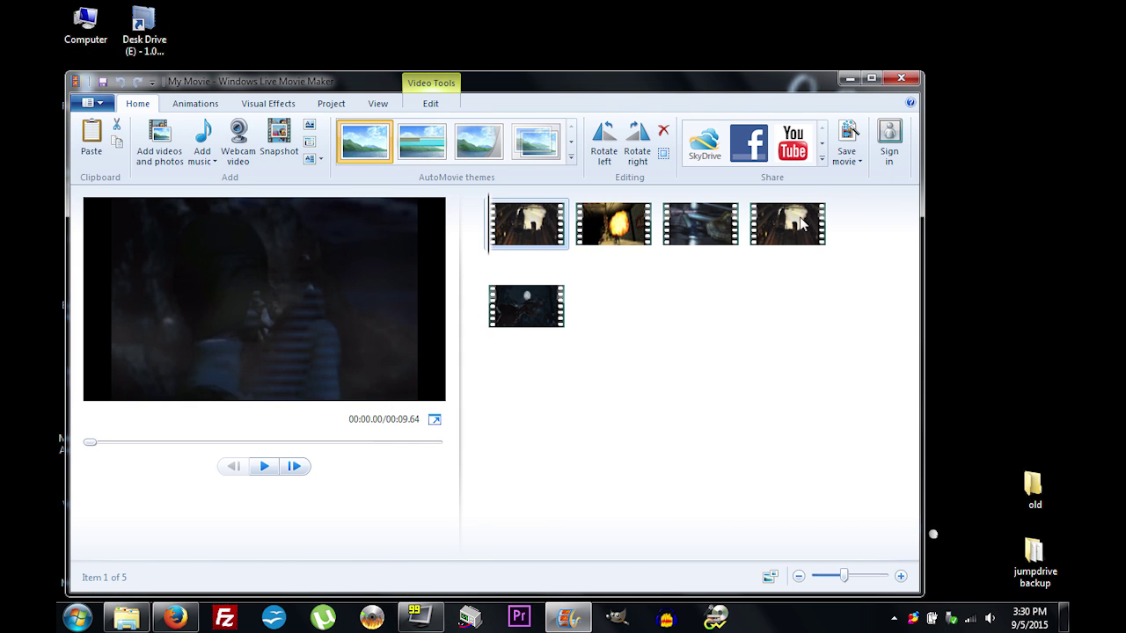
pyautogui.click(849, 78)
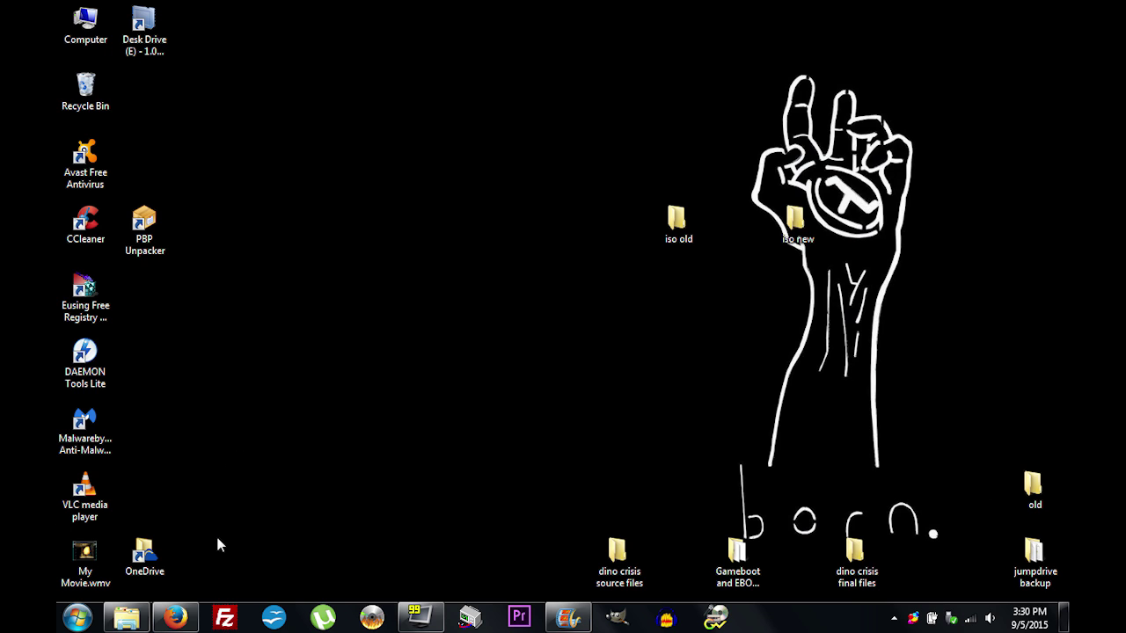
# Step: Switch to the online-convert.com AVI converter in Firefox and choose My Movie.wmv from the desktop as the upload file
pyautogui.click(175, 617)
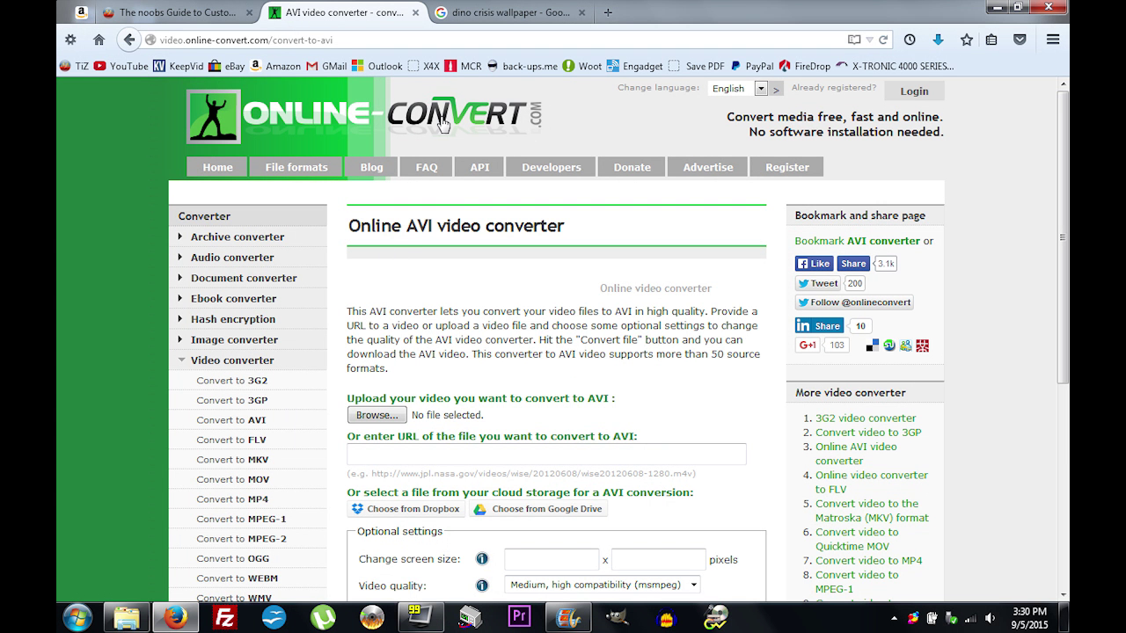
pyautogui.scroll(-2, 314, 298)
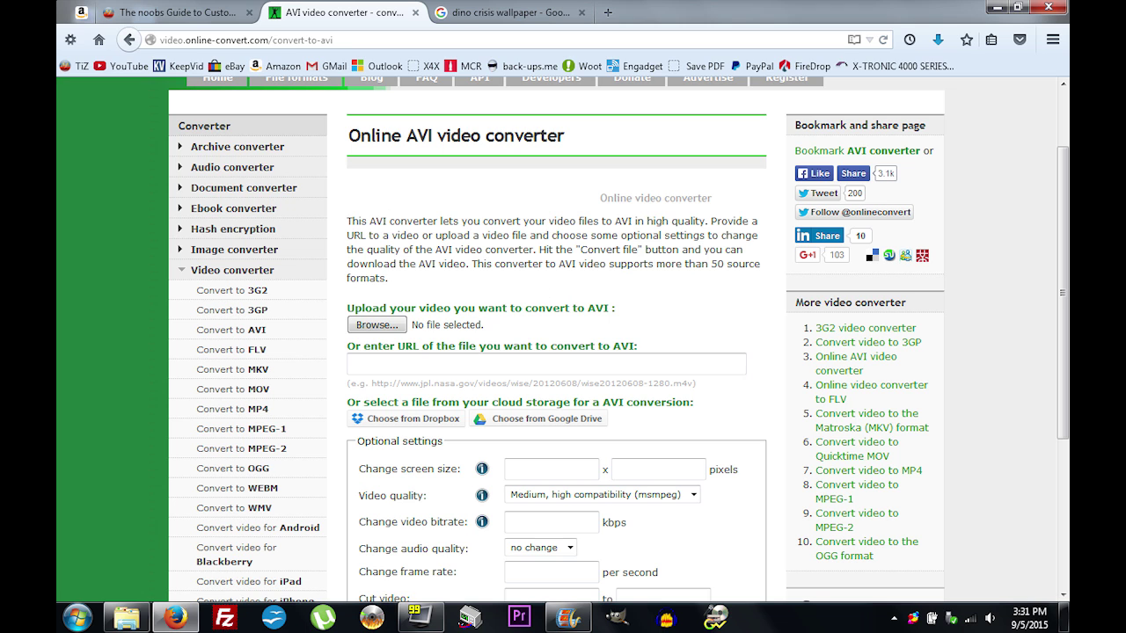
pyautogui.scroll(-2, 470, 222)
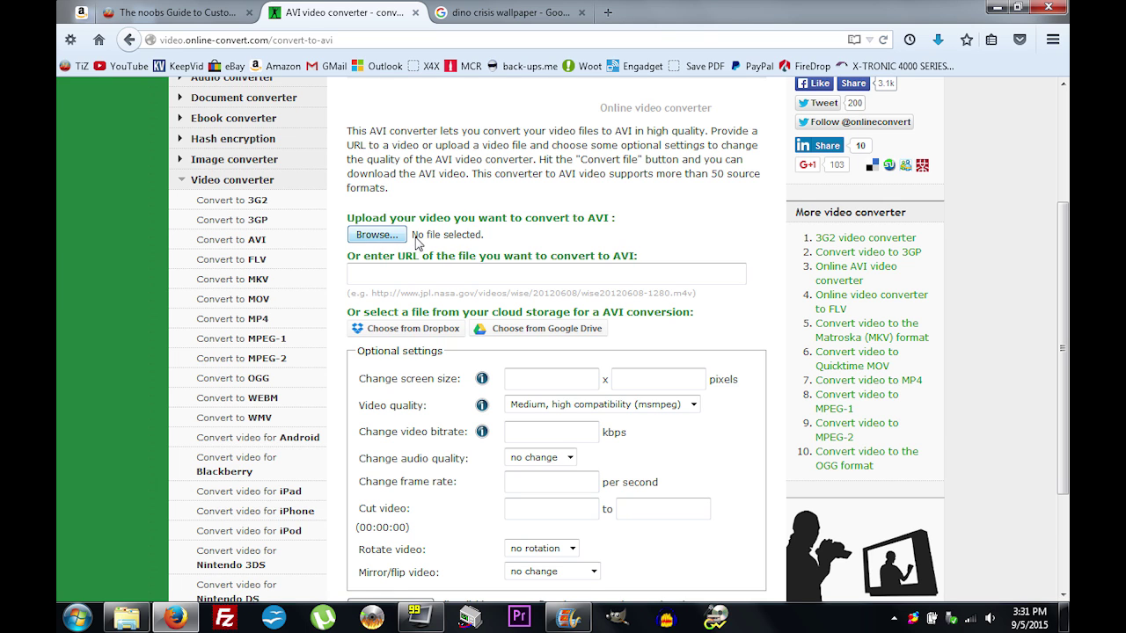
pyautogui.click(381, 237)
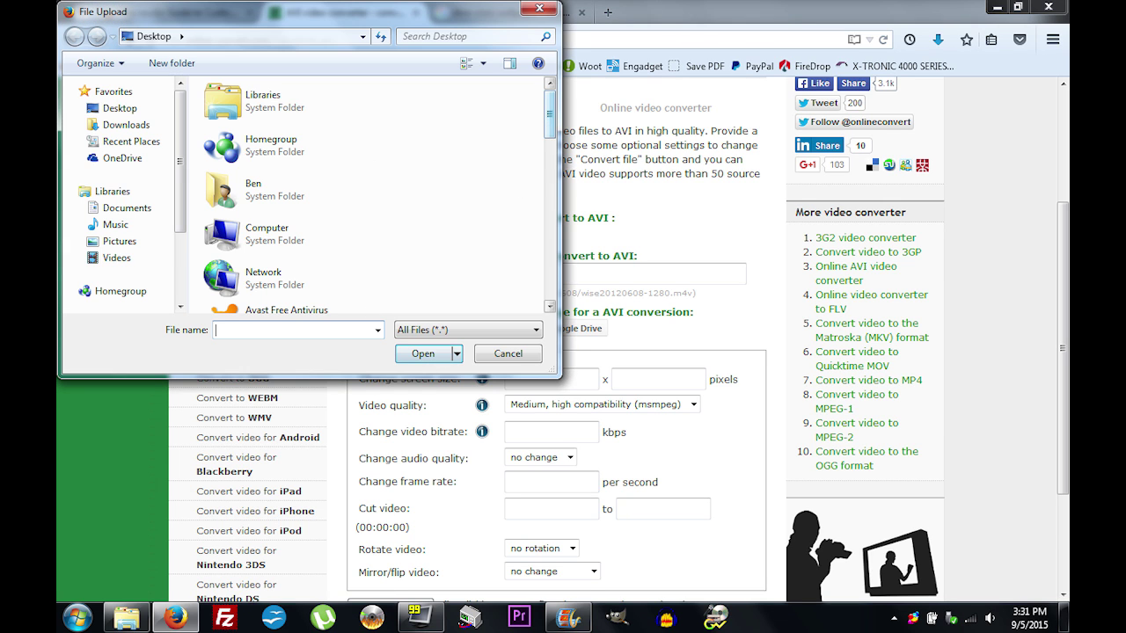
pyautogui.write('m')
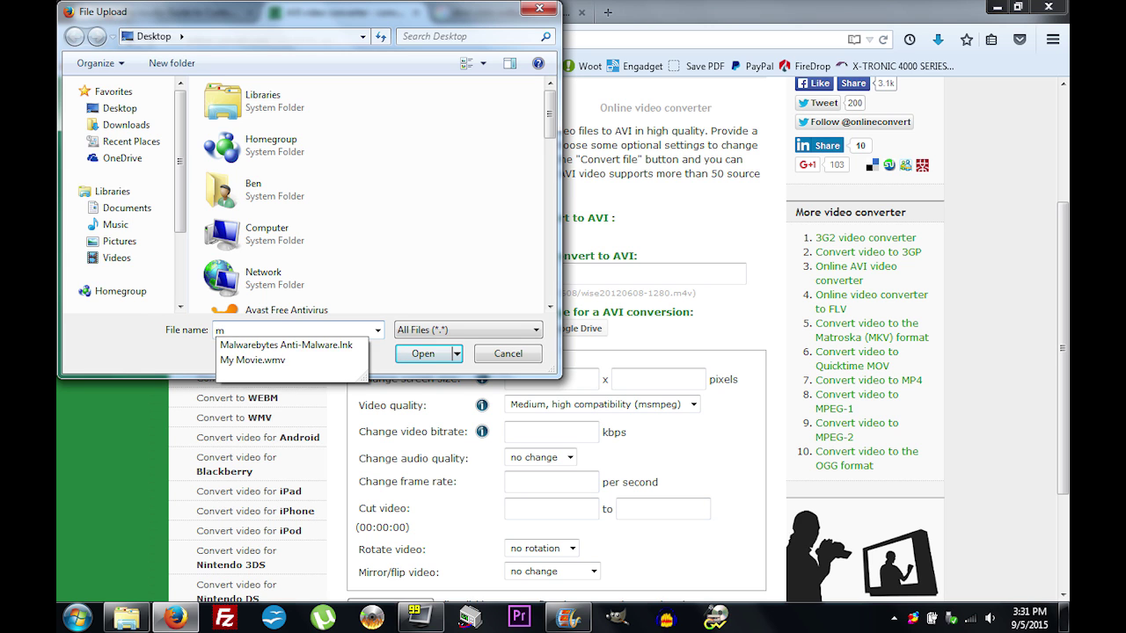
pyautogui.click(259, 360)
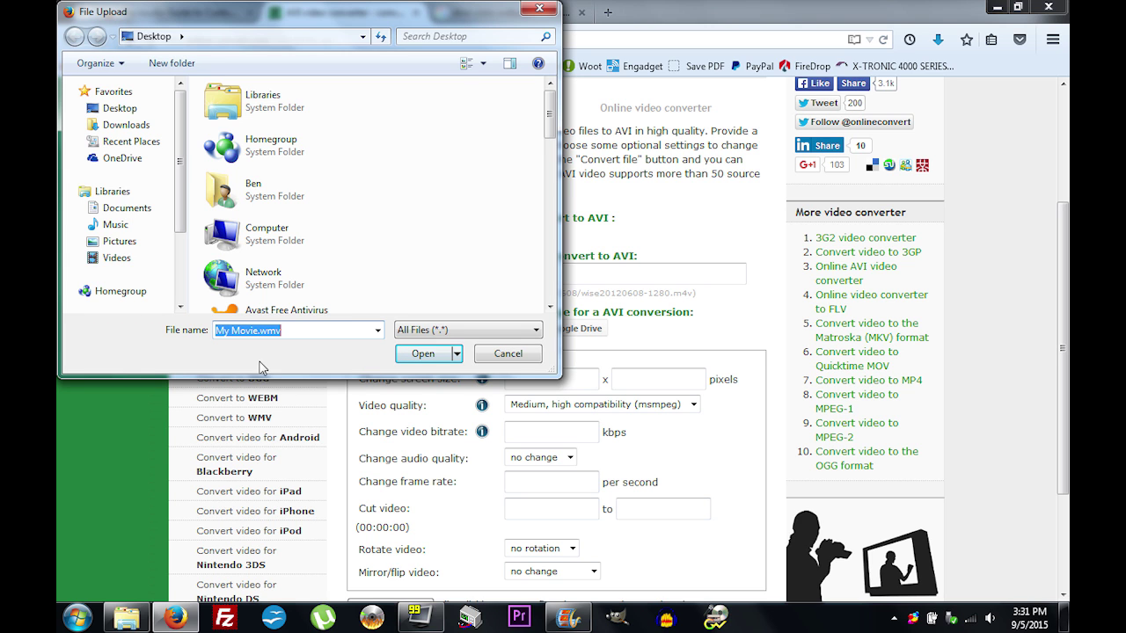
pyautogui.click(423, 355)
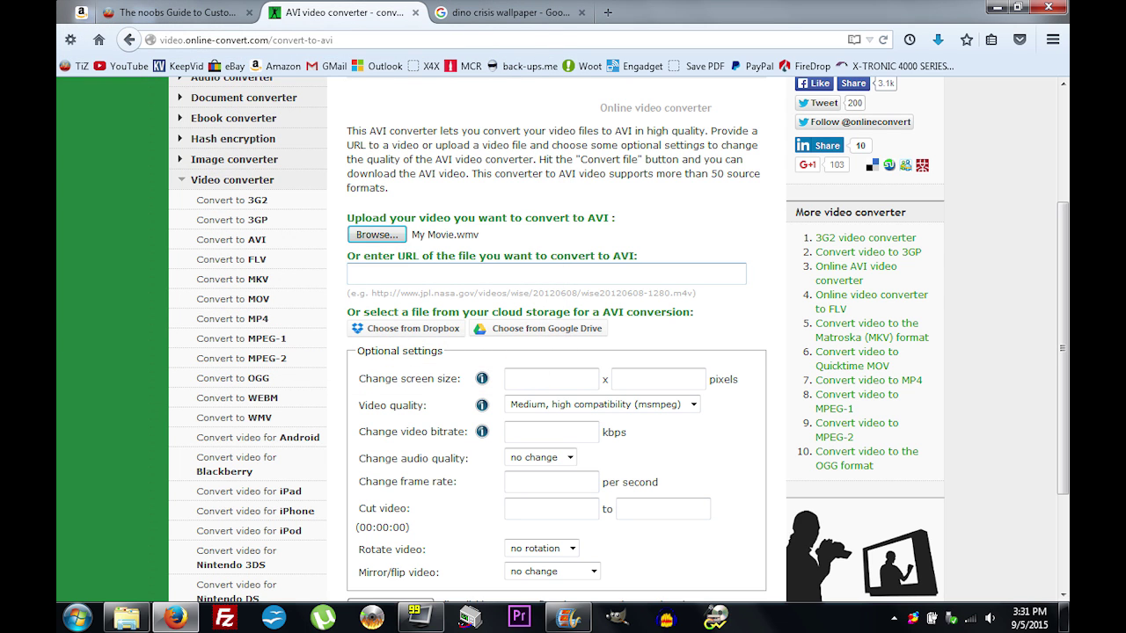
# Step: Convert the chosen video to AVI with the default optional settings, save My_Movie.avi, and minimize the browser
pyautogui.scroll(-3, 761, 290)
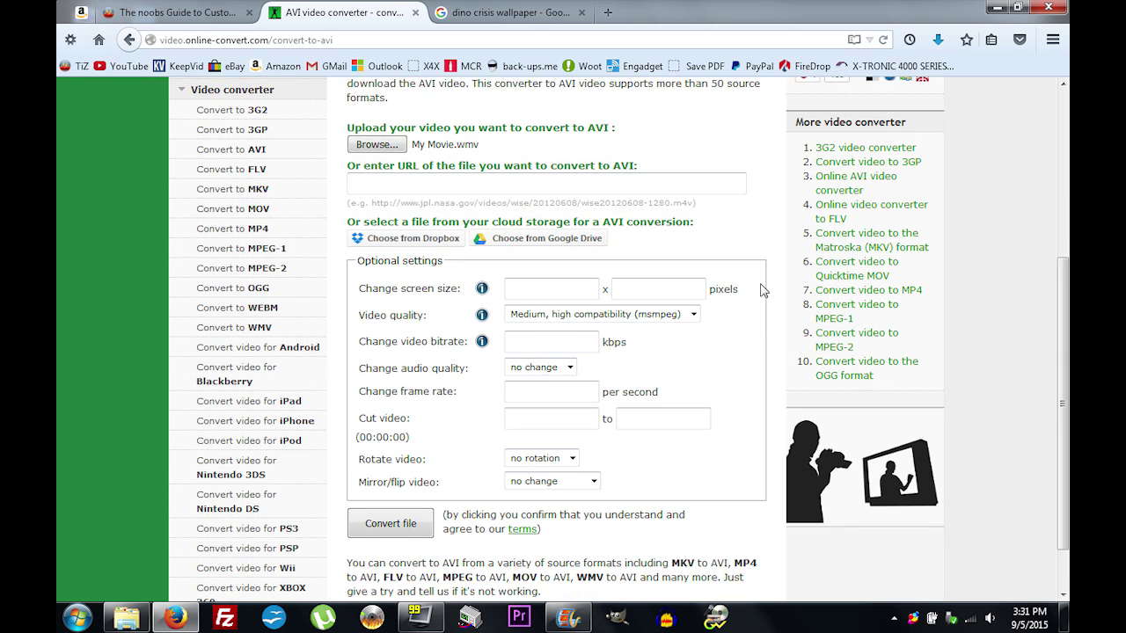
pyautogui.scroll(-2, 761, 290)
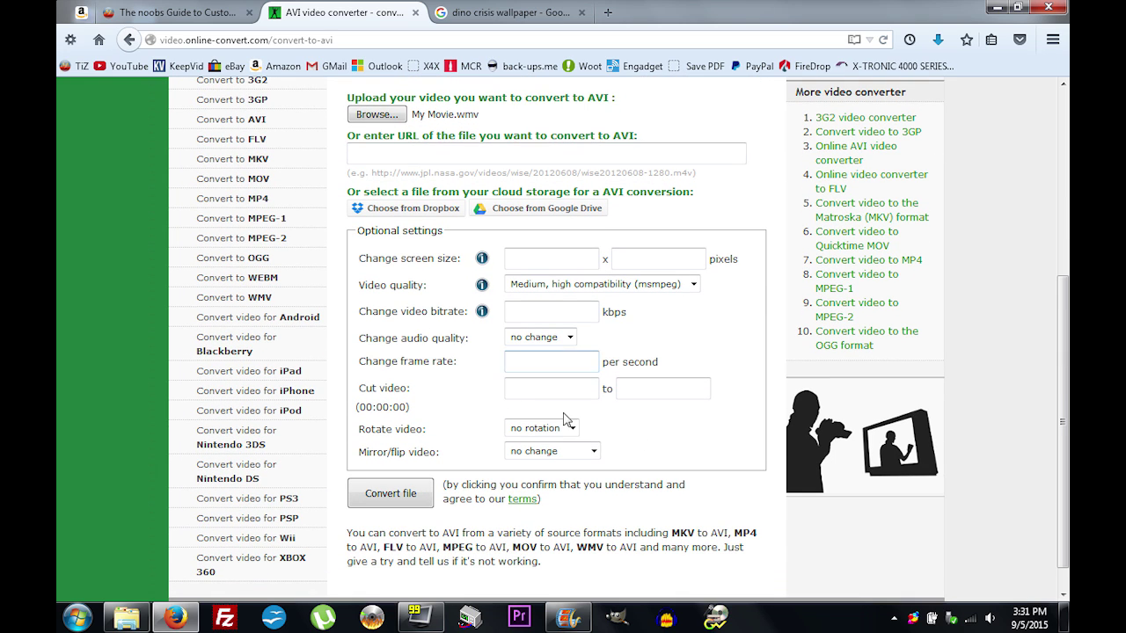
pyautogui.scroll(-1, 454, 448)
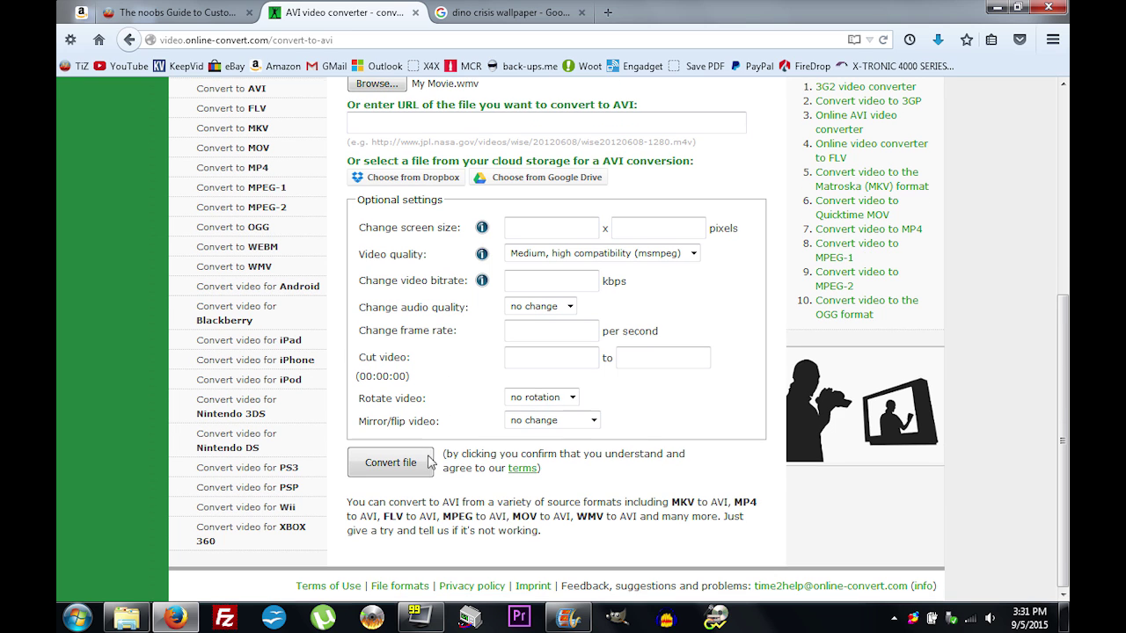
pyautogui.click(419, 463)
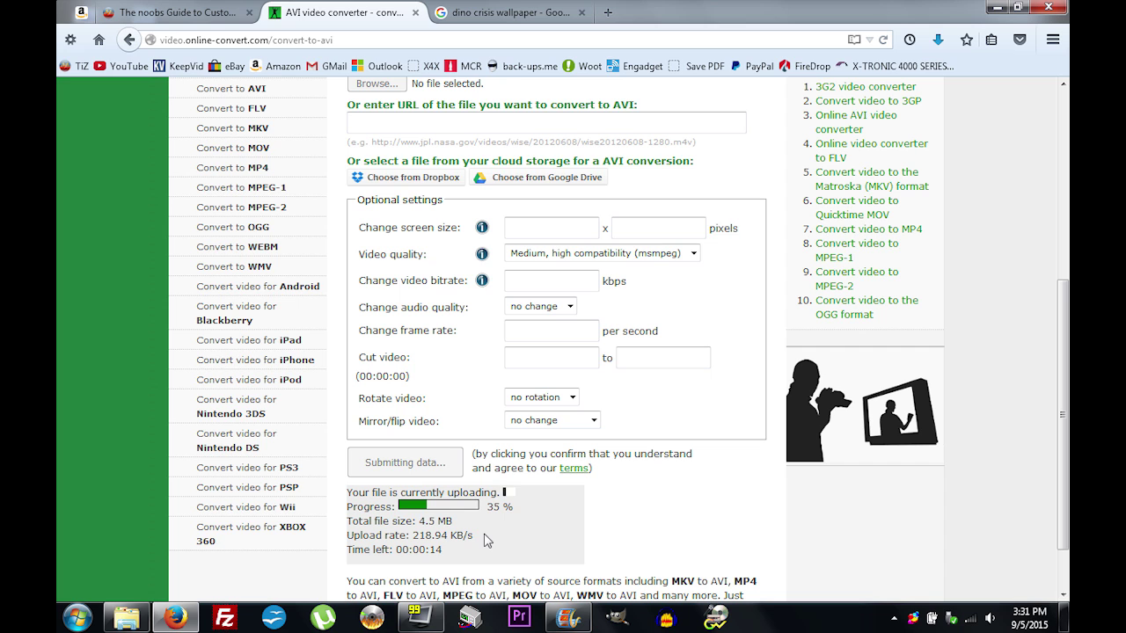
pyautogui.scroll(2, 545, 431)
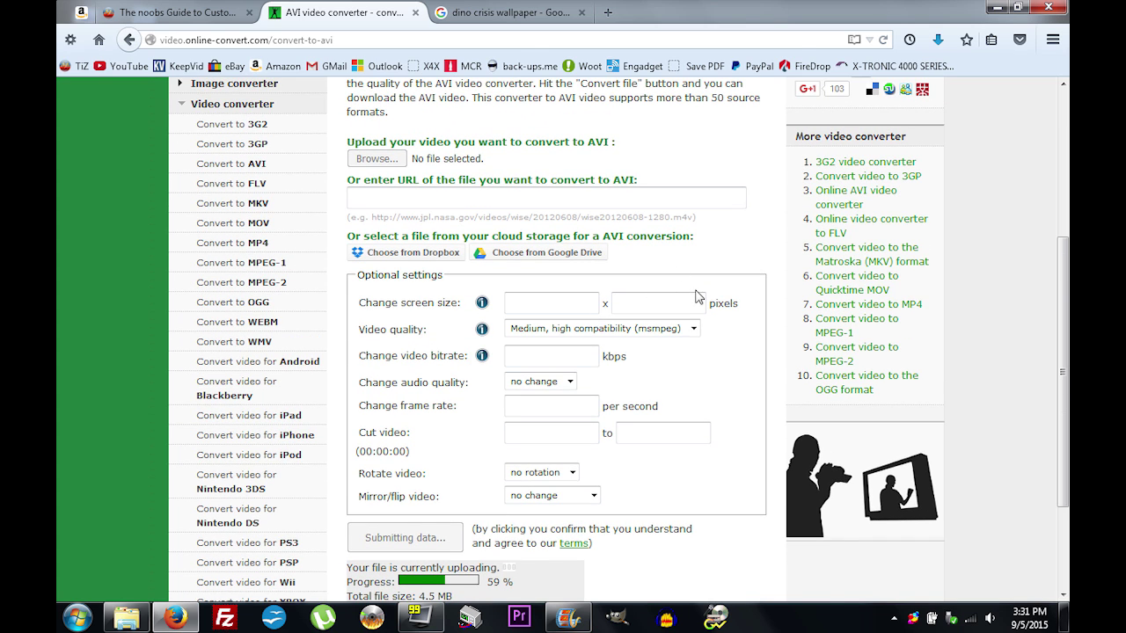
pyautogui.scroll(-2, 537, 499)
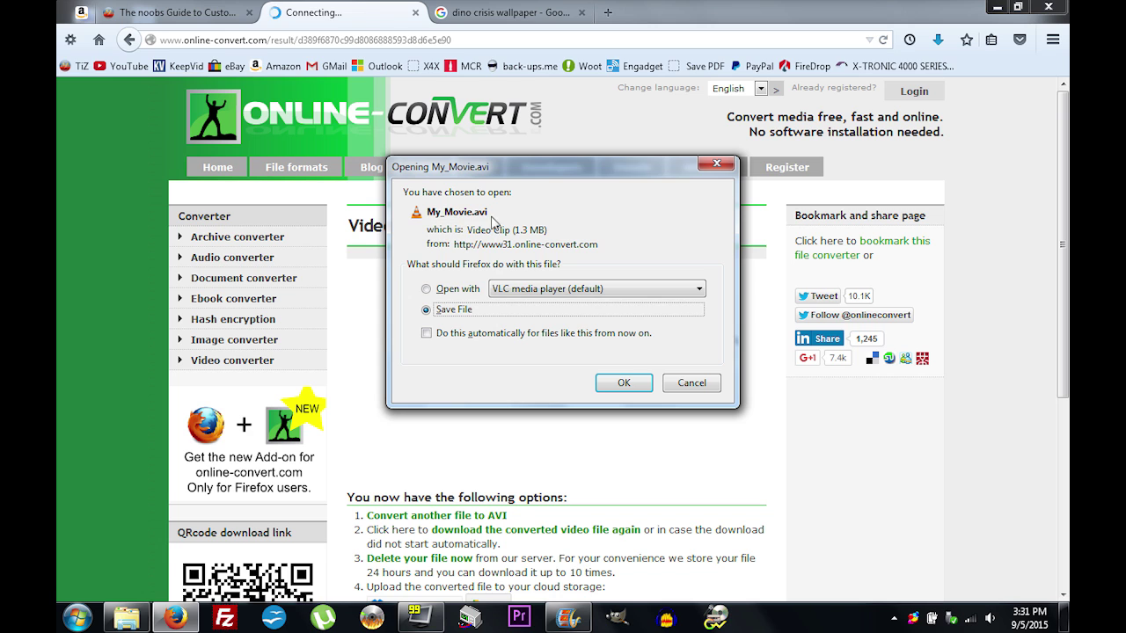
pyautogui.click(622, 383)
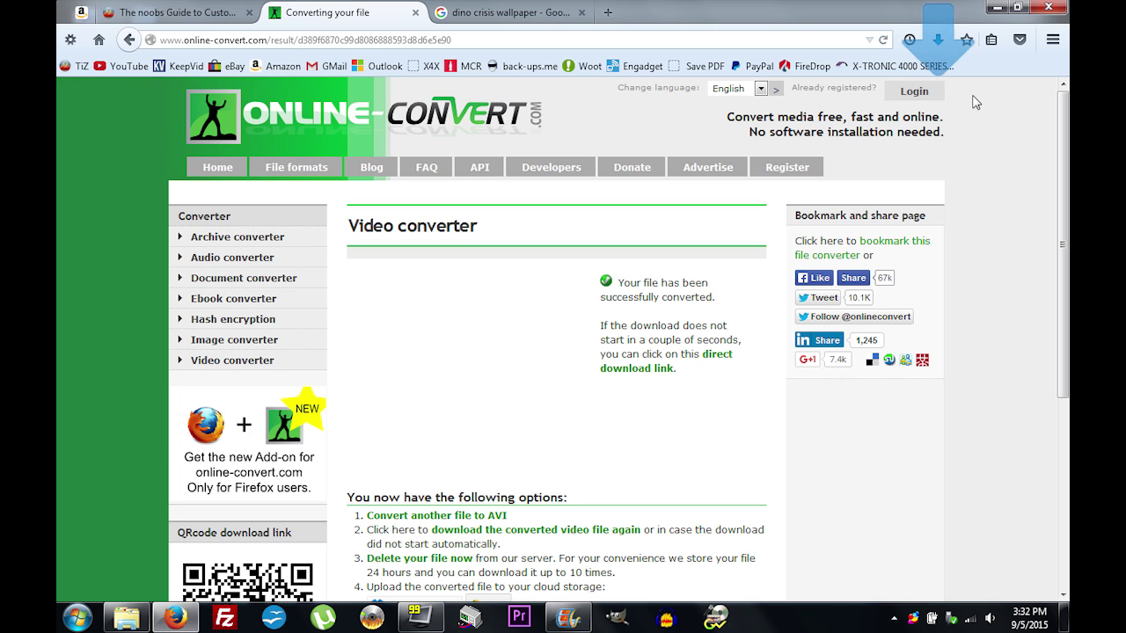
pyautogui.click(995, 9)
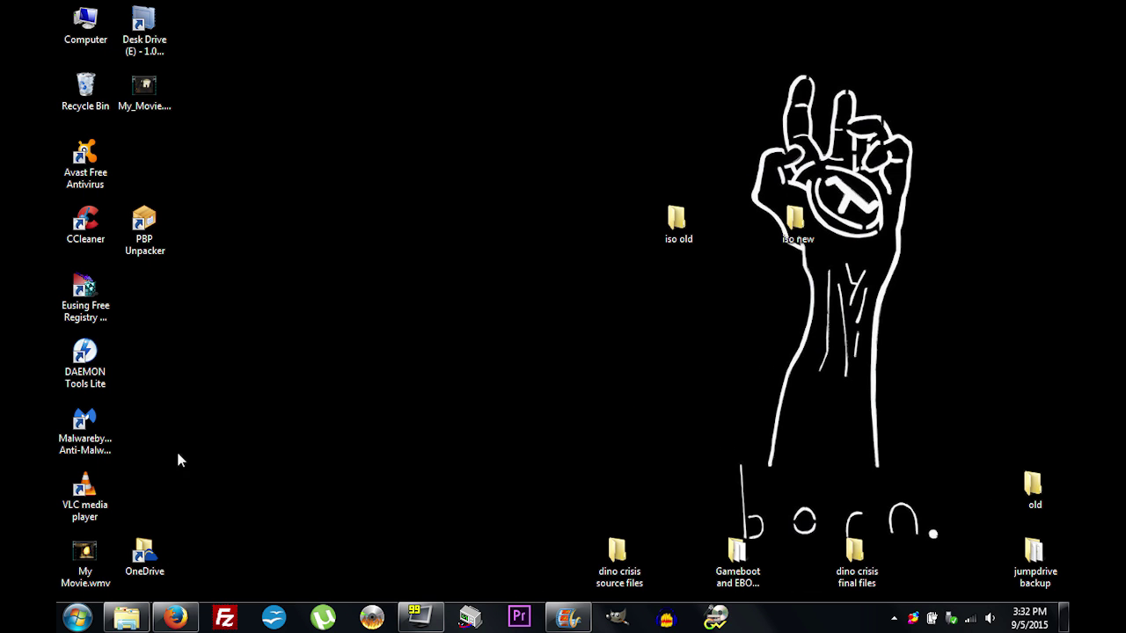
# Step: Play My_Movie.avi from the desktop in VLC media player and pause it near the start
pyautogui.click(144, 92)
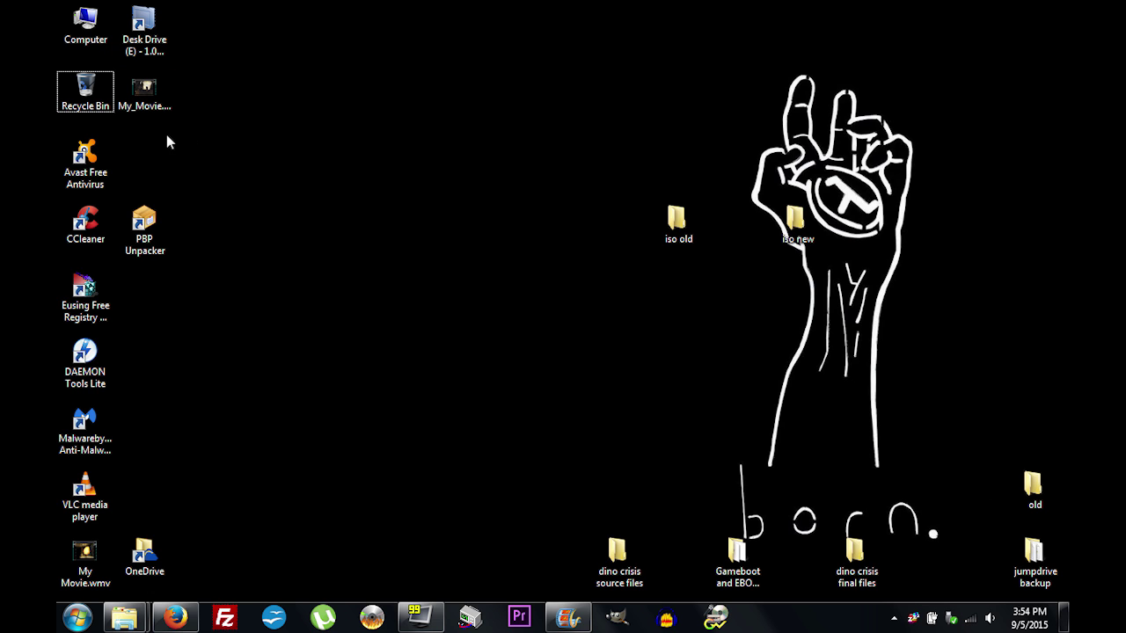
pyautogui.click(150, 93)
pyautogui.doubleClick(151, 93)
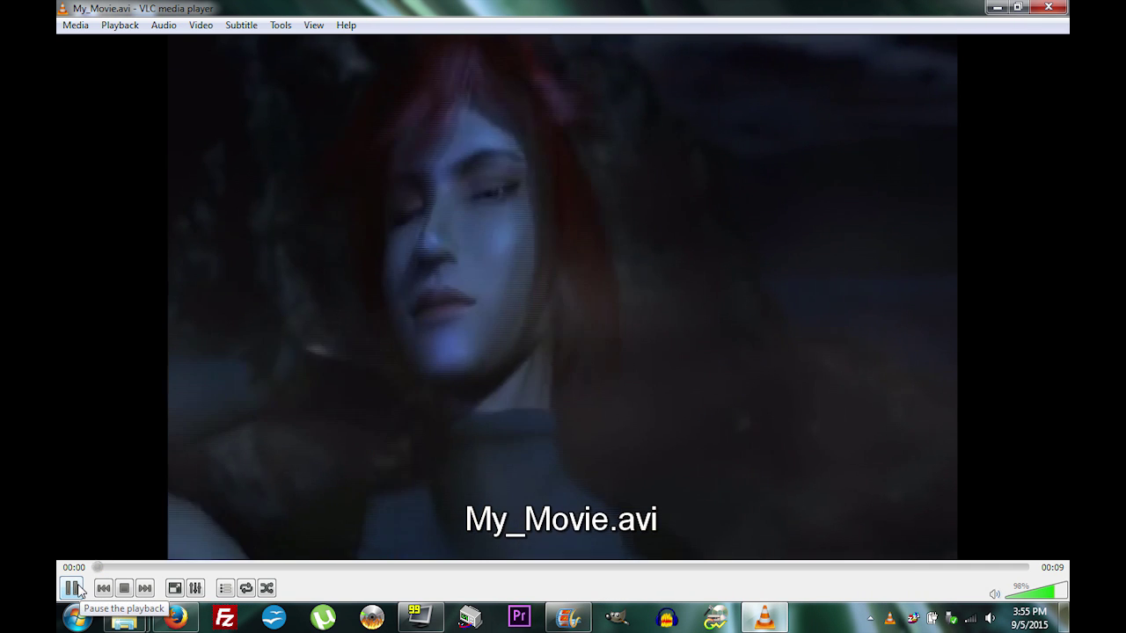
pyautogui.click(72, 589)
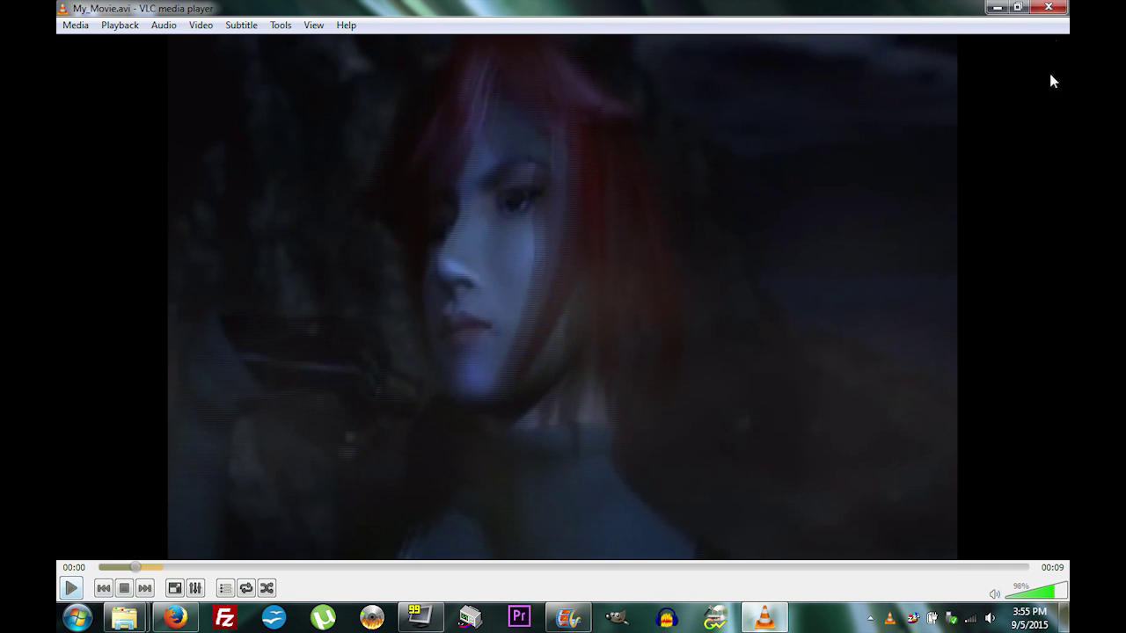
# Step: Shrink the VLC window and adjust its width around the paused video to check the frame for empty borders
pyautogui.click(1016, 7)
pyautogui.moveTo(878, 204); pyautogui.dragTo(631, 47)
pyautogui.moveTo(58, 32); pyautogui.dragTo(649, 334)
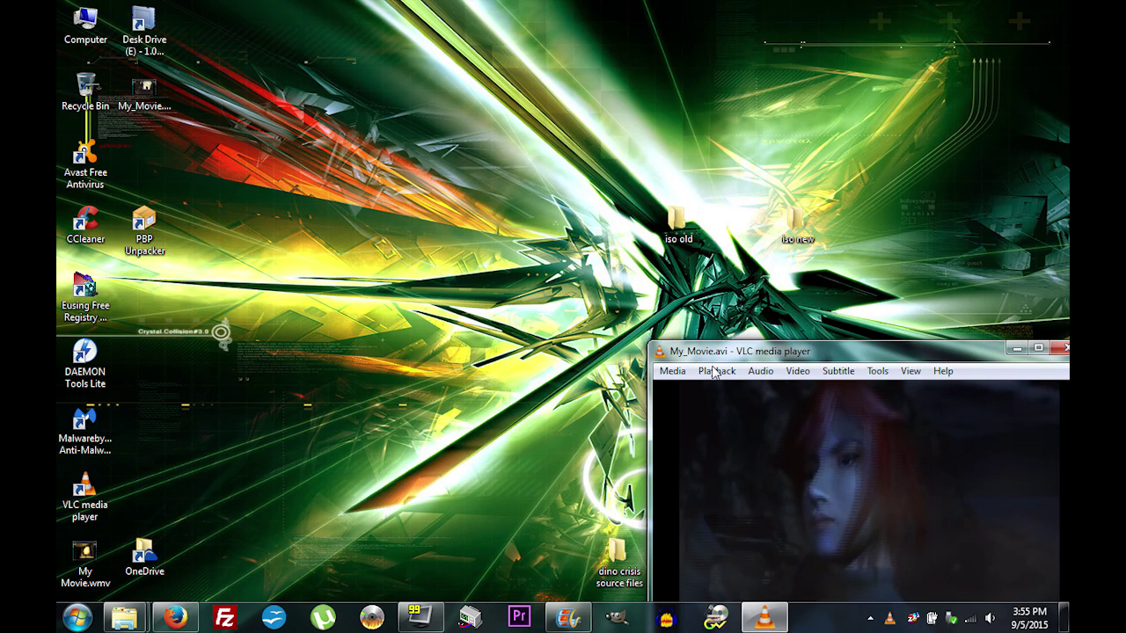
pyautogui.moveTo(754, 344); pyautogui.dragTo(340, 93)
pyautogui.moveTo(236, 172); pyautogui.dragTo(296, 181)
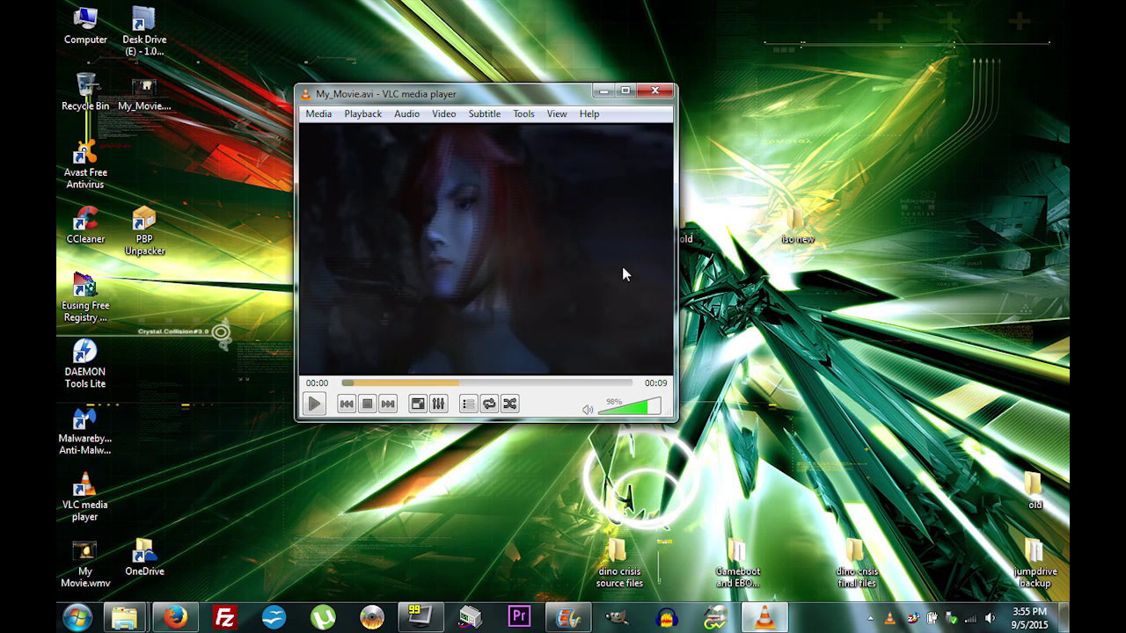
pyautogui.moveTo(673, 189); pyautogui.dragTo(701, 196)
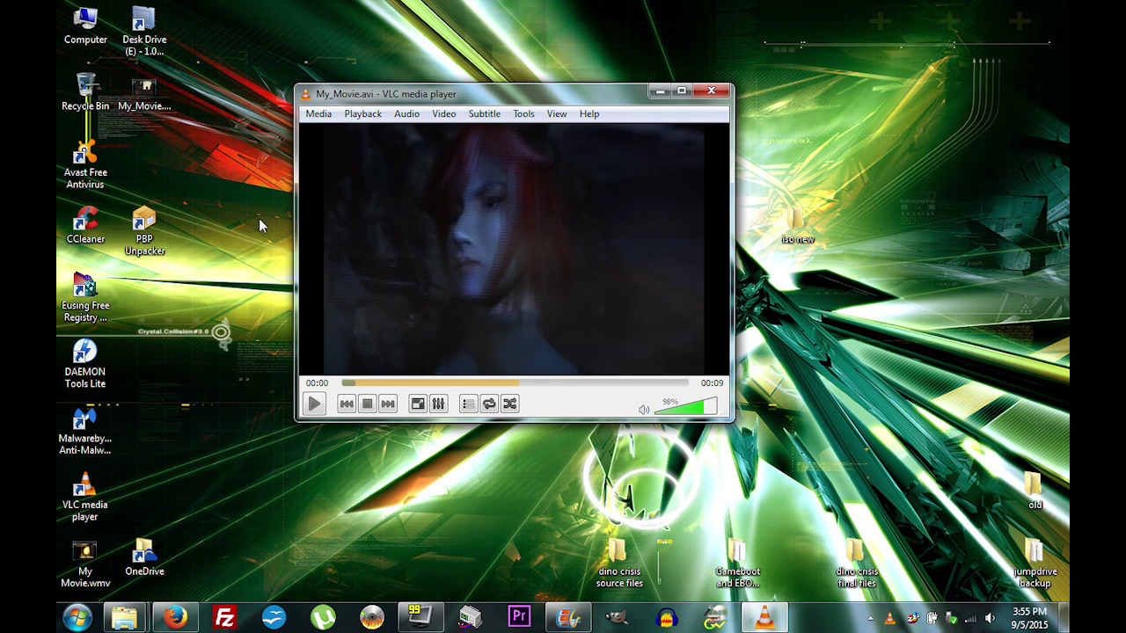
pyautogui.moveTo(730, 215); pyautogui.dragTo(685, 209)
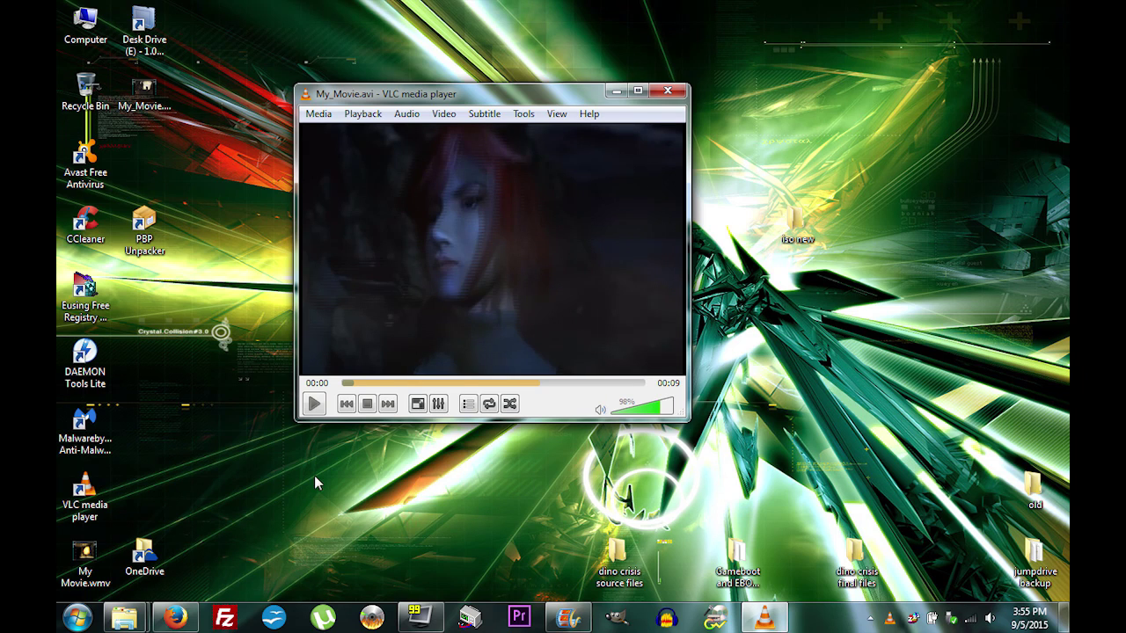
# Step: Consult the border-cropping instructions in the theisozone guide in Firefox, minimize the browser, and close VLC
pyautogui.click(179, 616)
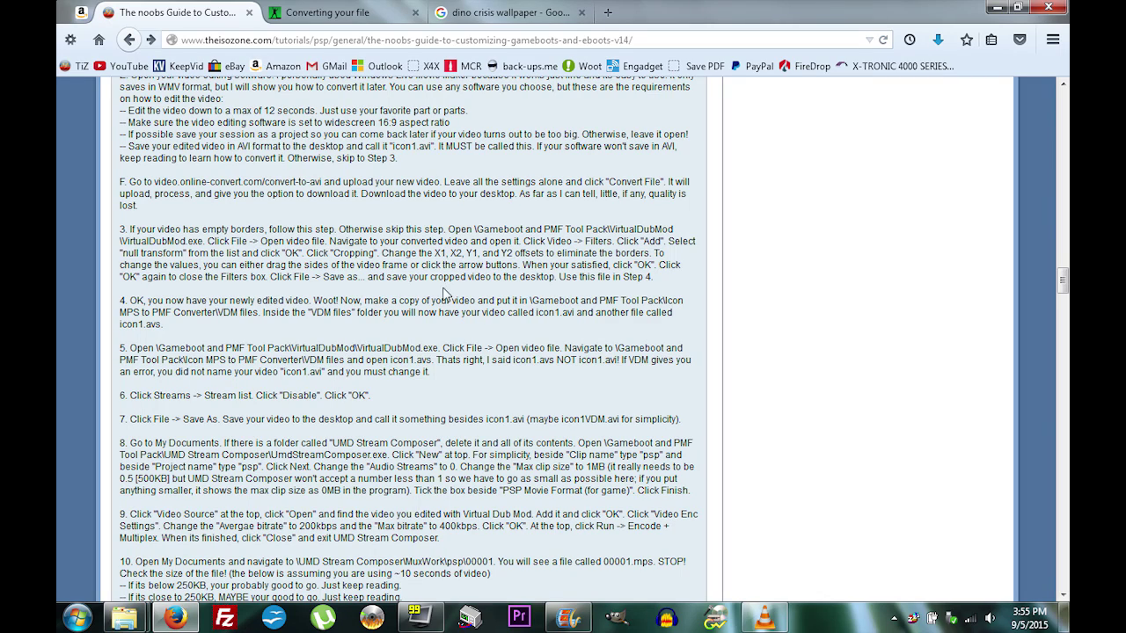
pyautogui.click(996, 7)
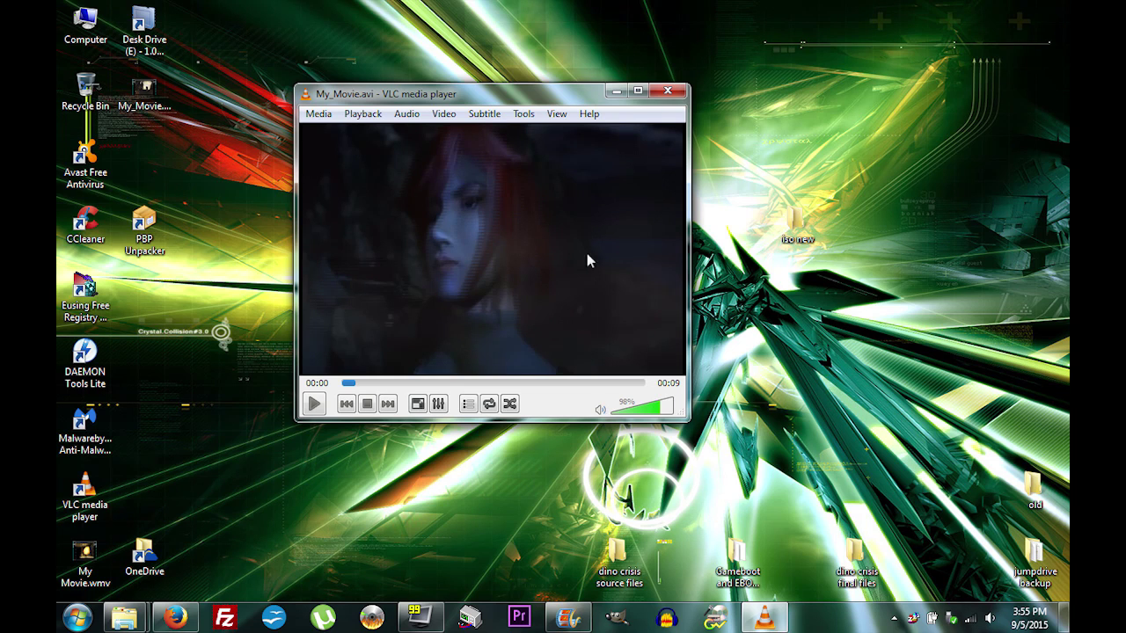
pyautogui.click(667, 94)
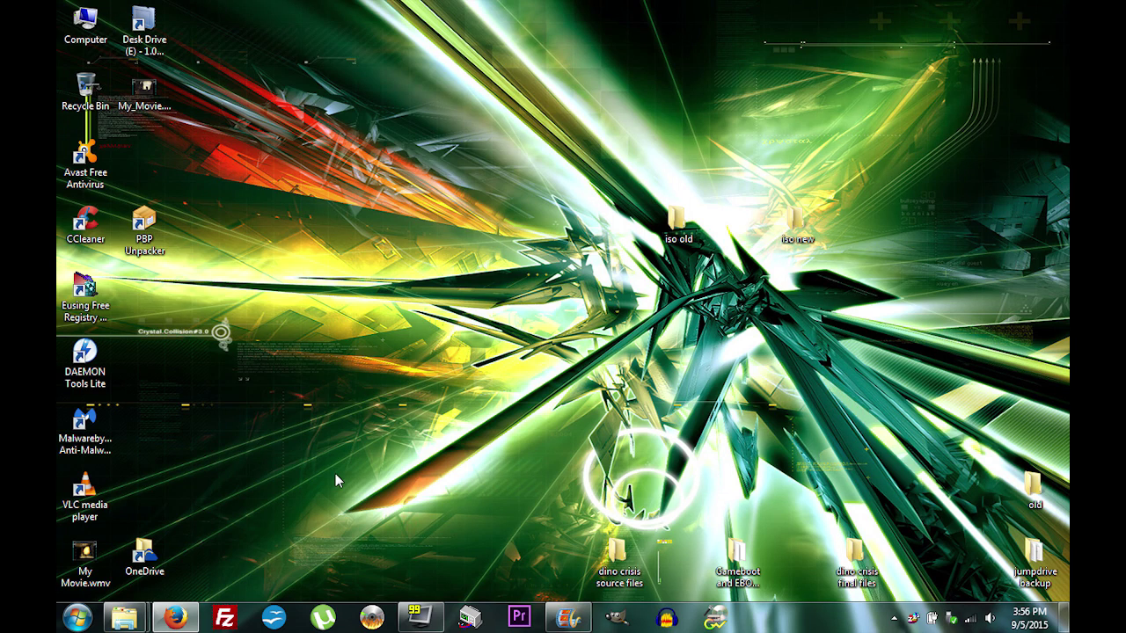
# Step: Move My_Movie.avi from the desktop into the tool pack's Icon MPS to PMF Converter\VDM files folder
pyautogui.moveTo(134, 620)
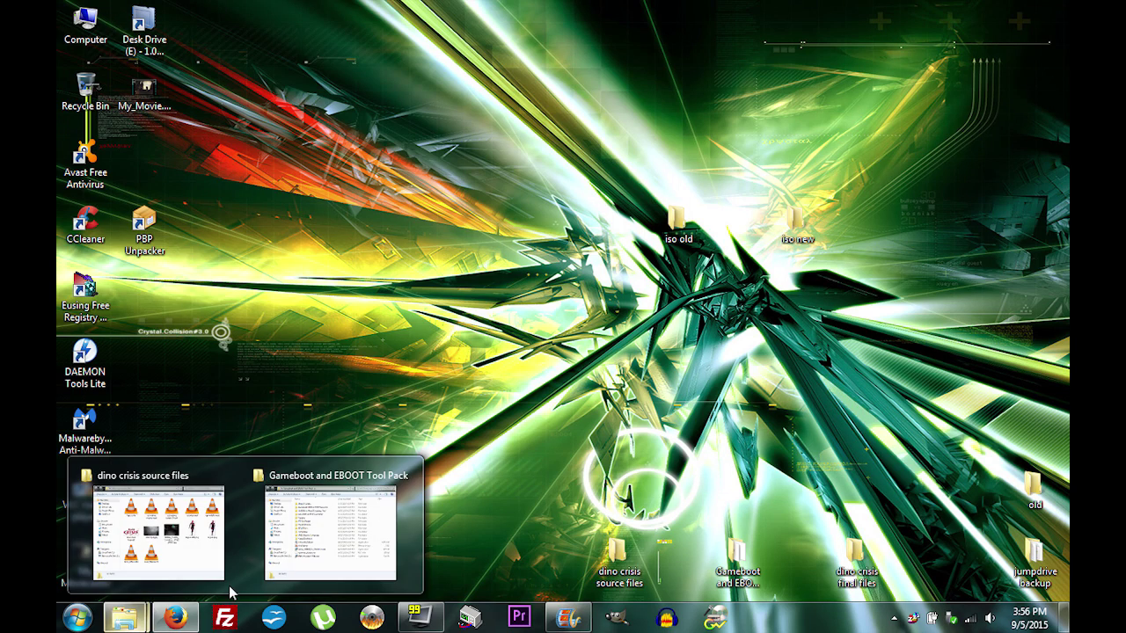
pyautogui.click(334, 538)
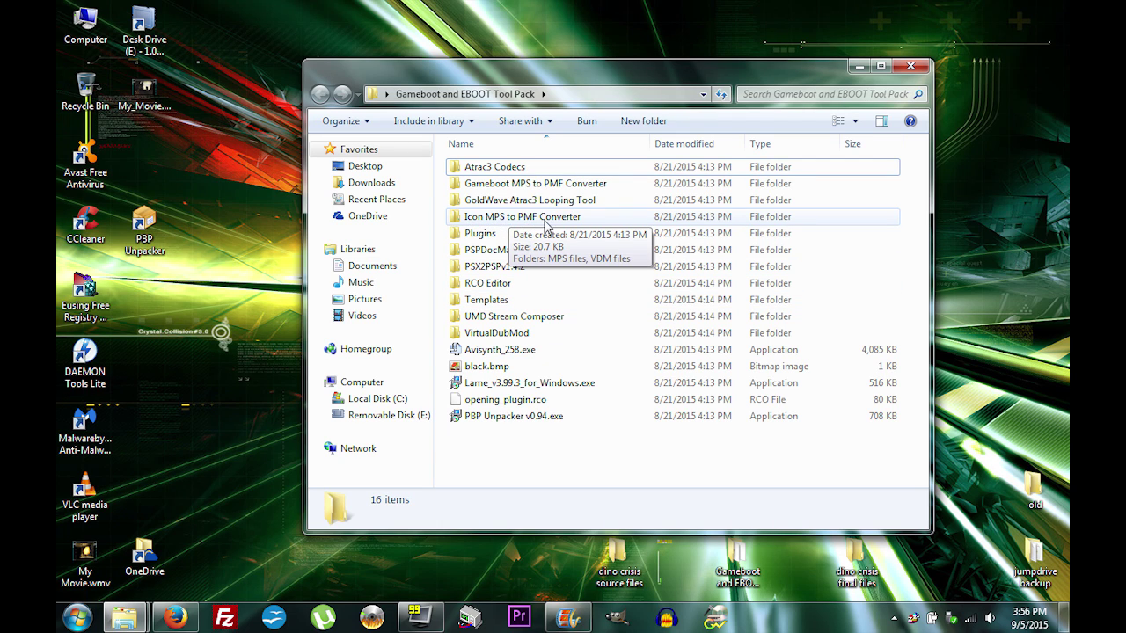
pyautogui.doubleClick(545, 219)
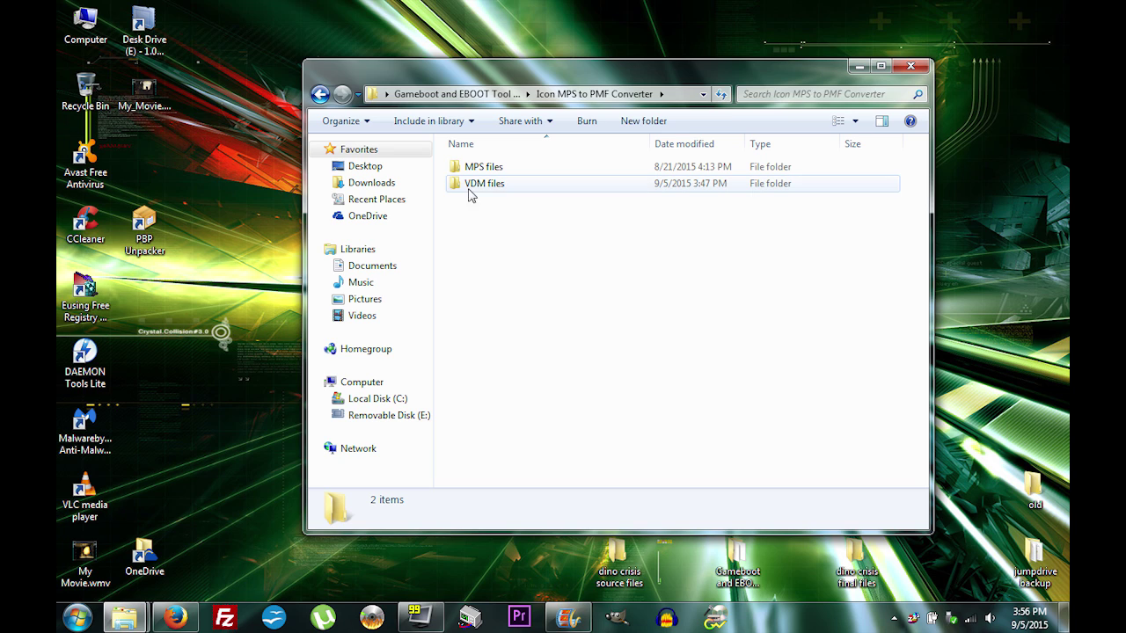
pyautogui.doubleClick(480, 187)
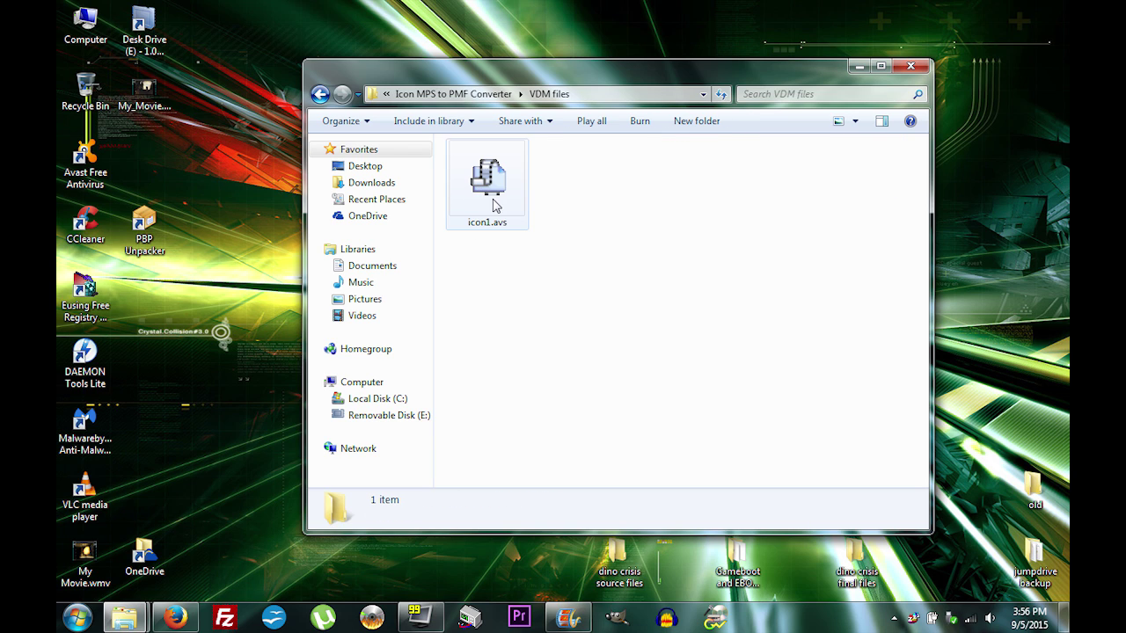
pyautogui.click(146, 91)
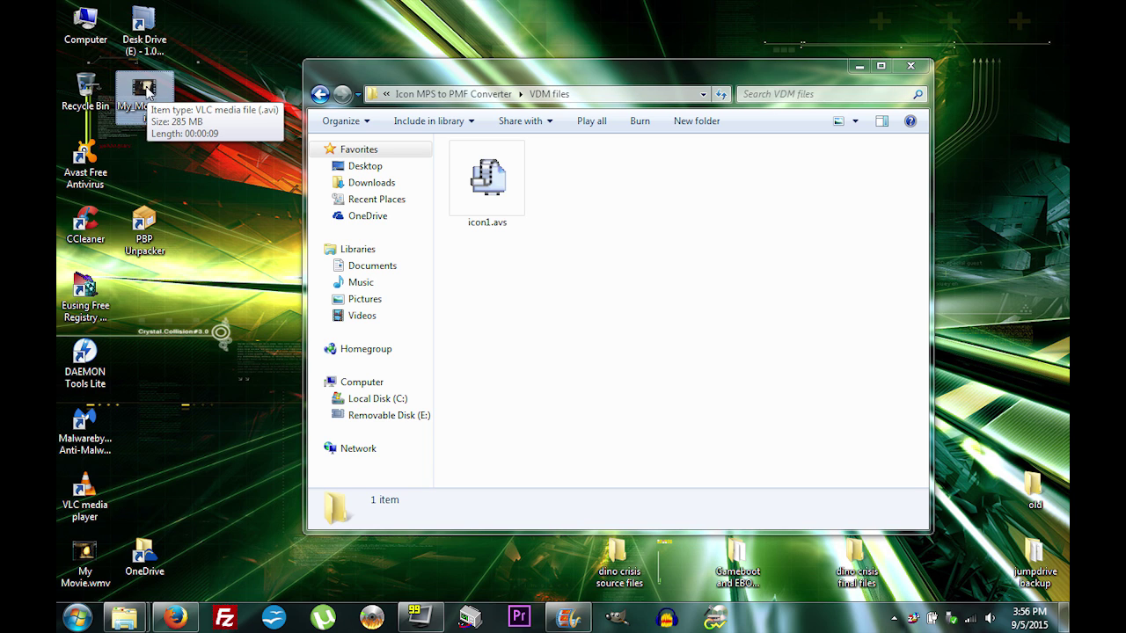
pyautogui.moveTo(147, 90); pyautogui.dragTo(604, 249)
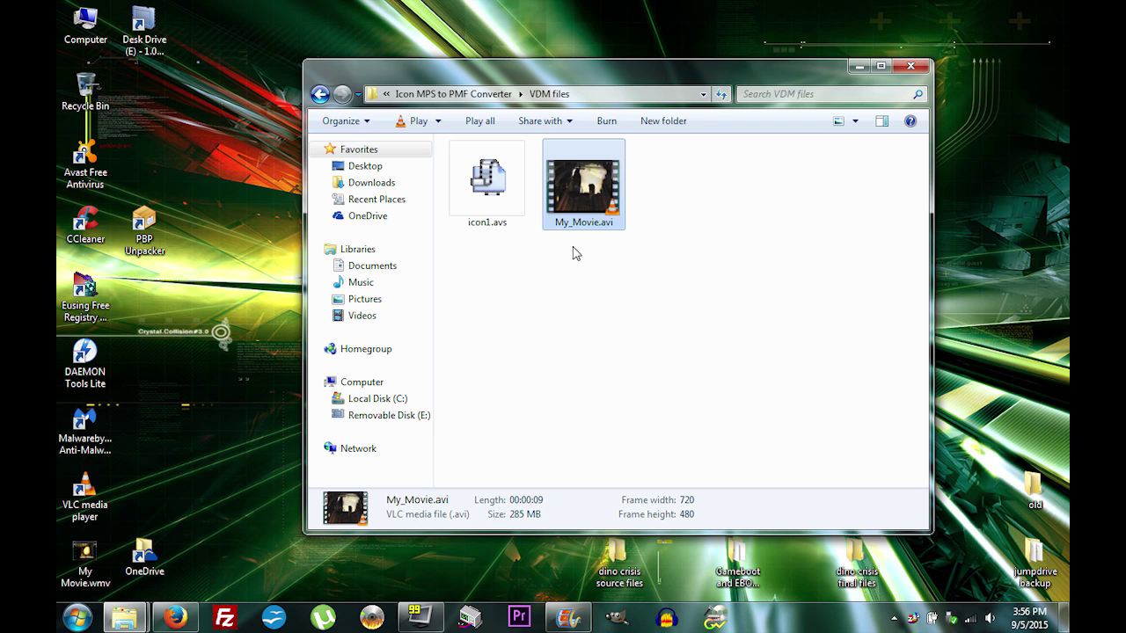
pyautogui.click(576, 255)
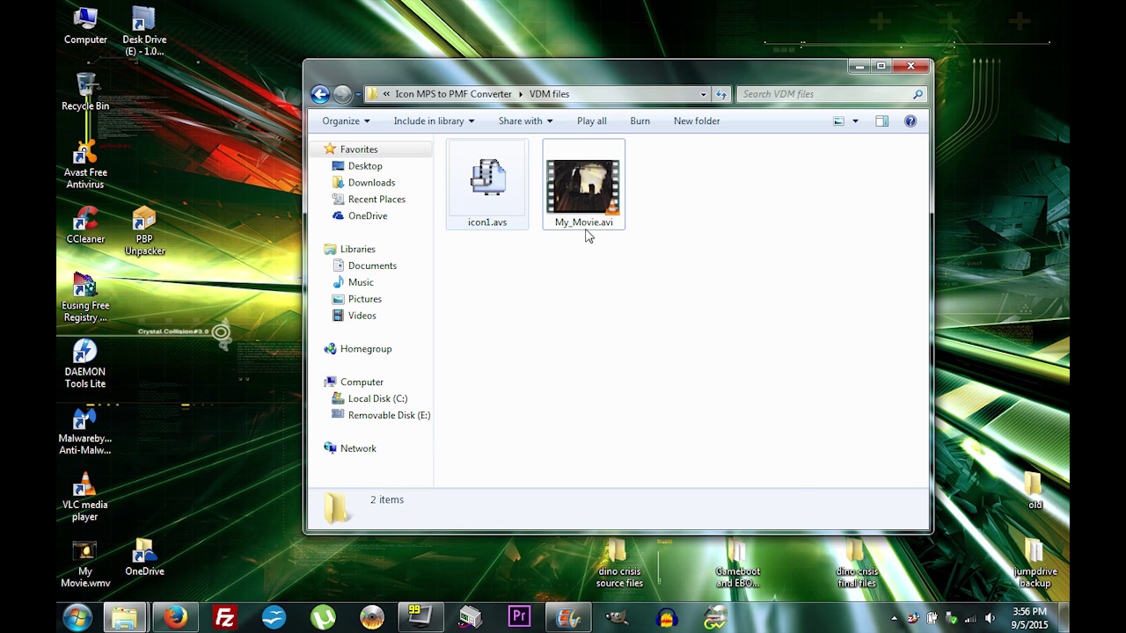
# Step: Rename My_Movie.avi in the VDM files folder as icon1.avi
pyautogui.rightClick(587, 204)
pyautogui.click(636, 515)
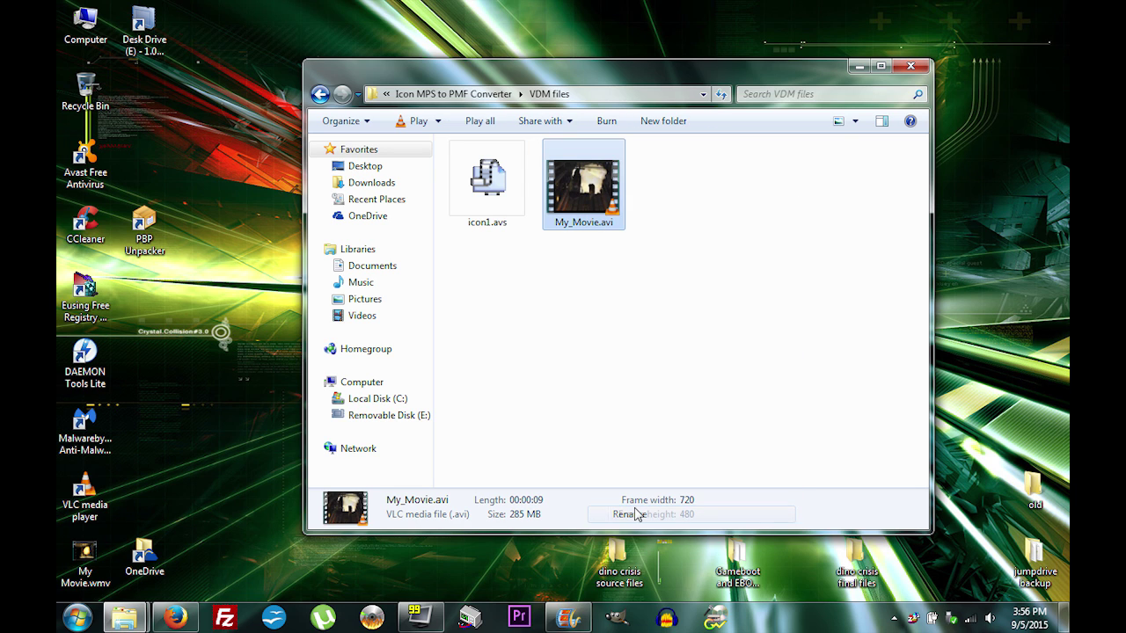
pyautogui.write('icon1')
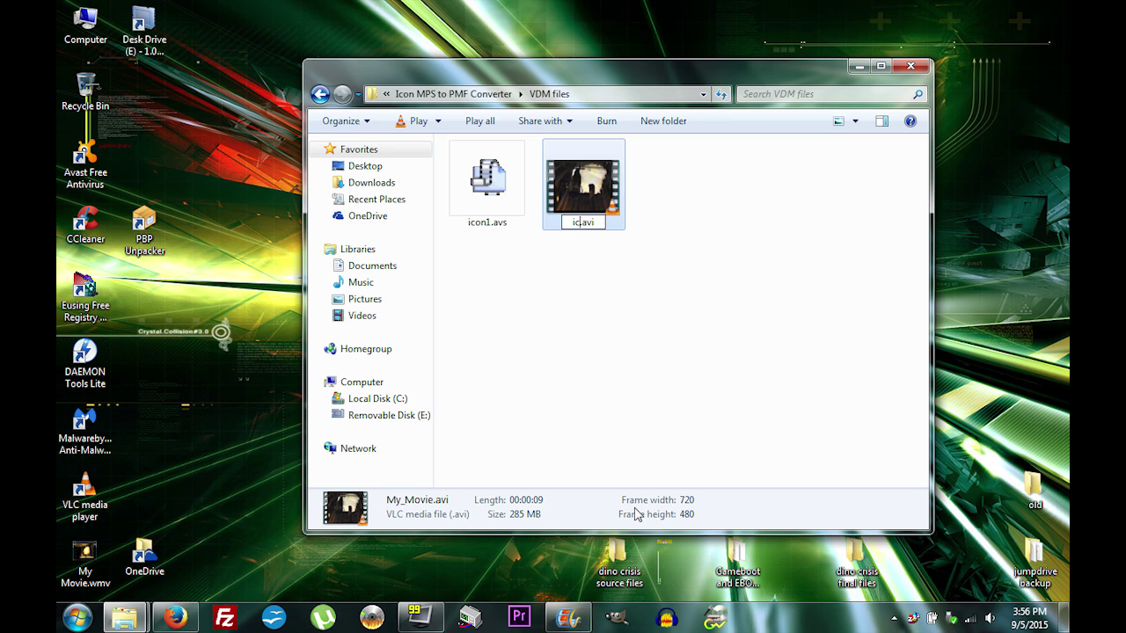
pyautogui.click(593, 338)
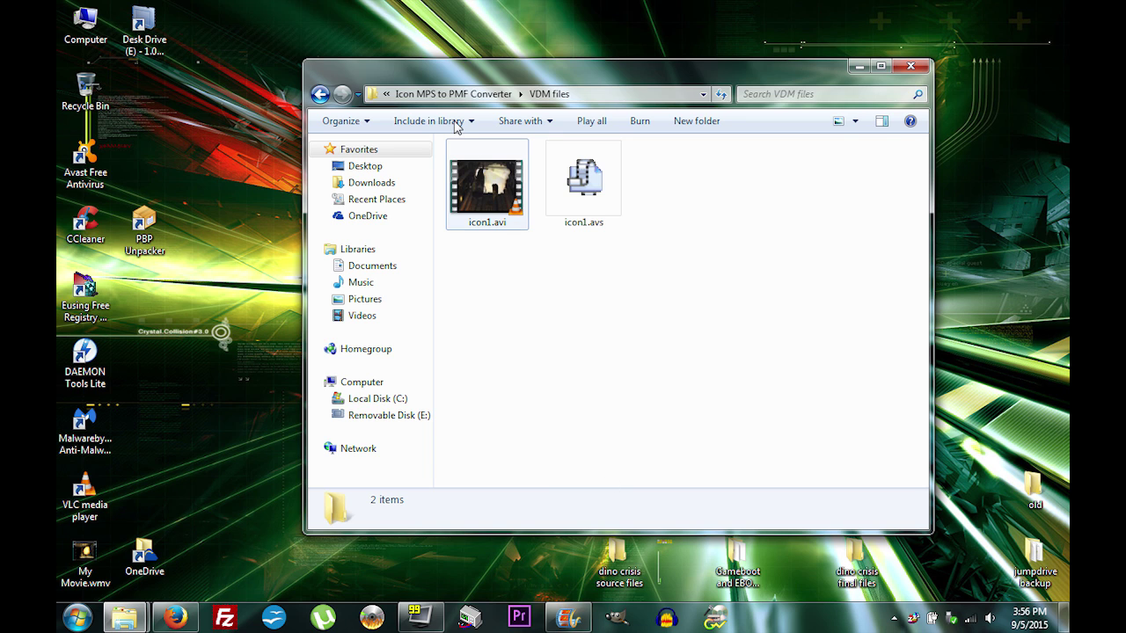
# Step: Launch VirtualDubMod.exe from the VirtualDubMod folder of the Gameboot and EBOOT Tool Pack
pyautogui.click(386, 94)
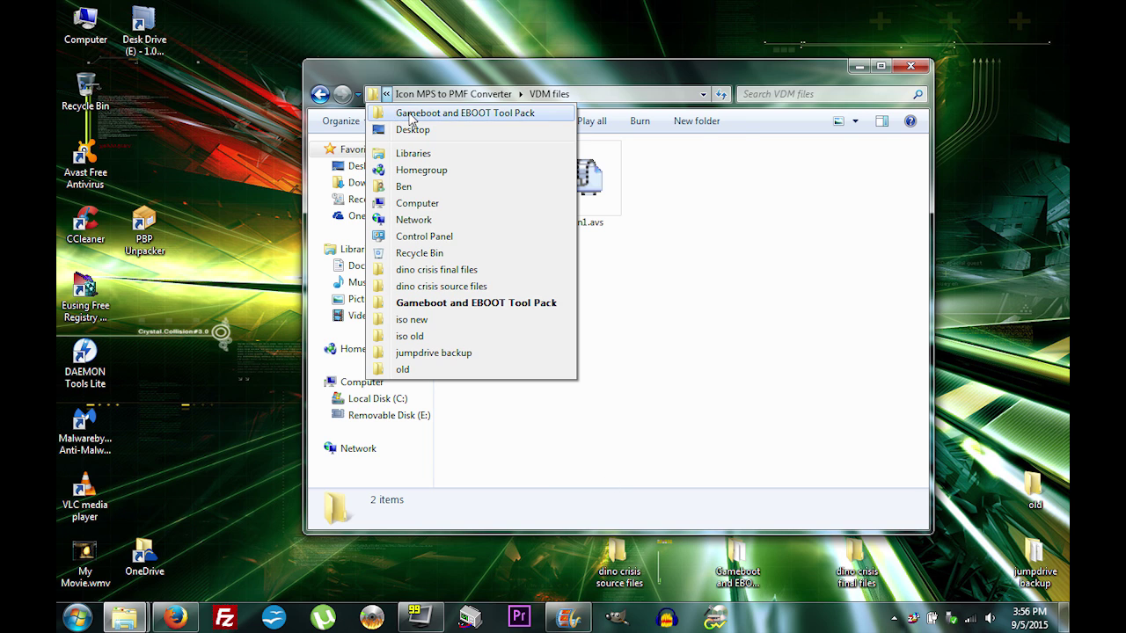
pyautogui.click(417, 113)
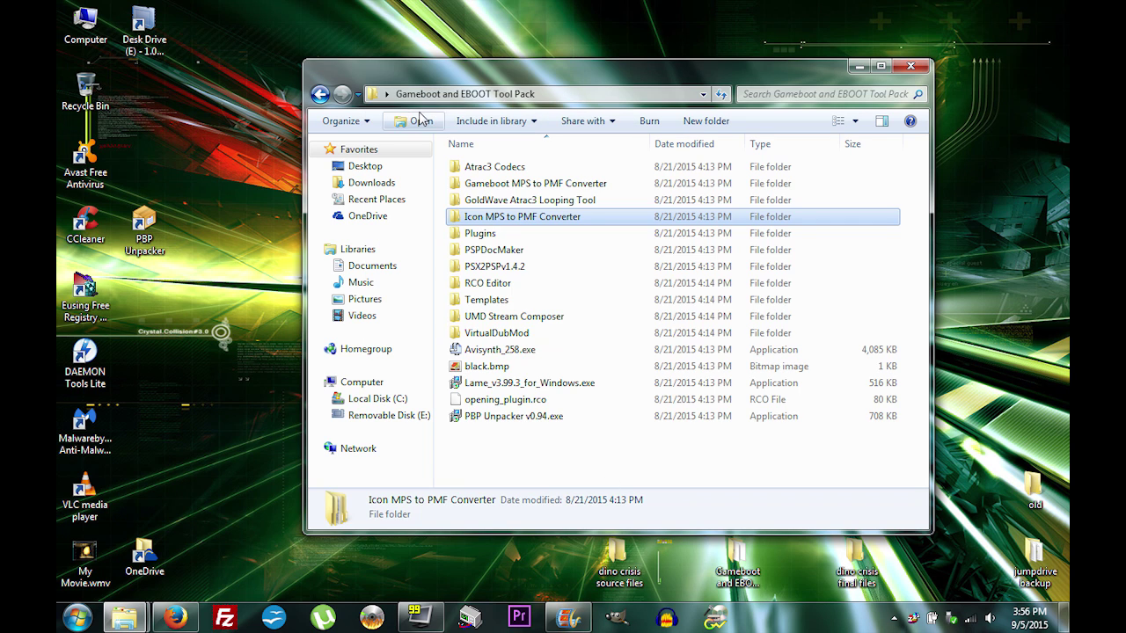
pyautogui.doubleClick(497, 334)
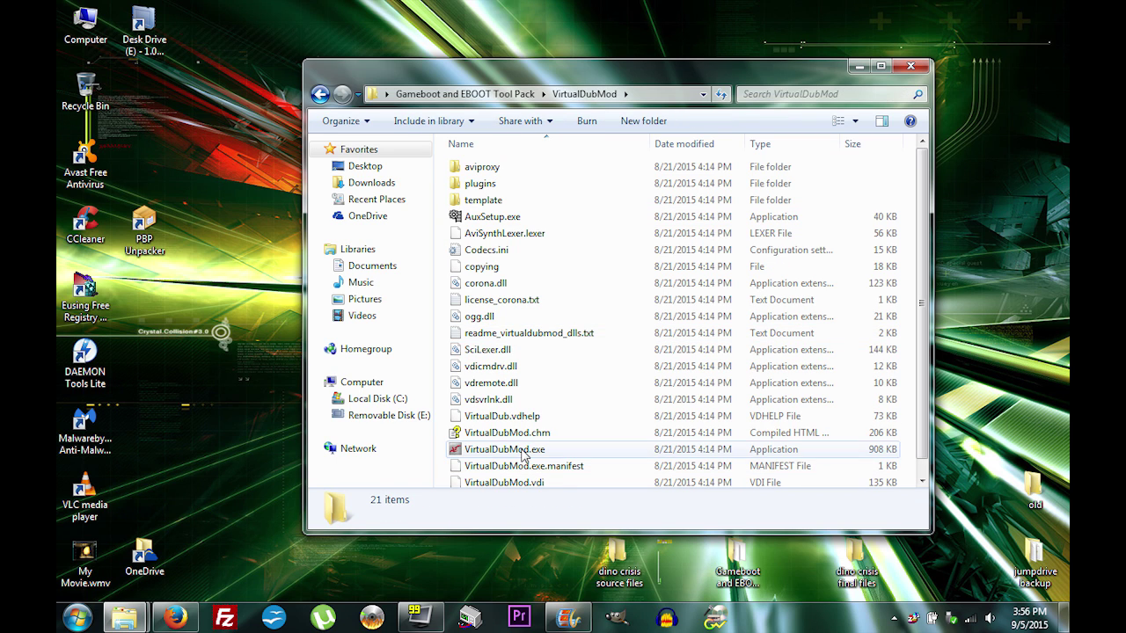
pyautogui.click(522, 450)
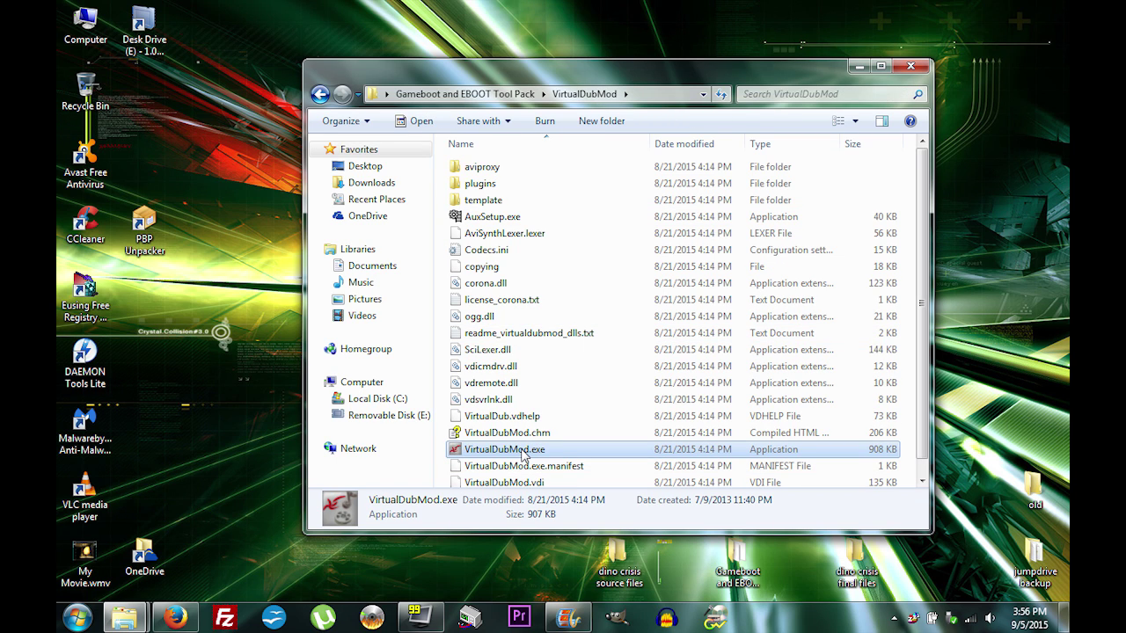
pyautogui.doubleClick(522, 450)
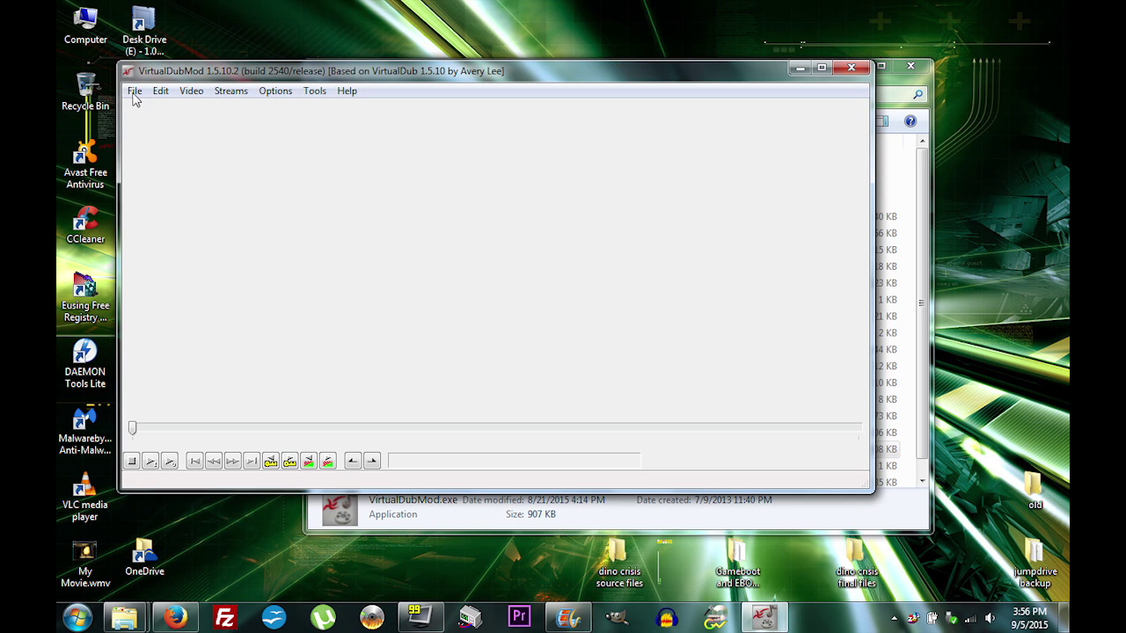
# Step: Open the video script icon1.avs from Gameboot and EBOOT Tool Pack\Icon MPS to PMF Converter\VDM files
pyautogui.click(135, 94)
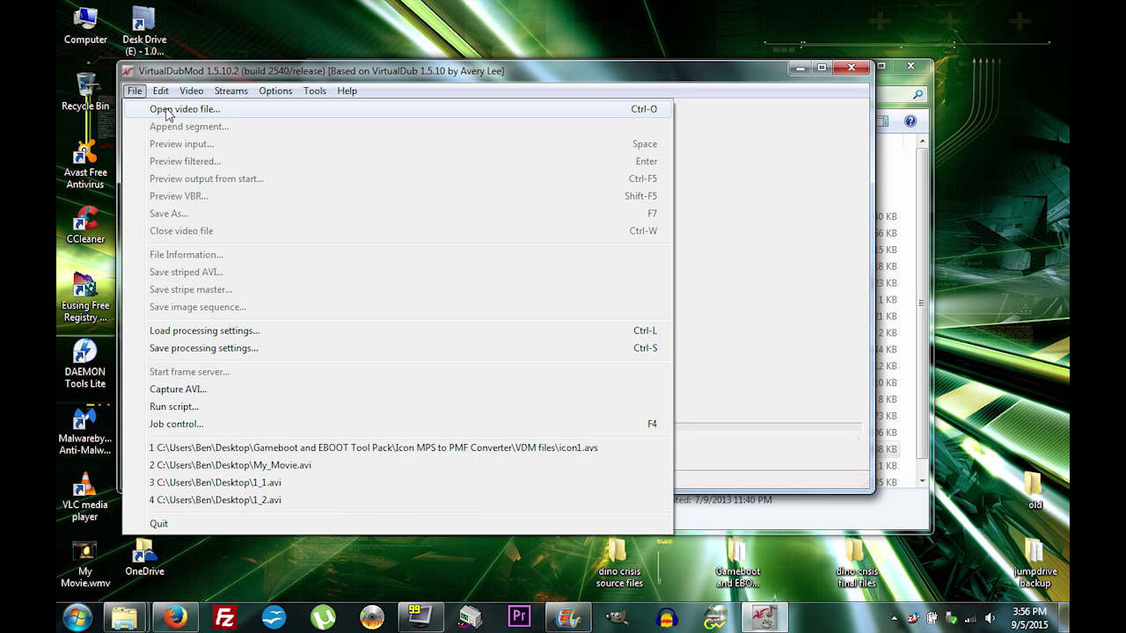
pyautogui.click(167, 111)
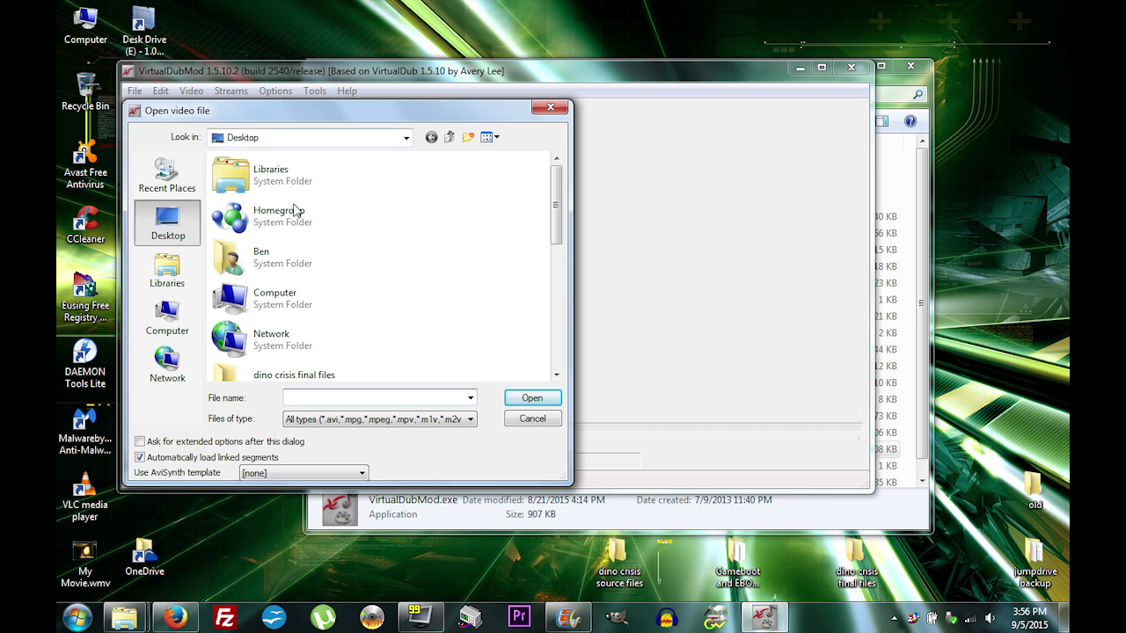
pyautogui.moveTo(554, 211); pyautogui.dragTo(489, 277)
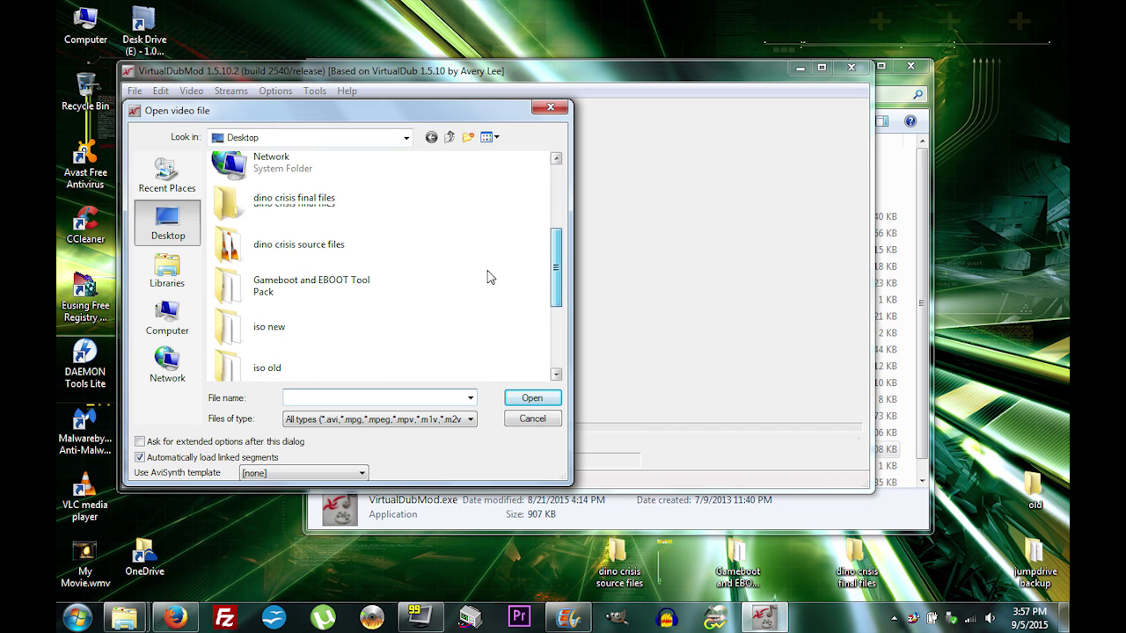
pyautogui.doubleClick(261, 287)
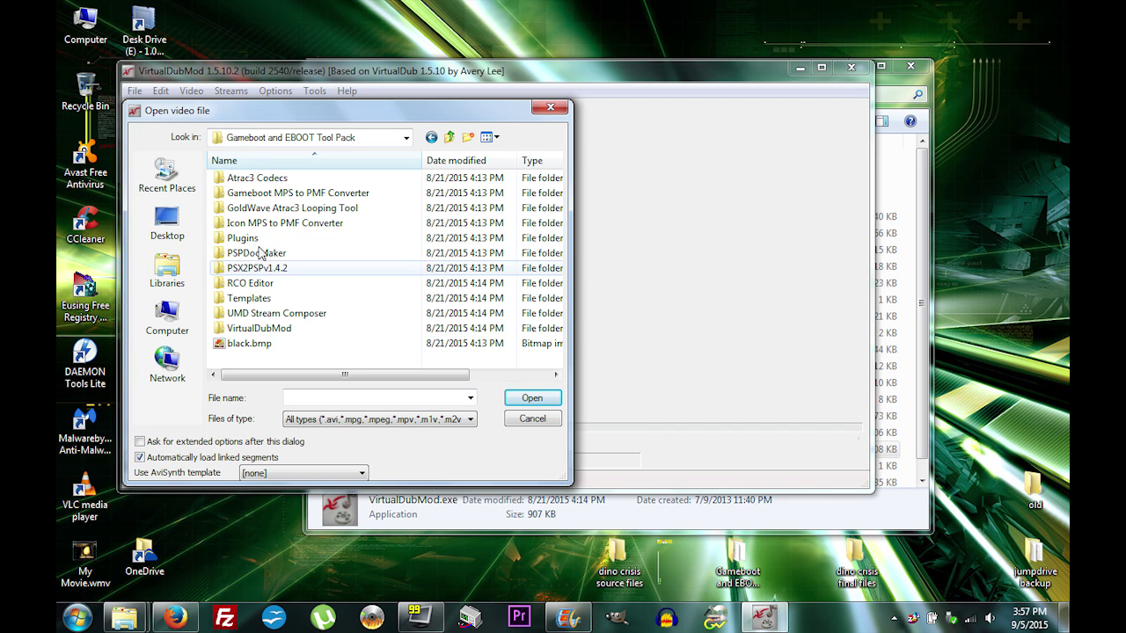
pyautogui.doubleClick(304, 225)
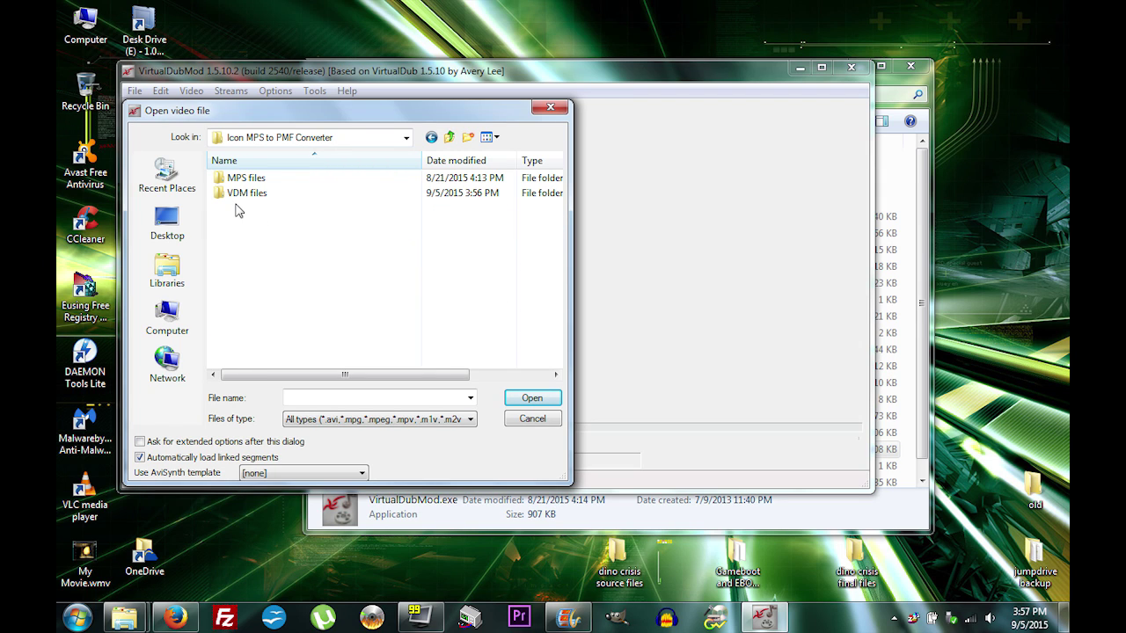
pyautogui.doubleClick(245, 194)
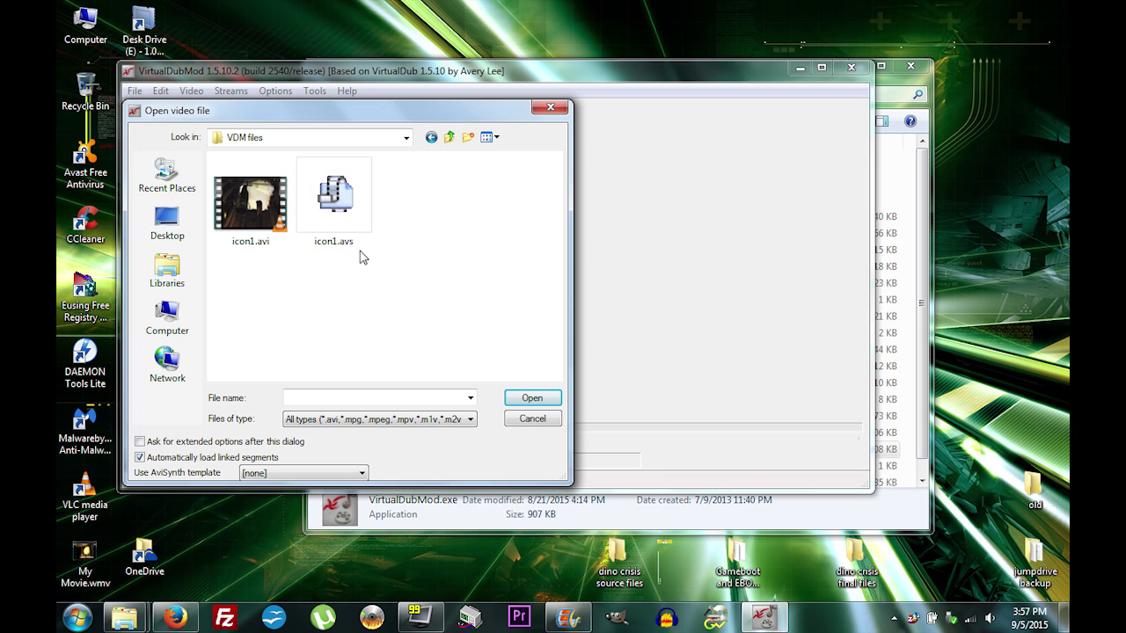
pyautogui.click(334, 198)
pyautogui.click(526, 399)
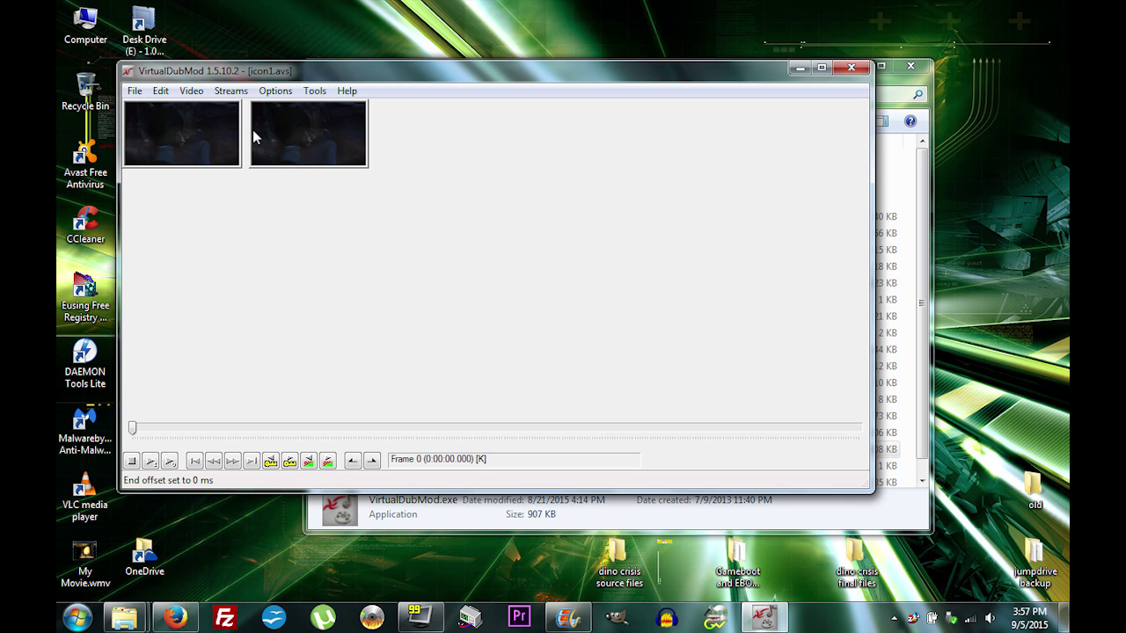
# Step: Check the stream list of icon1.avs for audio streams and close it
pyautogui.click(231, 90)
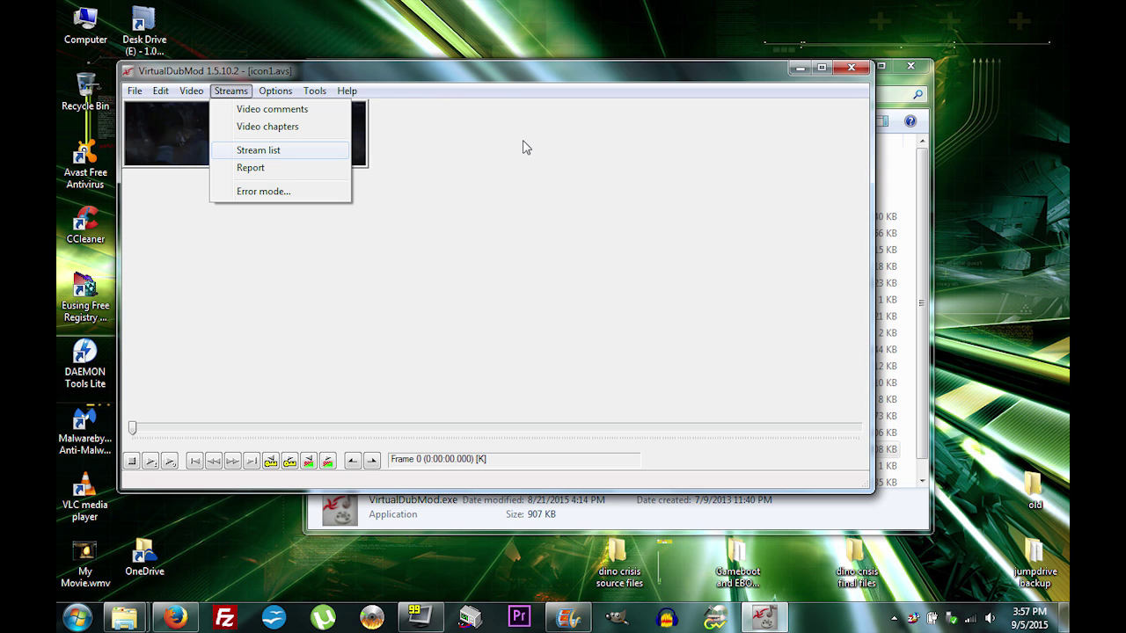
pyautogui.press('Return')
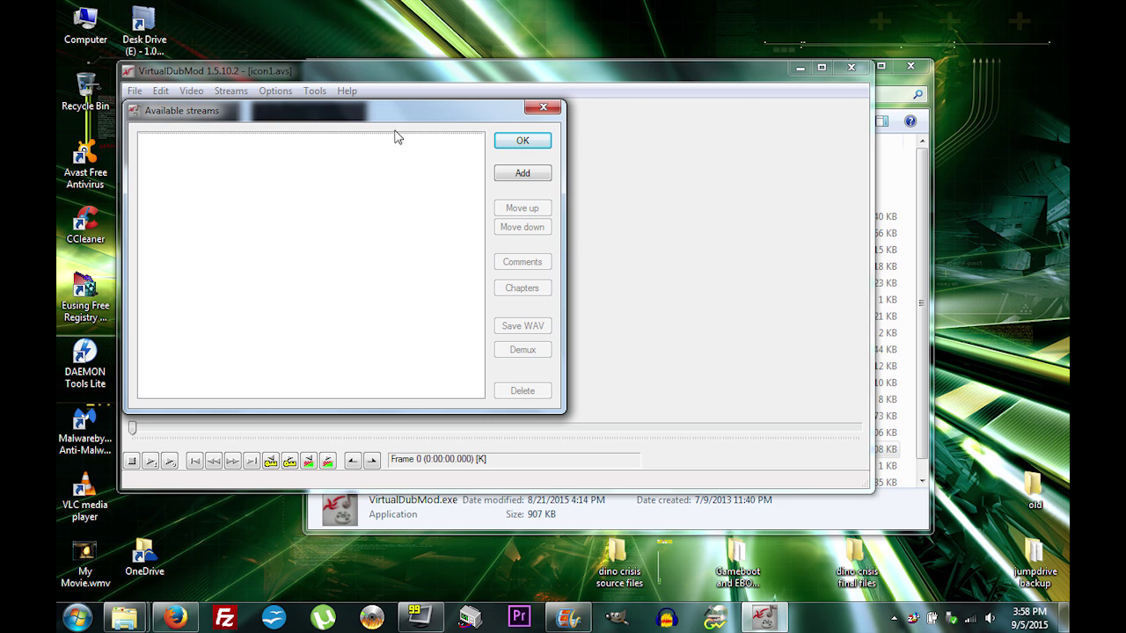
pyautogui.click(533, 141)
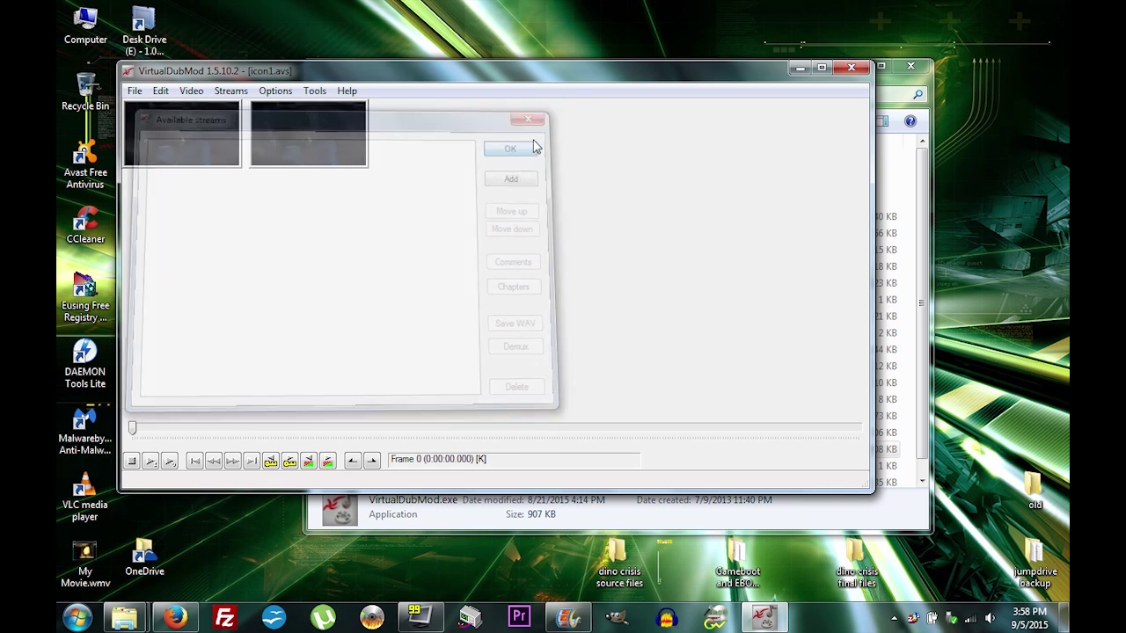
# Step: Save the processed video to the Desktop as an AVI named icon1VDM and close VirtualDubMod
pyautogui.click(135, 92)
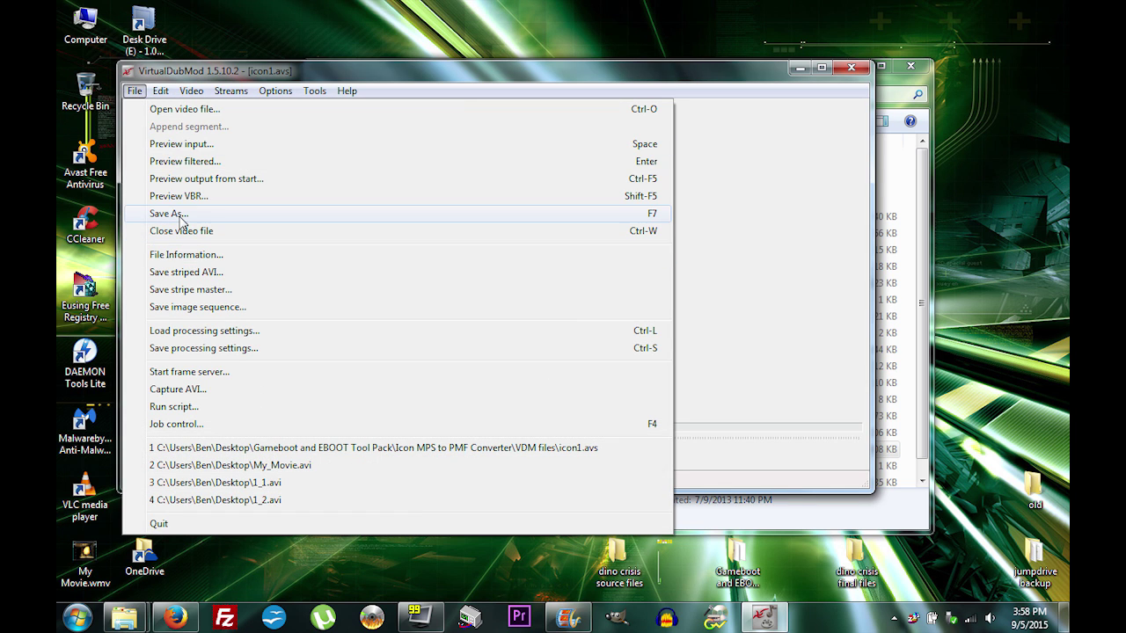
pyautogui.click(169, 214)
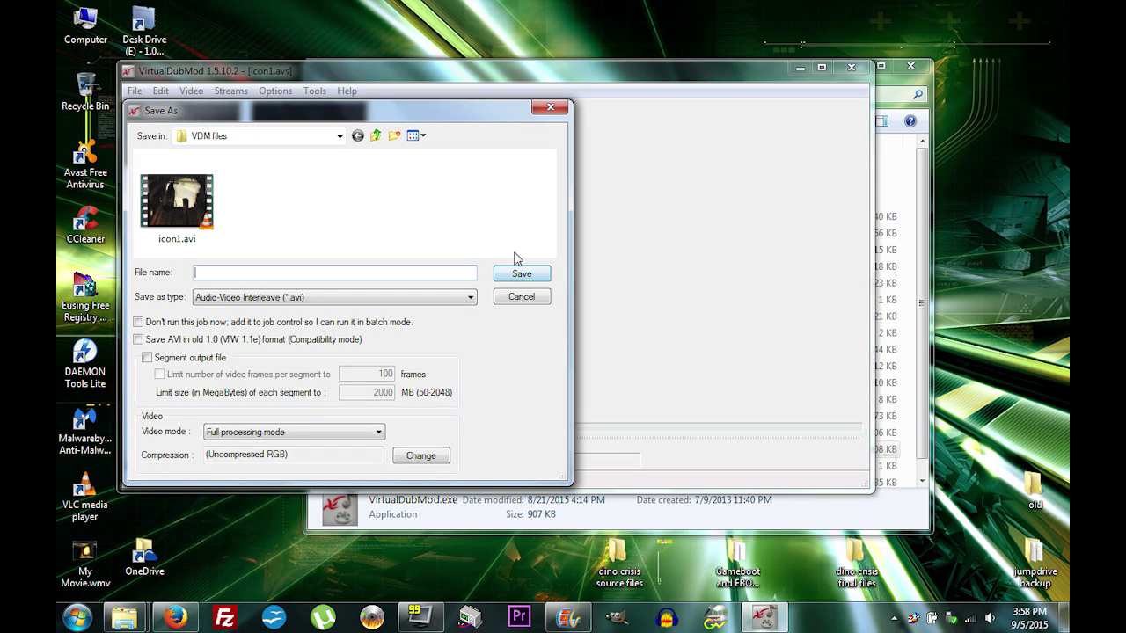
pyautogui.click(339, 137)
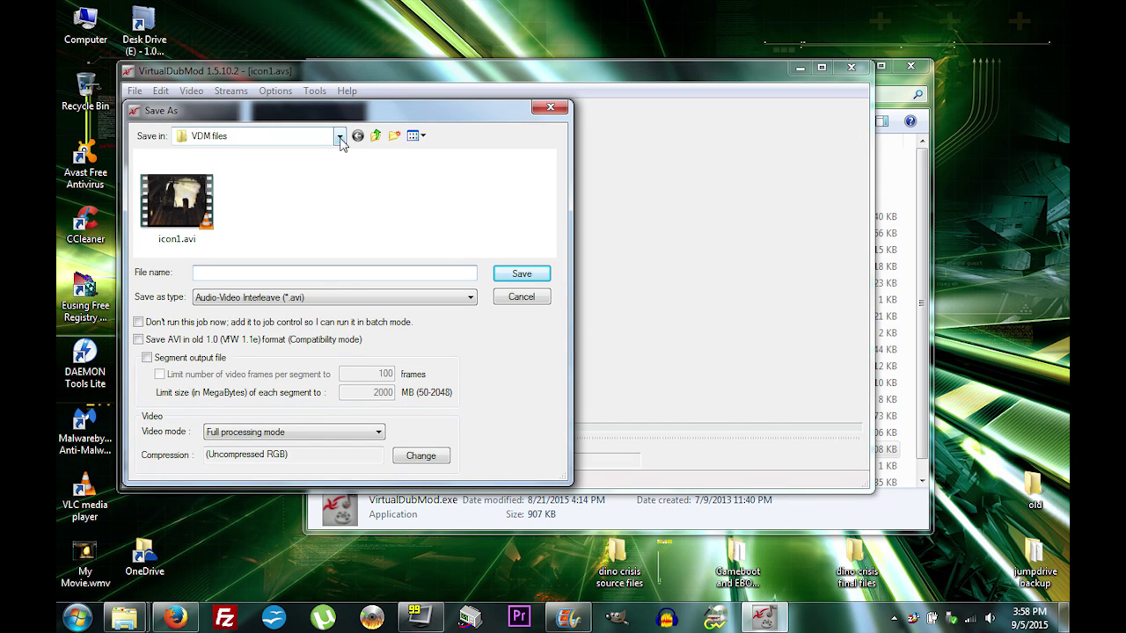
pyautogui.click(207, 154)
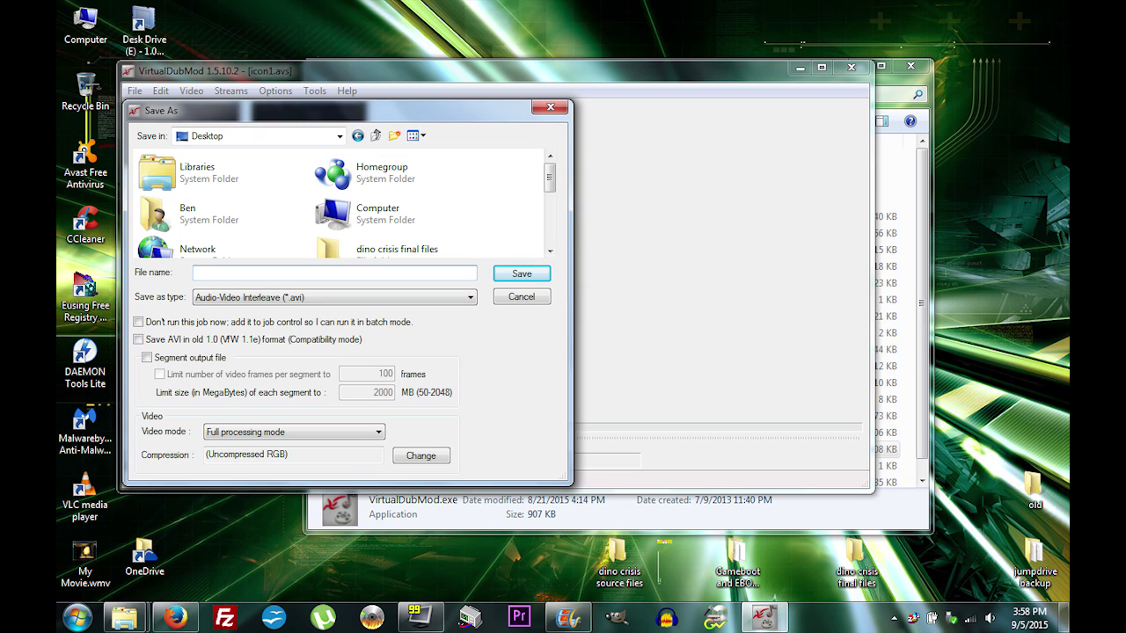
pyautogui.write('iso')
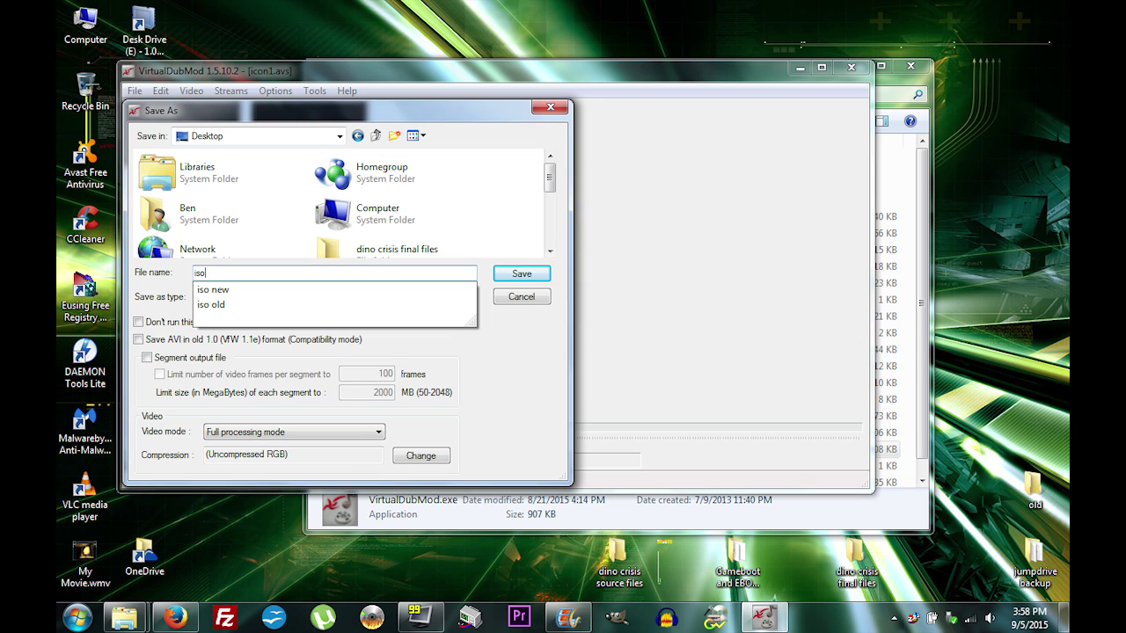
pyautogui.write('con1VDM')
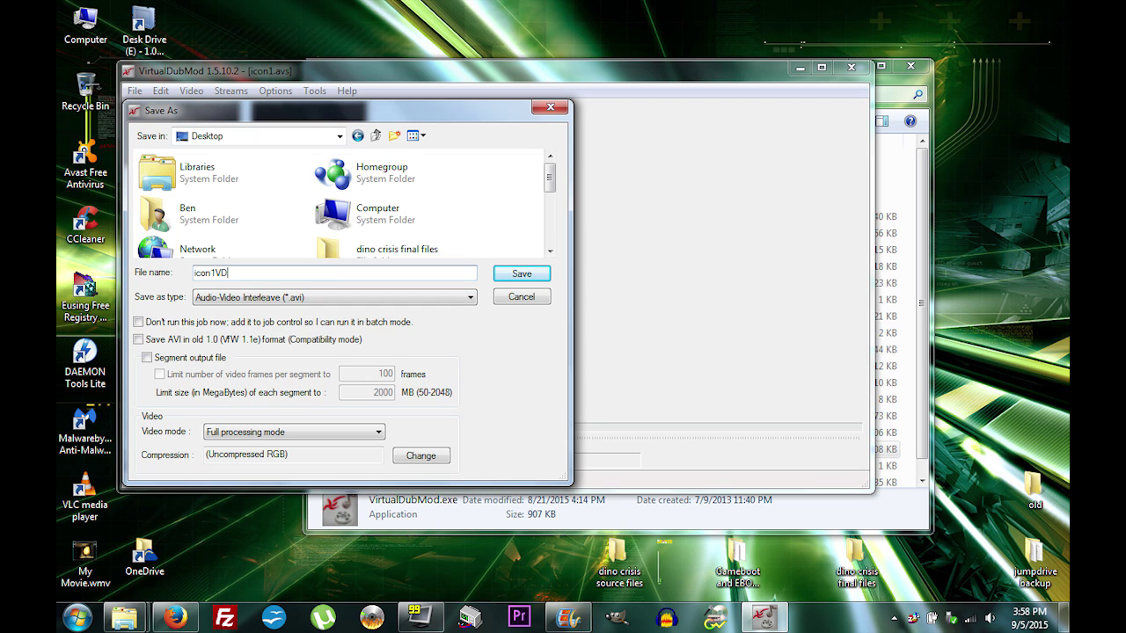
pyautogui.click(522, 274)
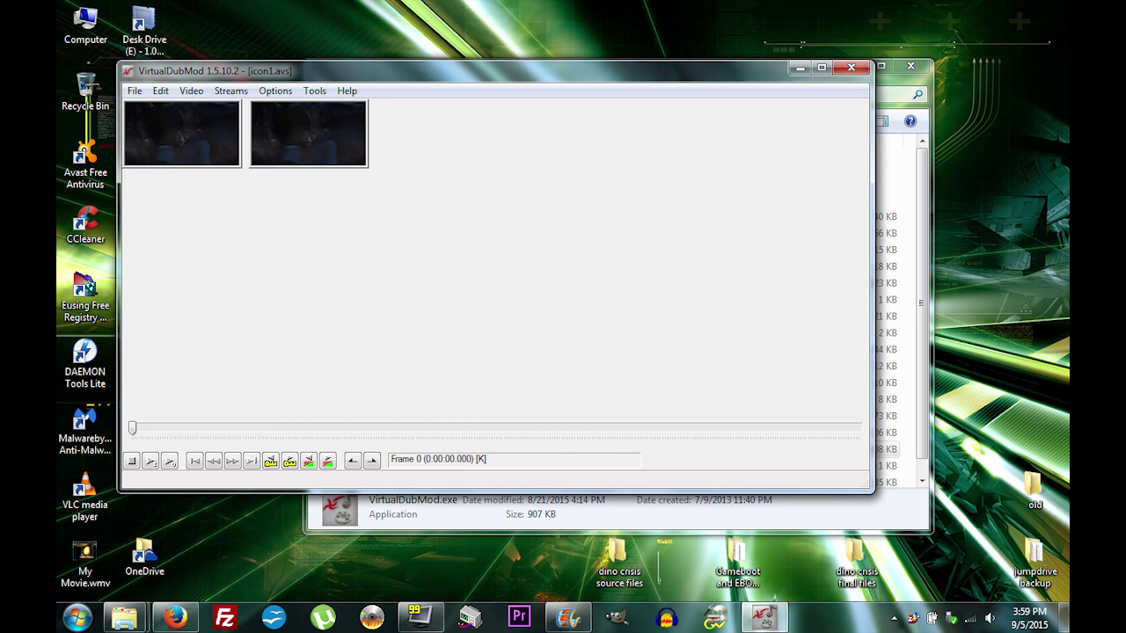
pyautogui.click(857, 68)
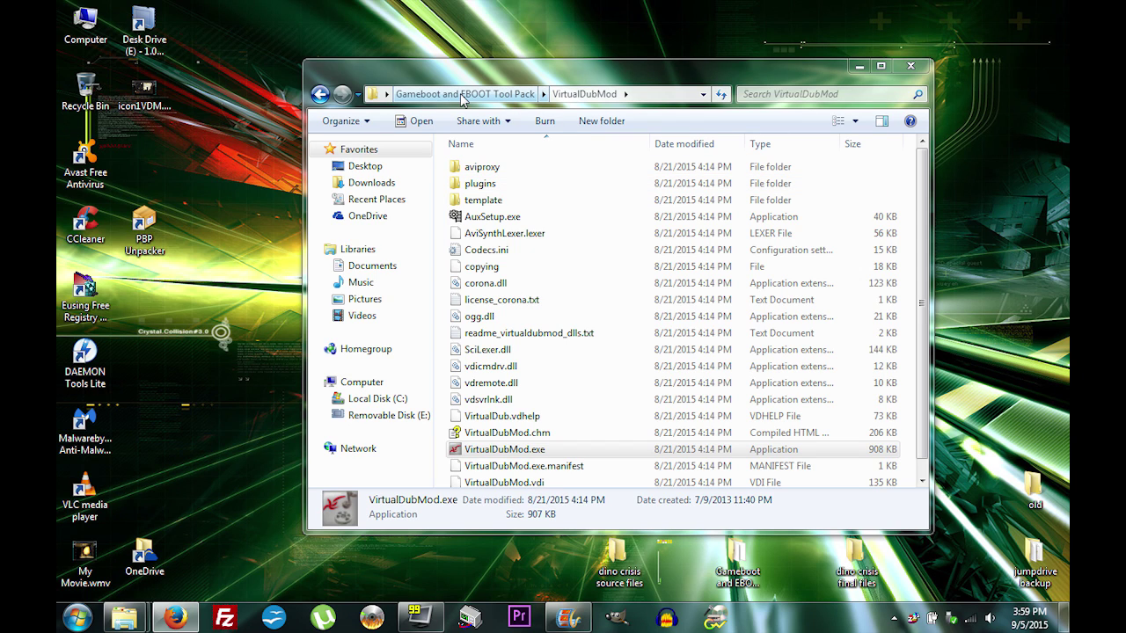
# Step: Launch UmdStreamComposer.exe from the tool pack's UMD Stream Composer folder, with the always-ask option for opening this file turned off
pyautogui.click(489, 94)
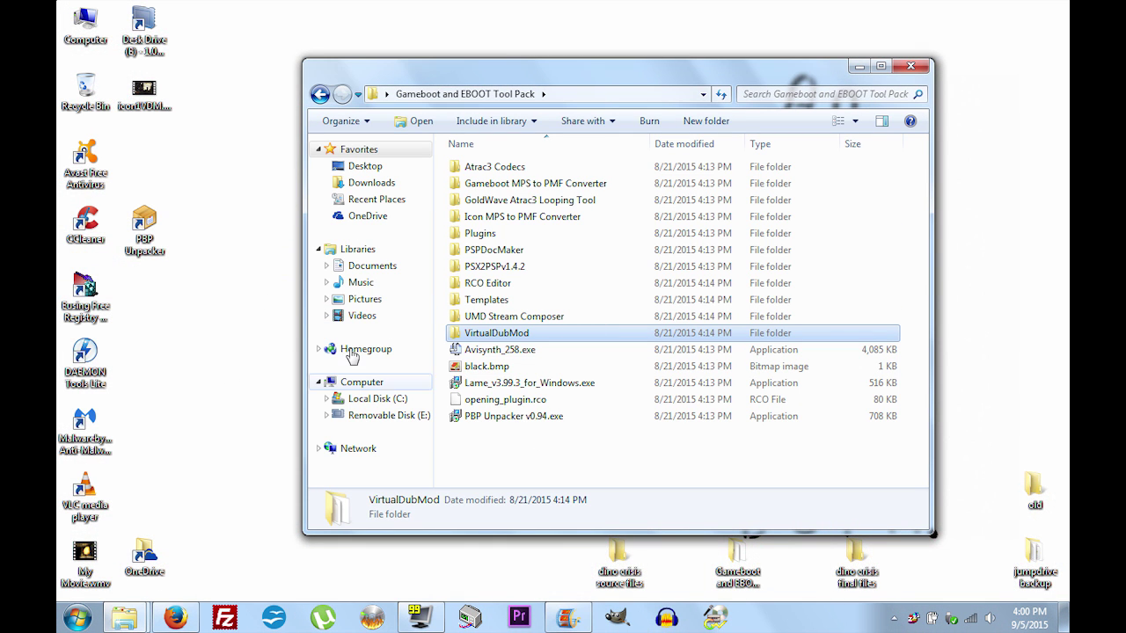
pyautogui.click(367, 268)
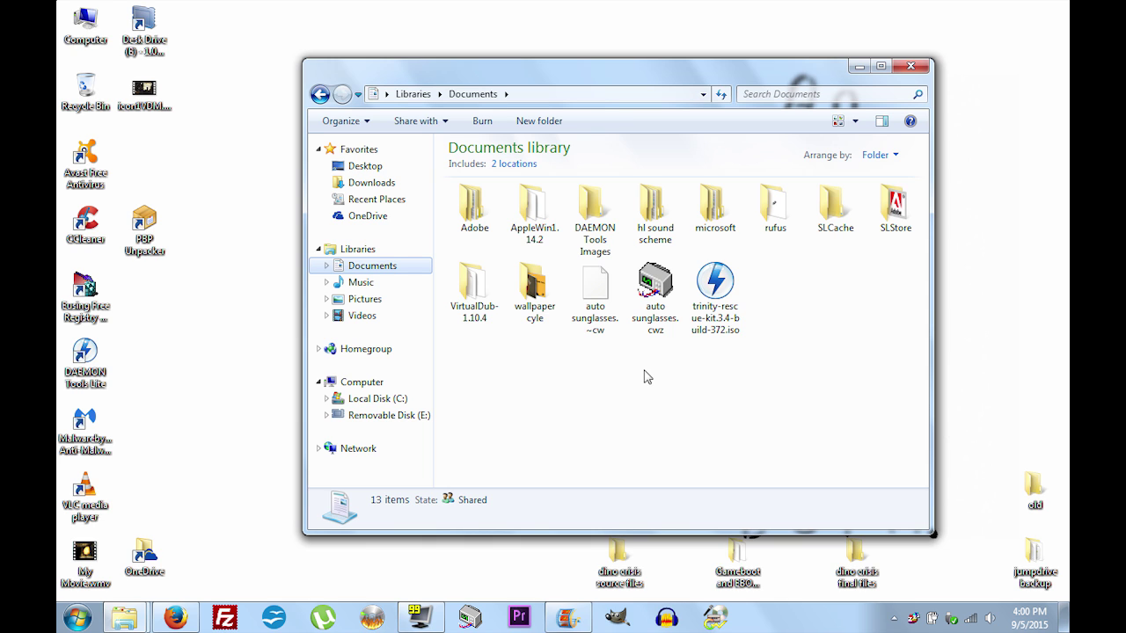
pyautogui.click(320, 94)
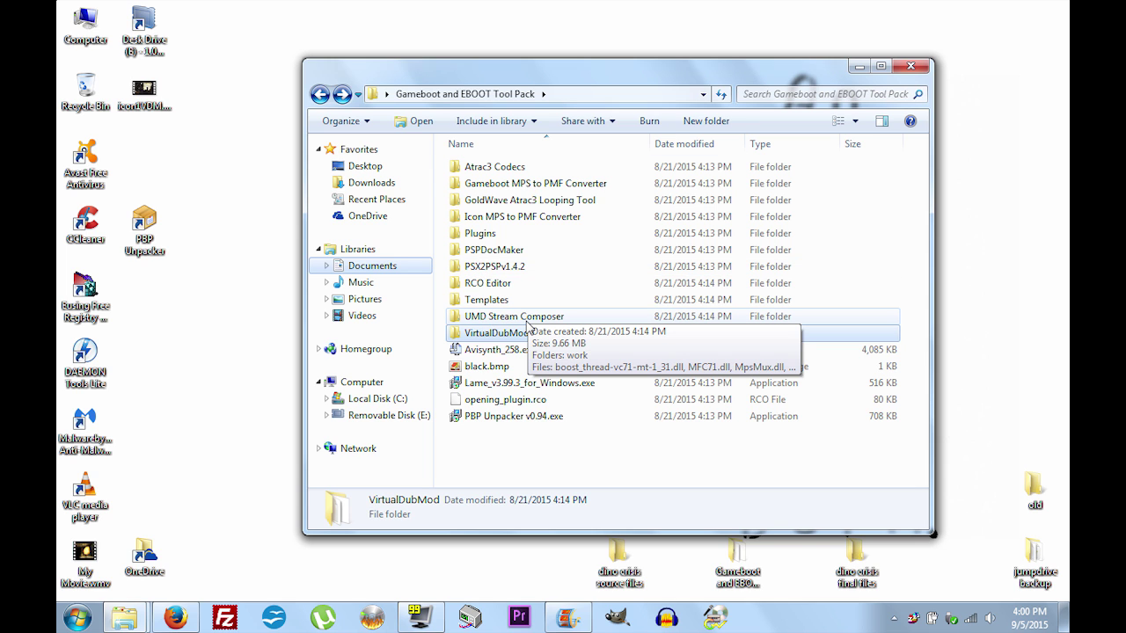
pyautogui.doubleClick(529, 317)
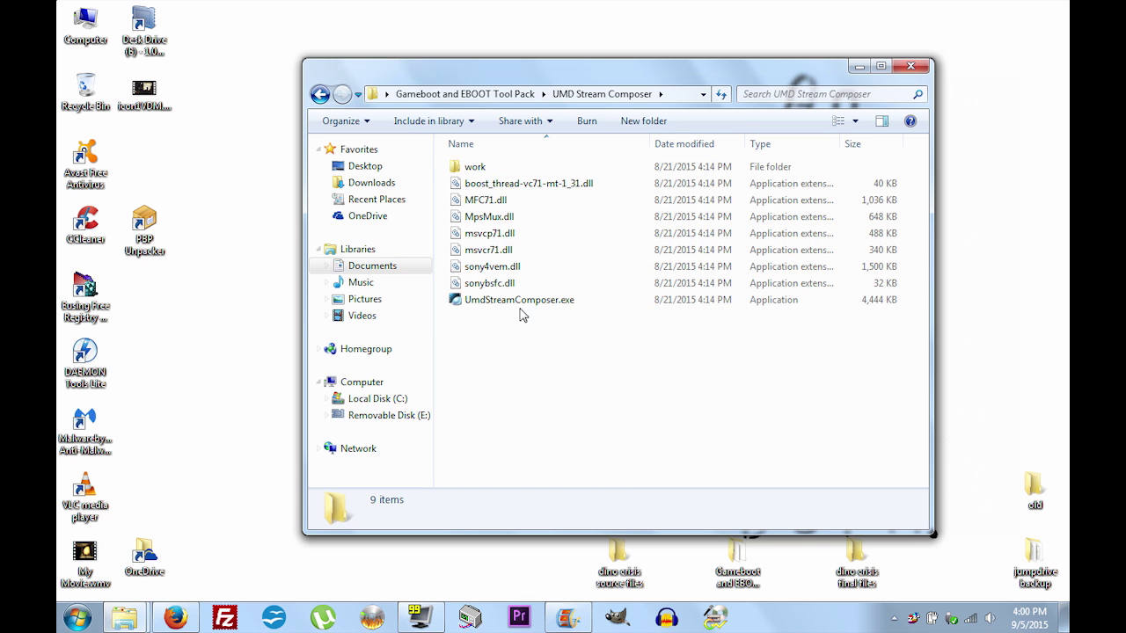
pyautogui.click(527, 300)
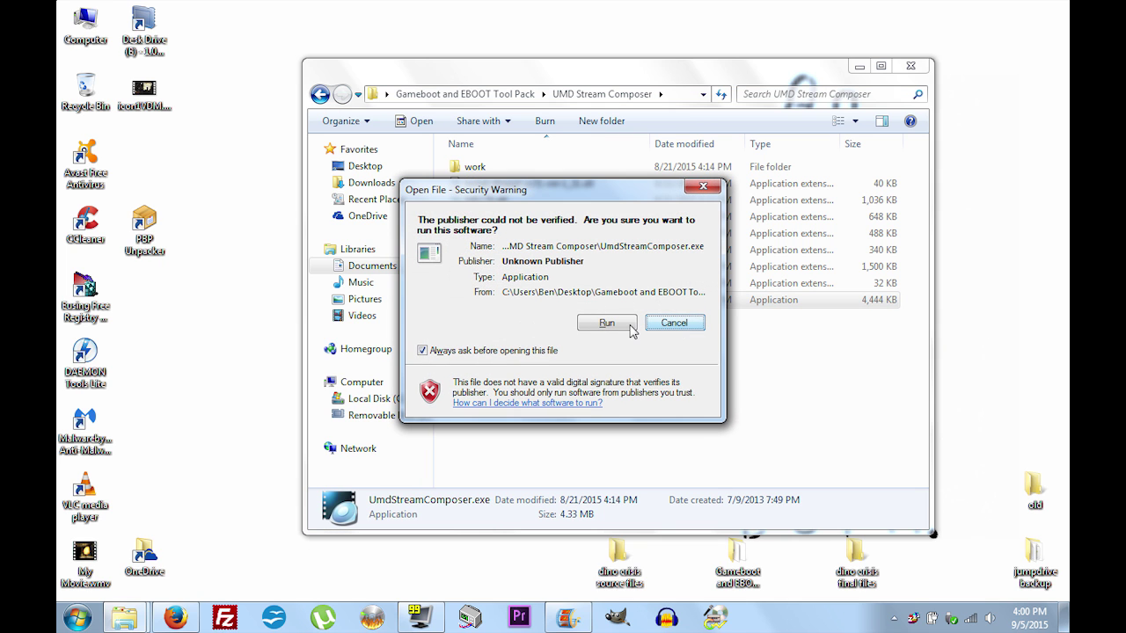
pyautogui.click(420, 351)
pyautogui.click(617, 320)
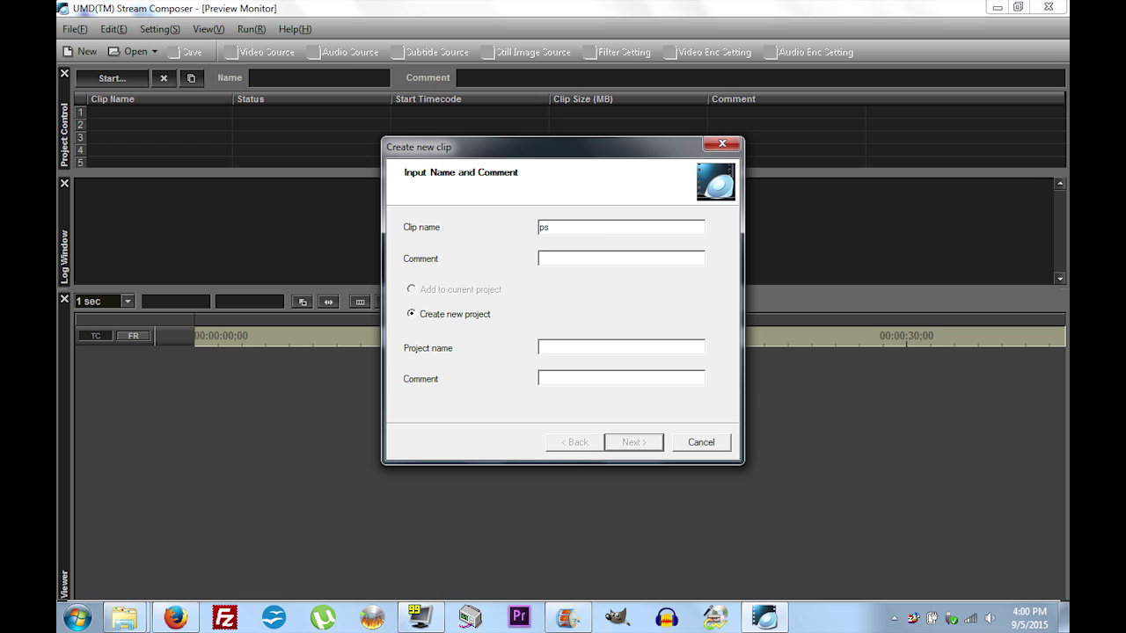
# Step: Name both the new clip and its new project psp
pyautogui.write('p')
pyautogui.write('psp')
pyautogui.click(635, 442)
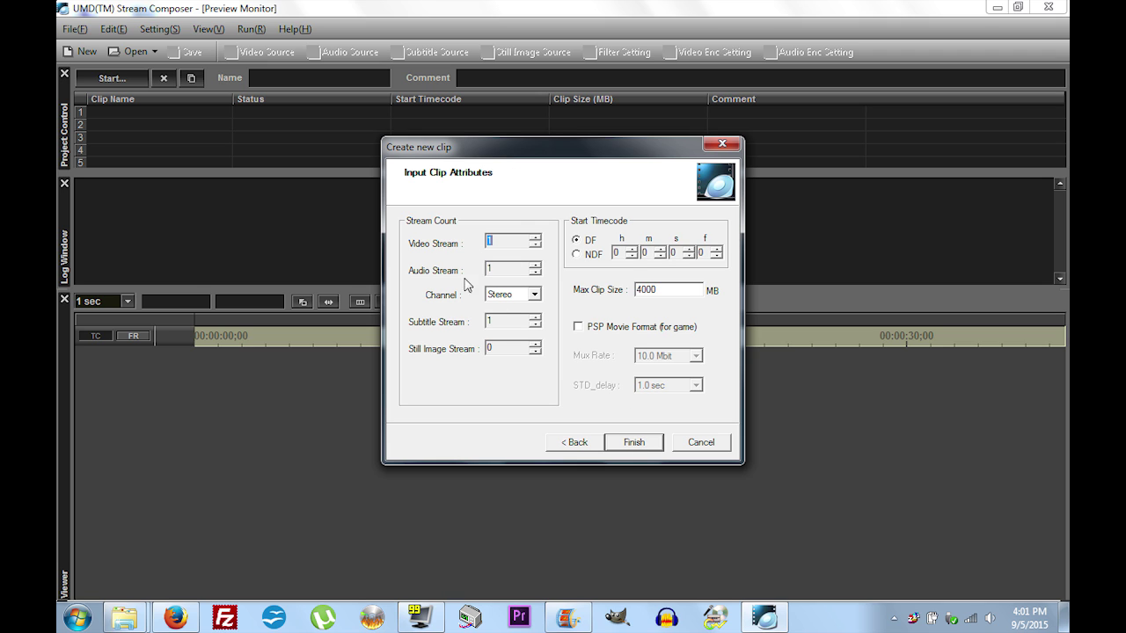
# Step: Create the clip with 0 audio streams, a max clip size of 1 MB and PSP Movie Format (for game) enabled
pyautogui.click(536, 273)
pyautogui.doubleClick(651, 290)
pyautogui.write('1')
pyautogui.click(578, 328)
pyautogui.click(630, 445)
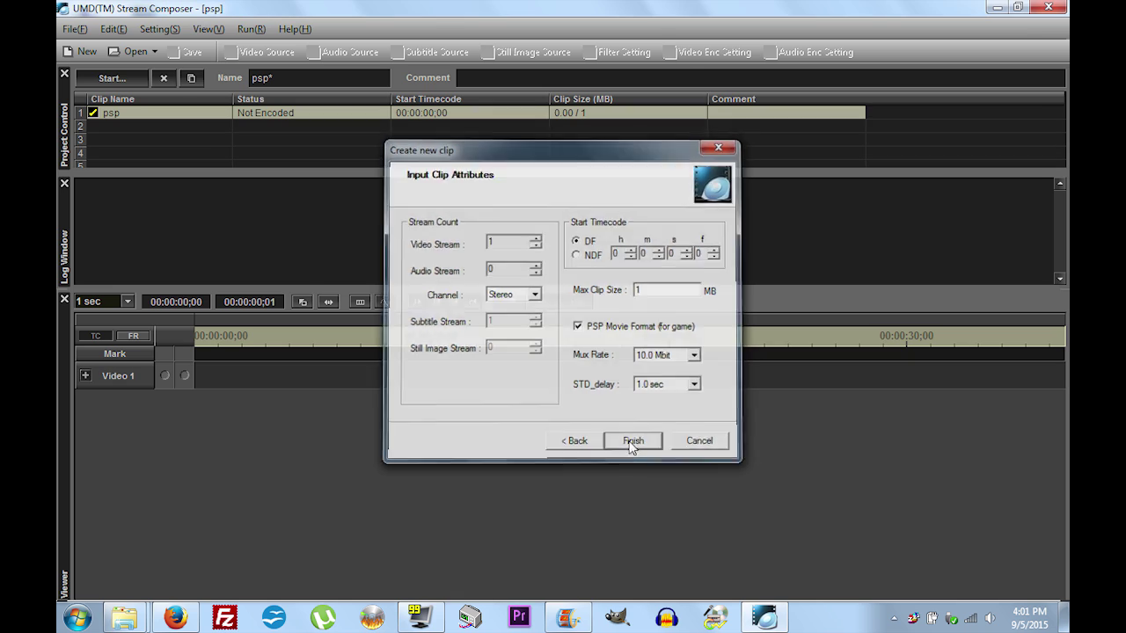
pyautogui.click(630, 442)
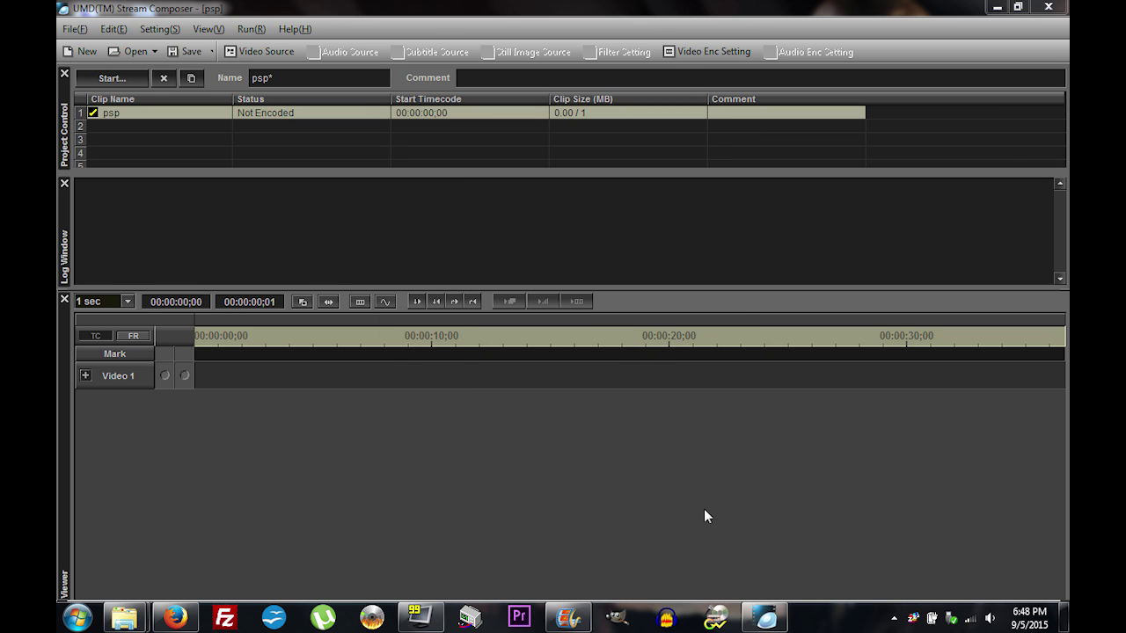
# Step: Add icon1VDM.avi from the Desktop as the video source of Stream 1
pyautogui.click(266, 54)
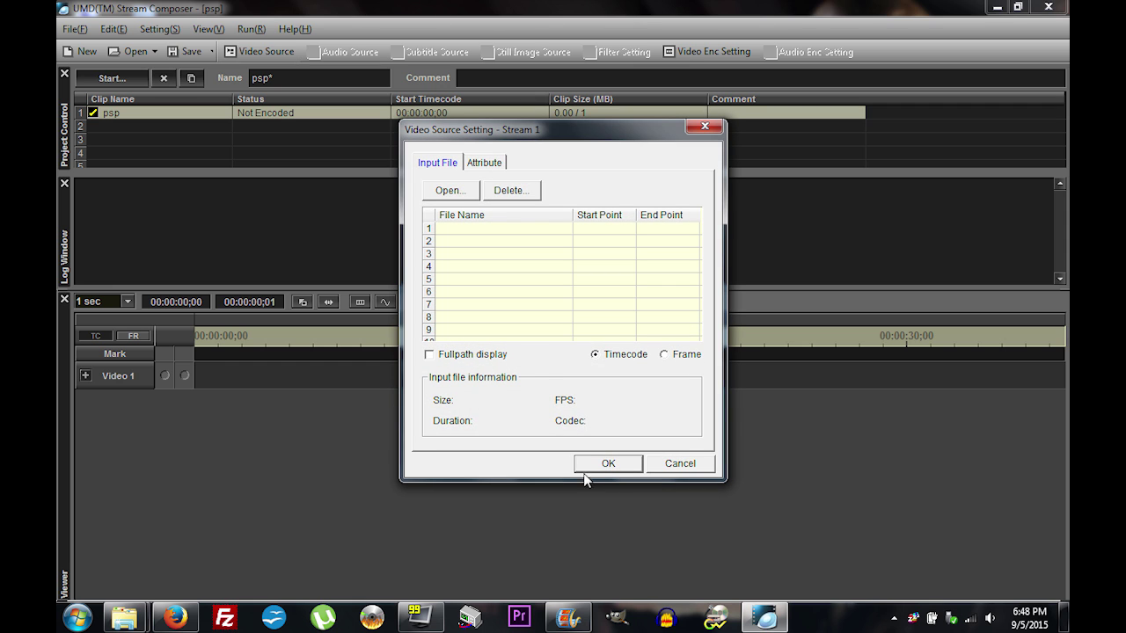
pyautogui.click(452, 191)
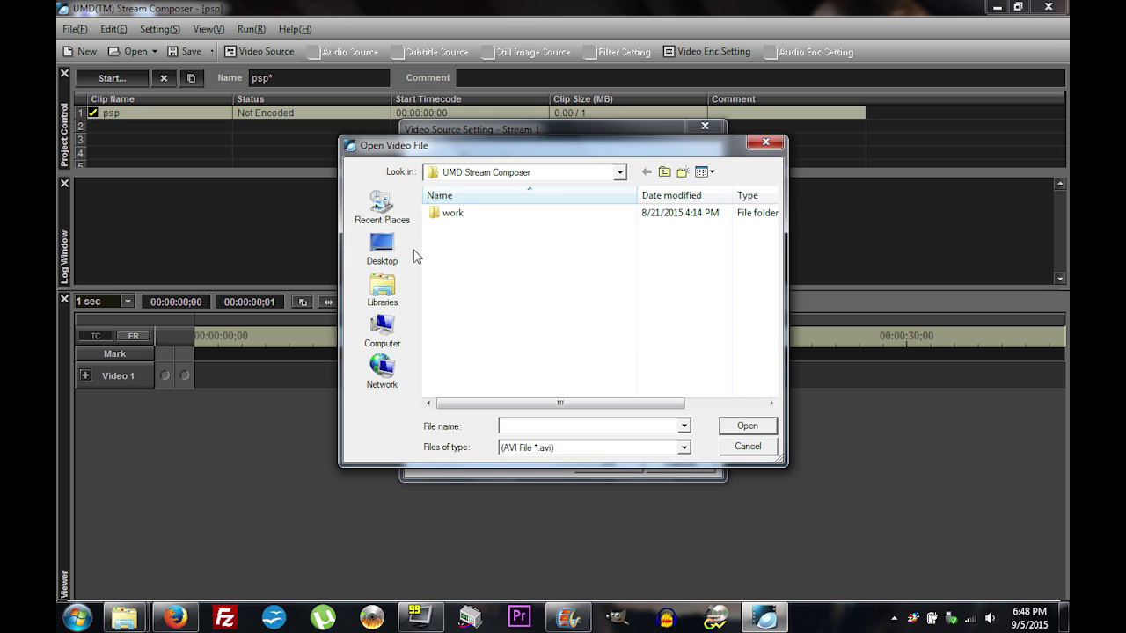
pyautogui.click(382, 257)
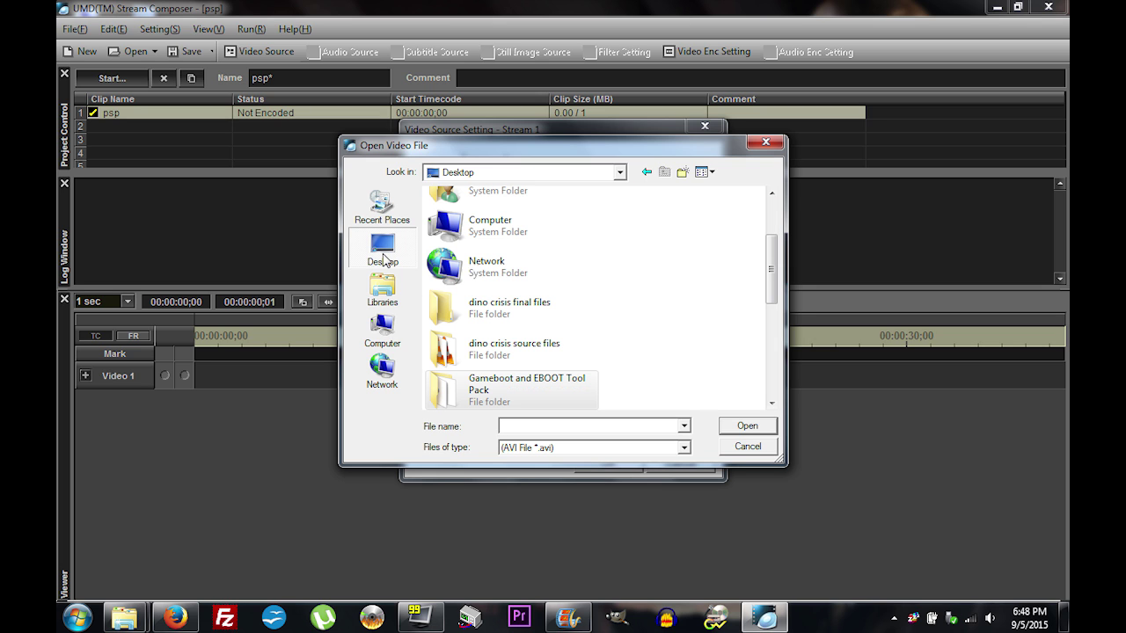
pyautogui.moveTo(772, 268); pyautogui.dragTo(773, 360)
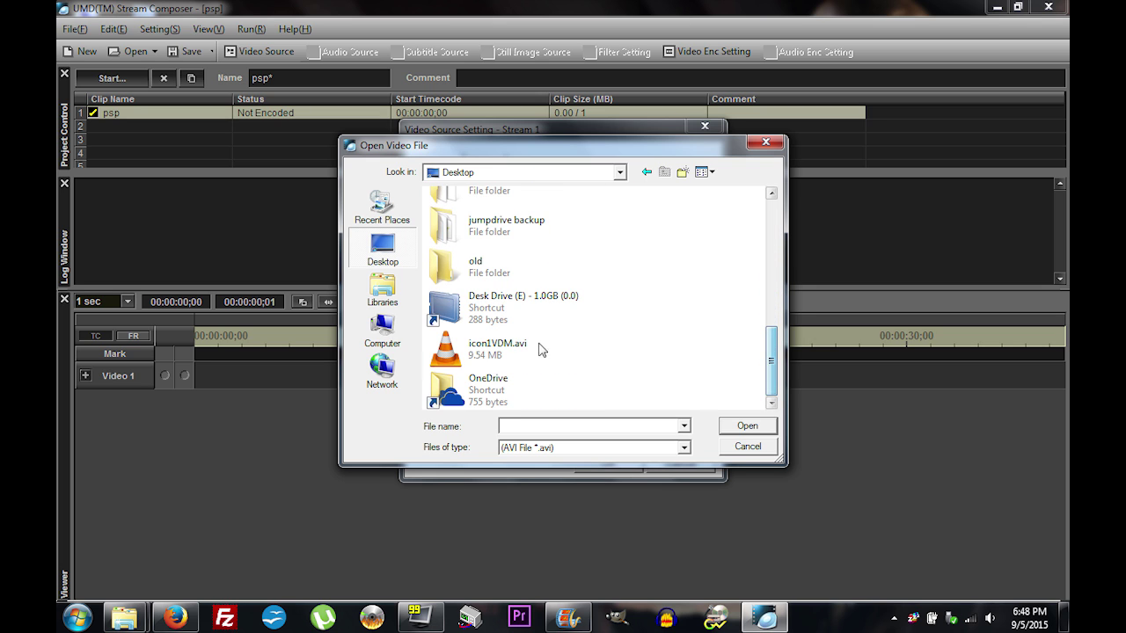
pyautogui.click(517, 358)
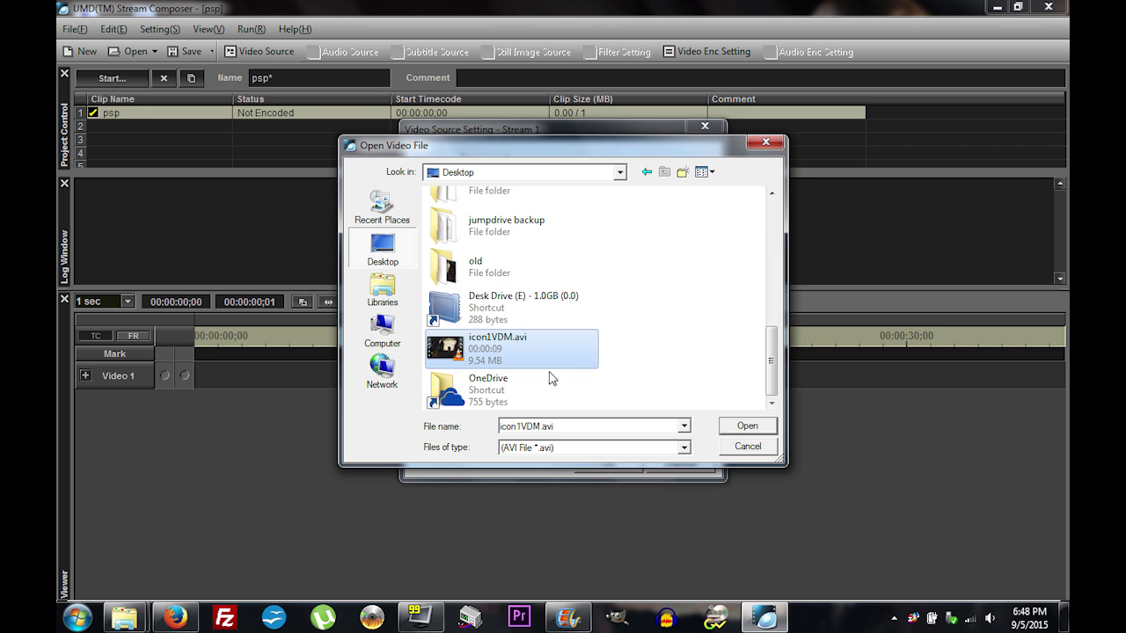
pyautogui.click(747, 426)
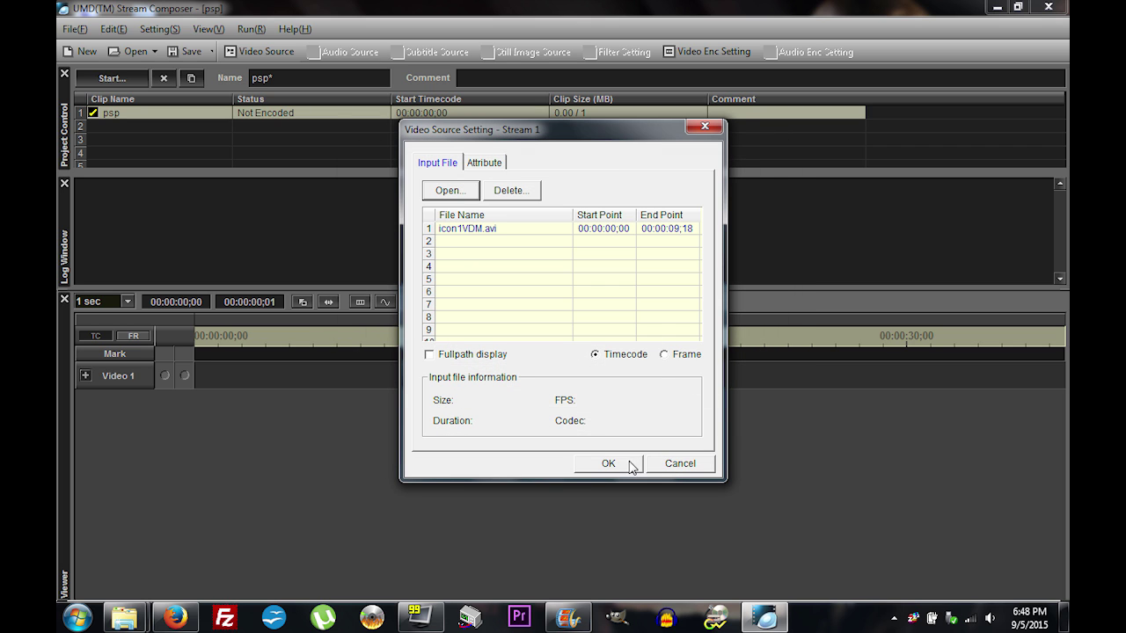
pyautogui.click(608, 464)
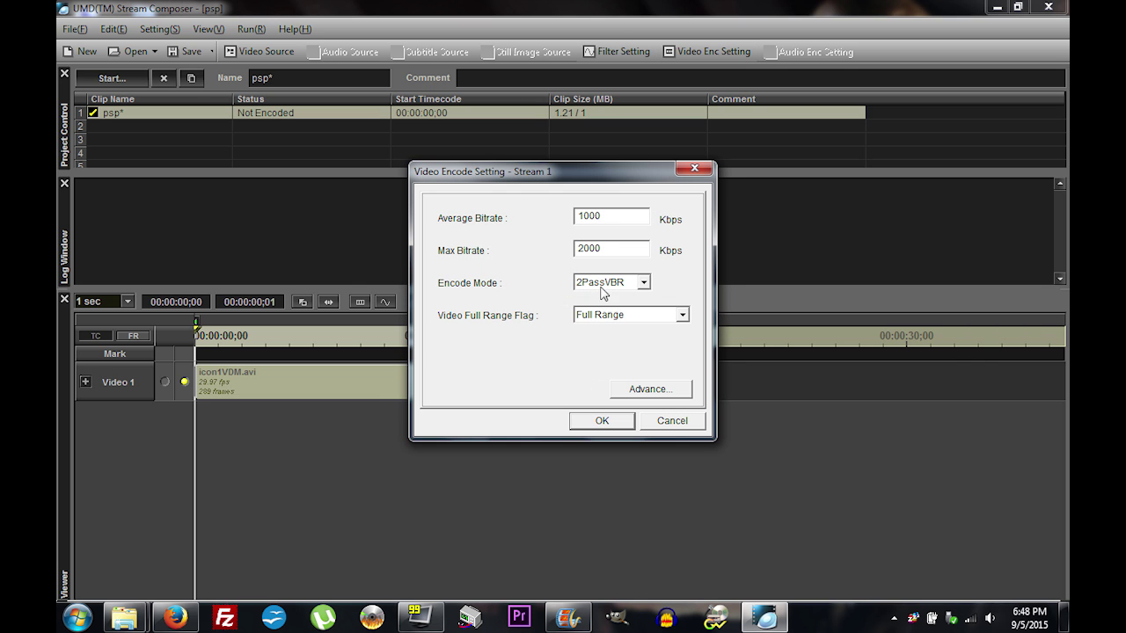
# Step: Set the video encoding of Stream 1 to an average bitrate of 200 Kbps and a max bitrate of 400 Kbps
pyautogui.moveTo(603, 216); pyautogui.dragTo(564, 220)
pyautogui.write('0')
pyautogui.write('200')
pyautogui.press('Tab')
pyautogui.write('400')
pyautogui.click(601, 421)
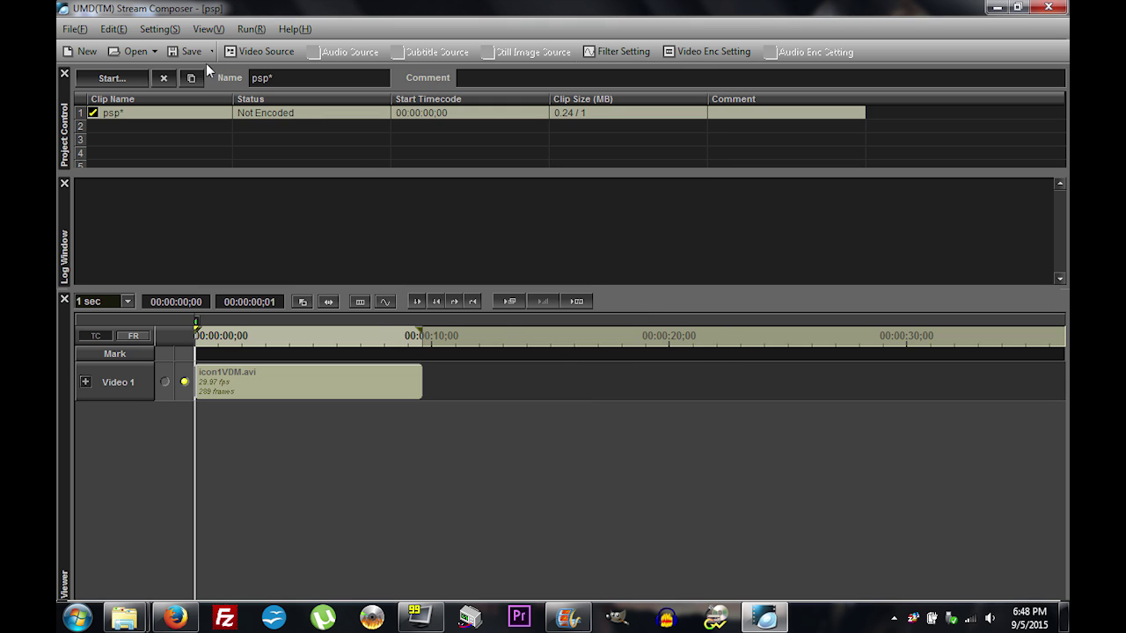
# Step: Encode and multiplex the psp clip and close the progress window once both stages complete
pyautogui.click(252, 30)
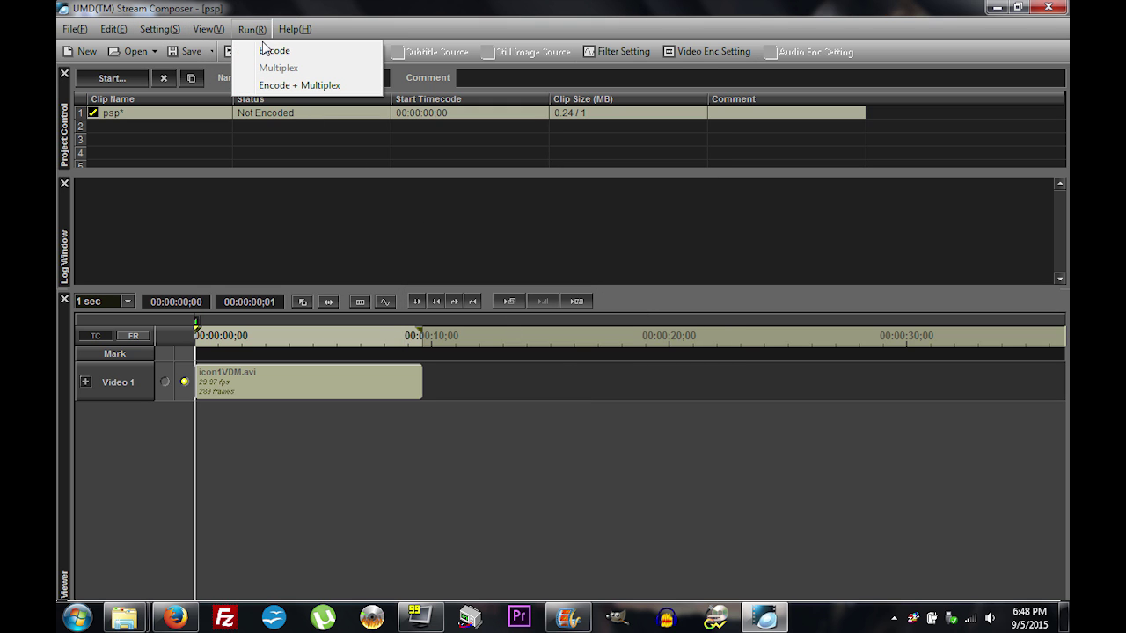
pyautogui.click(284, 85)
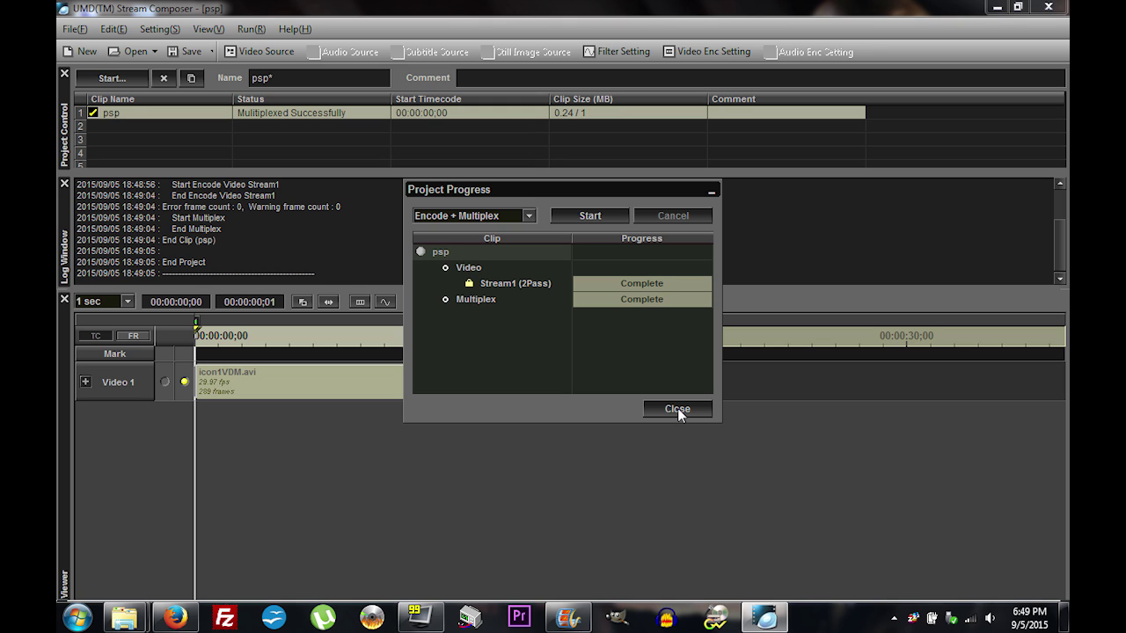
pyautogui.click(677, 408)
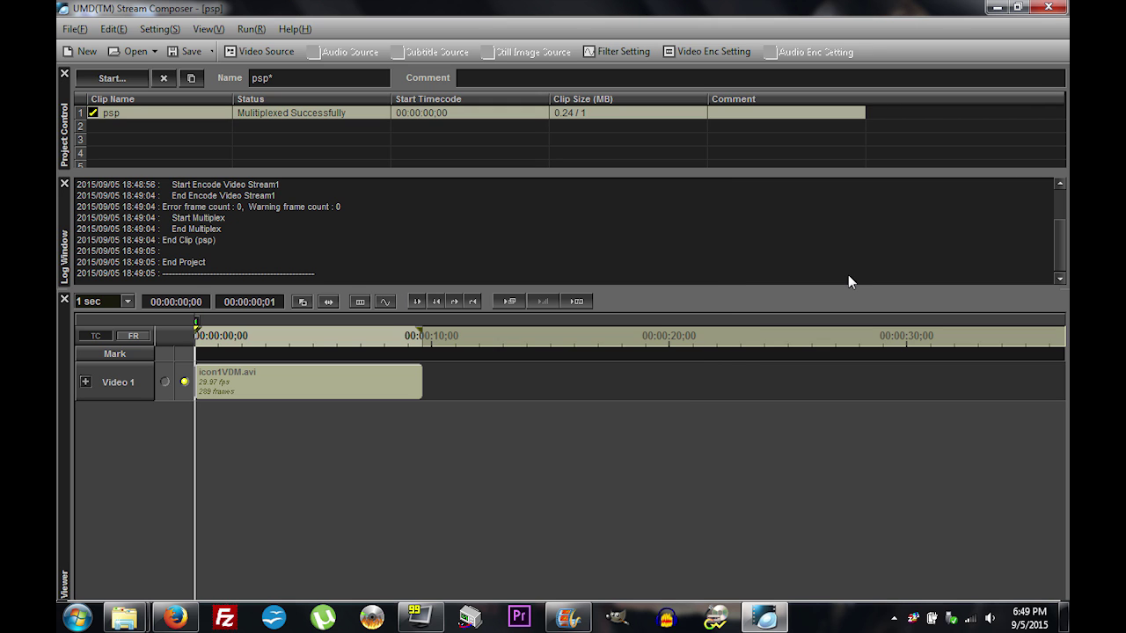
# Step: Exit UMD Stream Composer without saving the clip or project, and minimize its program folder window
pyautogui.click(1042, 8)
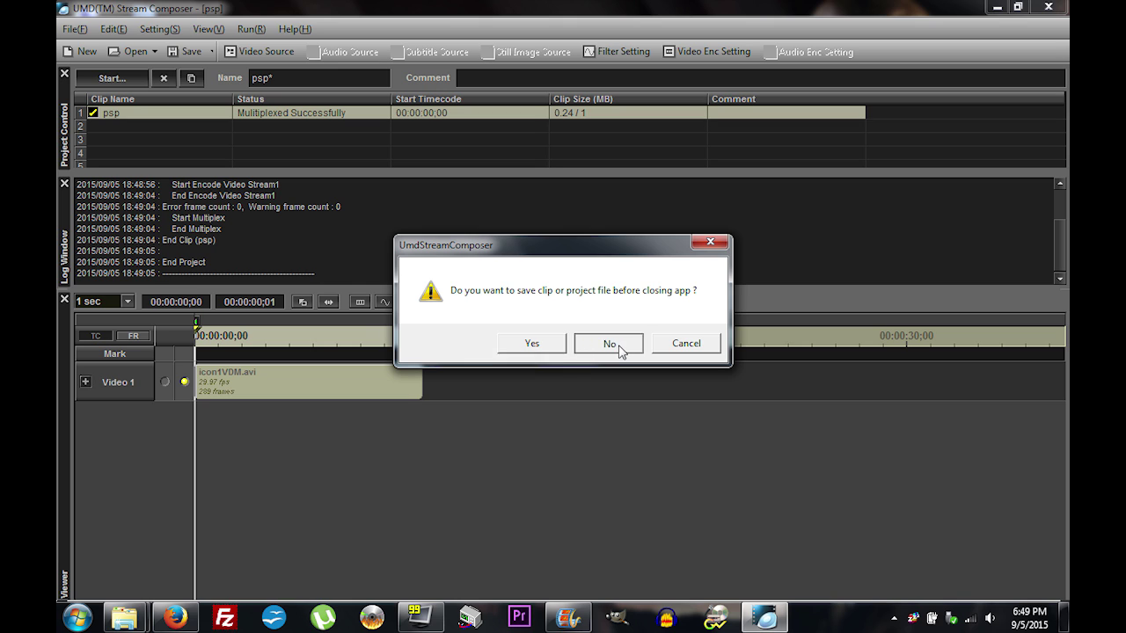
pyautogui.click(623, 345)
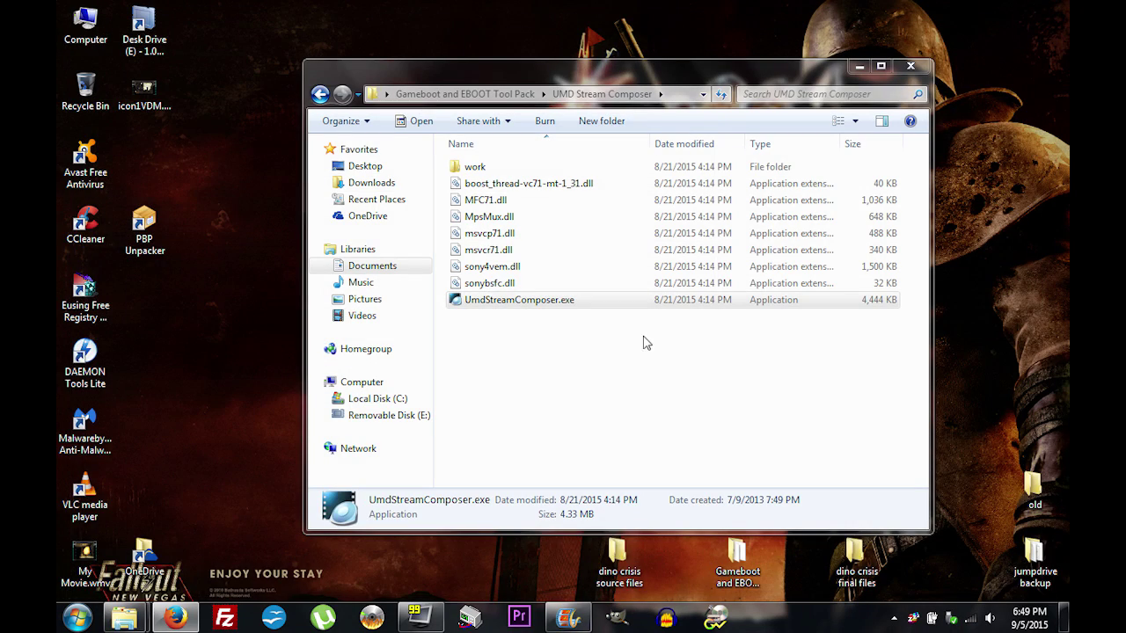
pyautogui.click(859, 67)
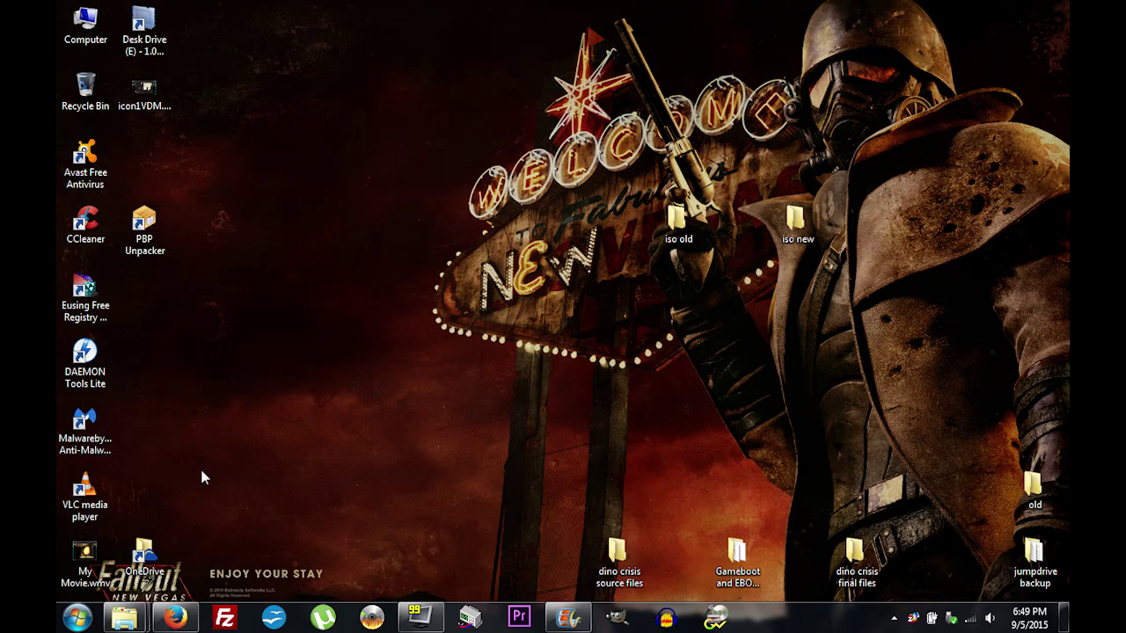
# Step: Open a new Windows Explorer window and go to the UmdStreamComposer folder in the Documents library
pyautogui.moveTo(124, 617)
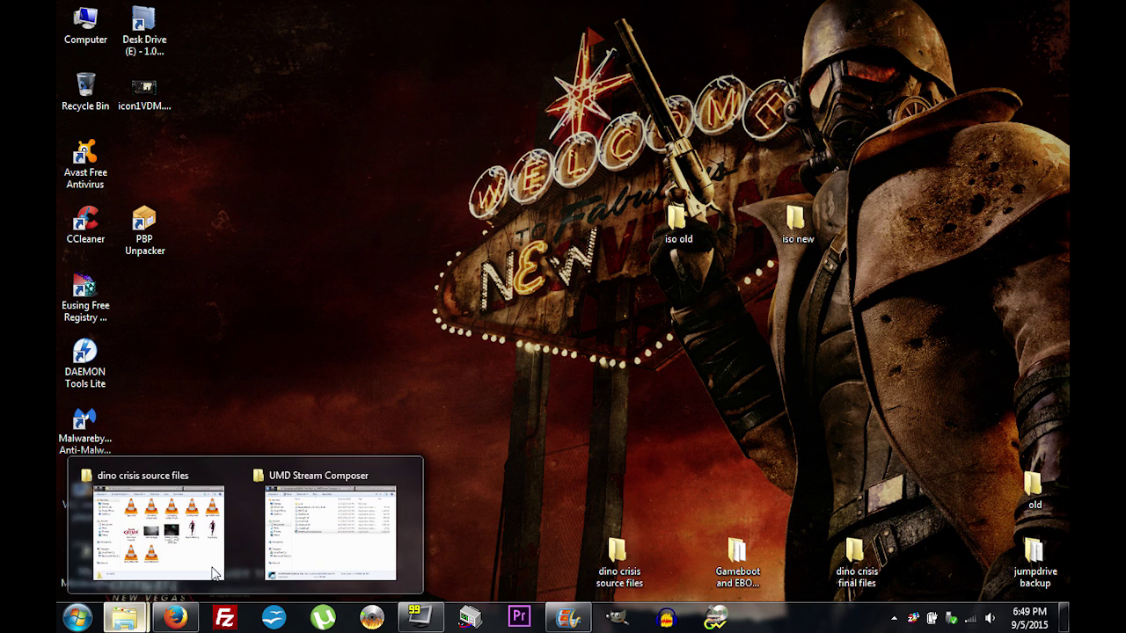
pyautogui.rightClick(124, 618)
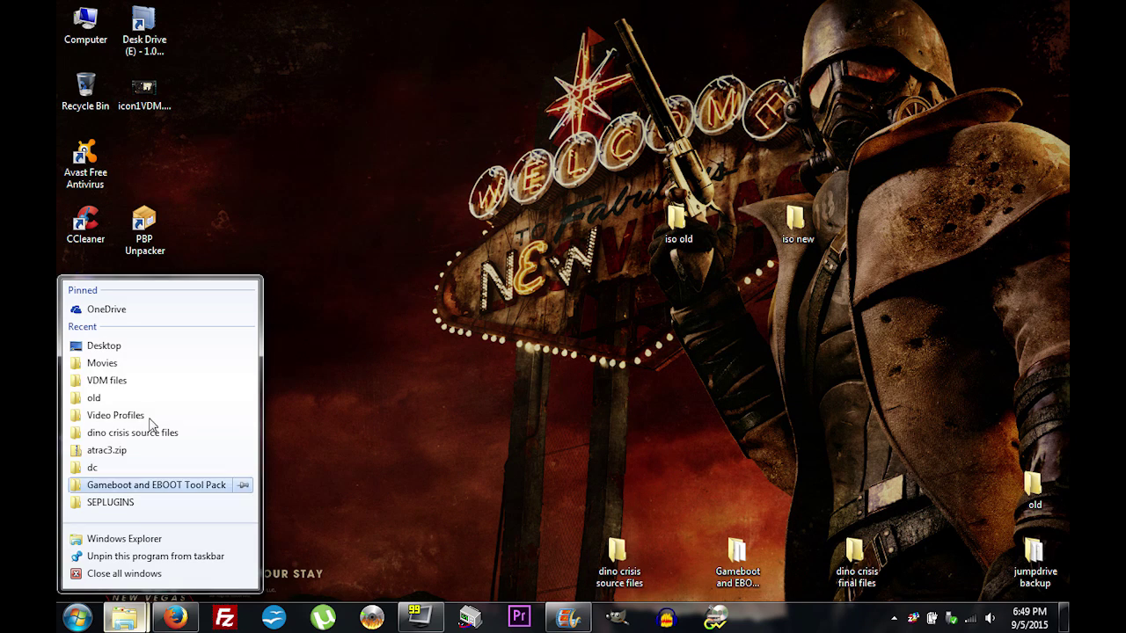
pyautogui.click(132, 539)
pyautogui.doubleClick(531, 223)
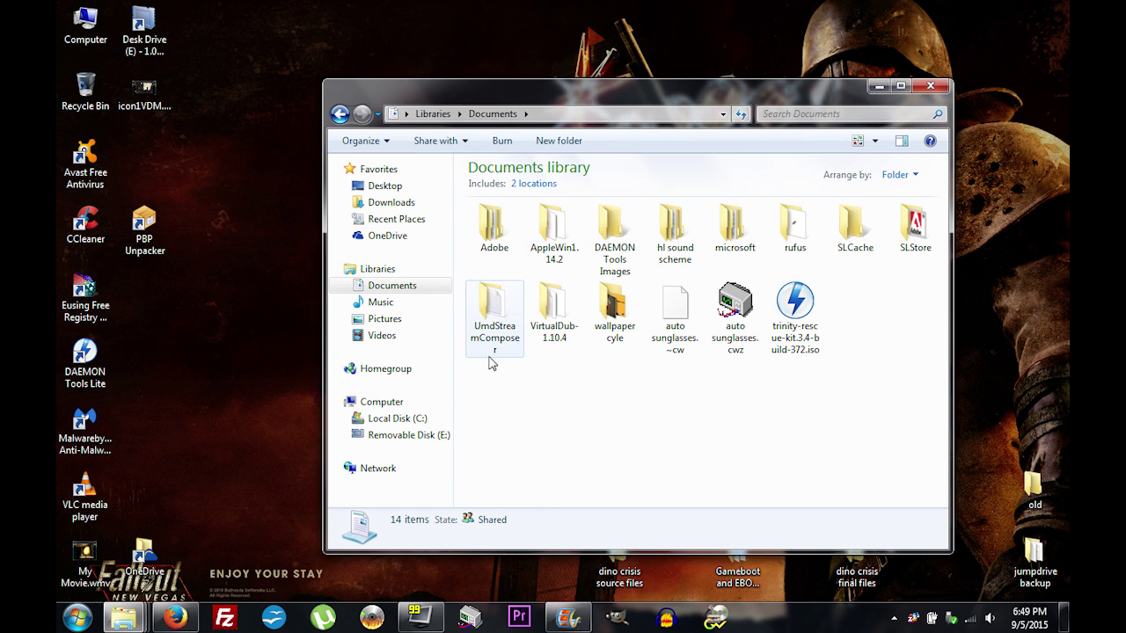
pyautogui.click(492, 299)
pyautogui.doubleClick(491, 299)
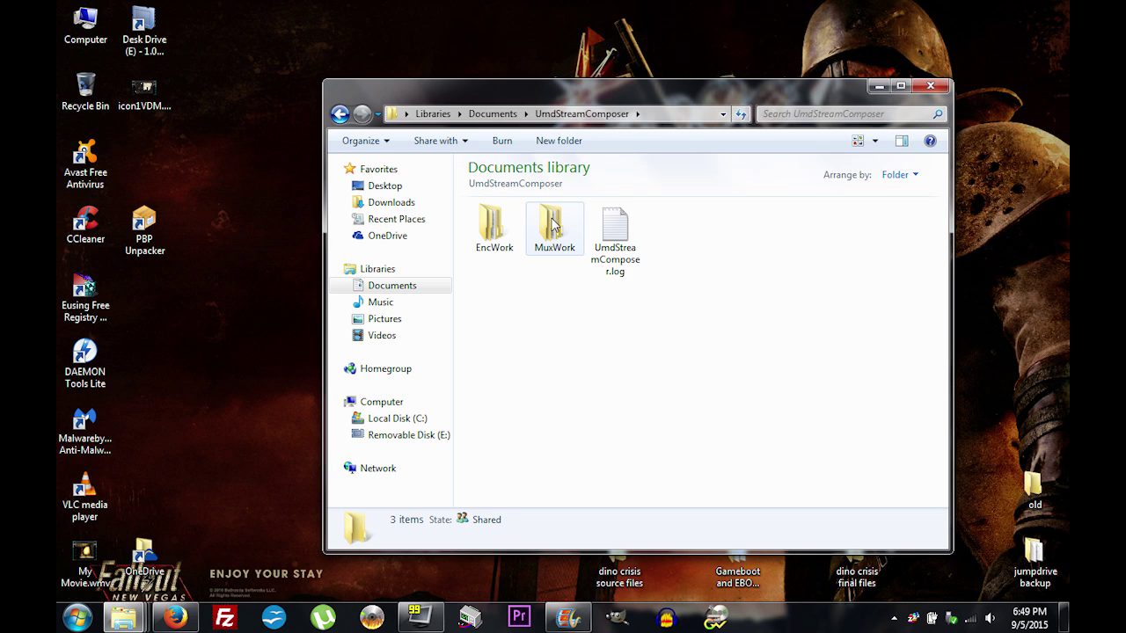
# Step: Open the 00001 folder inside the psp folder of MuxWork and select the 00001.MPS file
pyautogui.doubleClick(552, 225)
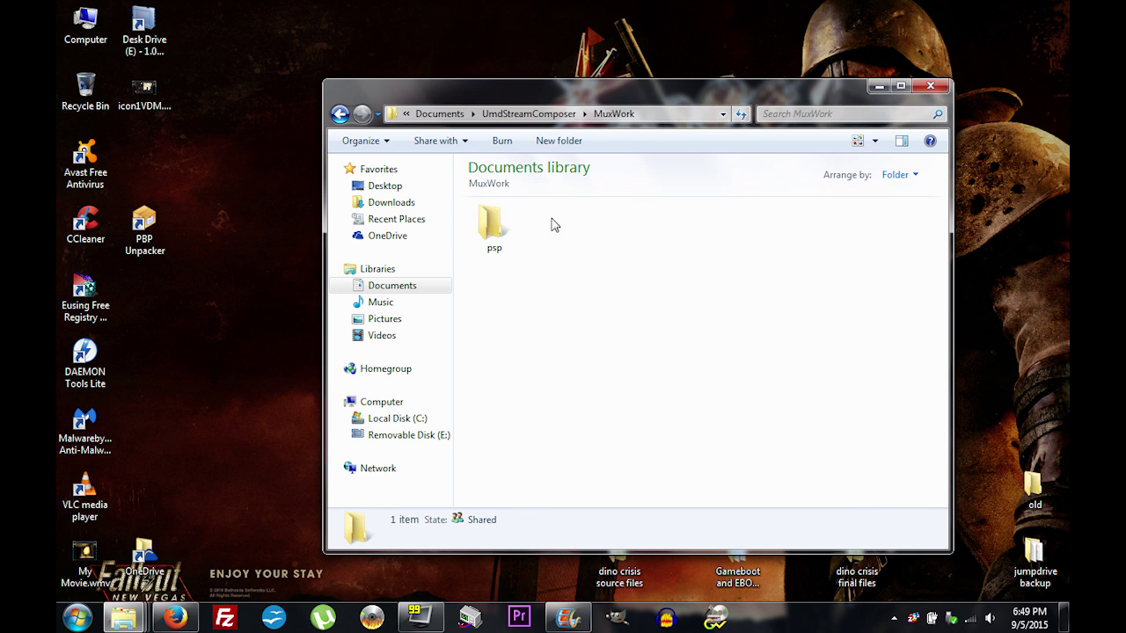
pyautogui.doubleClick(490, 226)
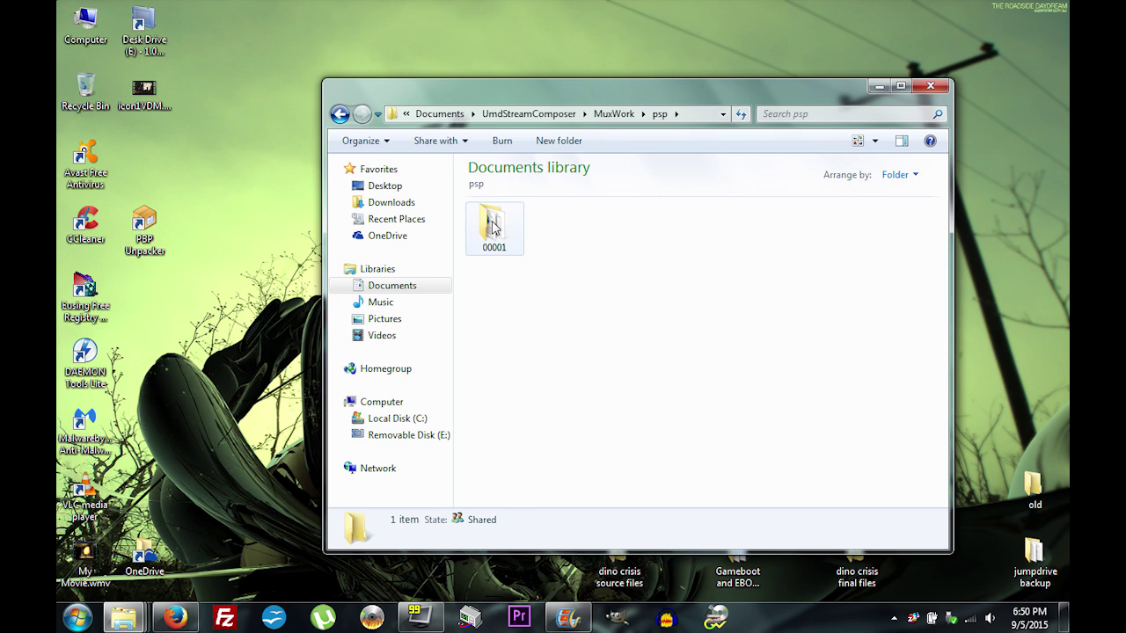
pyautogui.doubleClick(492, 227)
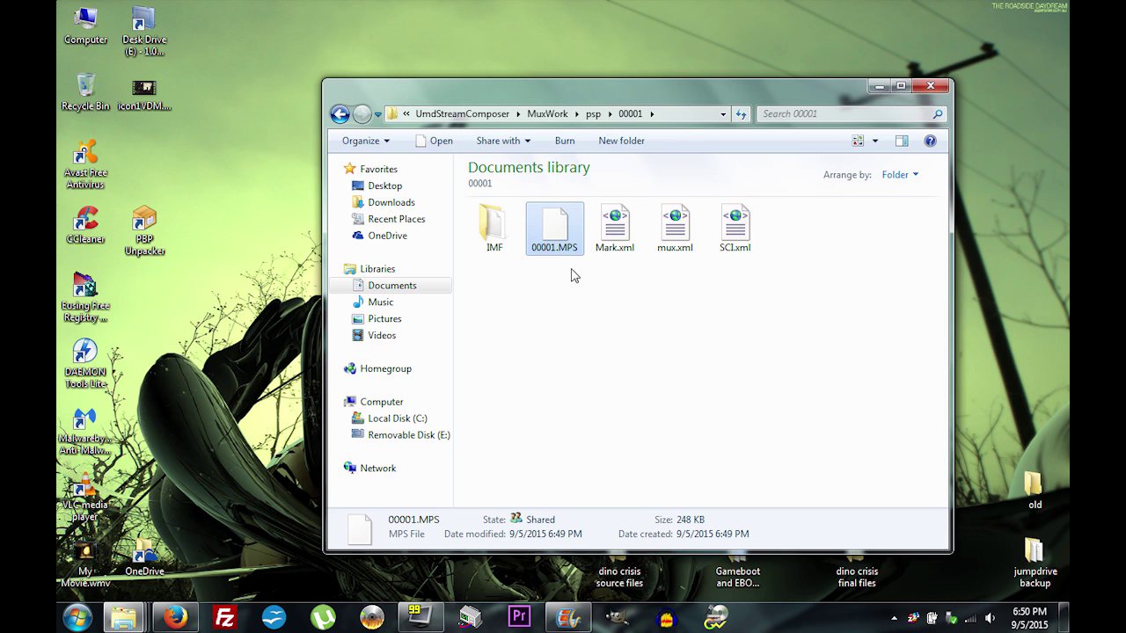
pyautogui.click(535, 288)
pyautogui.click(559, 239)
# Step: Check the size of 00001.MPS against the movie project in Windows Live Movie Maker
pyautogui.click(567, 618)
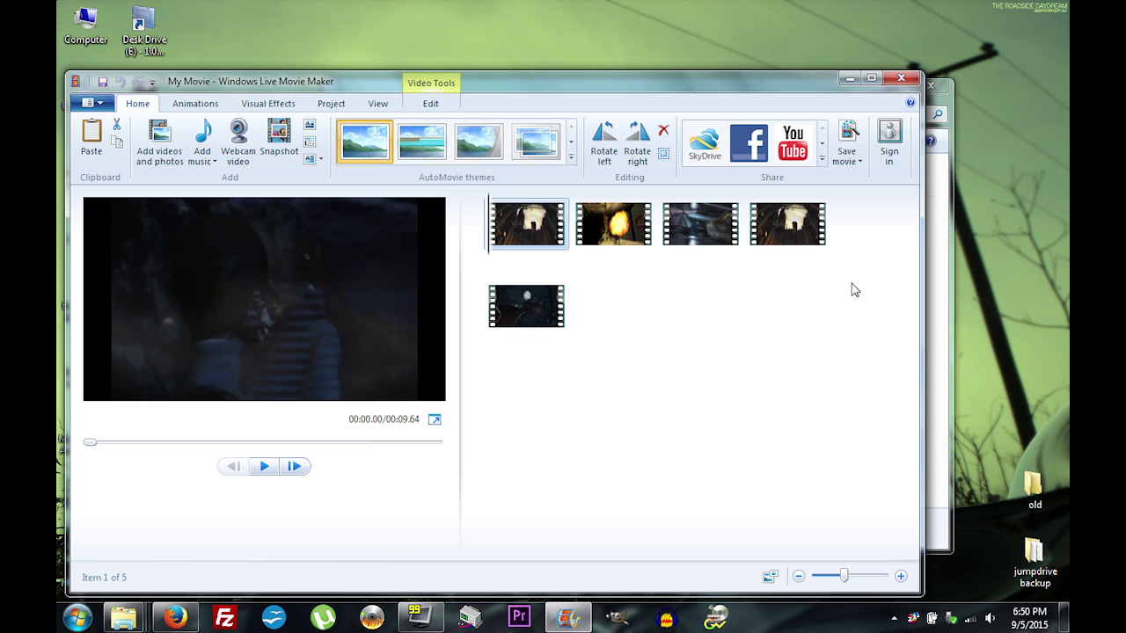
pyautogui.click(943, 185)
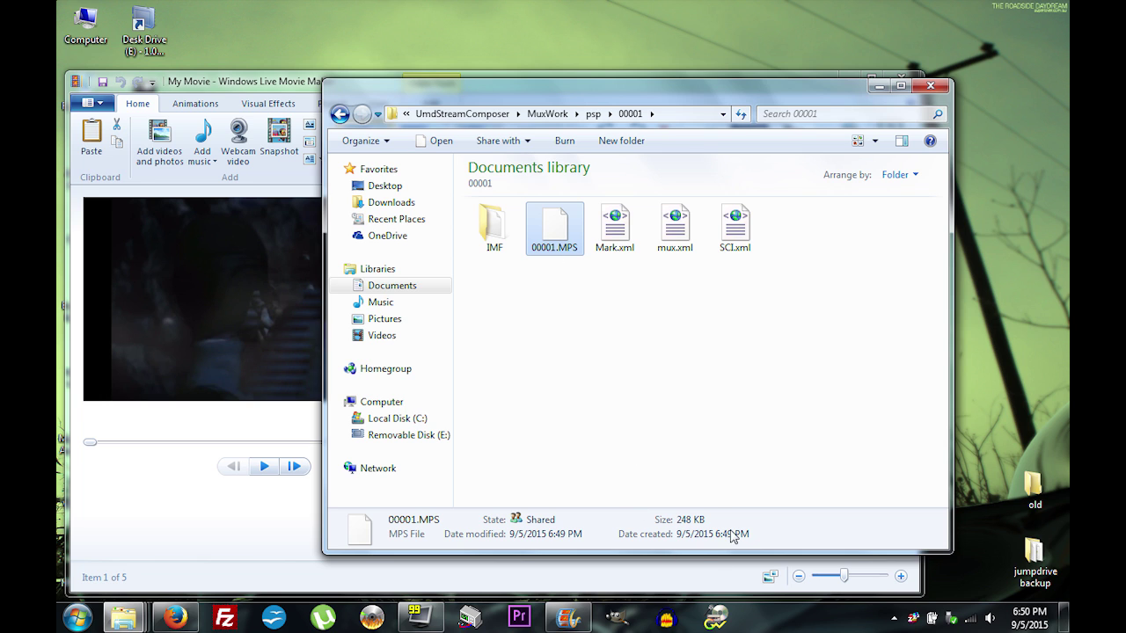
pyautogui.click(263, 536)
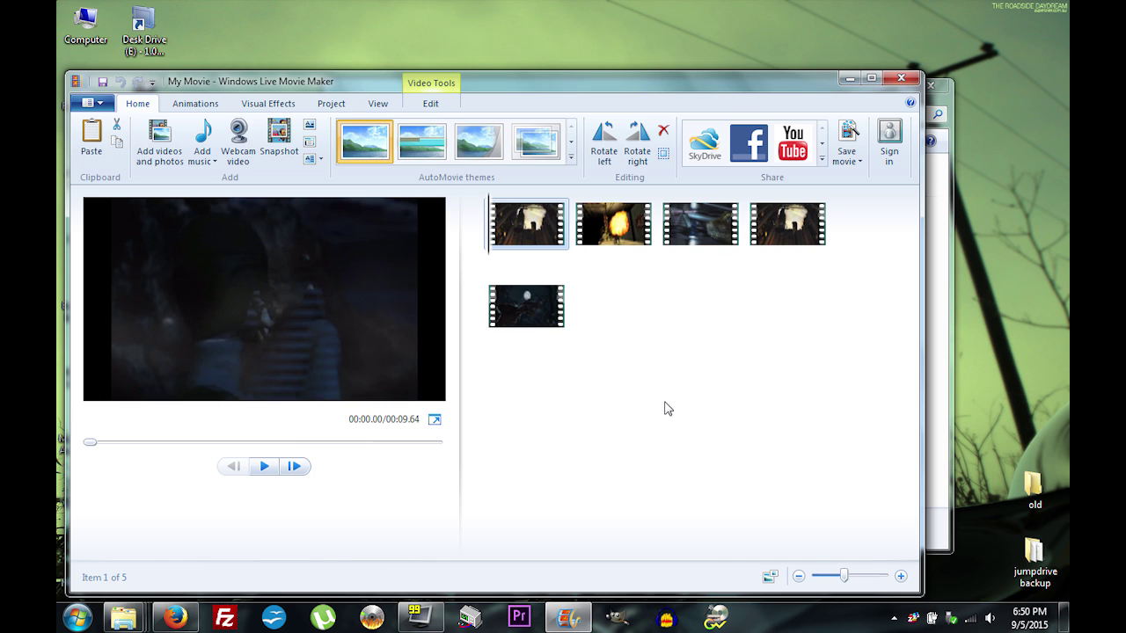
pyautogui.click(943, 405)
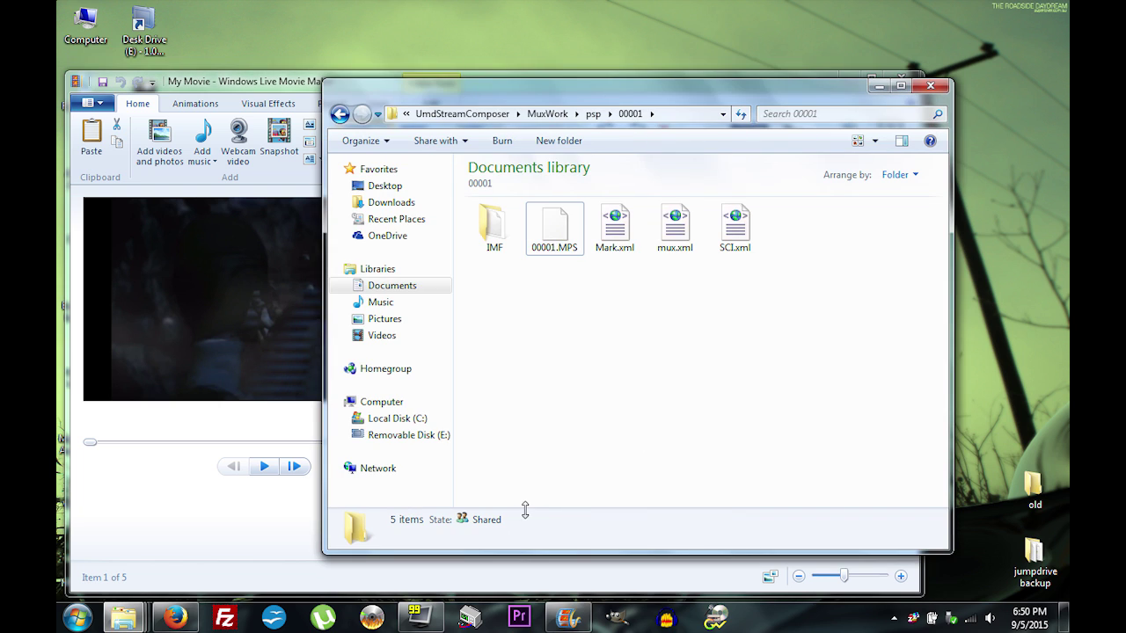
pyautogui.click(563, 234)
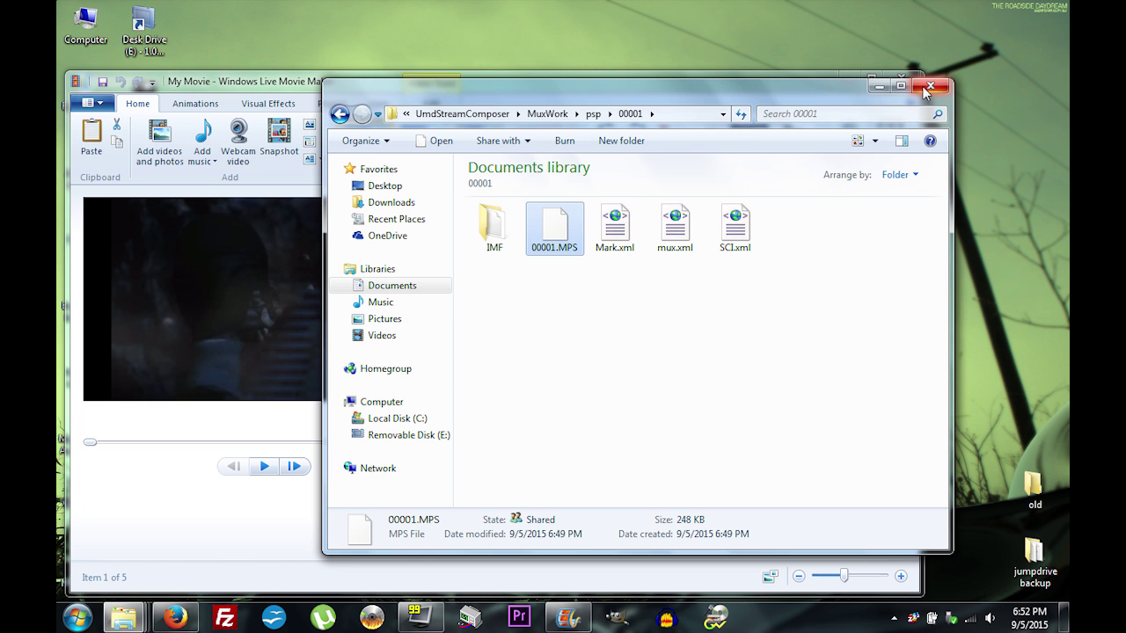
# Step: Close the 00001 folder window and Windows Live Movie Maker
pyautogui.click(927, 86)
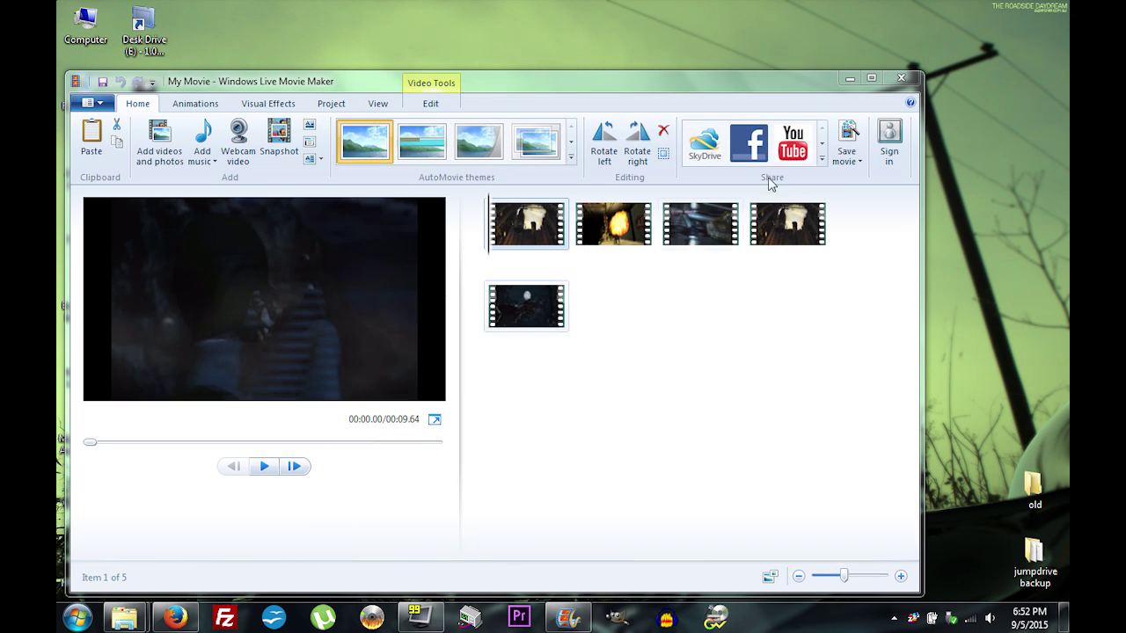
pyautogui.click(900, 81)
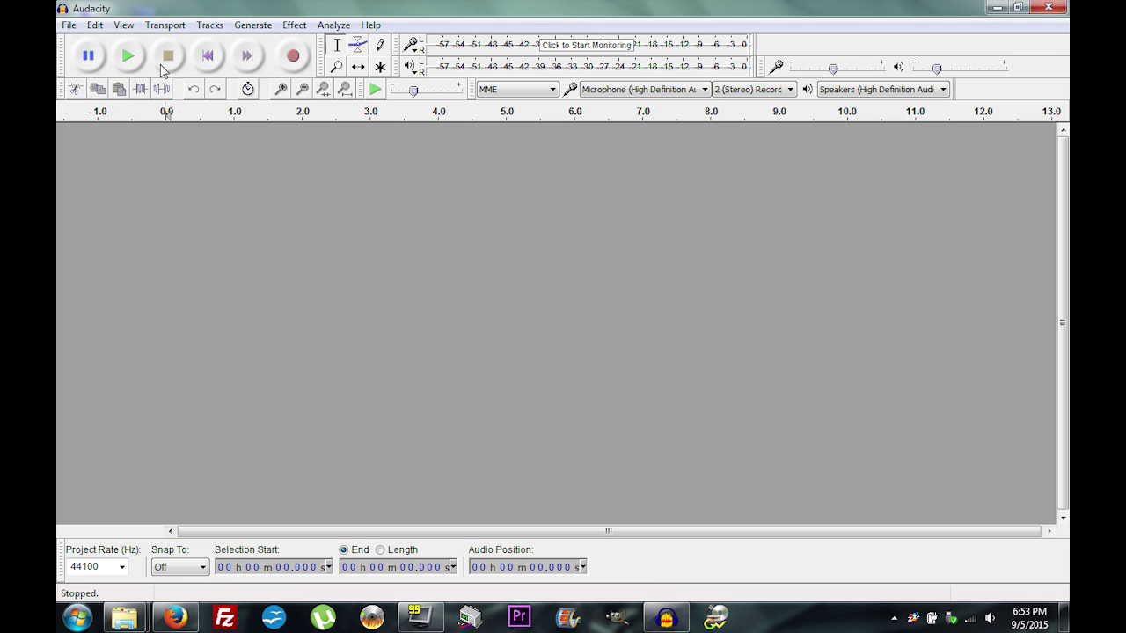
# Step: In Audacity, import the audio file bgm.m4a from the dino crisis source files folder on the Desktop
pyautogui.click(69, 24)
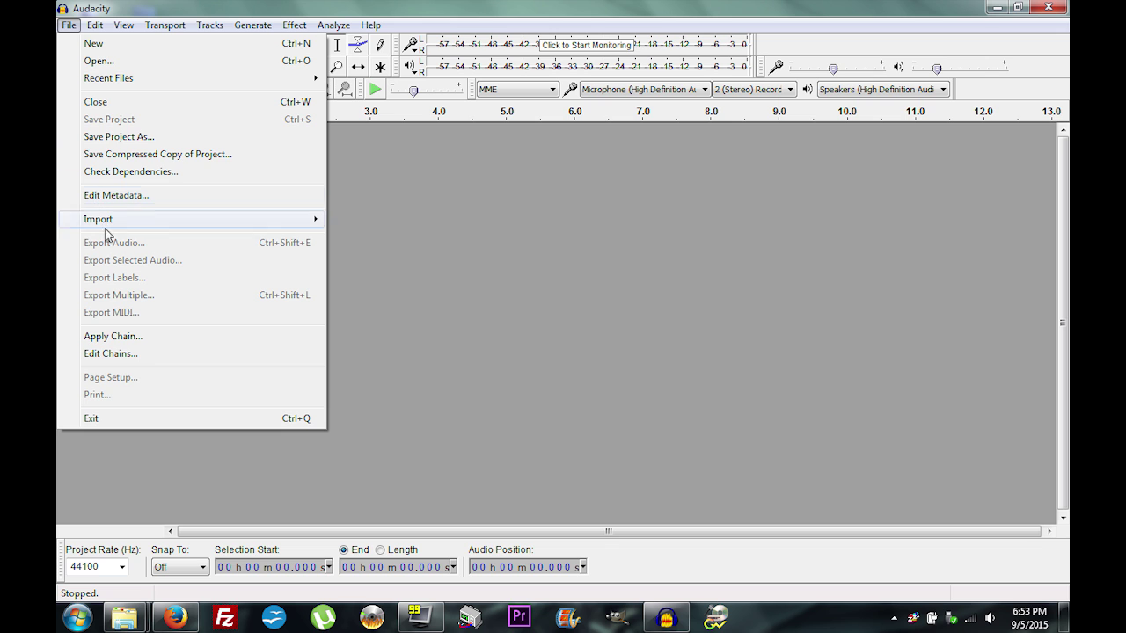
pyautogui.moveTo(268, 227)
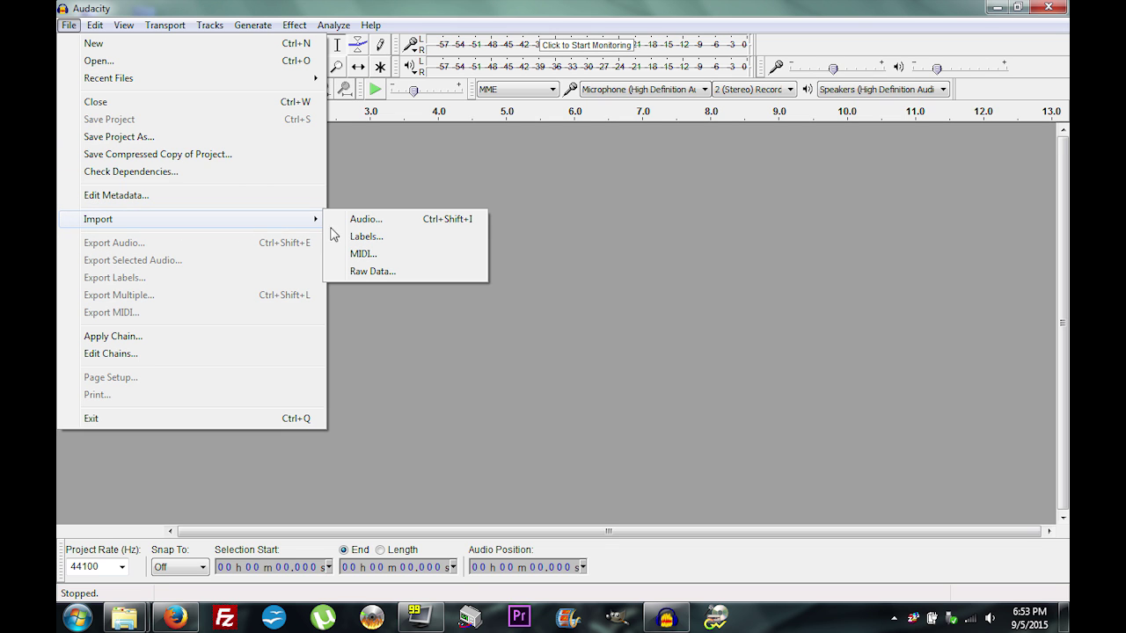
pyautogui.click(393, 220)
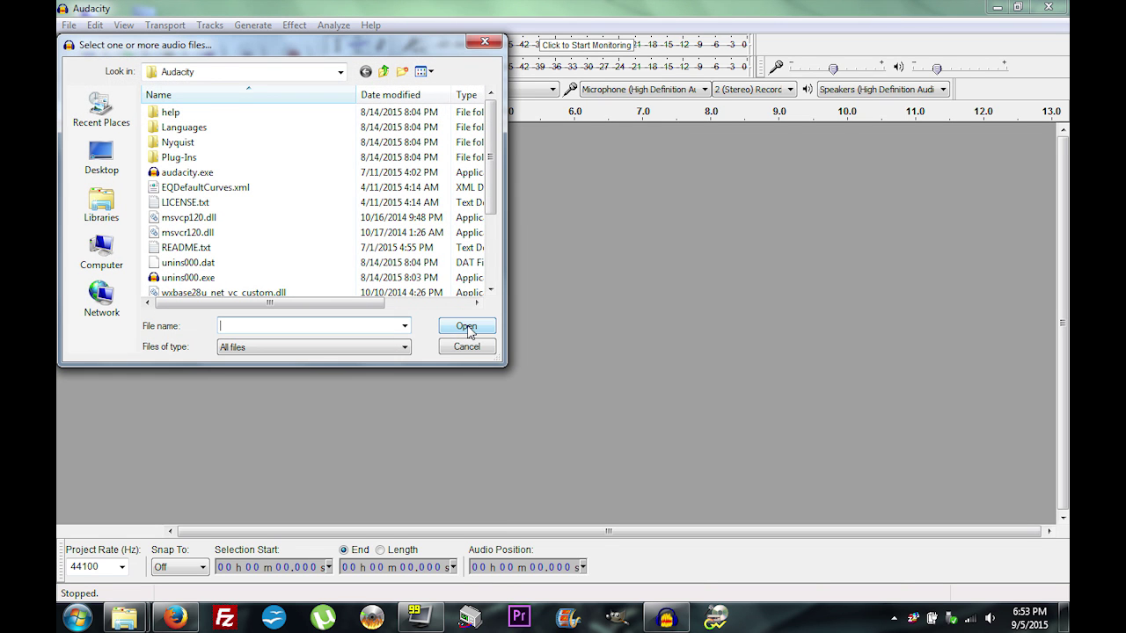
pyautogui.click(104, 155)
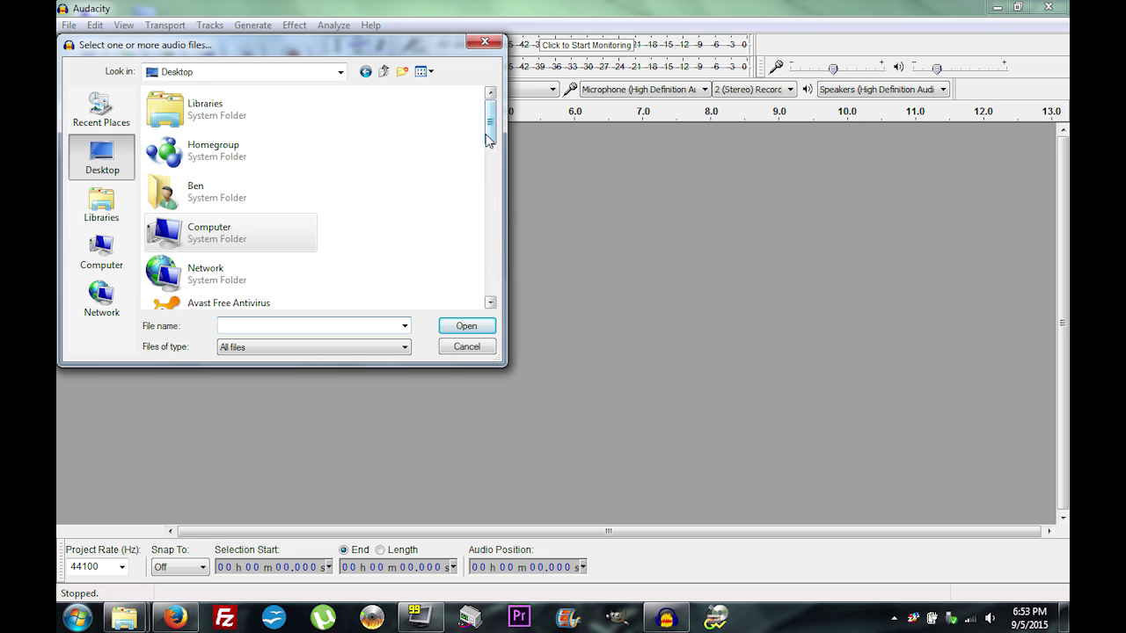
pyautogui.moveTo(490, 137); pyautogui.dragTo(489, 165)
pyautogui.scroll(-5, 490, 166)
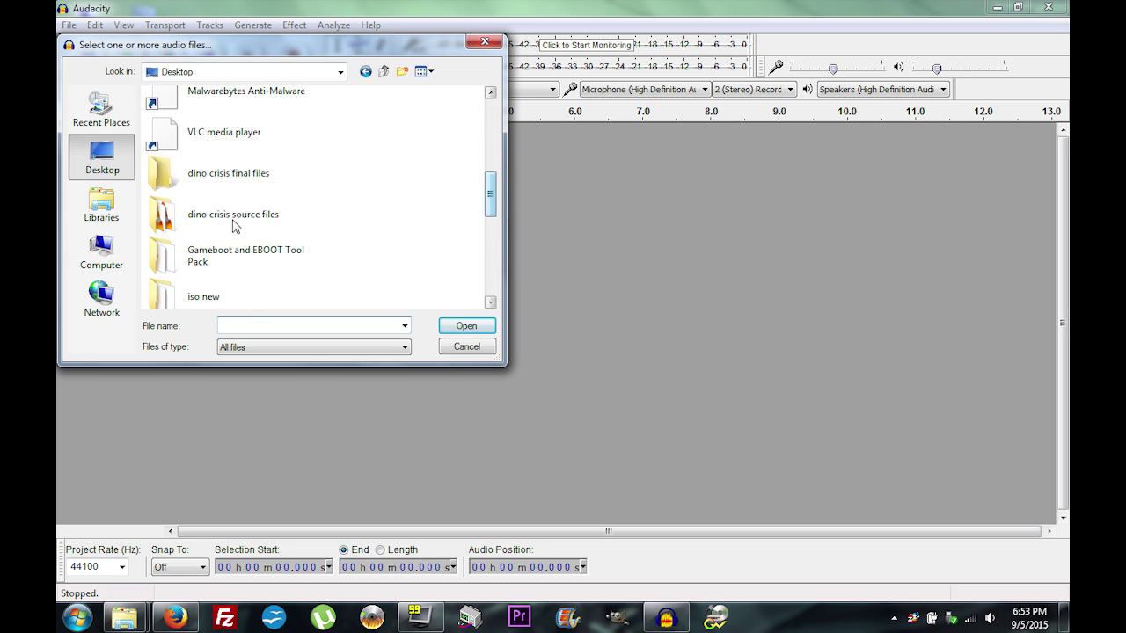
pyautogui.doubleClick(220, 216)
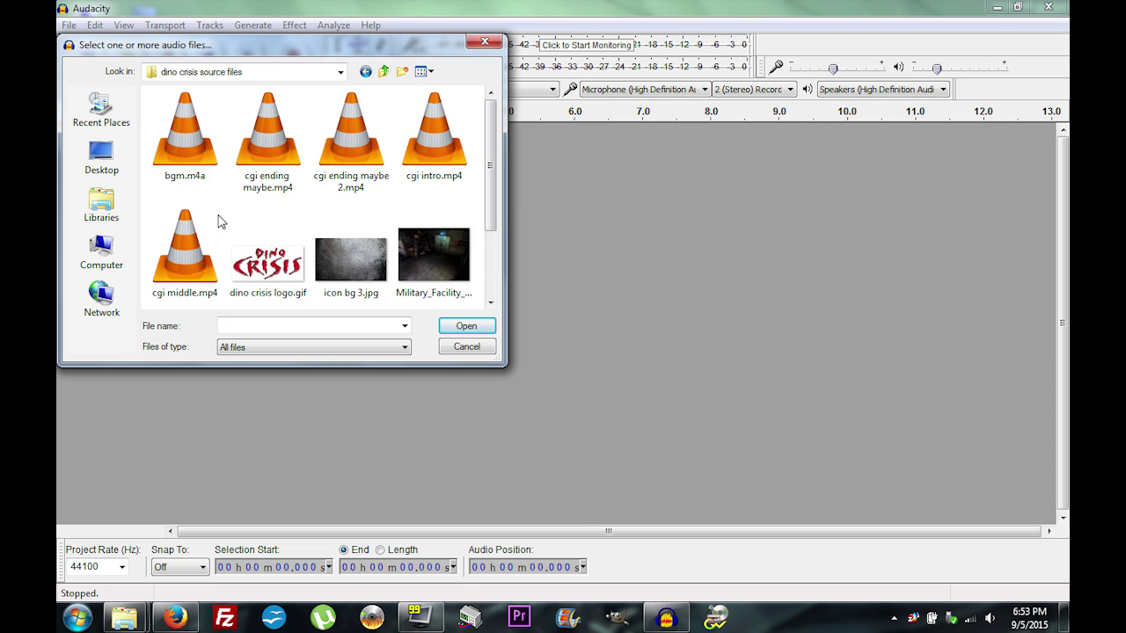
pyautogui.click(190, 158)
pyautogui.click(466, 326)
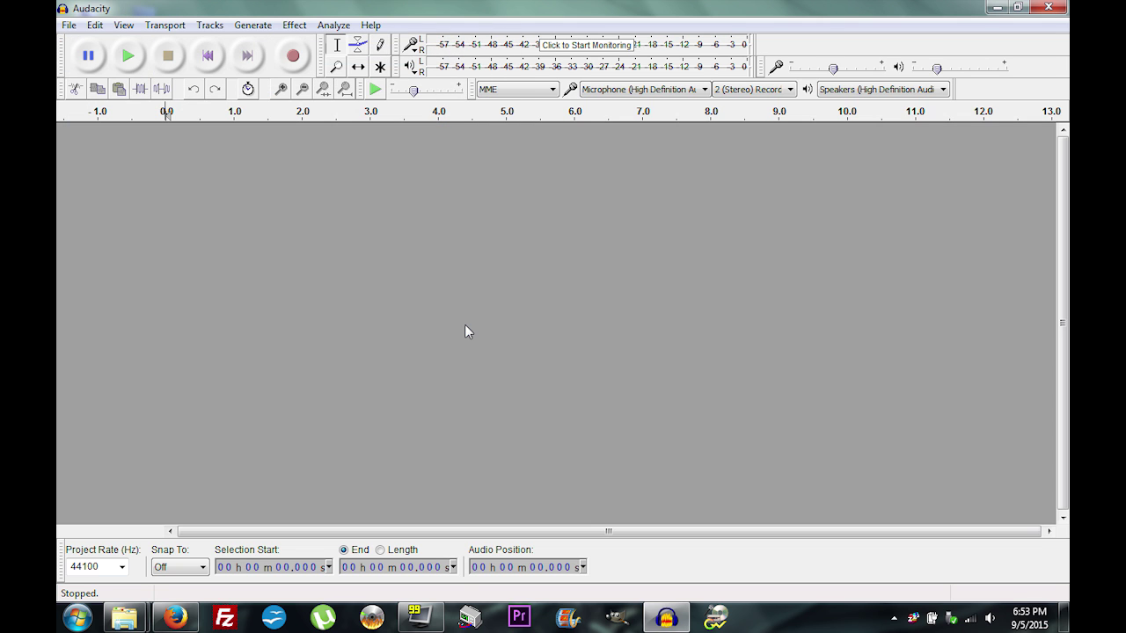
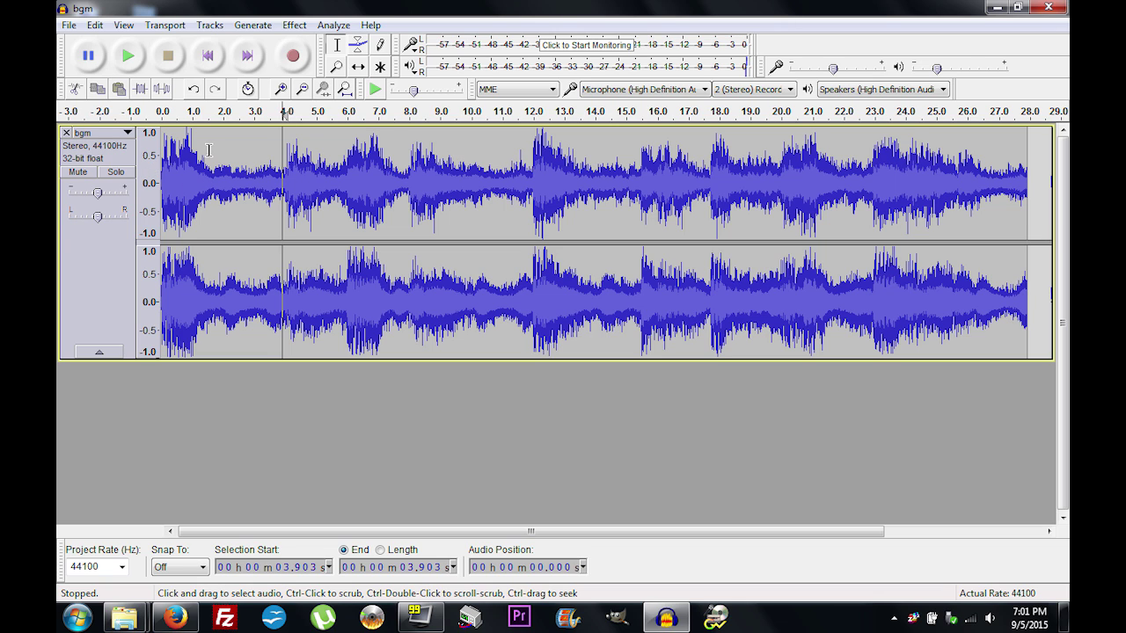
# Step: Insert 0.5 seconds of generated silence at the very start of the bgm track
pyautogui.click(208, 56)
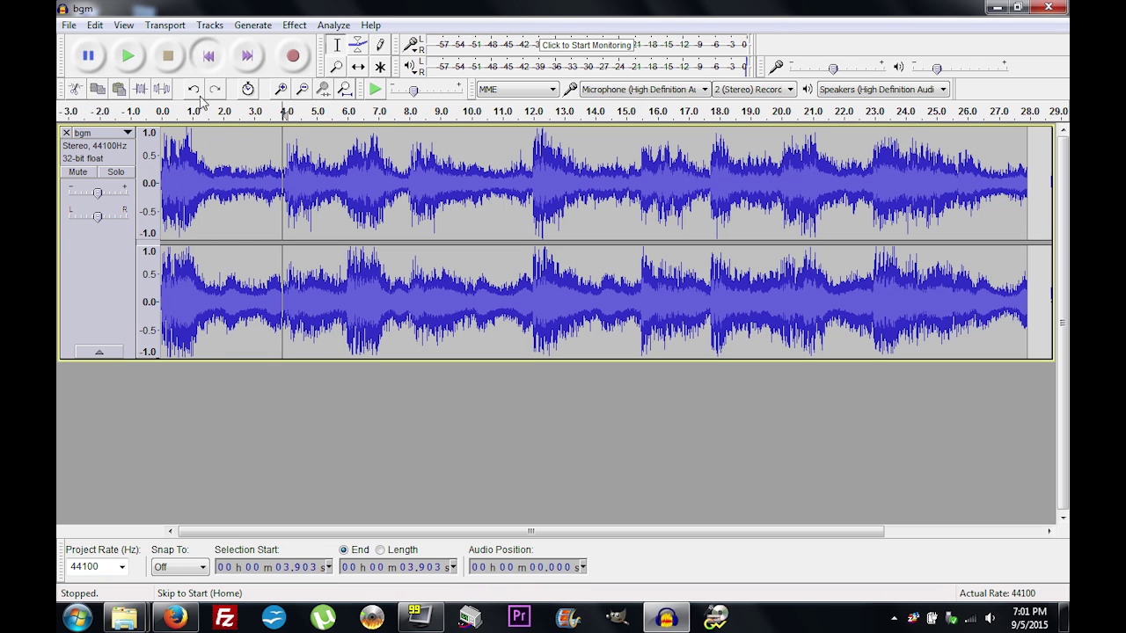
pyautogui.click(252, 25)
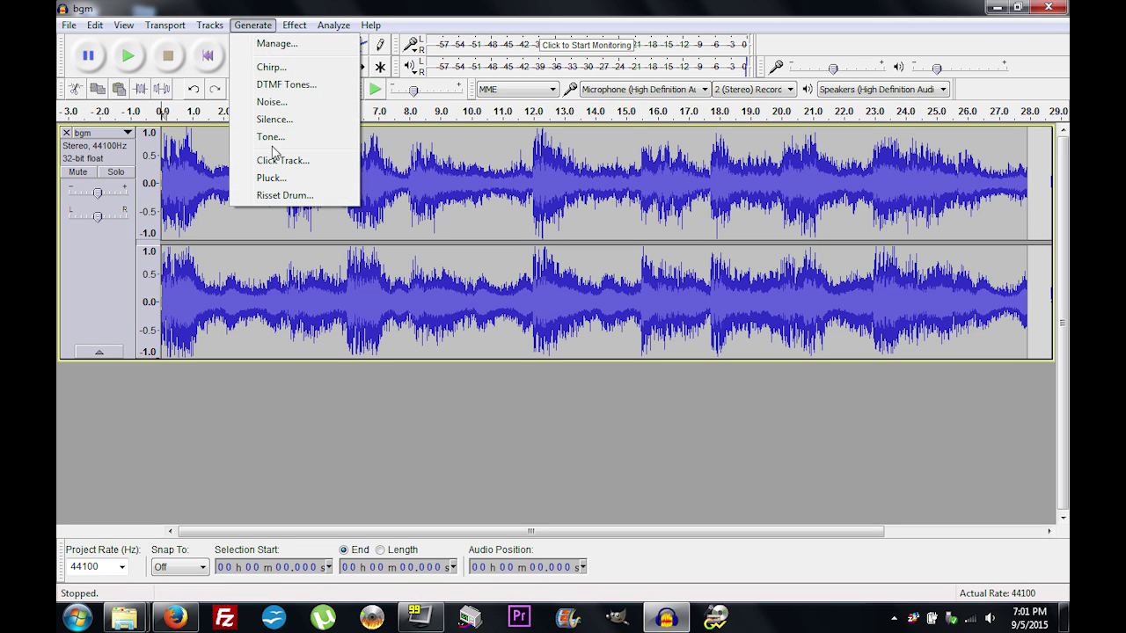
pyautogui.click(275, 120)
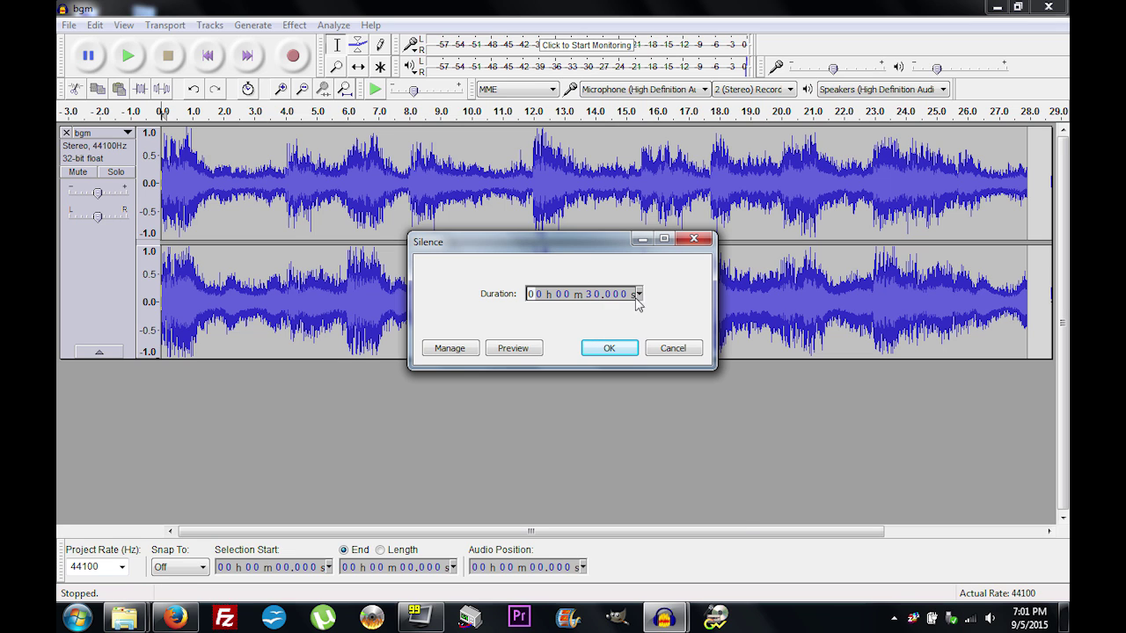
pyautogui.click(638, 295)
pyautogui.click(589, 294)
pyautogui.write('00.5')
pyautogui.click(610, 349)
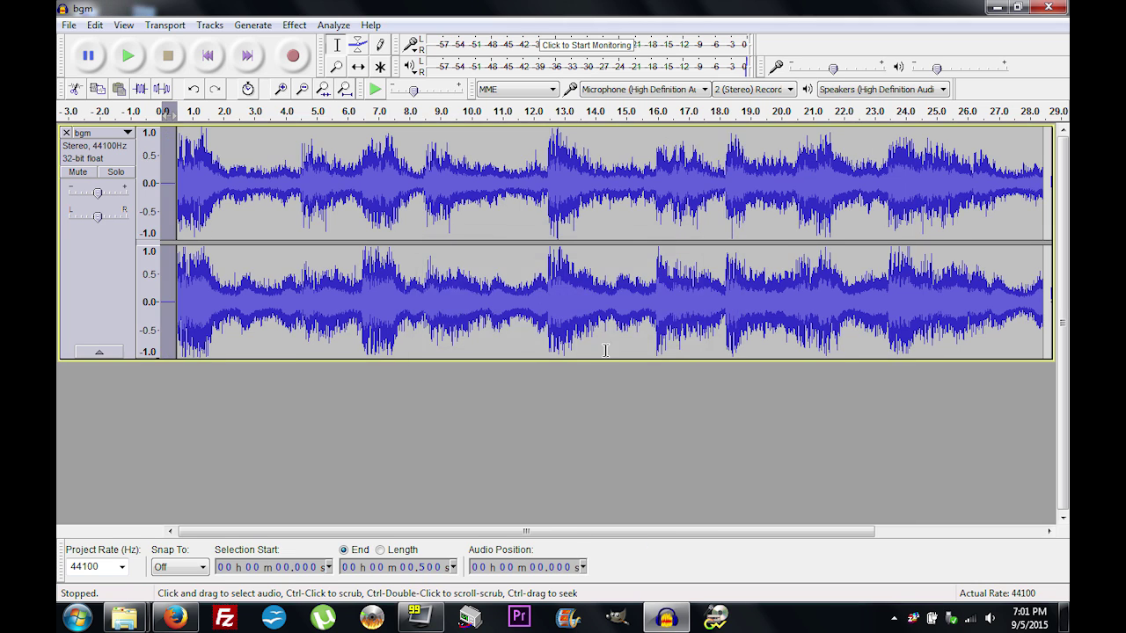
# Step: Apply a Fade Out effect to the bgm track from about 27.06 seconds to the end of the music
pyautogui.click(207, 172)
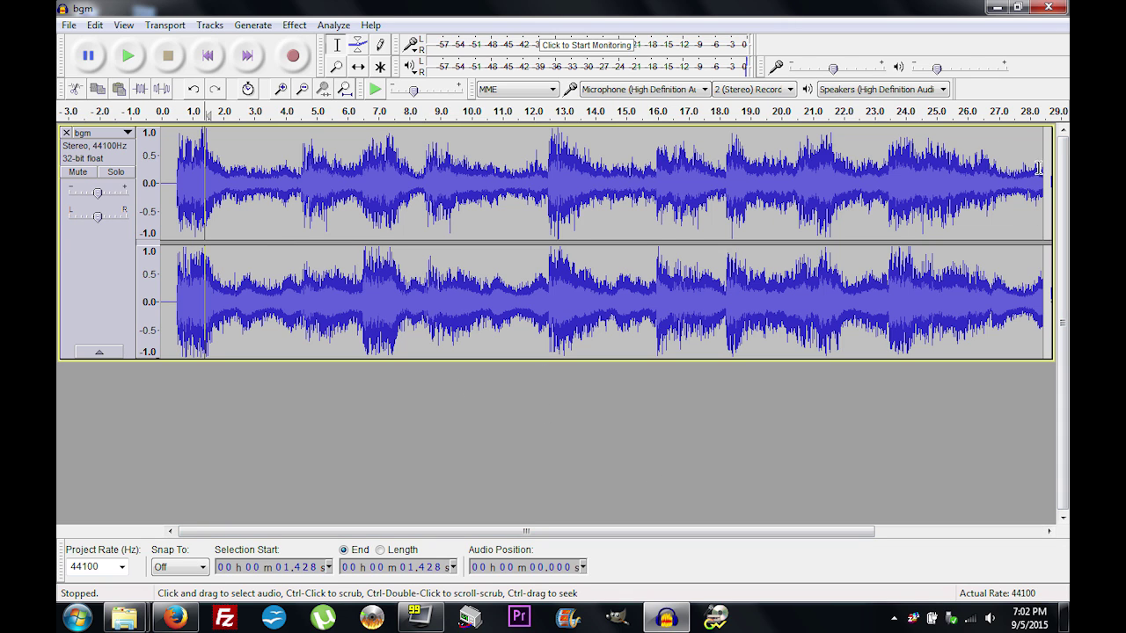
pyautogui.moveTo(517, 531); pyautogui.dragTo(556, 531)
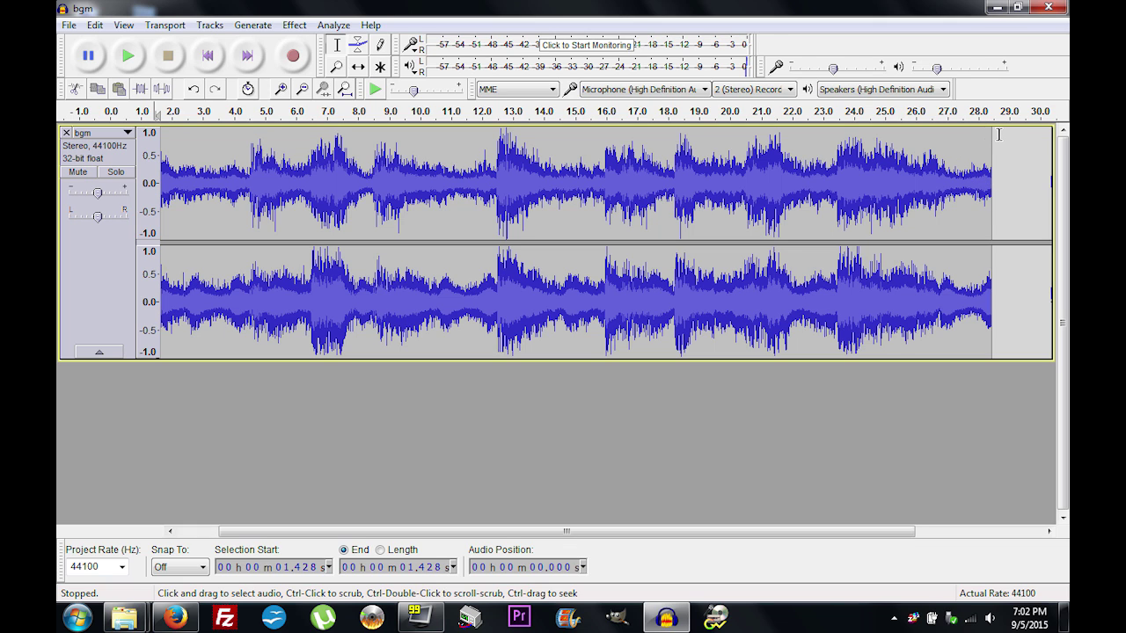
pyautogui.click(949, 141)
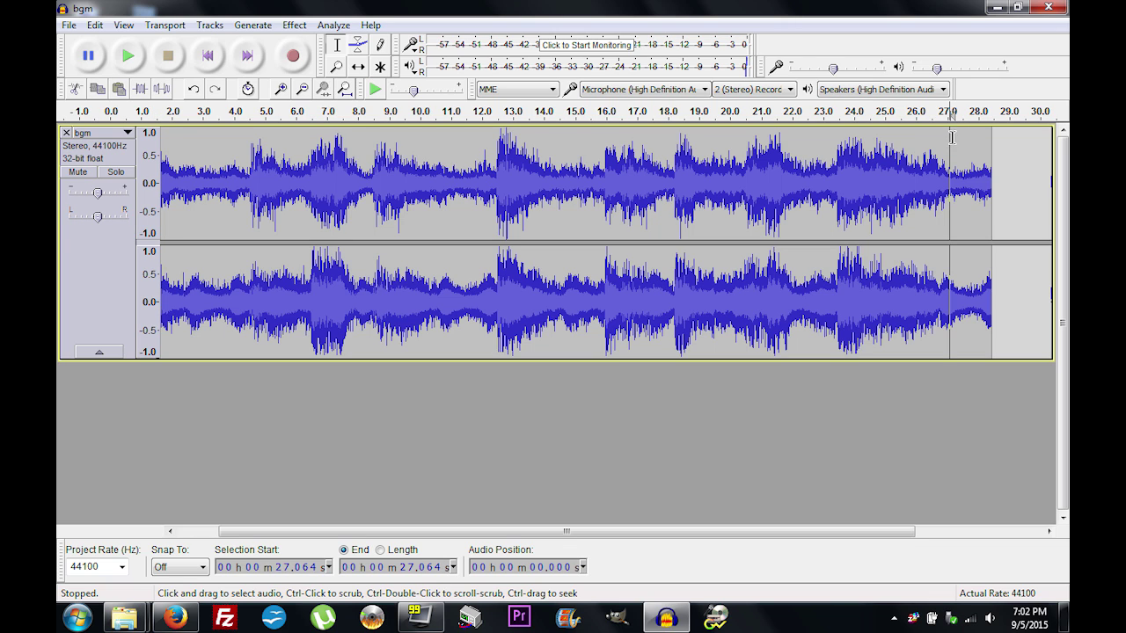
pyautogui.moveTo(949, 167); pyautogui.dragTo(981, 173)
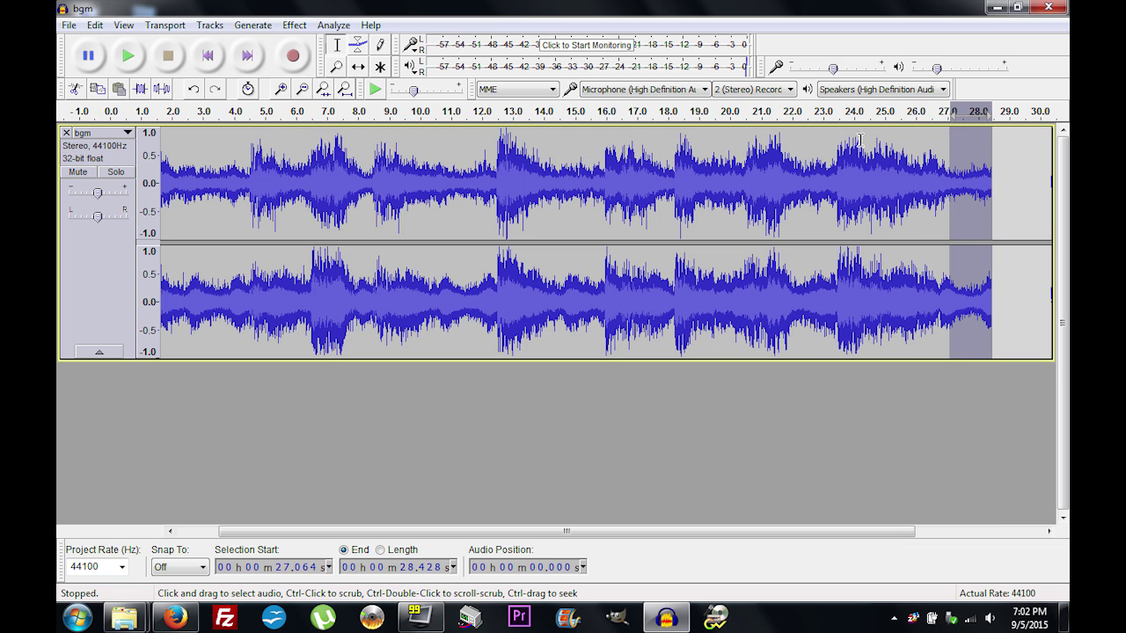
pyautogui.click(297, 25)
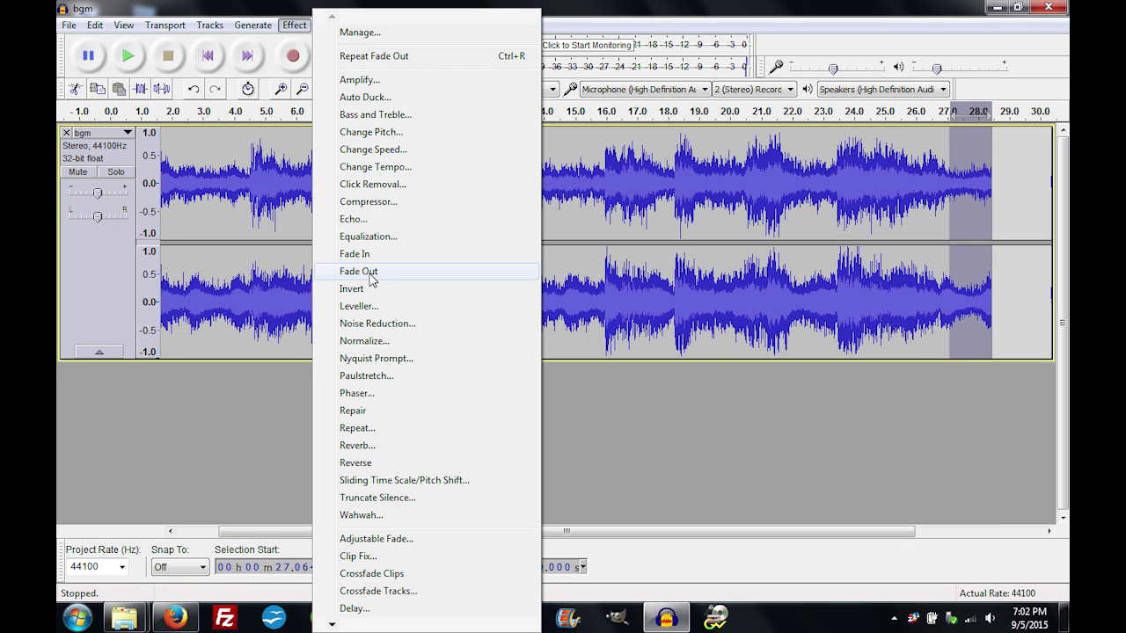
pyautogui.click(370, 273)
pyautogui.click(884, 257)
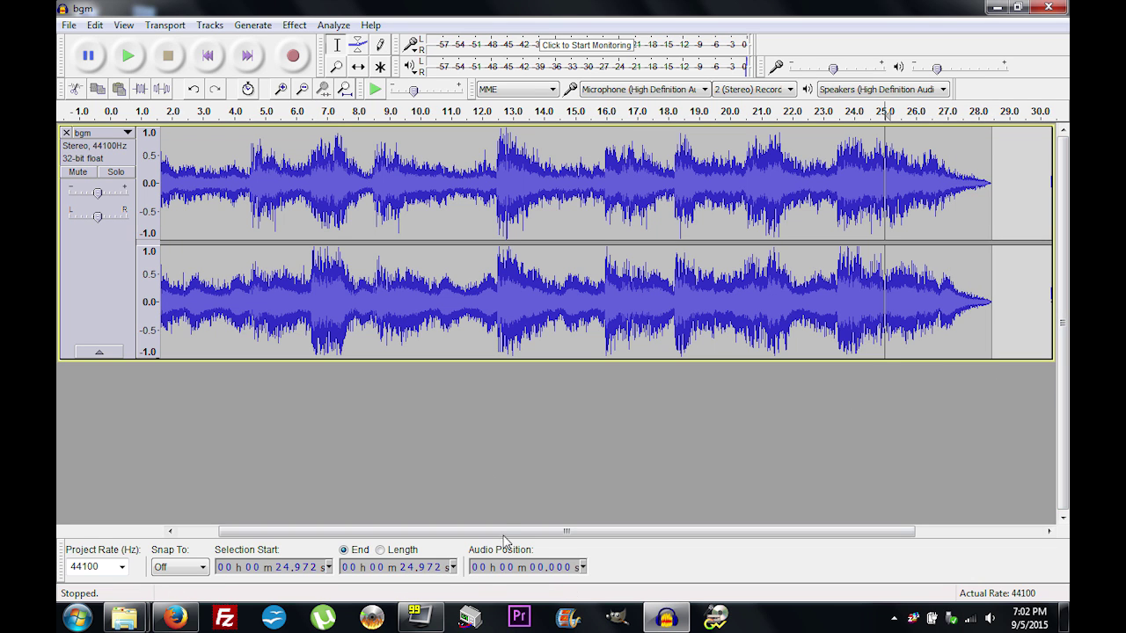
pyautogui.moveTo(503, 531); pyautogui.dragTo(462, 531)
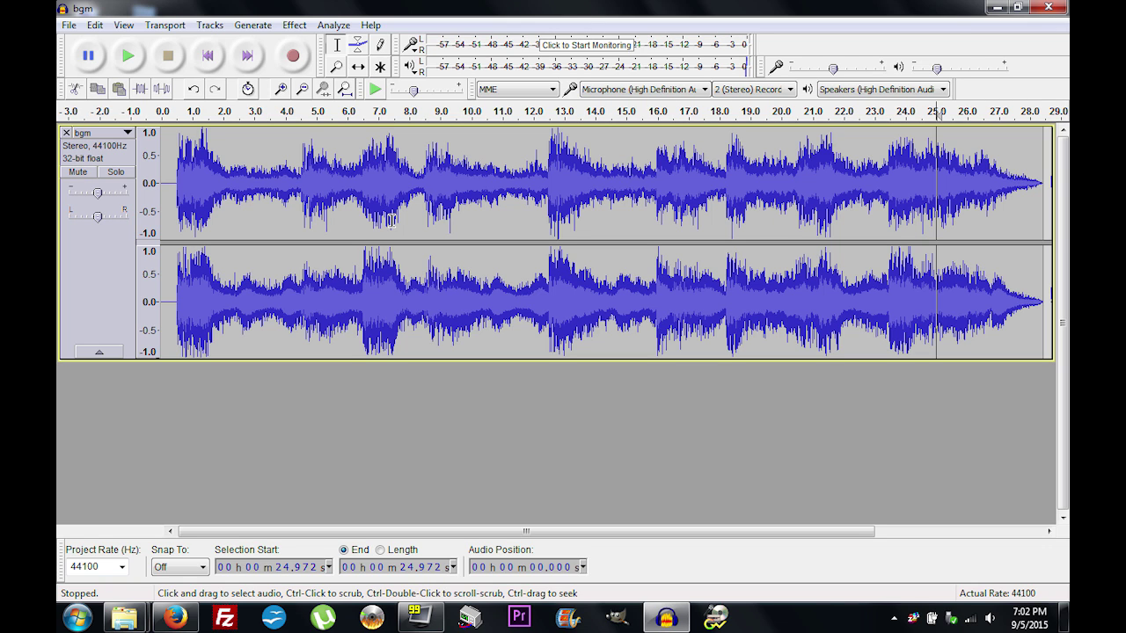
pyautogui.hotkey('ctrl', 'v')
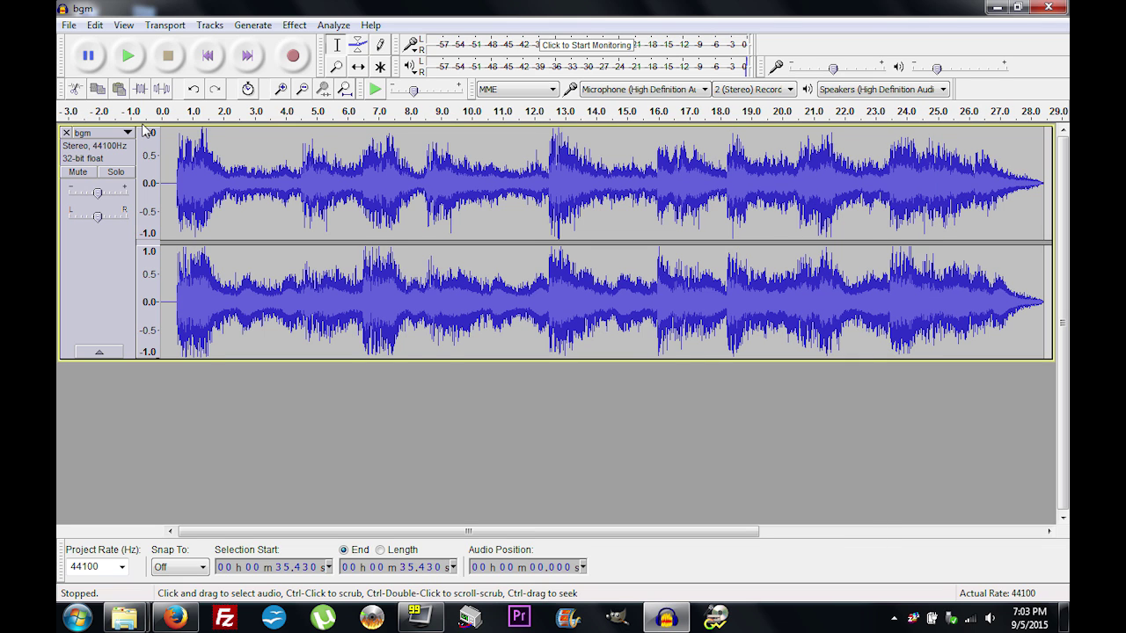
# Step: Export the edited bgm audio to the Desktop as an MP3 file named bgmedit, leaving the metadata tags blank
pyautogui.click(69, 25)
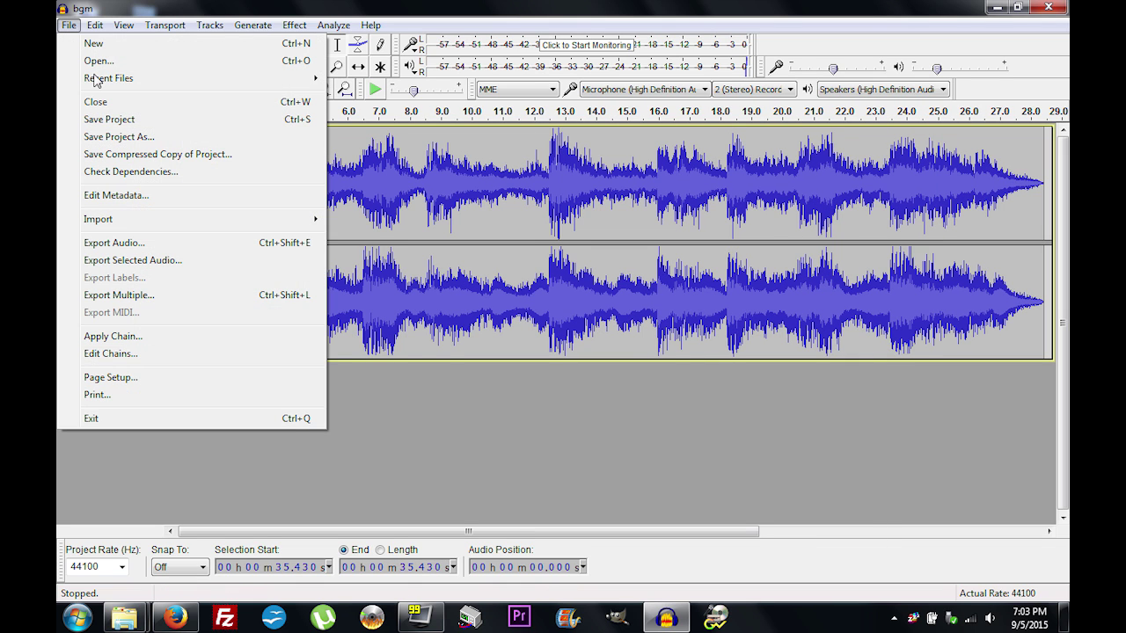
pyautogui.click(139, 243)
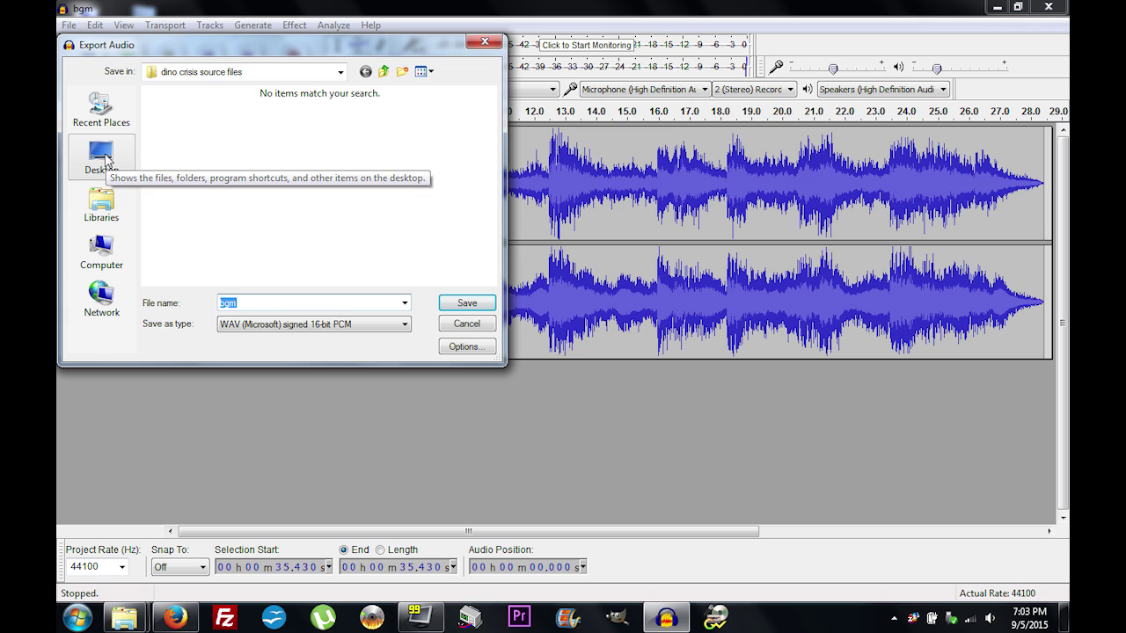
pyautogui.click(102, 156)
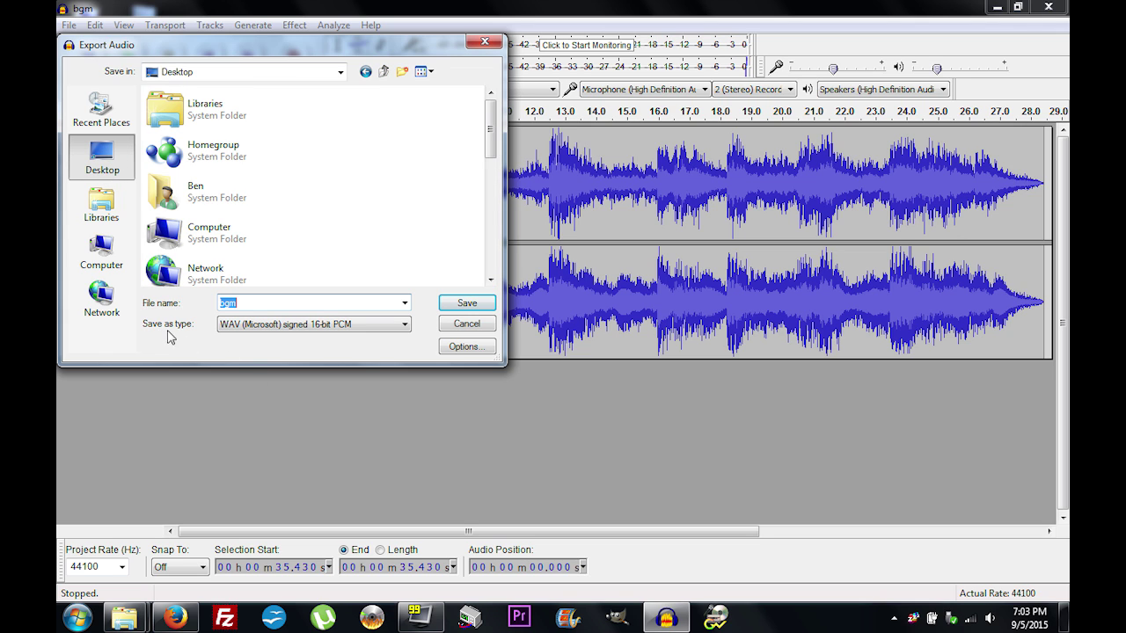
pyautogui.click(393, 331)
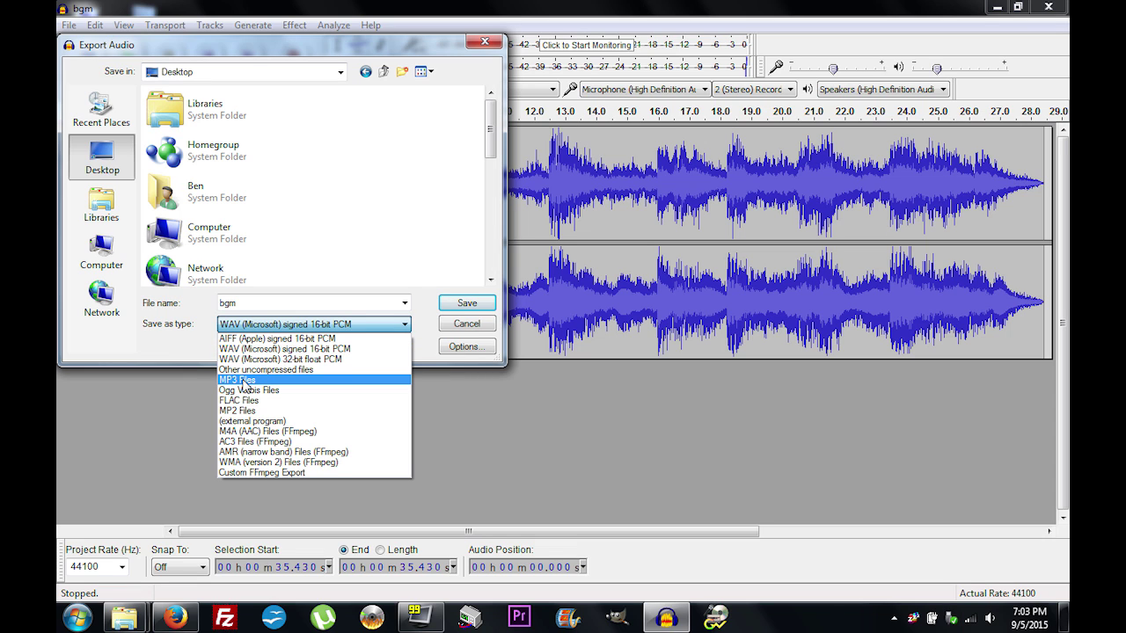
pyautogui.click(247, 387)
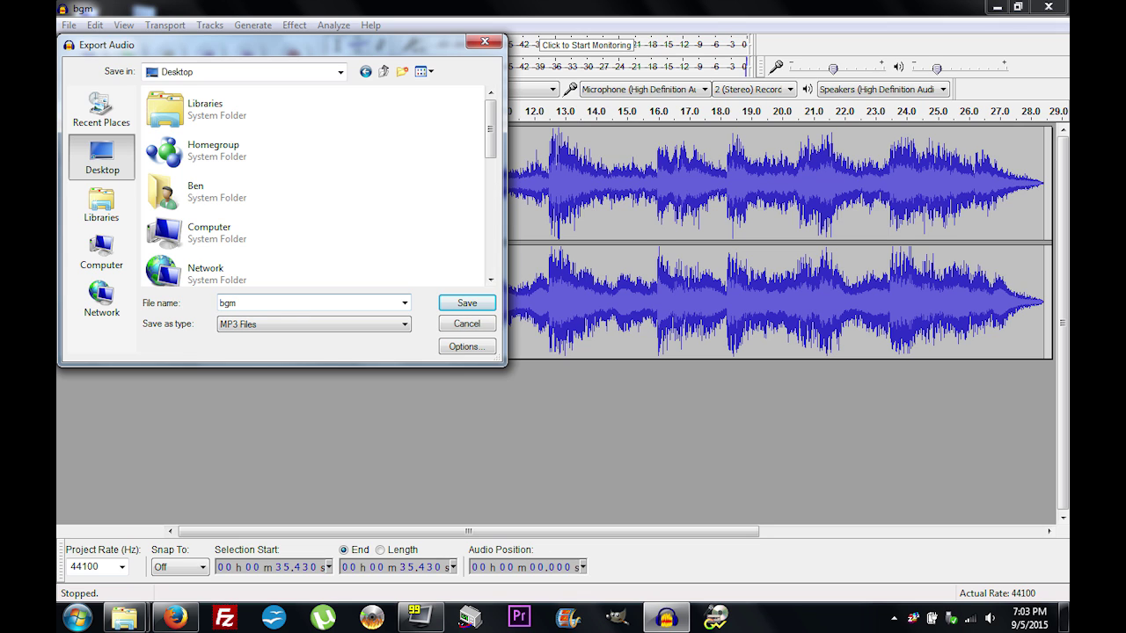
pyautogui.hotkey('ctrl', 'a')
pyautogui.press('End')
pyautogui.click(473, 305)
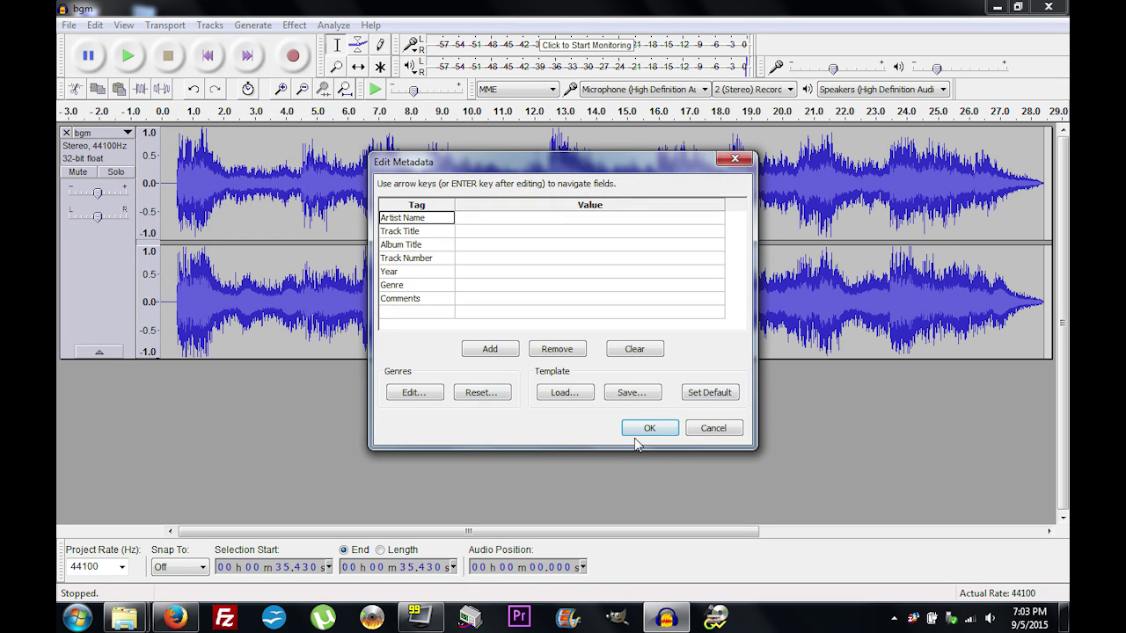
pyautogui.click(645, 430)
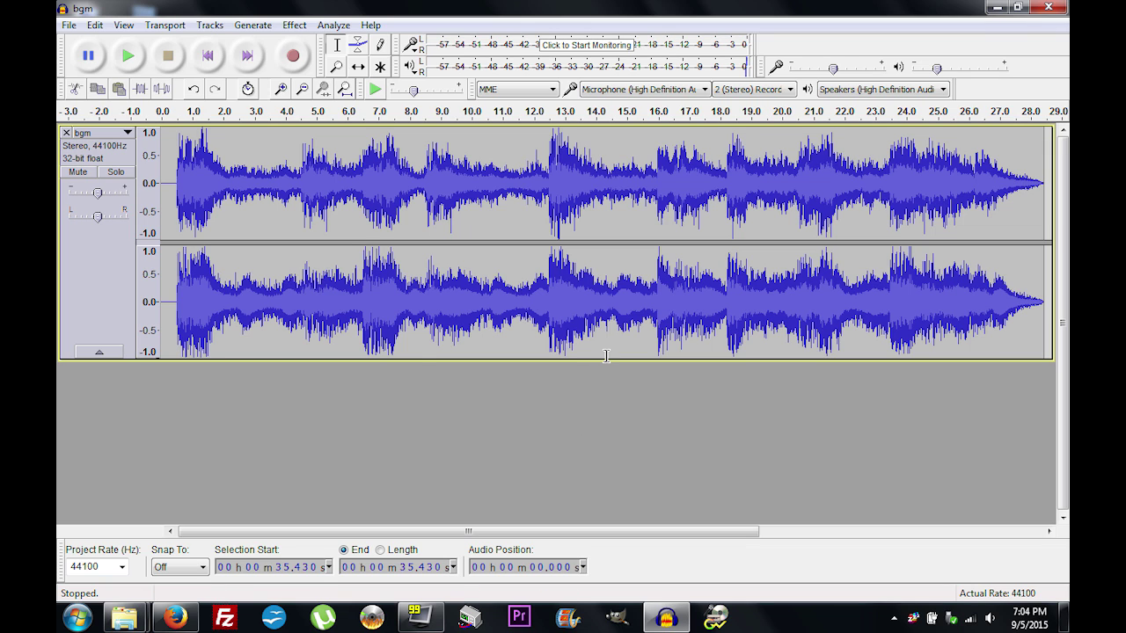
# Step: Minimize Audacity, launch GoldWave, and close its Help window after reading the Evaluation Usage Limit section
pyautogui.click(994, 8)
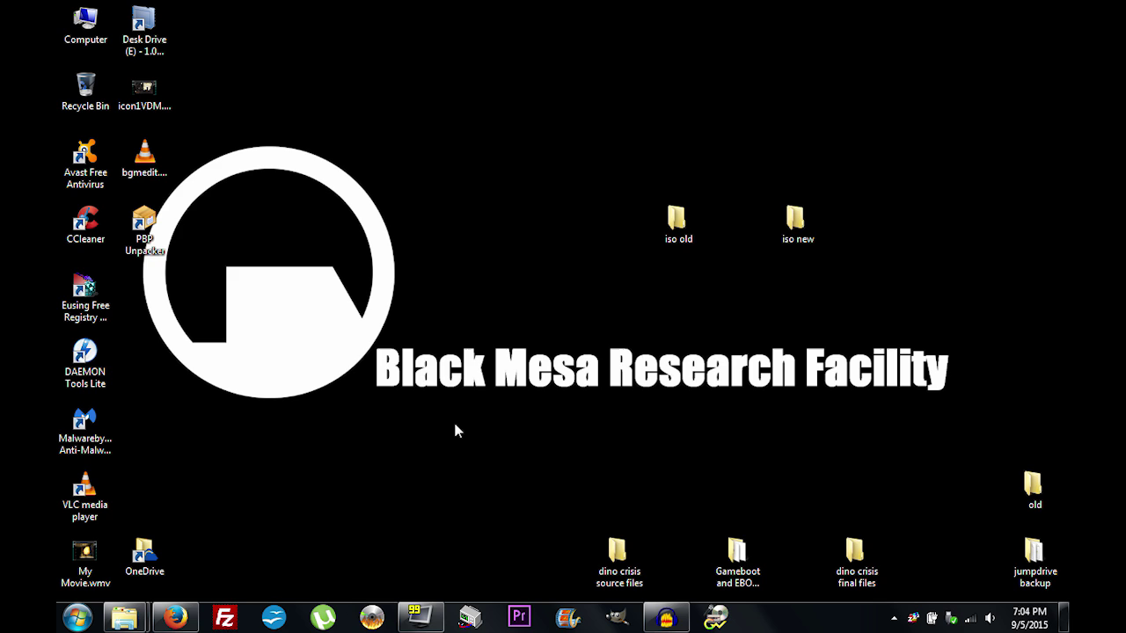
pyautogui.click(717, 618)
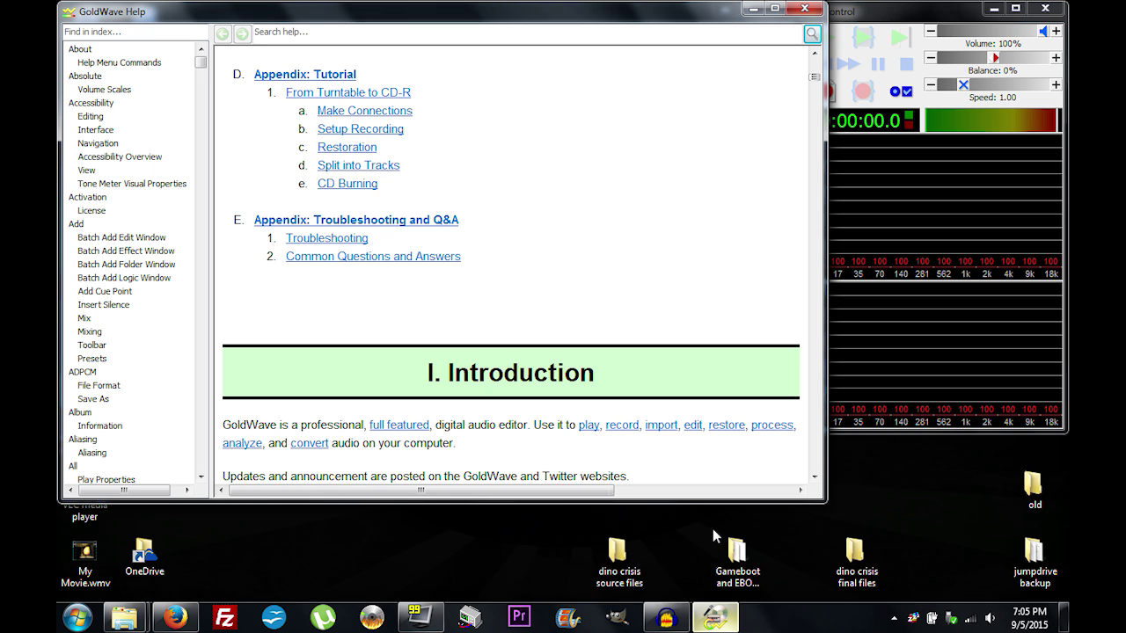
pyautogui.moveTo(814, 81); pyautogui.dragTo(814, 61)
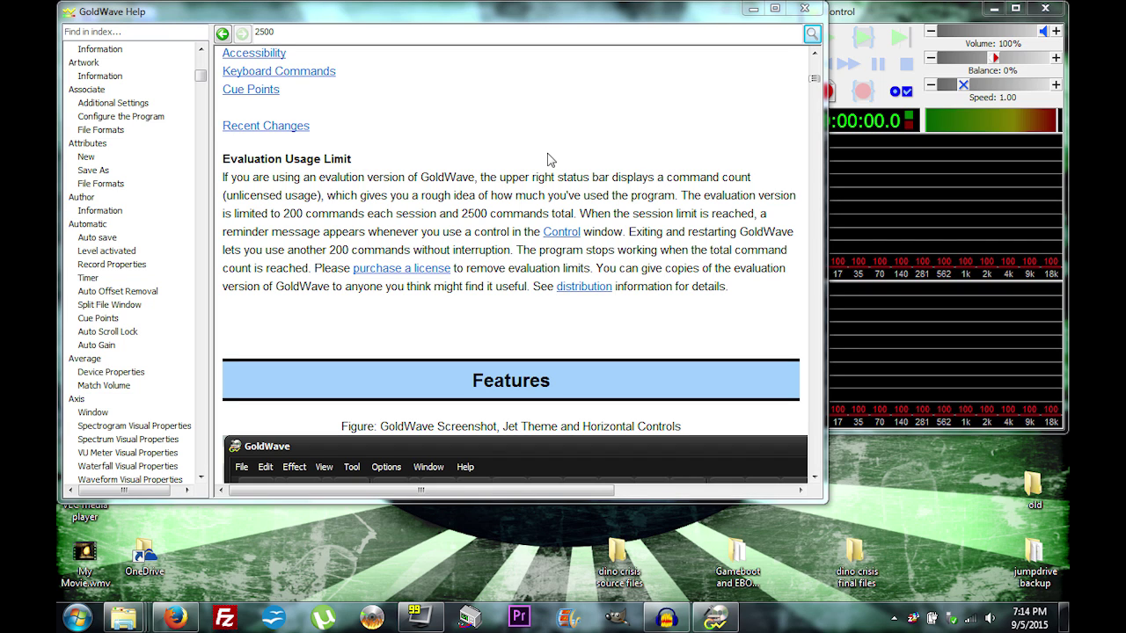
pyautogui.click(803, 9)
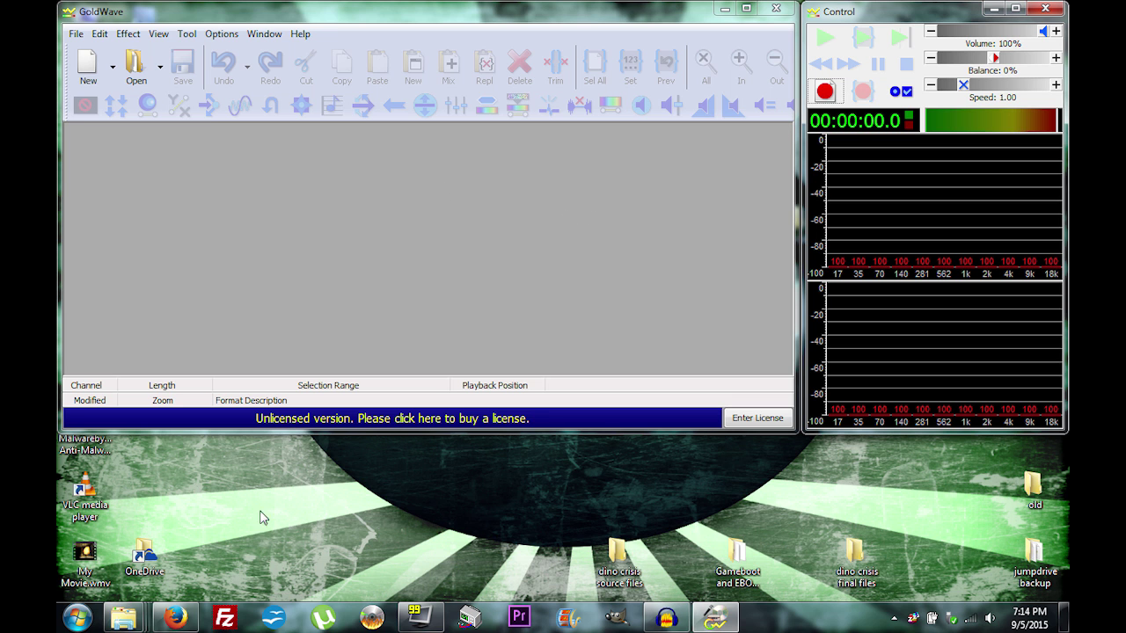
# Step: Load bgmedit.mp3 from the Desktop into GoldWave, moving the program window clear of the desktop icons
pyautogui.moveTo(318, 14); pyautogui.dragTo(574, 122)
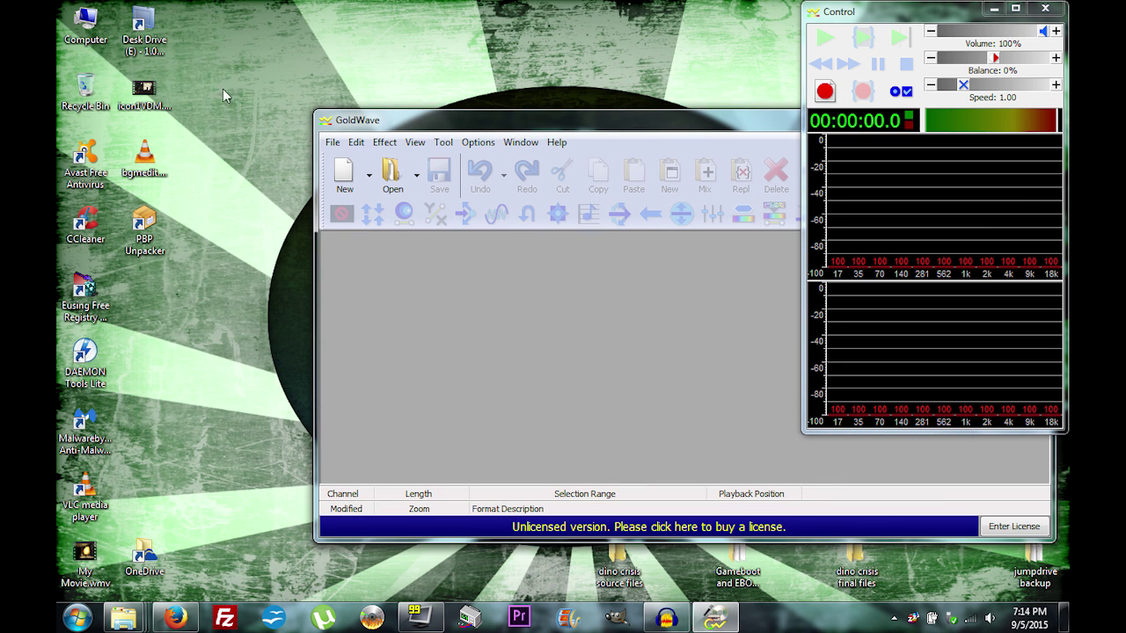
pyautogui.click(153, 167)
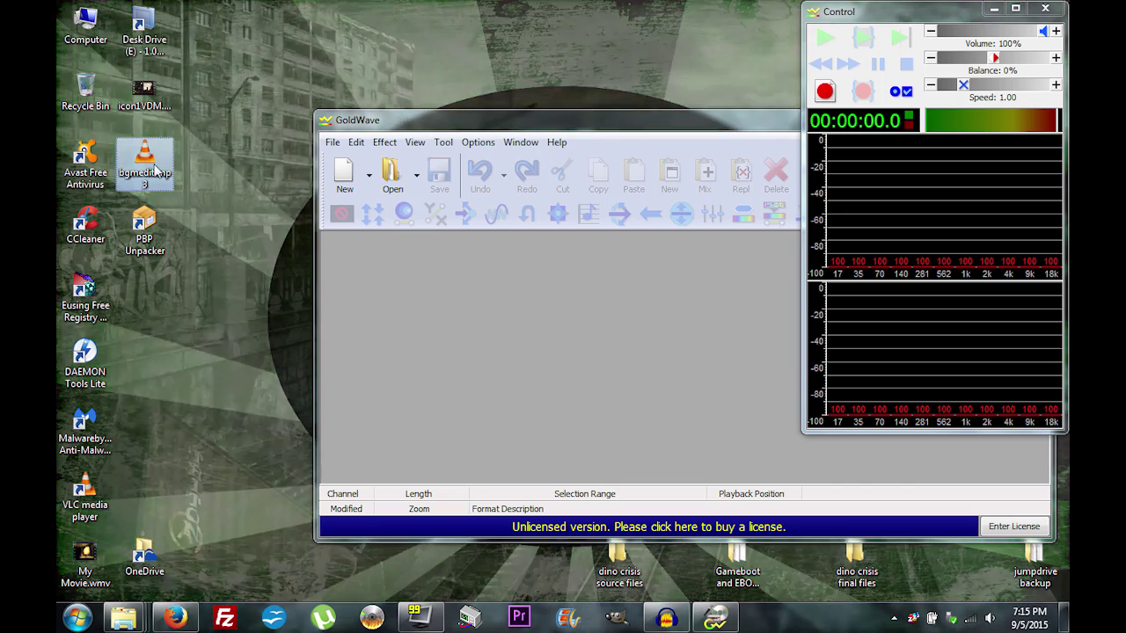
pyautogui.moveTo(151, 158); pyautogui.dragTo(303, 89)
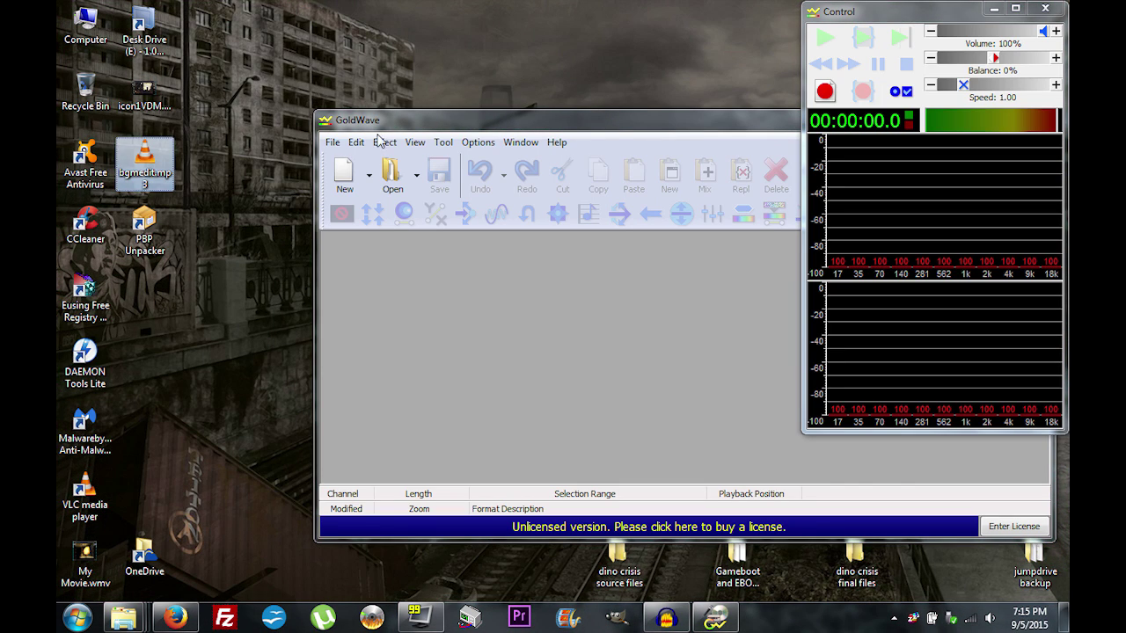
pyautogui.moveTo(276, 46); pyautogui.dragTo(348, 23)
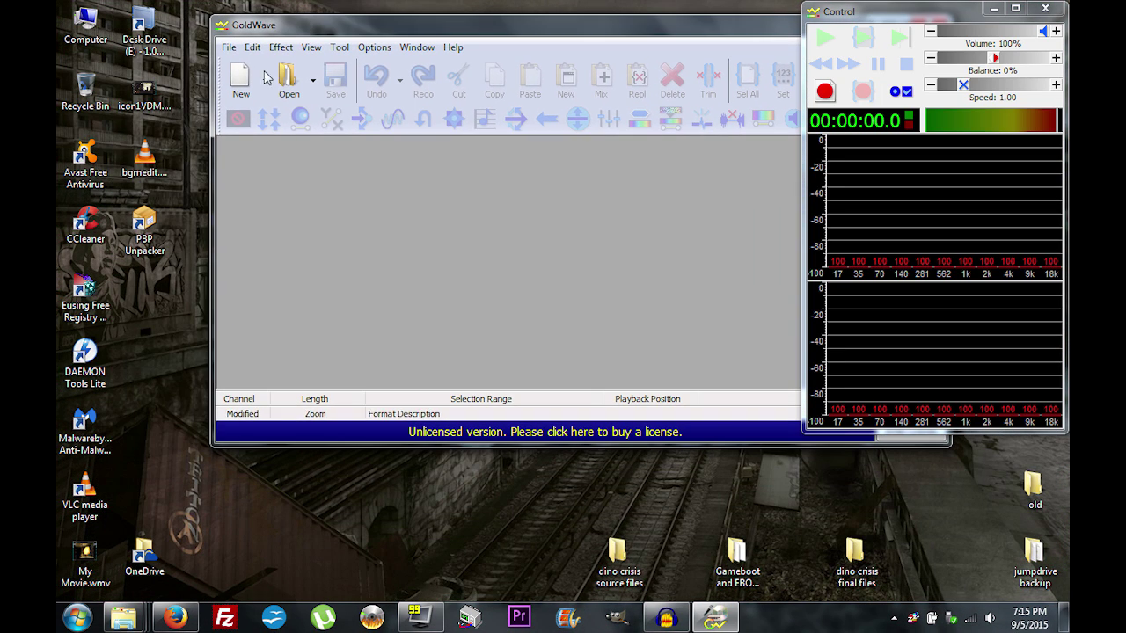
pyautogui.click(229, 48)
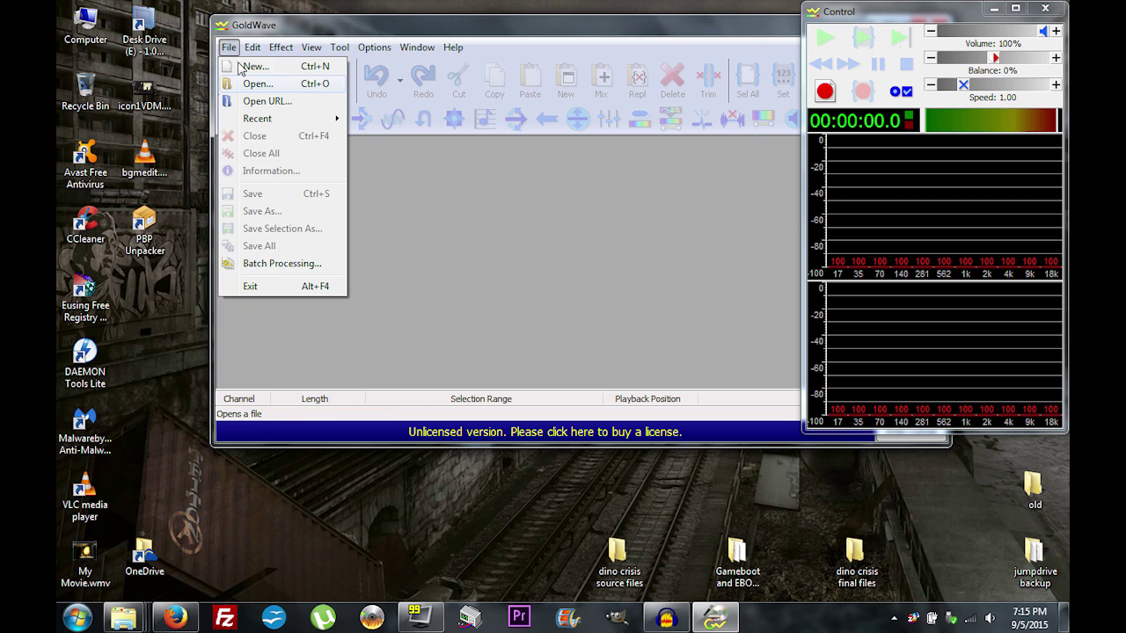
pyautogui.click(144, 159)
pyautogui.moveTo(144, 158); pyautogui.dragTo(361, 44)
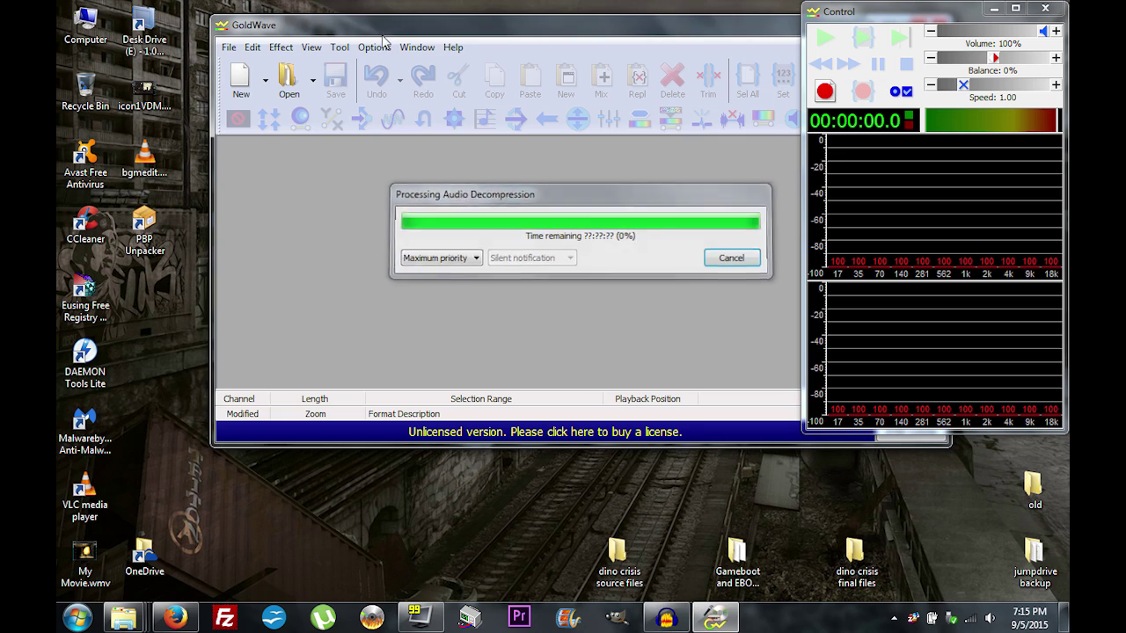
pyautogui.moveTo(403, 37); pyautogui.dragTo(252, 30)
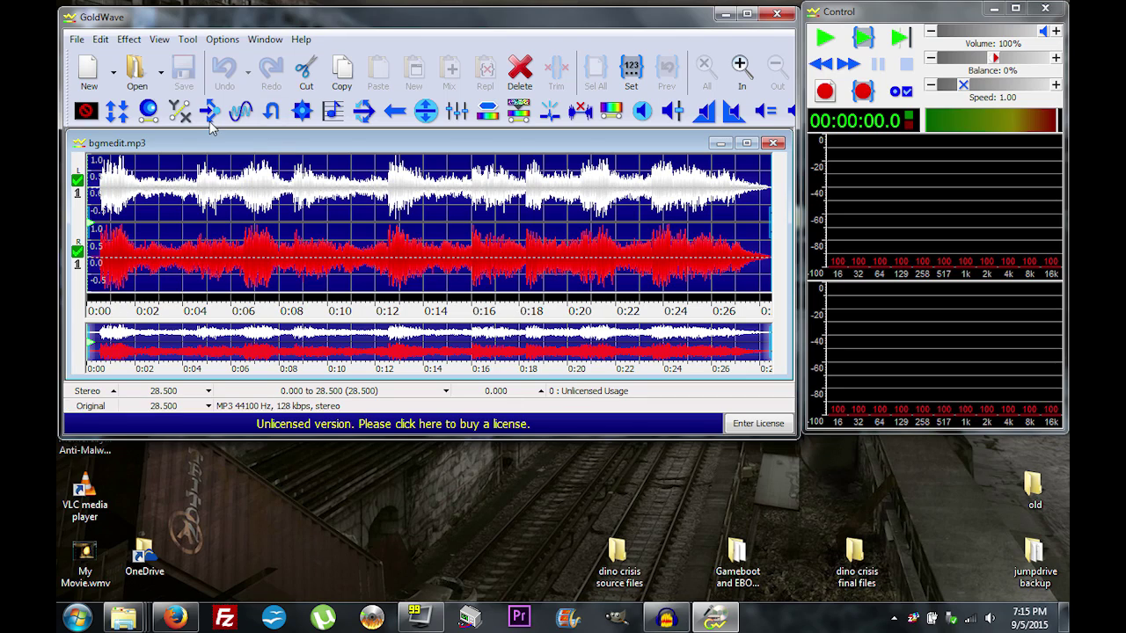
# Step: Save the sound to the Desktop as Wave file bgmeditGW.wav with the ATRAC3 66kbps STEREO attributes, and close GoldWave
pyautogui.click(78, 42)
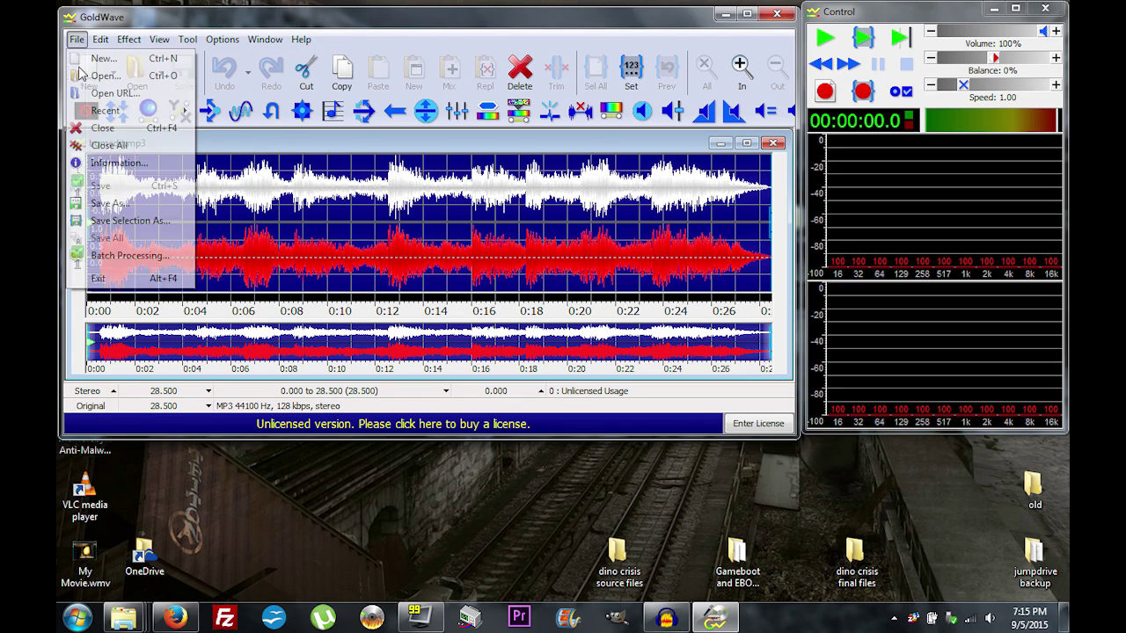
pyautogui.click(123, 205)
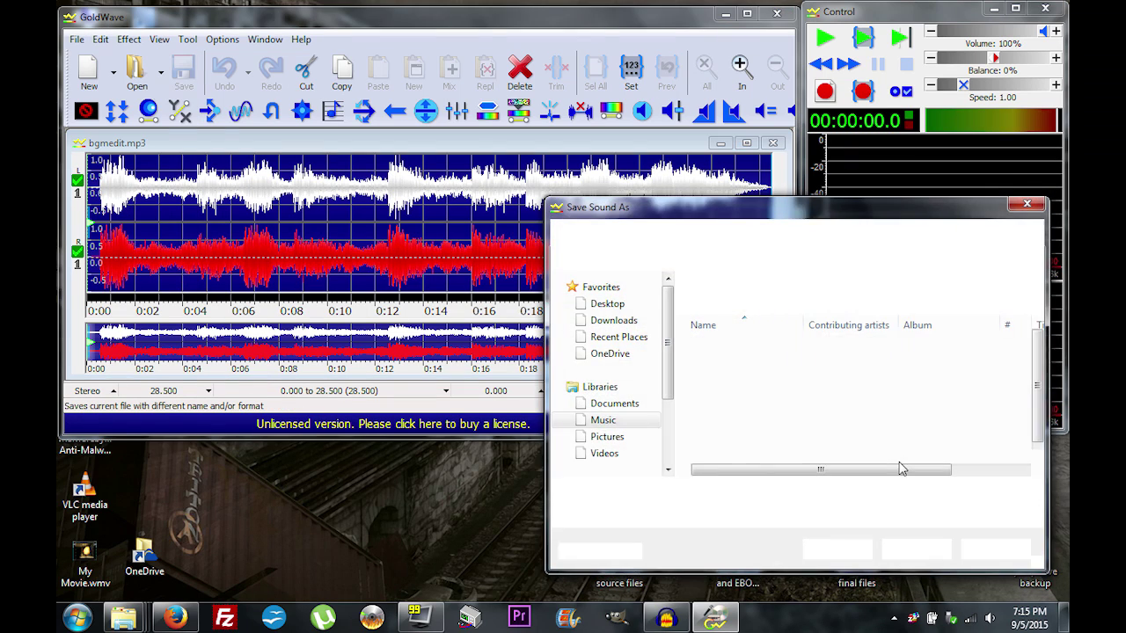
pyautogui.moveTo(780, 216)
pyautogui.mouseDown()
pyautogui.moveTo(537, 198)
pyautogui.moveTo(455, 180)
pyautogui.mouseUp()
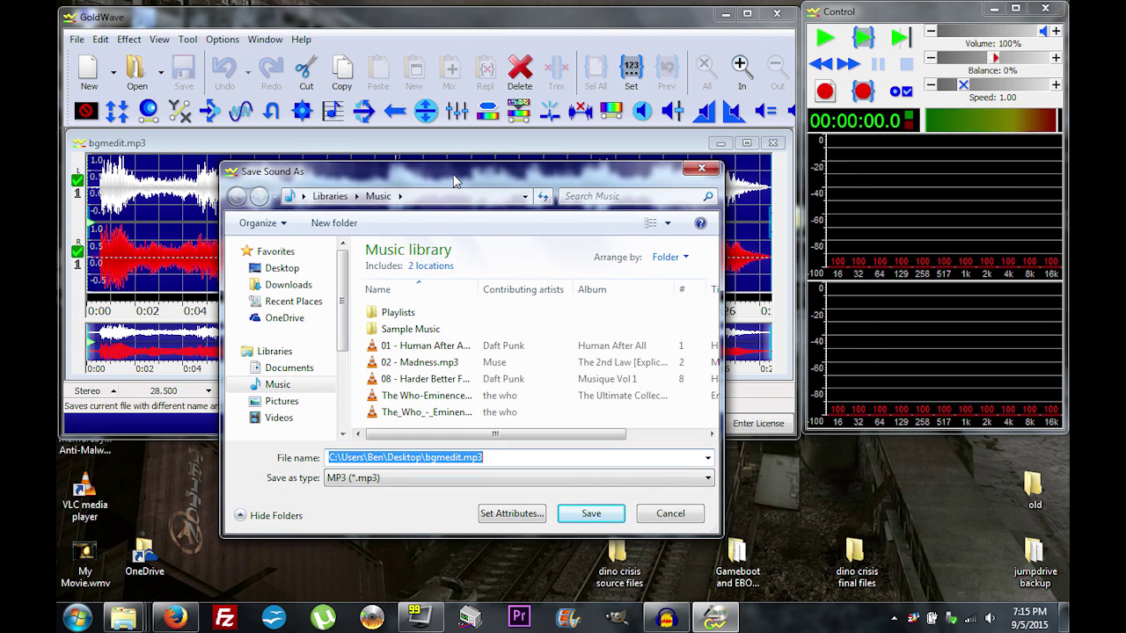
pyautogui.click(281, 268)
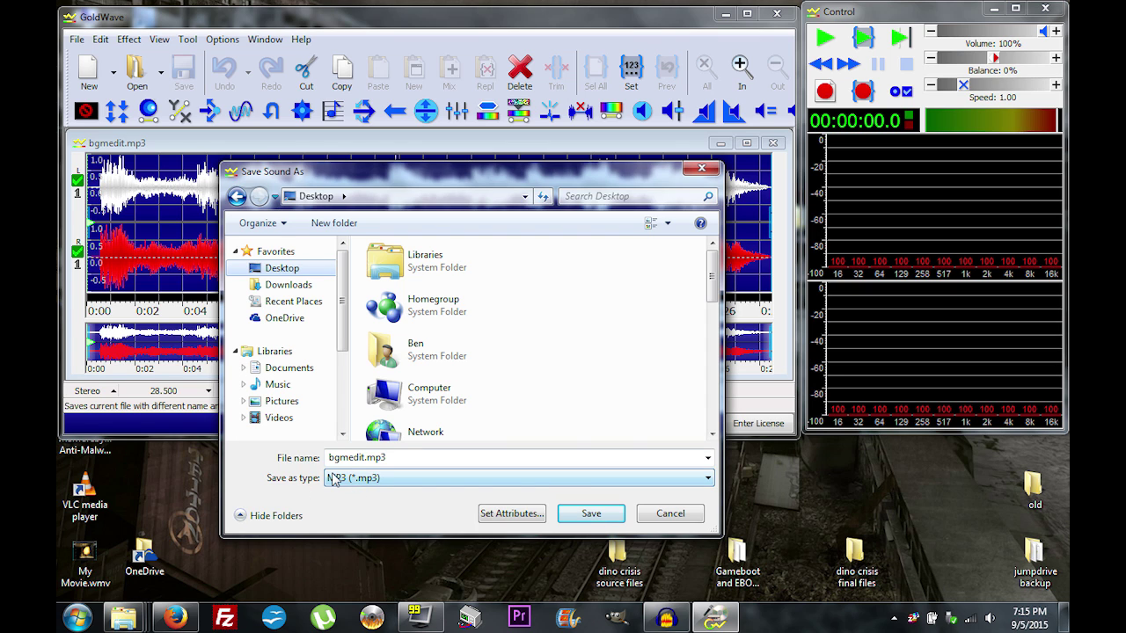
pyautogui.click(364, 479)
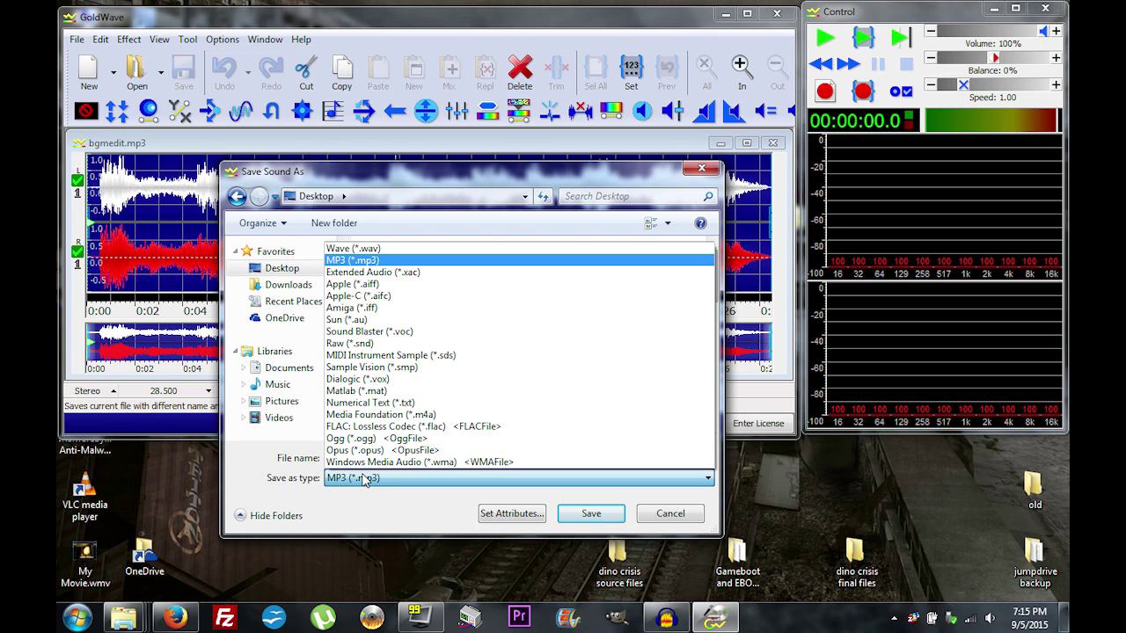
pyautogui.click(346, 249)
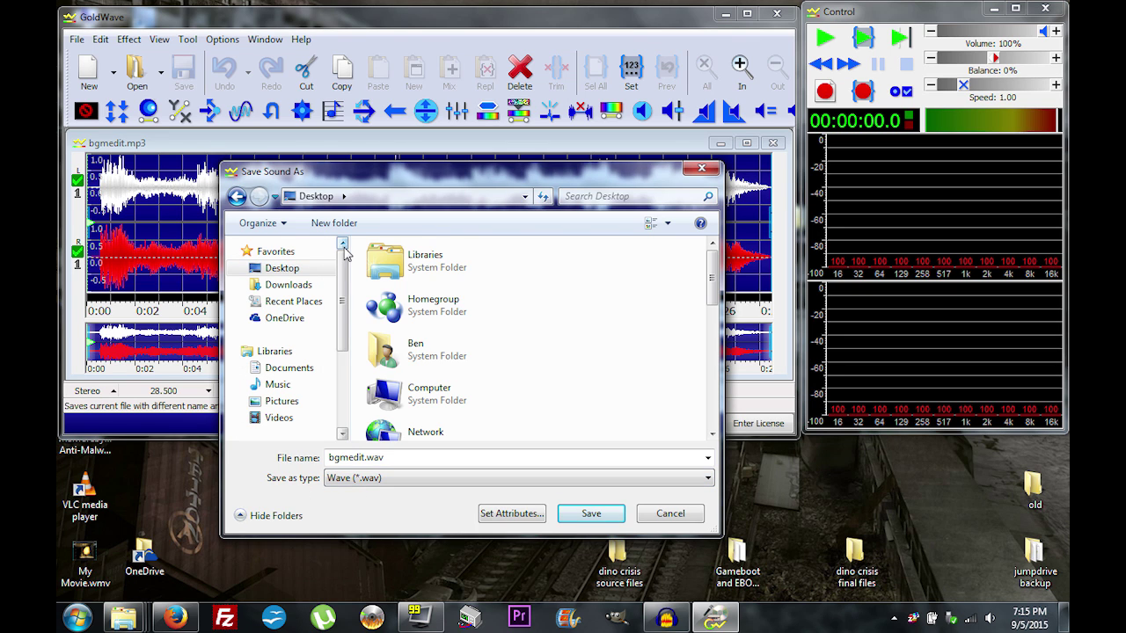
pyautogui.click(510, 514)
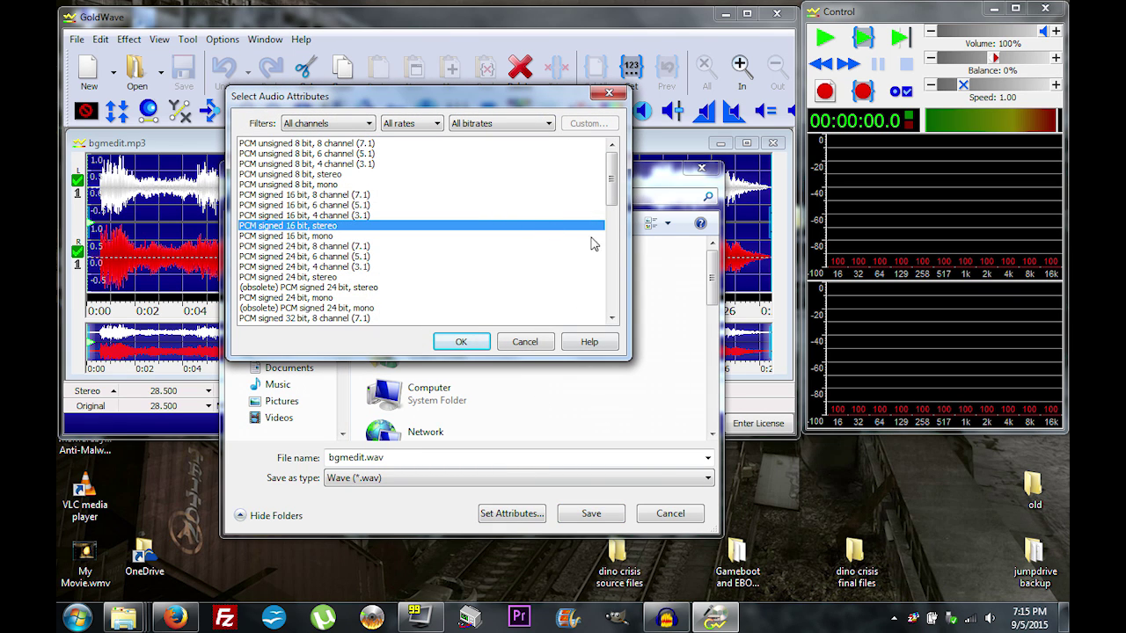
pyautogui.moveTo(617, 202); pyautogui.dragTo(611, 297)
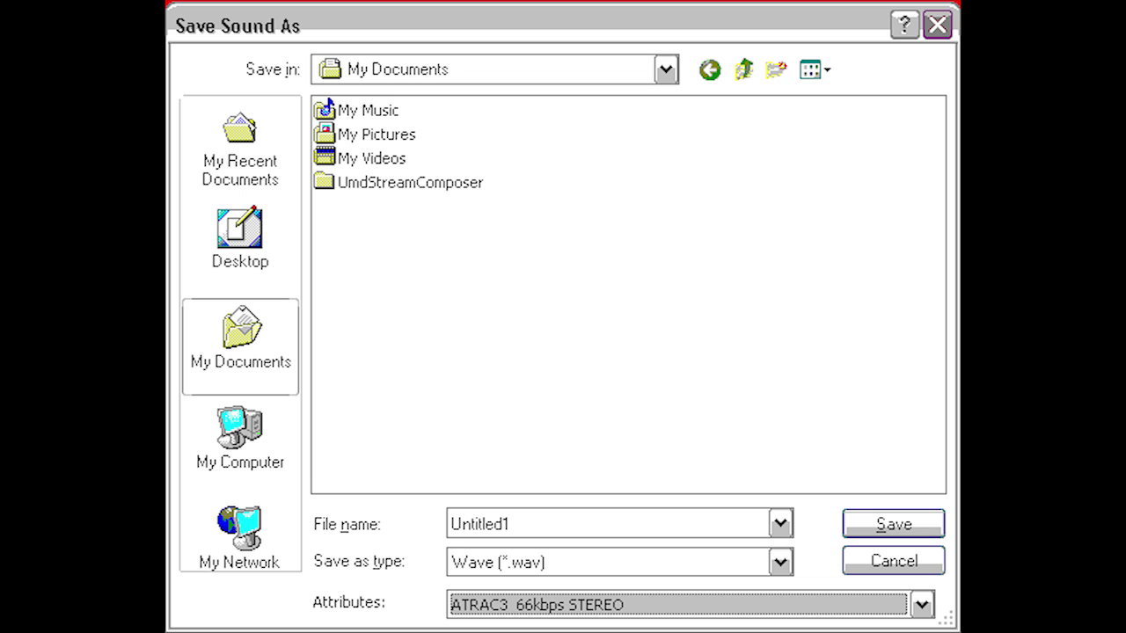
pyautogui.hotkey('alt', 'Down')
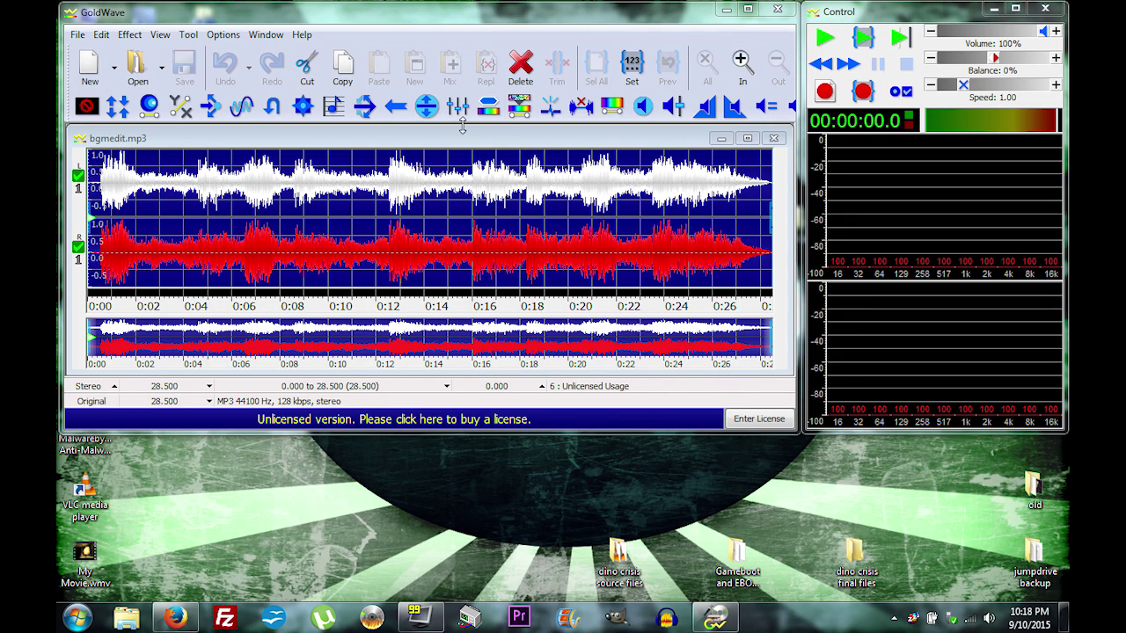
pyautogui.click(779, 11)
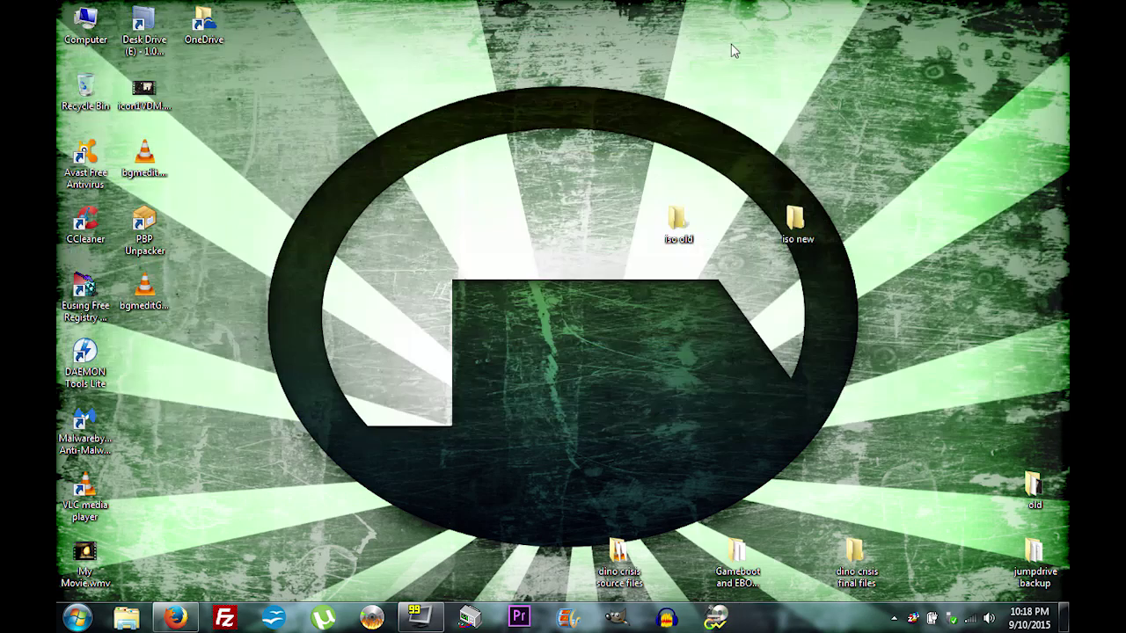
# Step: Check the file type of bgmeditGW.wav on the Desktop and open its properties
pyautogui.click(146, 299)
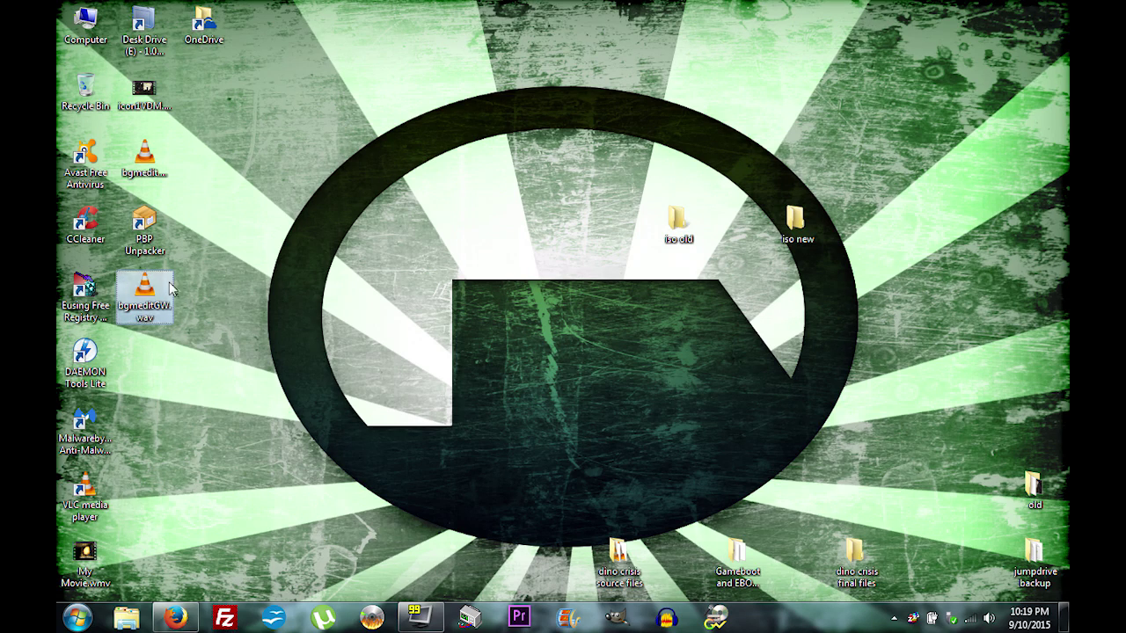
pyautogui.moveTo(157, 293)
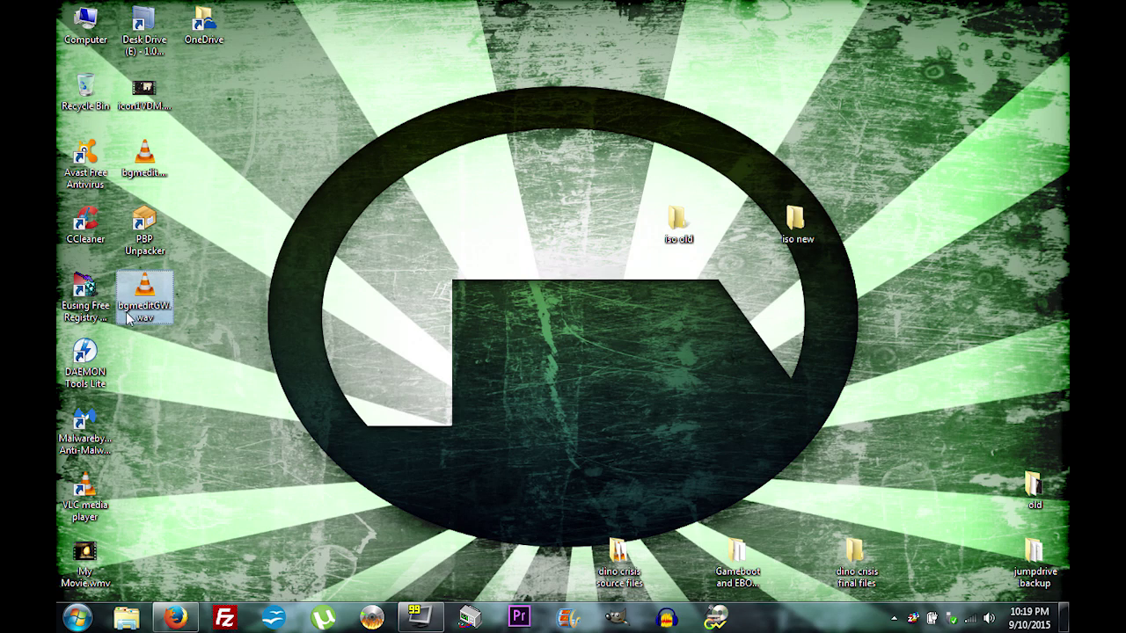
pyautogui.moveTo(123, 316)
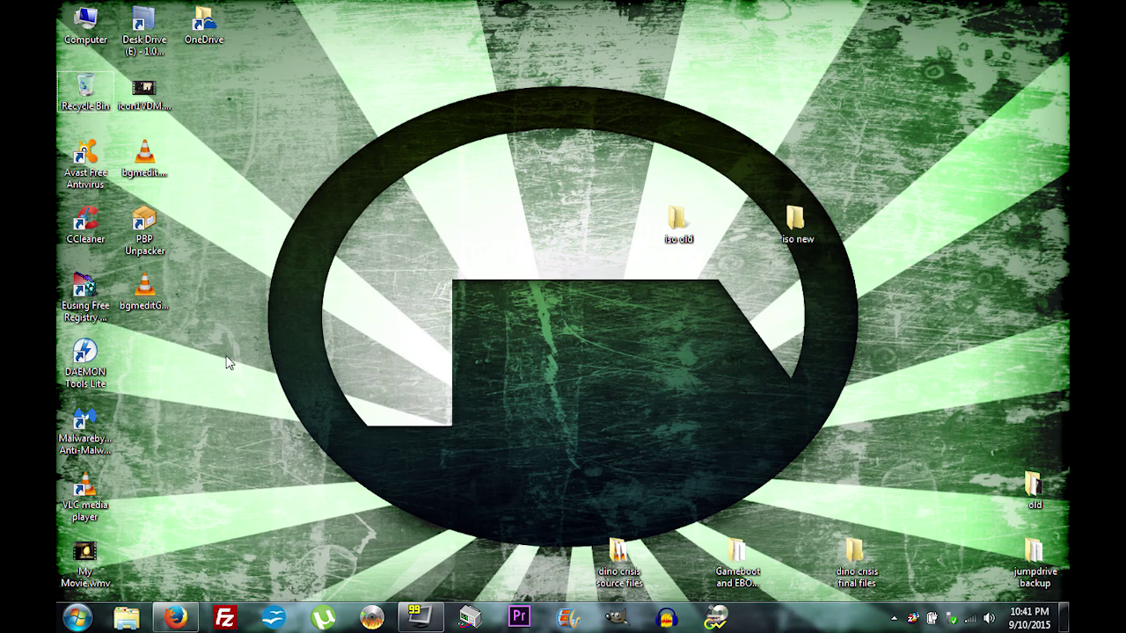
pyautogui.click(175, 296)
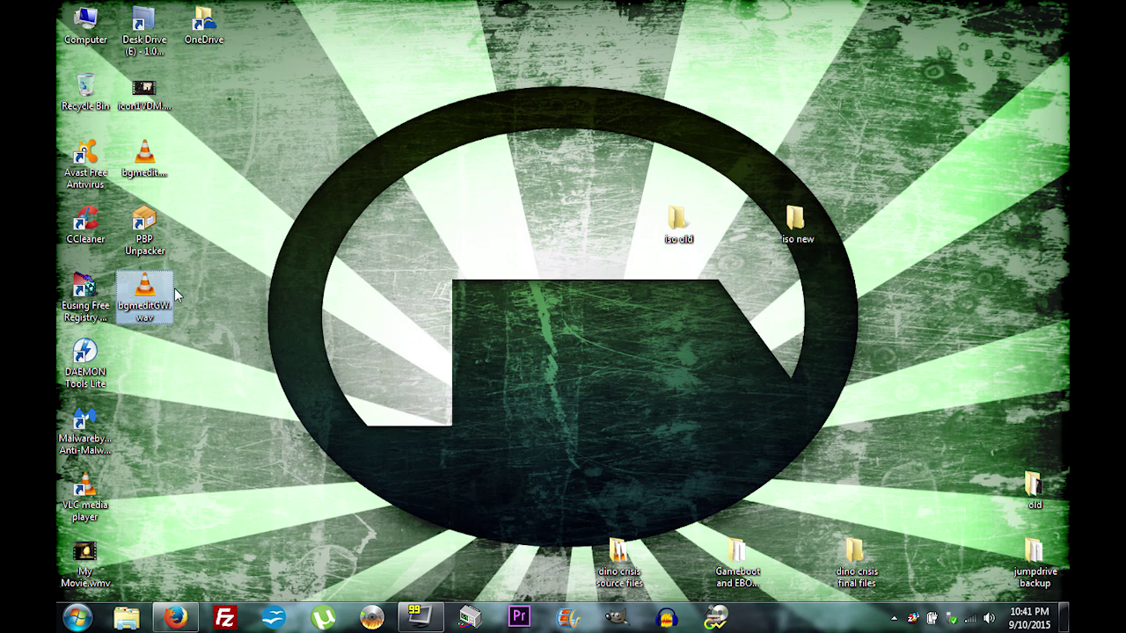
pyautogui.moveTo(151, 318)
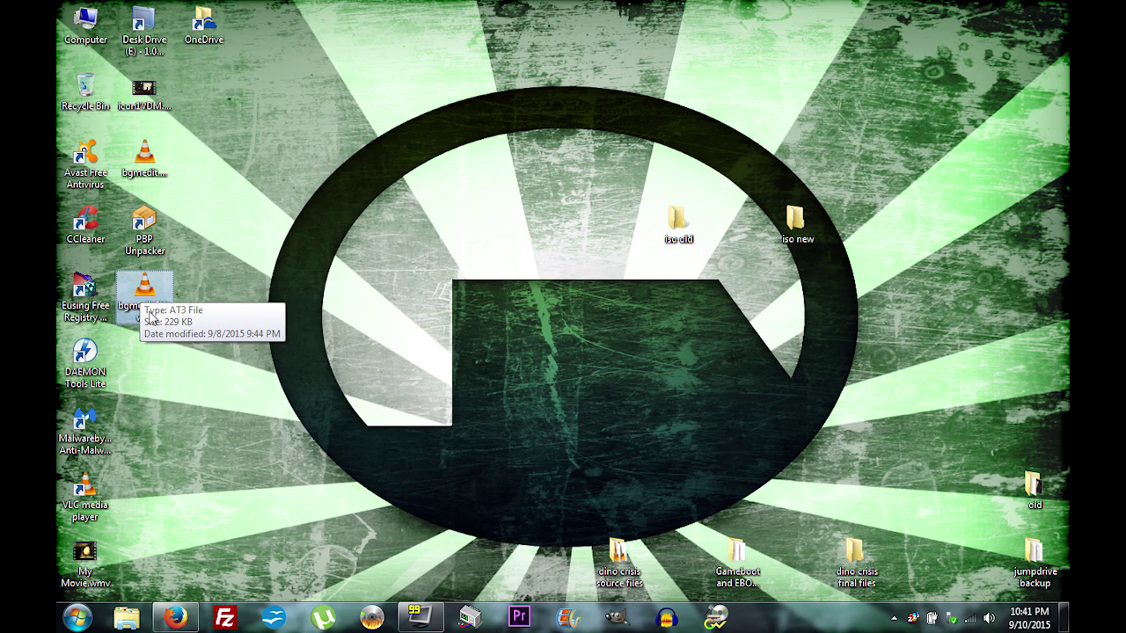
pyautogui.rightClick(148, 295)
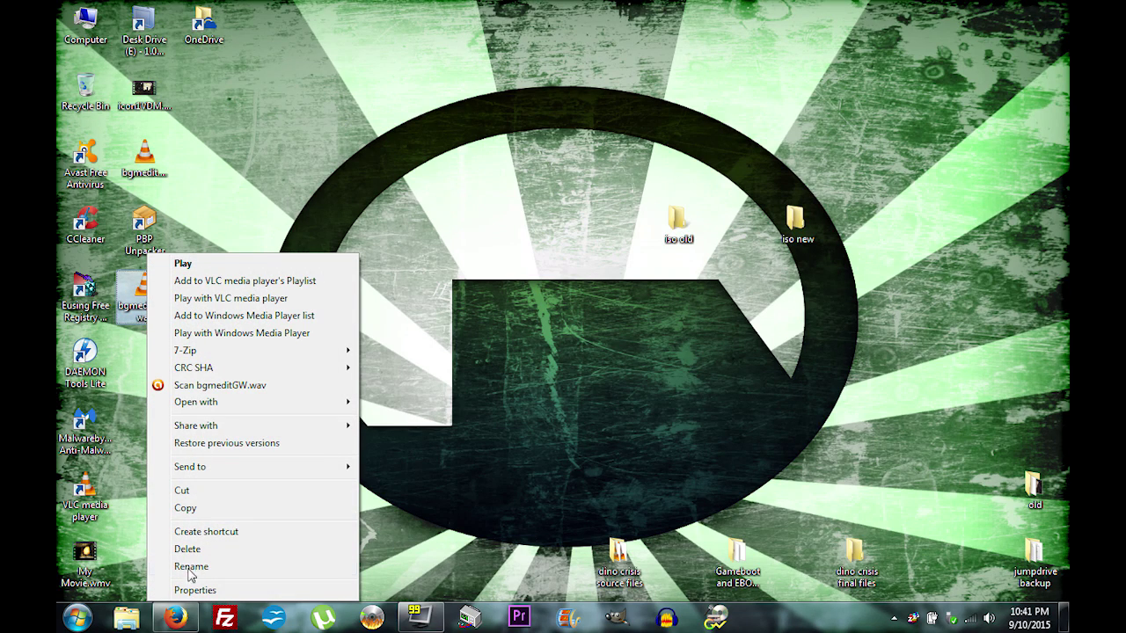
pyautogui.click(237, 587)
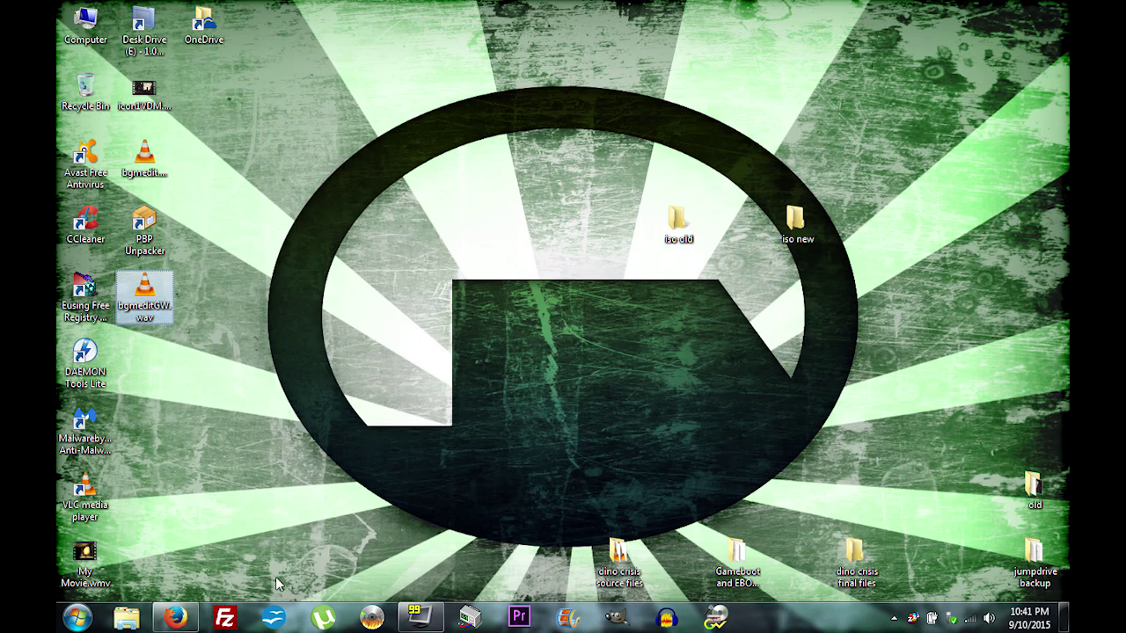
# Step: Move the bgmeditGW.wav properties aside and open the 00001 folder under UmdStreamComposer, MuxWork, psp in Documents
pyautogui.moveTo(259, 204); pyautogui.dragTo(300, 171)
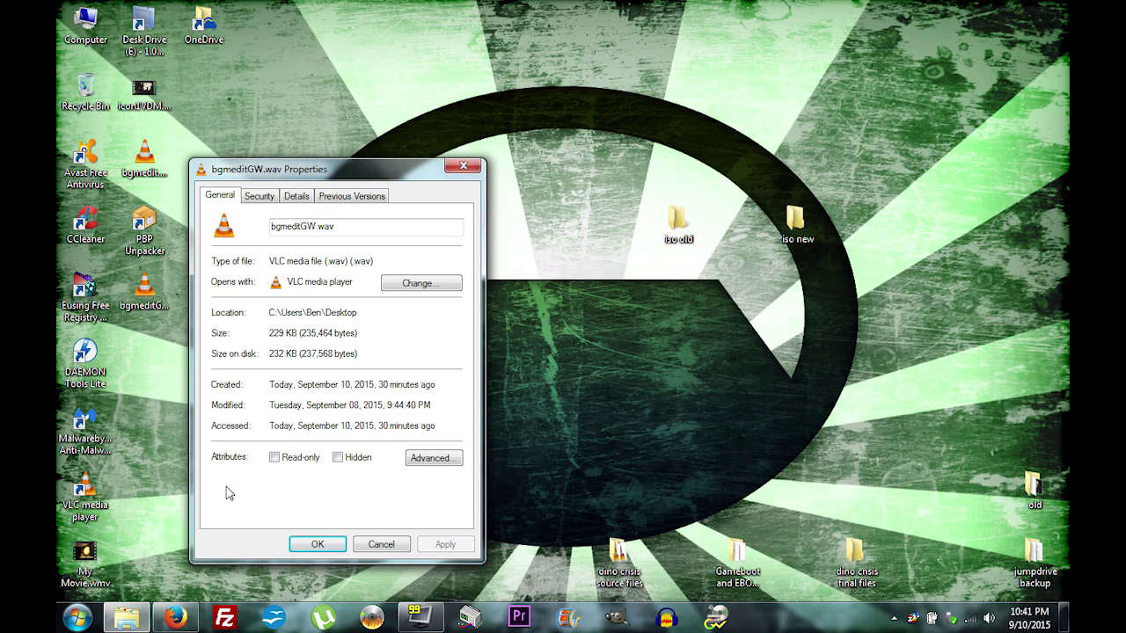
pyautogui.click(80, 617)
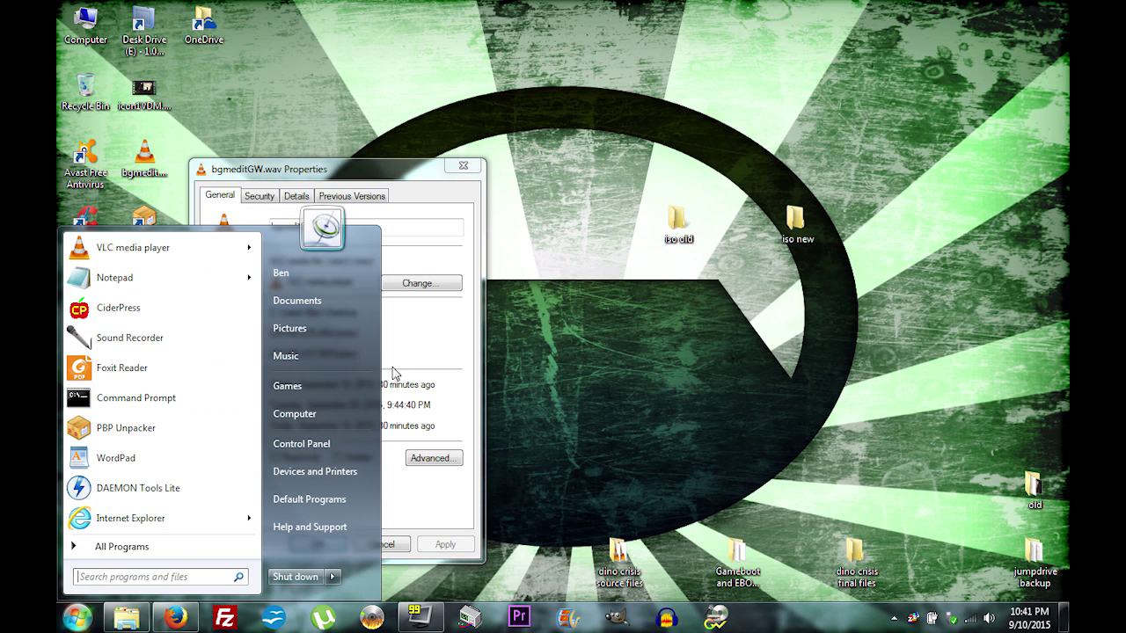
pyautogui.click(312, 303)
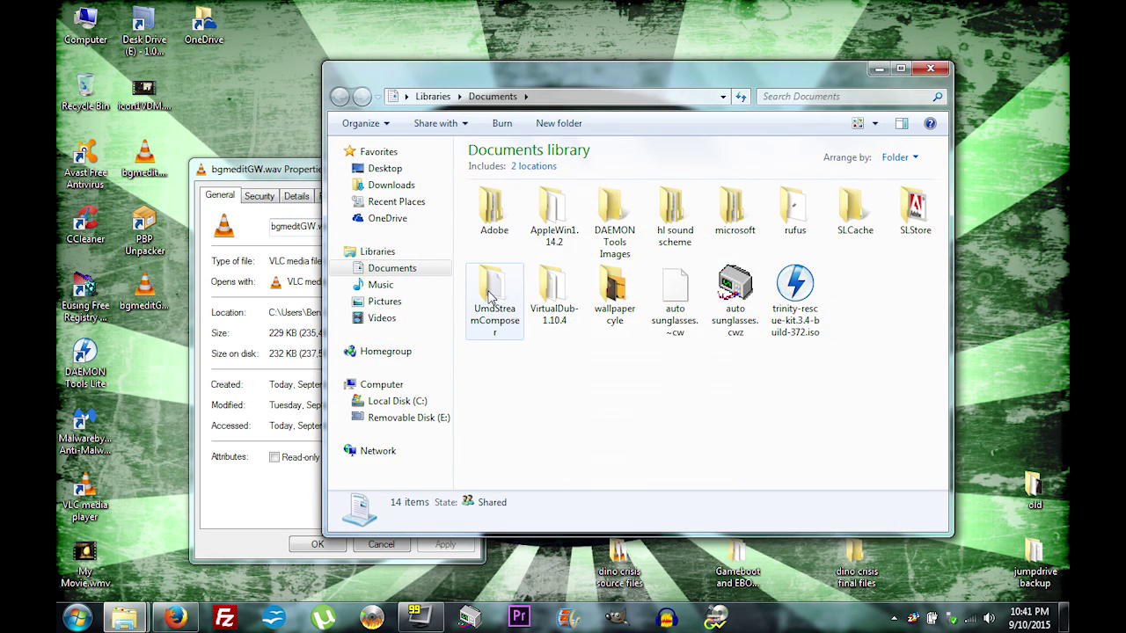
pyautogui.doubleClick(490, 297)
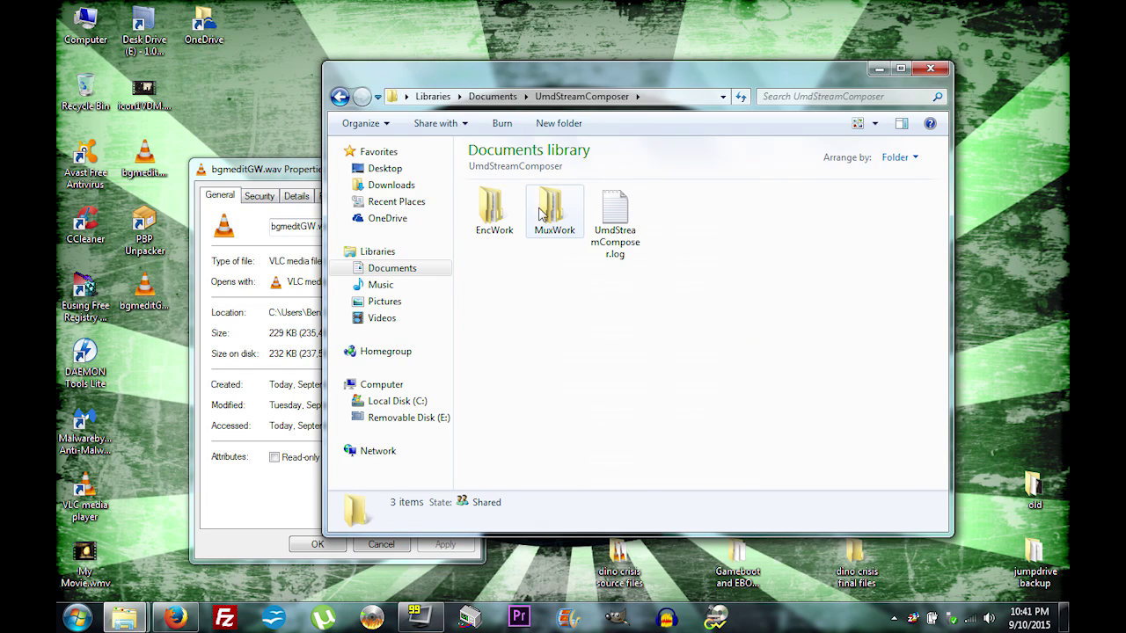
pyautogui.doubleClick(554, 211)
pyautogui.doubleClick(492, 208)
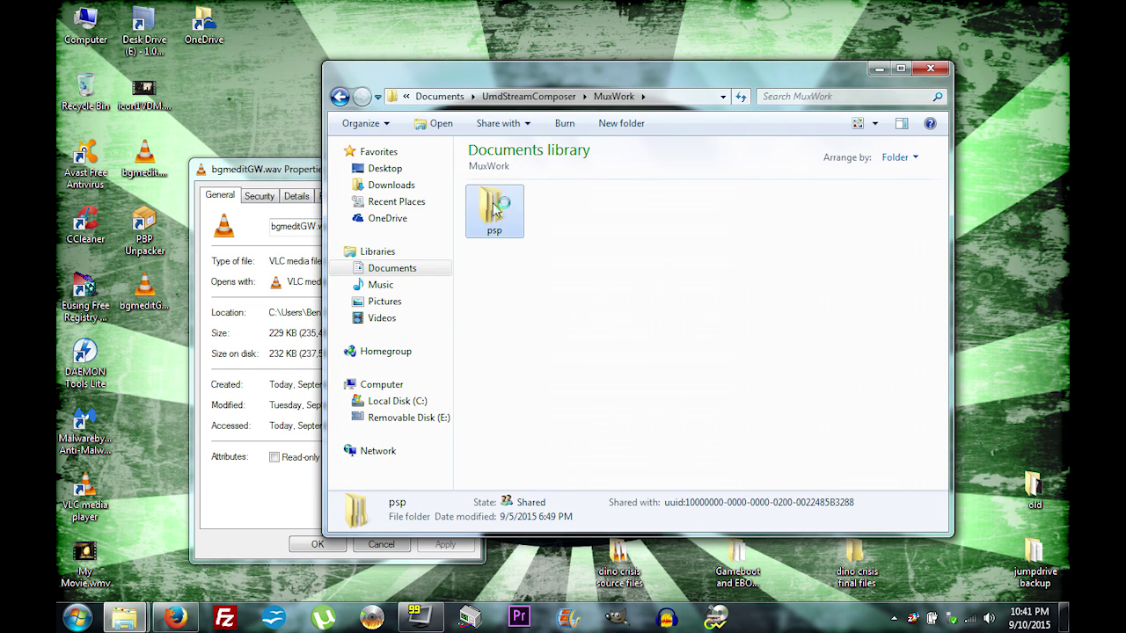
pyautogui.doubleClick(493, 209)
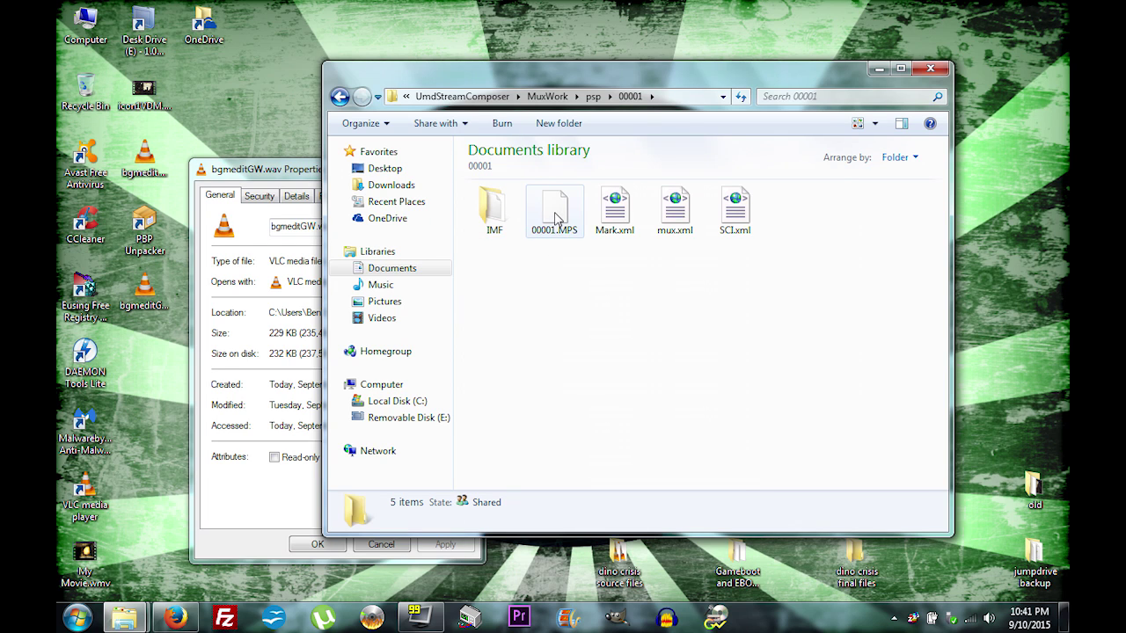
# Step: Compare the file size of 00001.MPS with the size in the bgmeditGW.wav properties
pyautogui.click(249, 166)
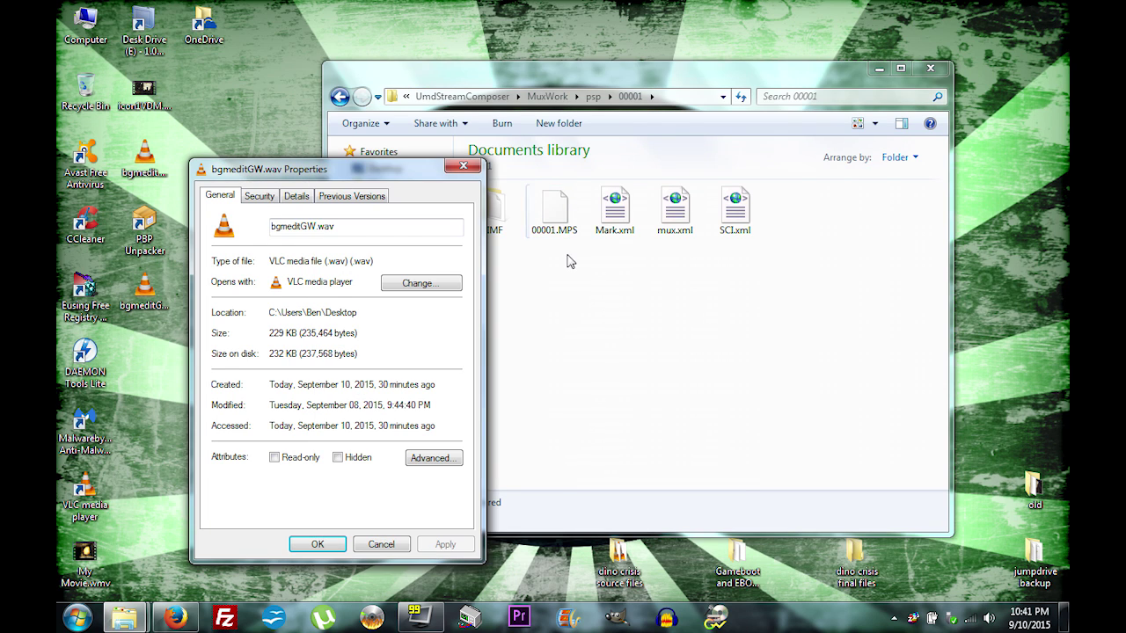
pyautogui.click(554, 227)
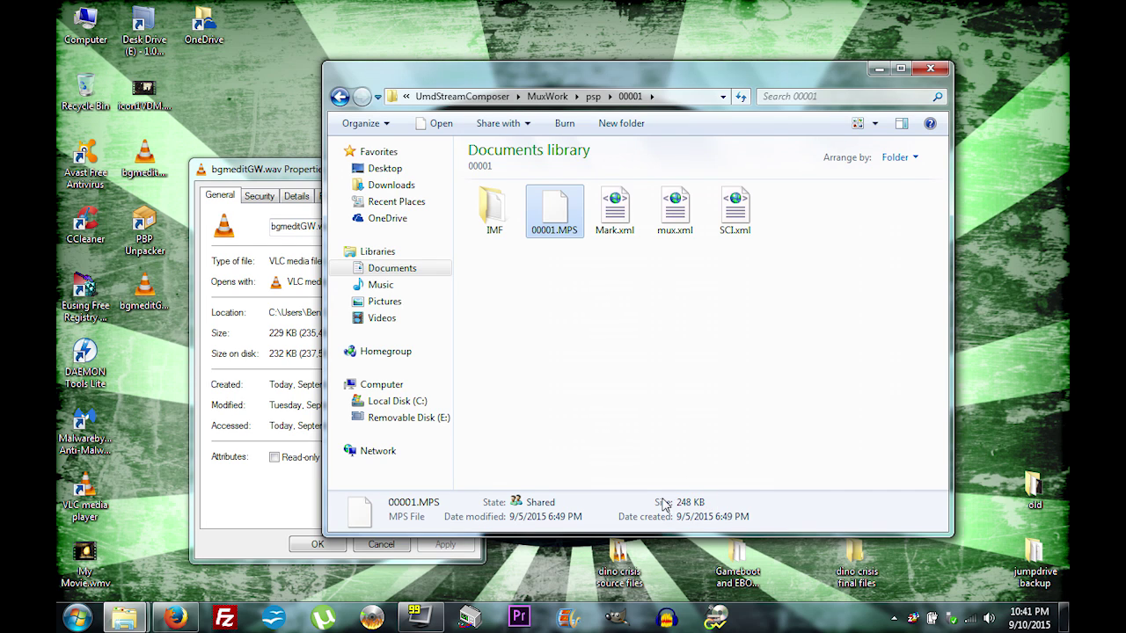
pyautogui.click(270, 177)
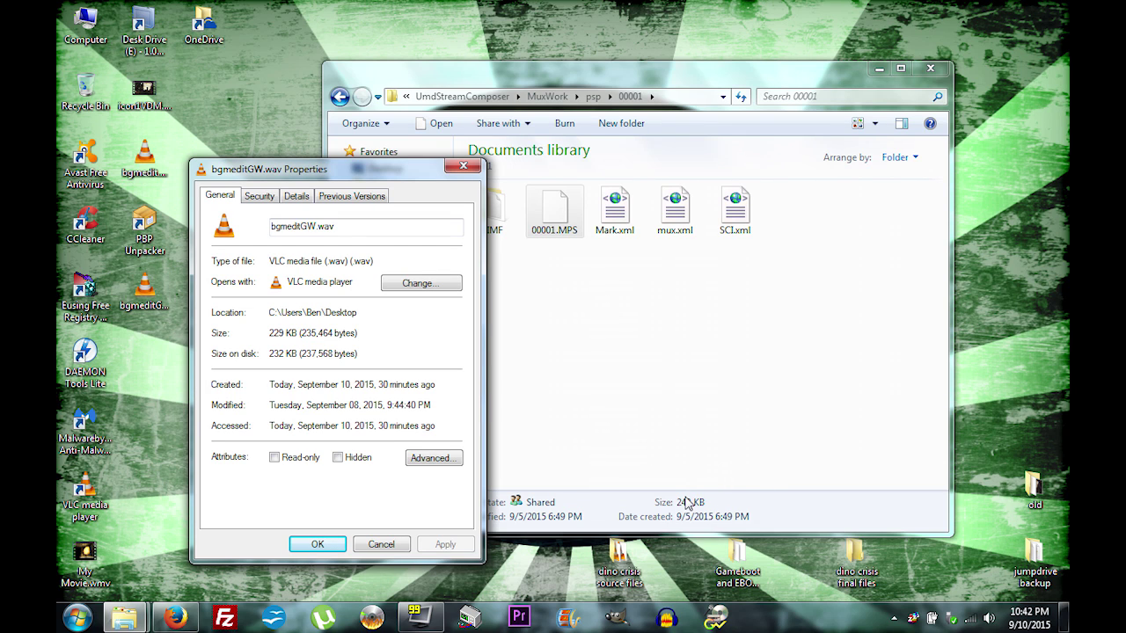
# Step: Launch Calculator and add the two file sizes in KB, 248 + 229
pyautogui.press('super+r')
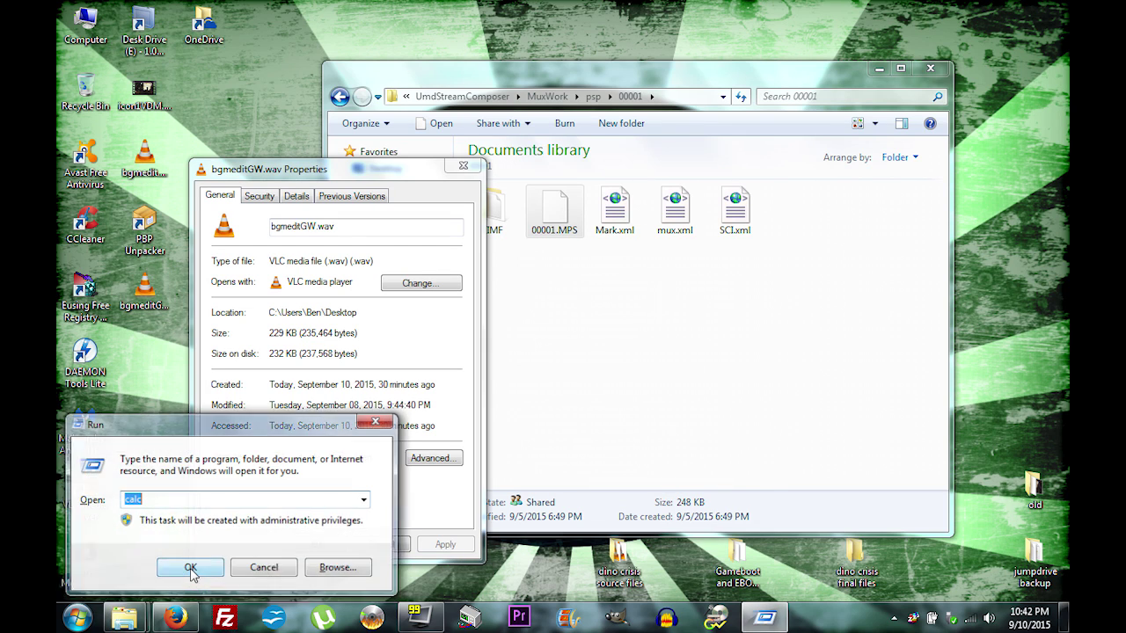
pyautogui.click(197, 568)
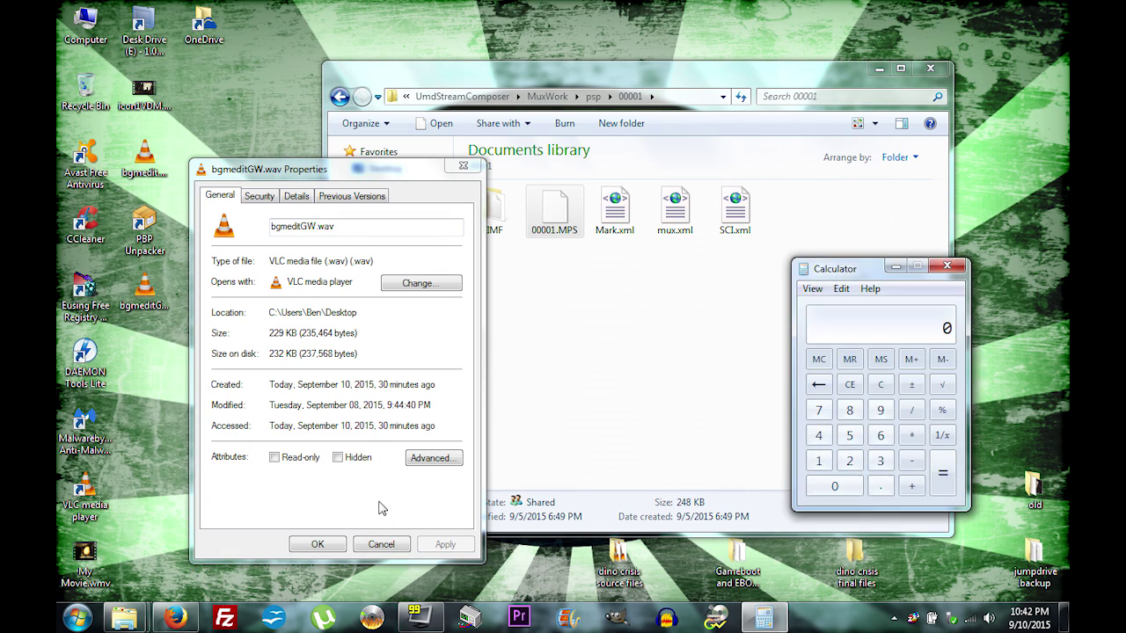
pyautogui.click(848, 461)
pyautogui.click(817, 435)
pyautogui.click(848, 410)
pyautogui.click(912, 488)
pyautogui.click(849, 460)
pyautogui.click(848, 460)
pyautogui.click(881, 411)
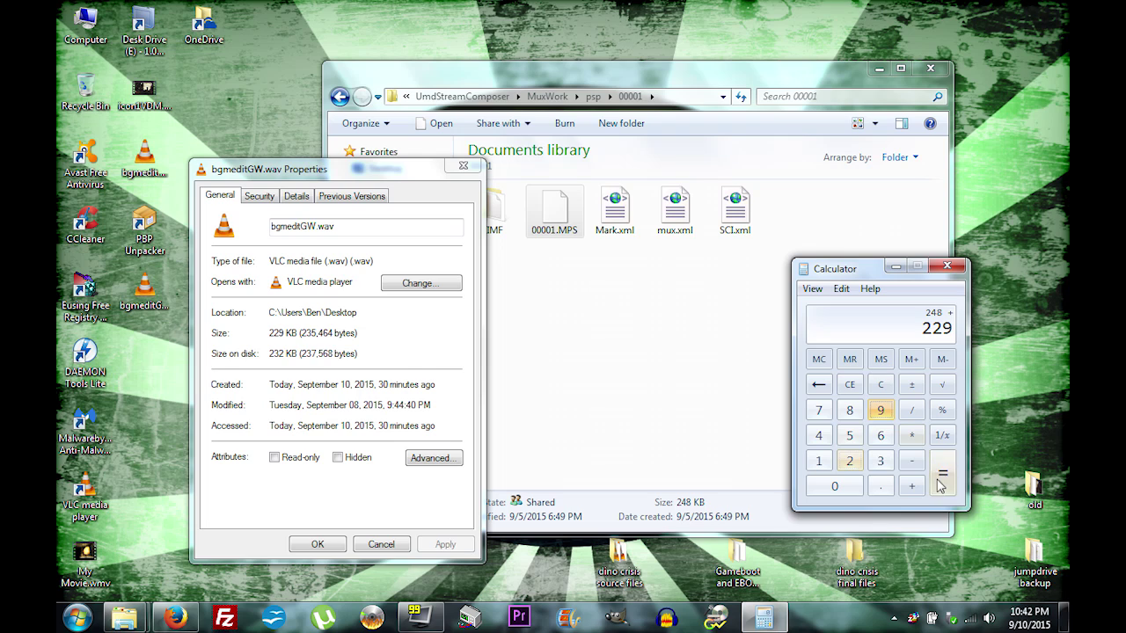
pyautogui.click(942, 474)
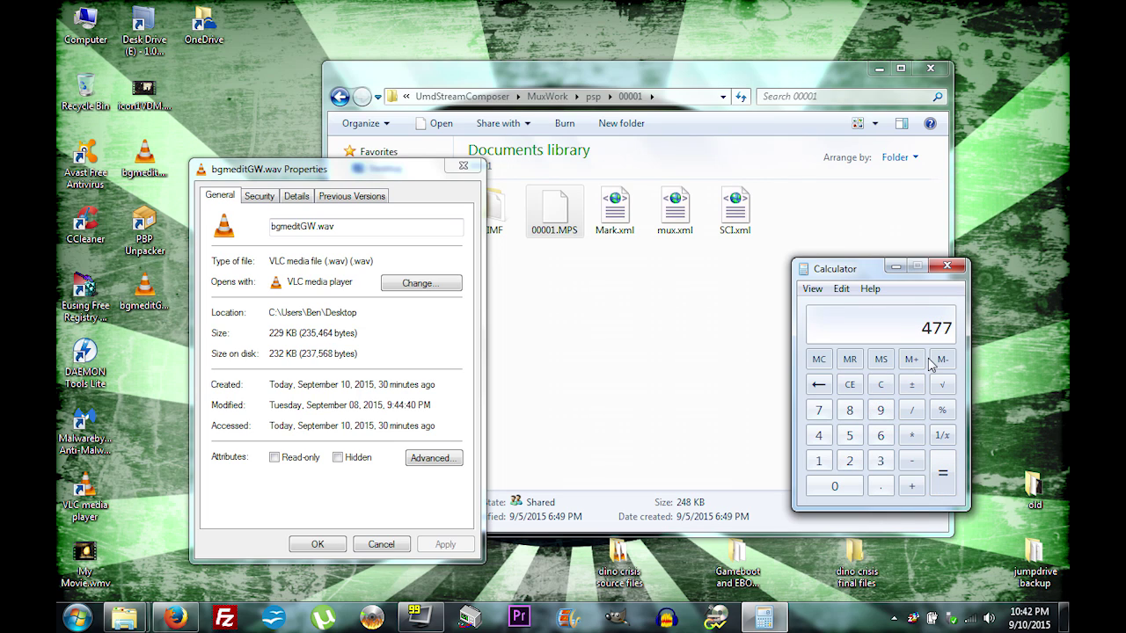
# Step: Move Calculator clear of the folder window and review the sizes of 00001.MPS and bgmeditGW.wav again
pyautogui.moveTo(898, 280); pyautogui.dragTo(988, 296)
pyautogui.click(598, 324)
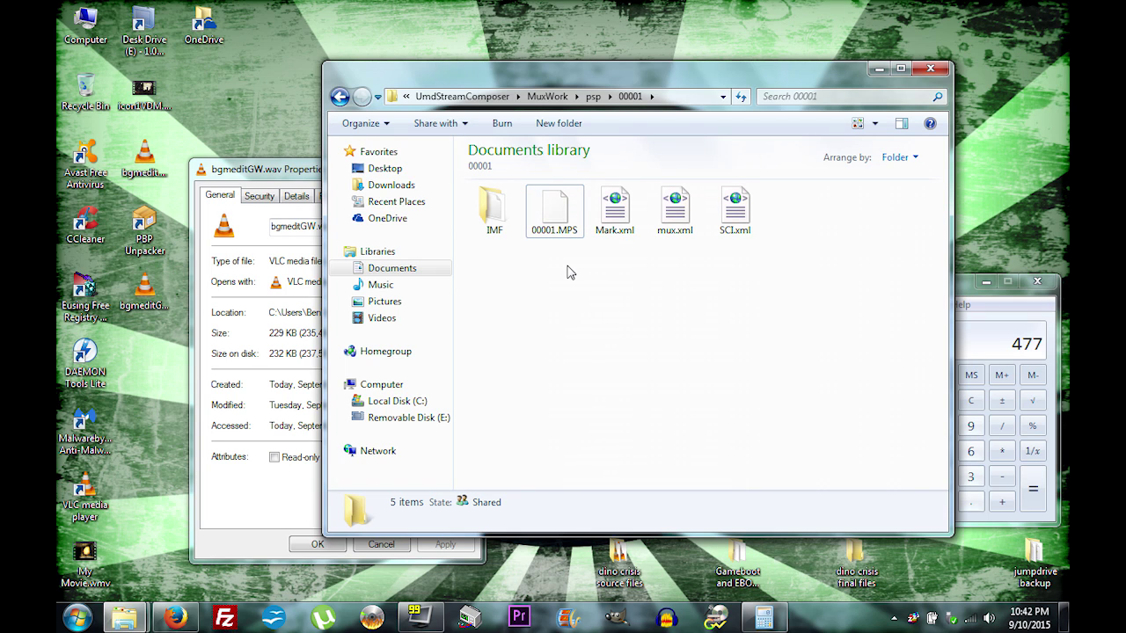
pyautogui.click(552, 215)
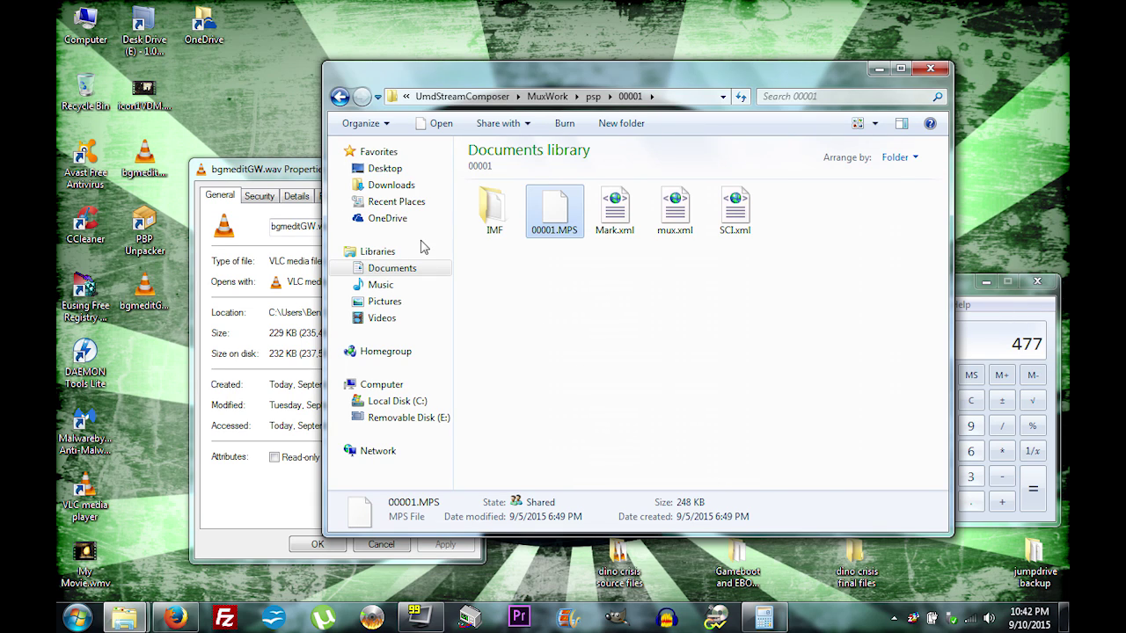
pyautogui.click(286, 172)
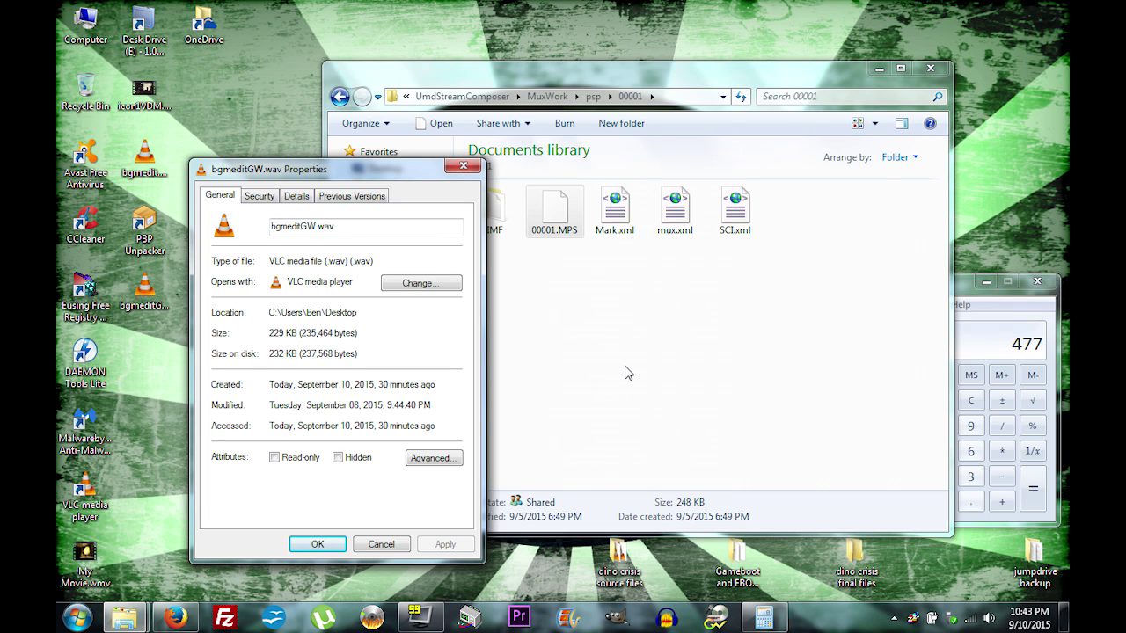
# Step: Add 2 KB to the calculated total, and close Calculator and the bgmeditGW.wav properties
pyautogui.click(971, 296)
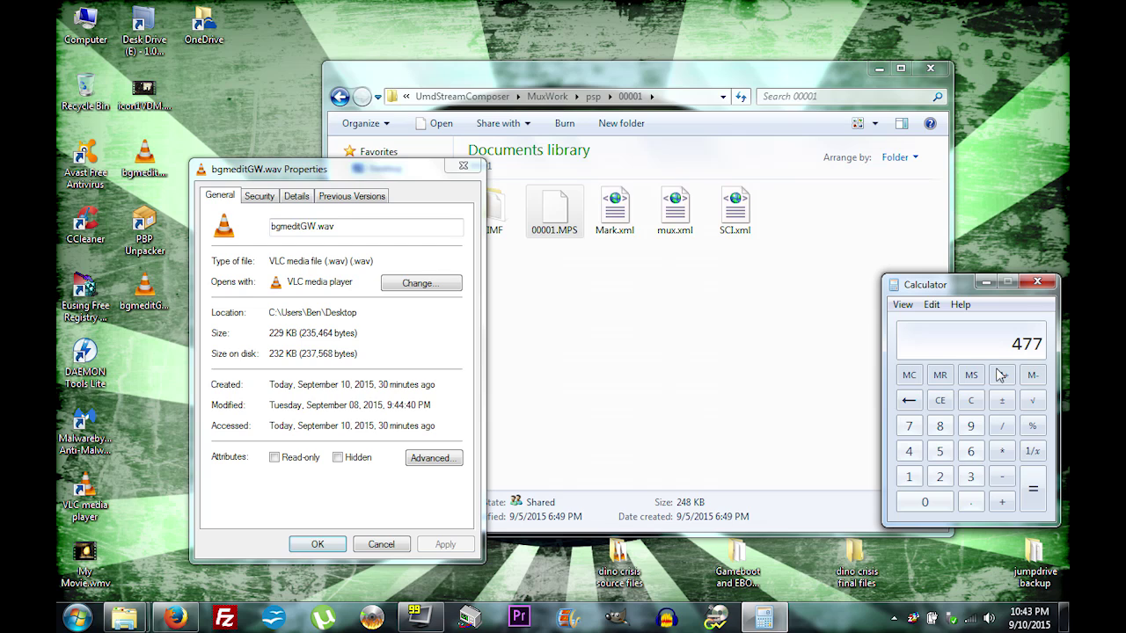
pyautogui.click(1002, 501)
pyautogui.click(939, 476)
pyautogui.click(1032, 488)
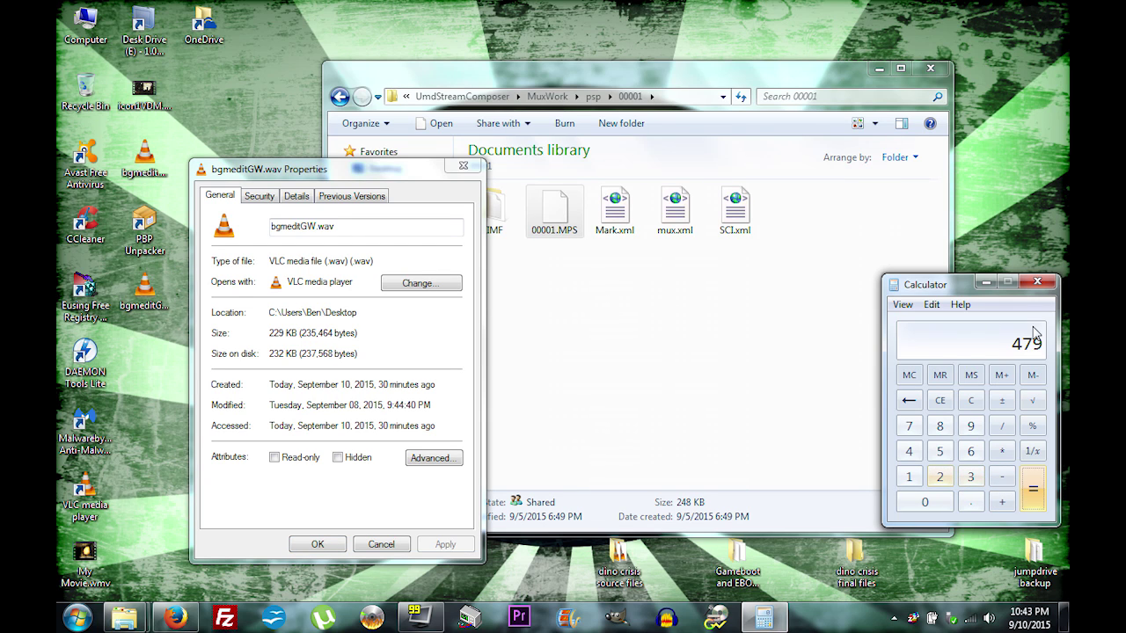
pyautogui.click(1037, 281)
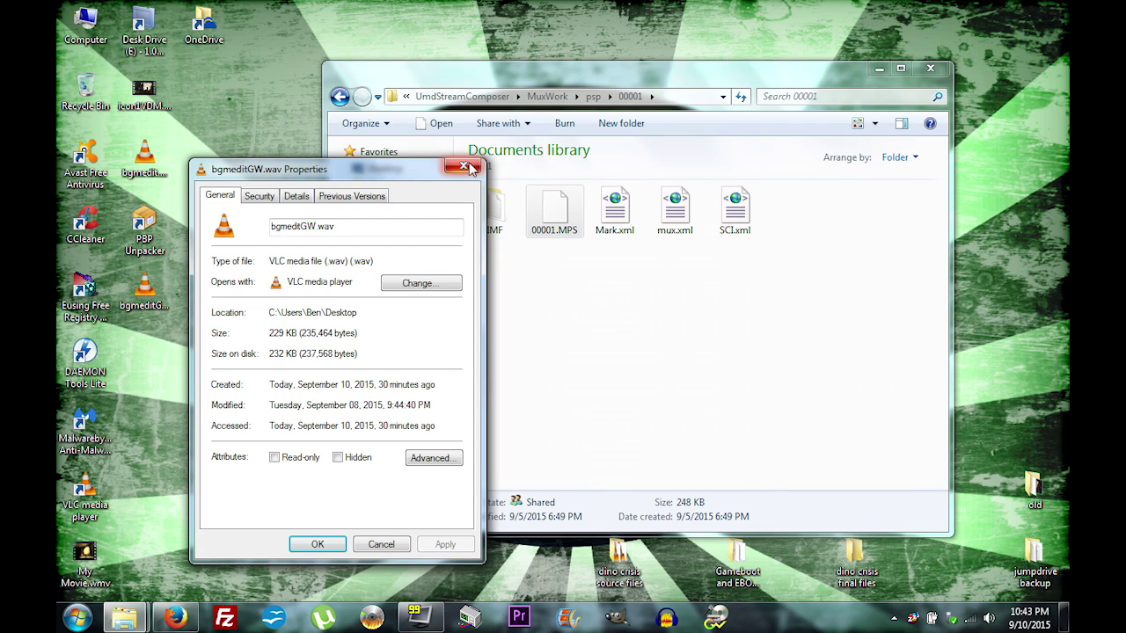
pyautogui.click(469, 171)
# Step: Open the tool pack's MPS files folder inside Icon MPS to PMF Converter, arranging its window beside the 00001 folder
pyautogui.click(586, 317)
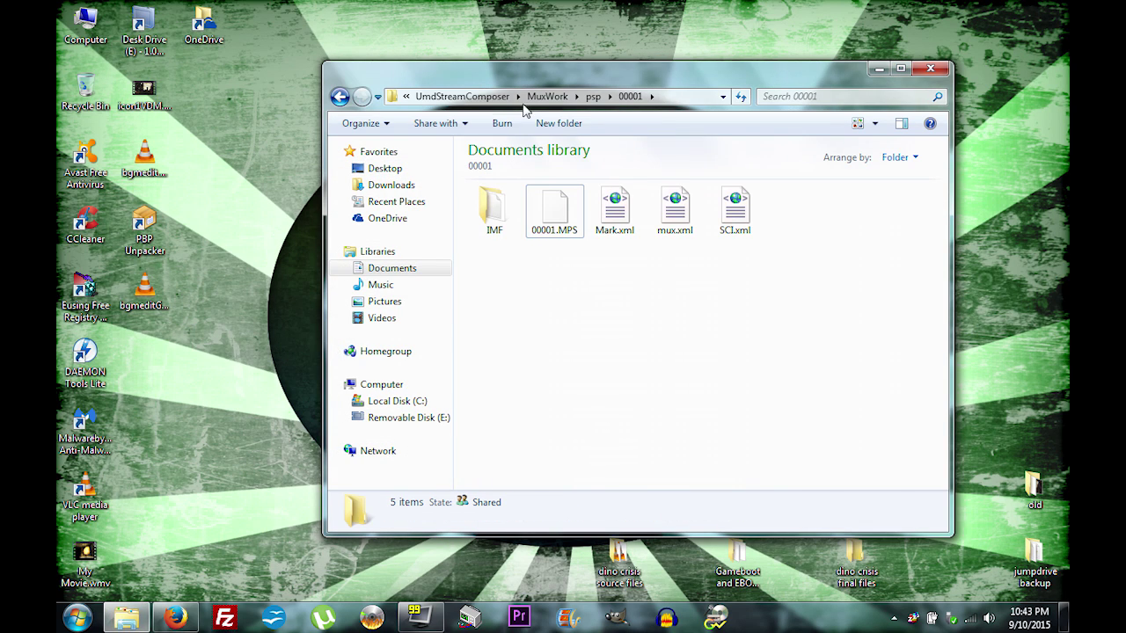
pyautogui.moveTo(554, 81); pyautogui.dragTo(300, 80)
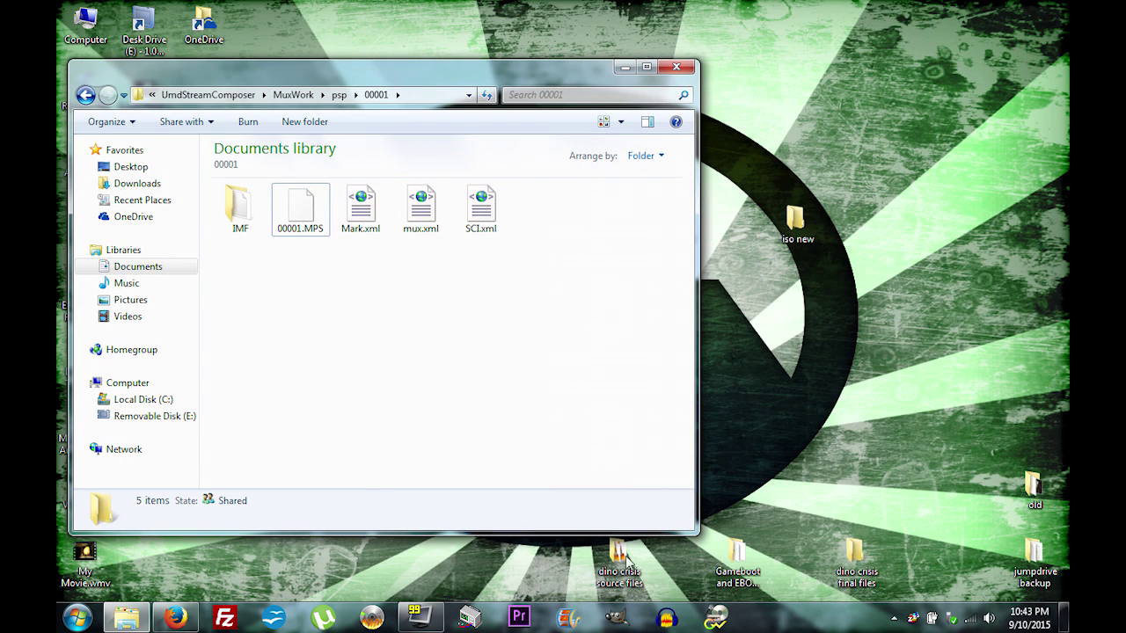
pyautogui.doubleClick(749, 563)
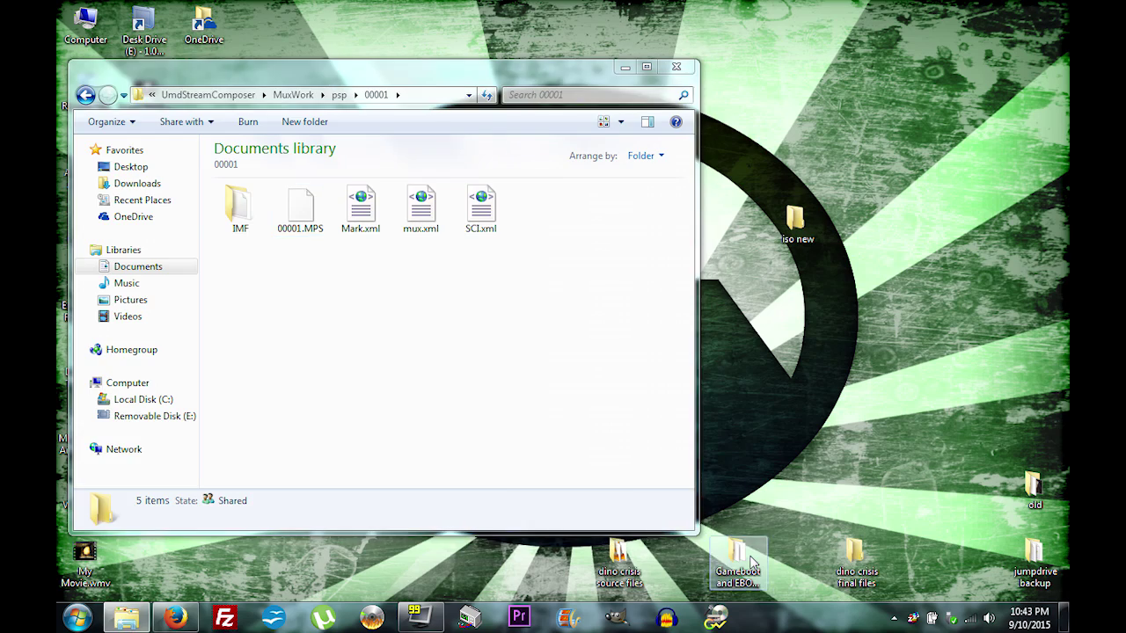
pyautogui.moveTo(397, 103); pyautogui.dragTo(754, 126)
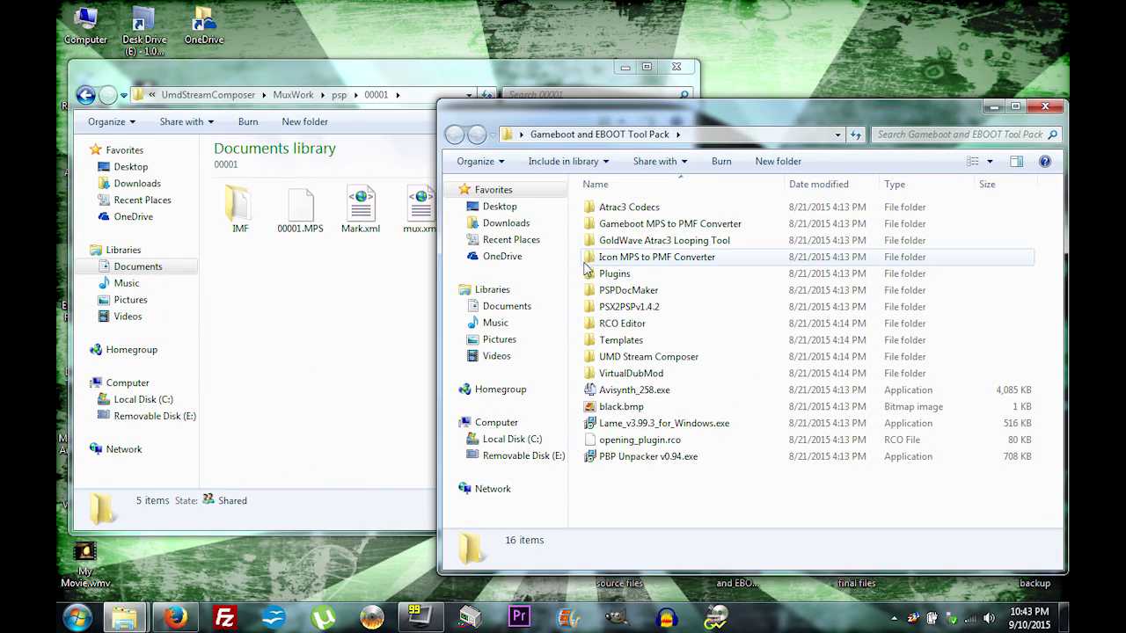
pyautogui.doubleClick(671, 258)
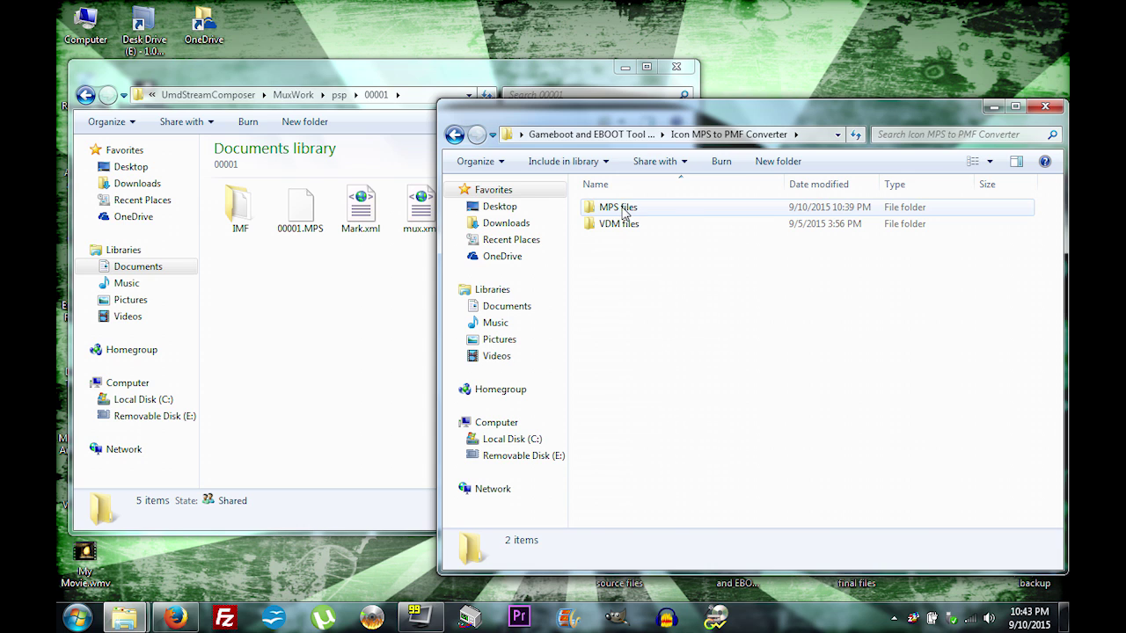
pyautogui.doubleClick(621, 211)
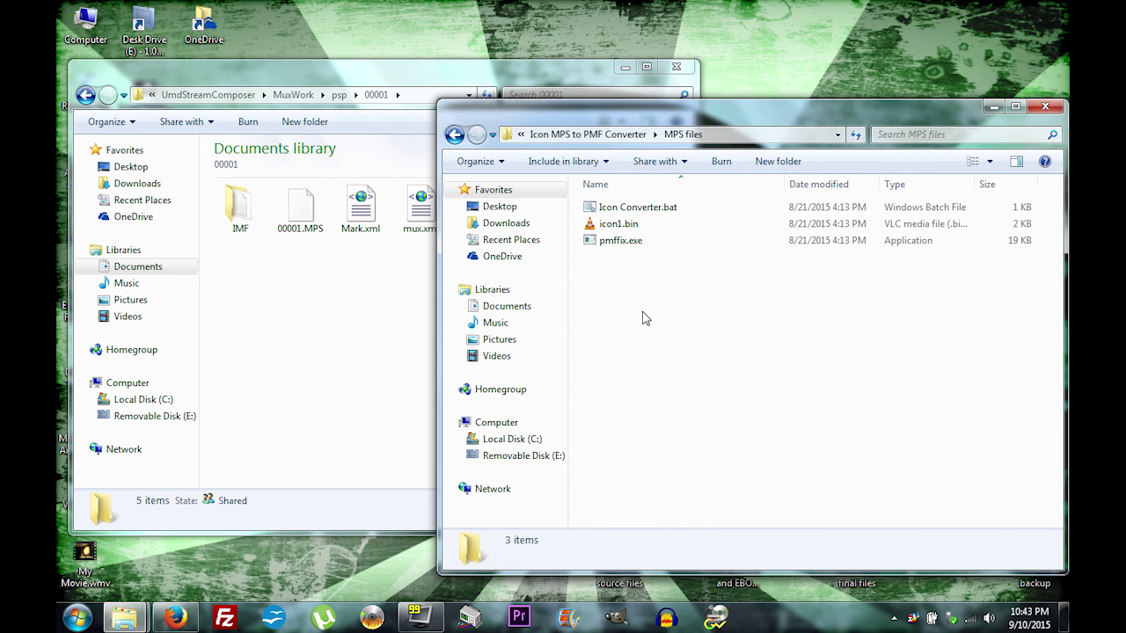
# Step: Move 00001.MPS into the MPS files folder and convert it to PMF with Icon Converter.bat
pyautogui.click(315, 283)
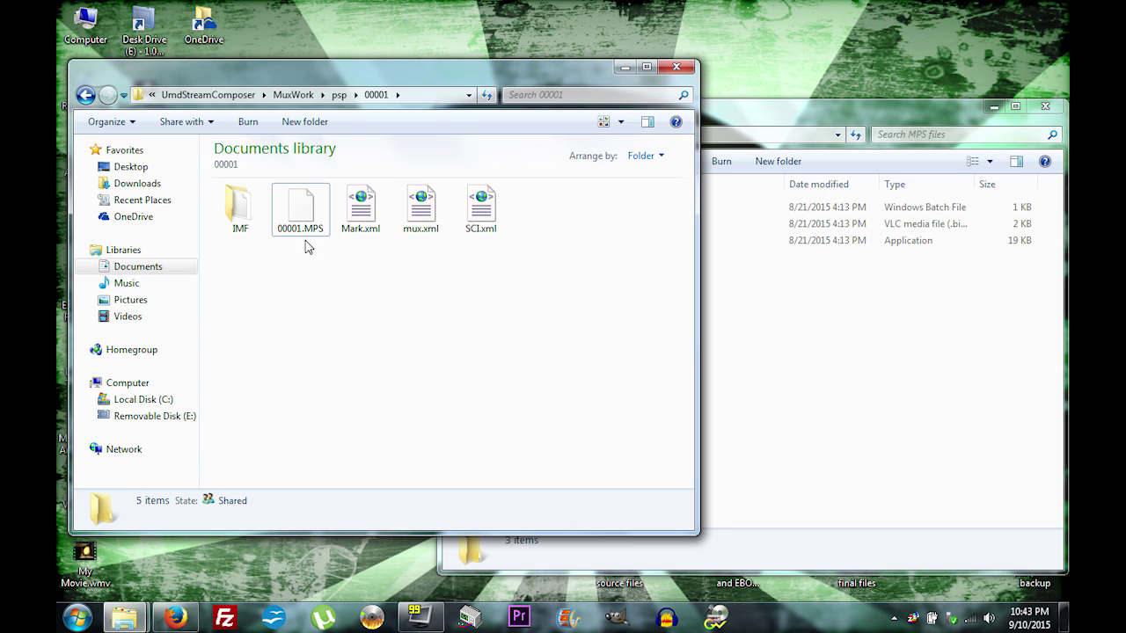
pyautogui.moveTo(307, 202); pyautogui.dragTo(794, 361)
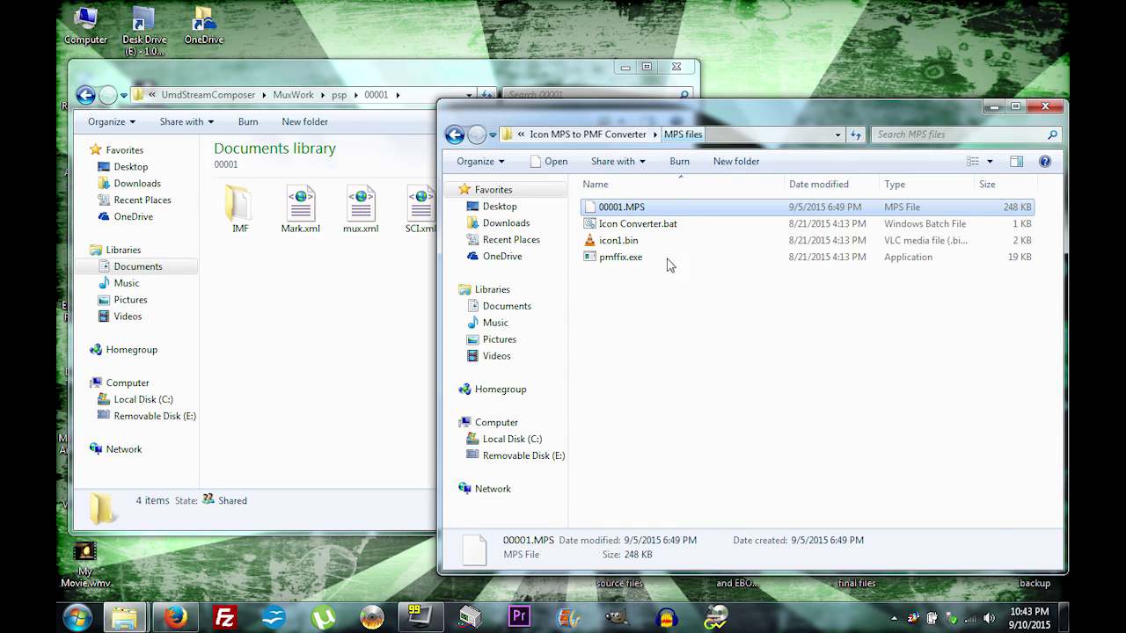
pyautogui.click(629, 318)
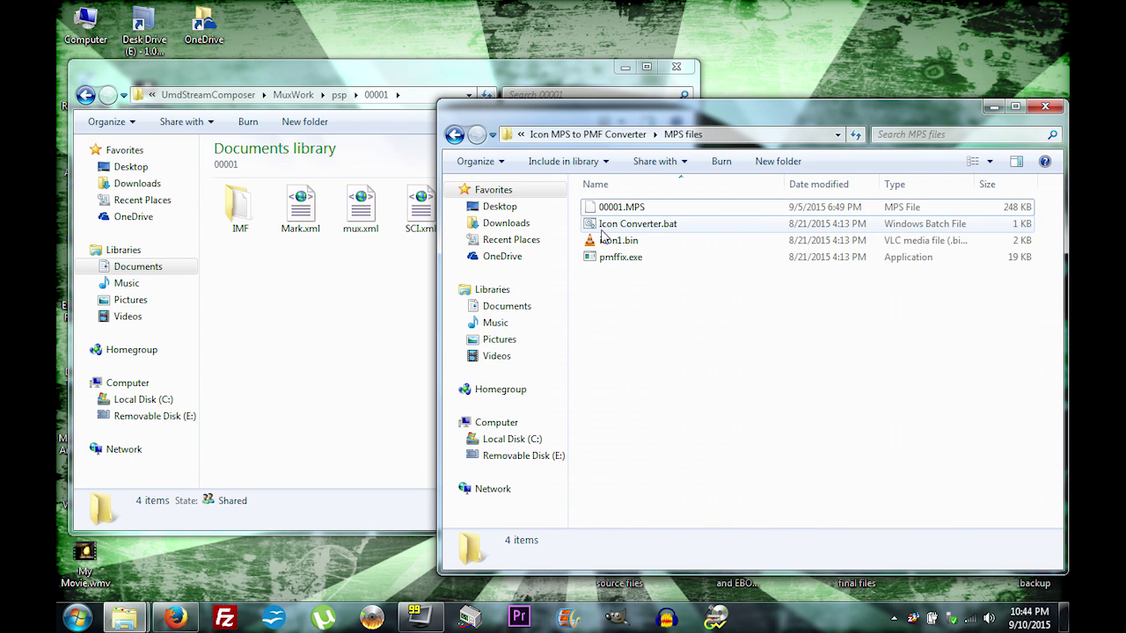
pyautogui.click(639, 230)
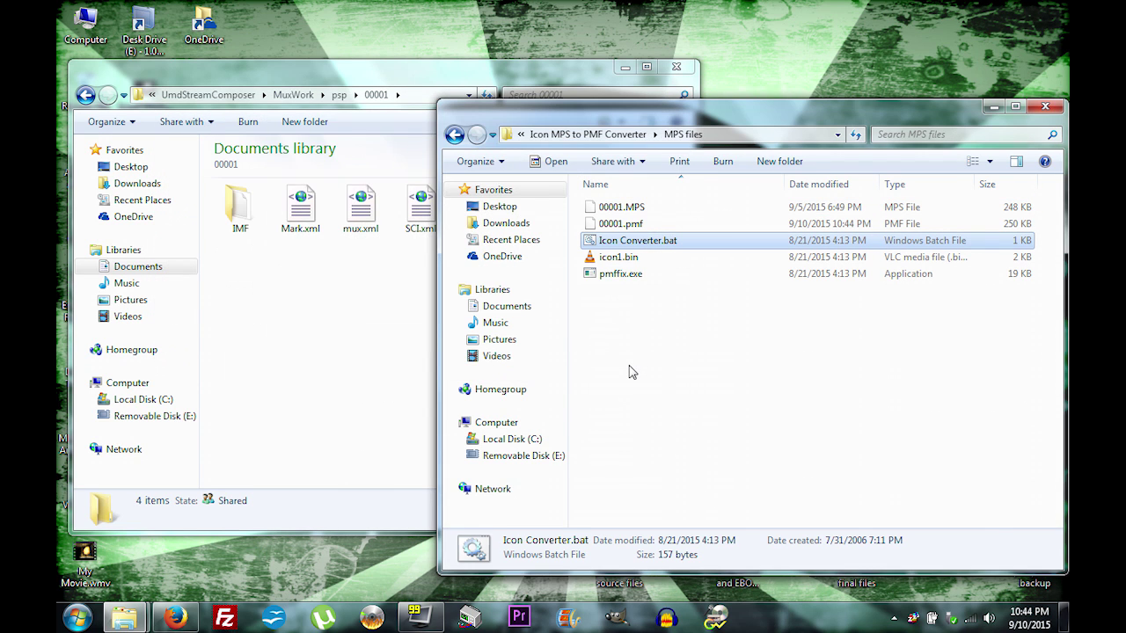
pyautogui.click(660, 337)
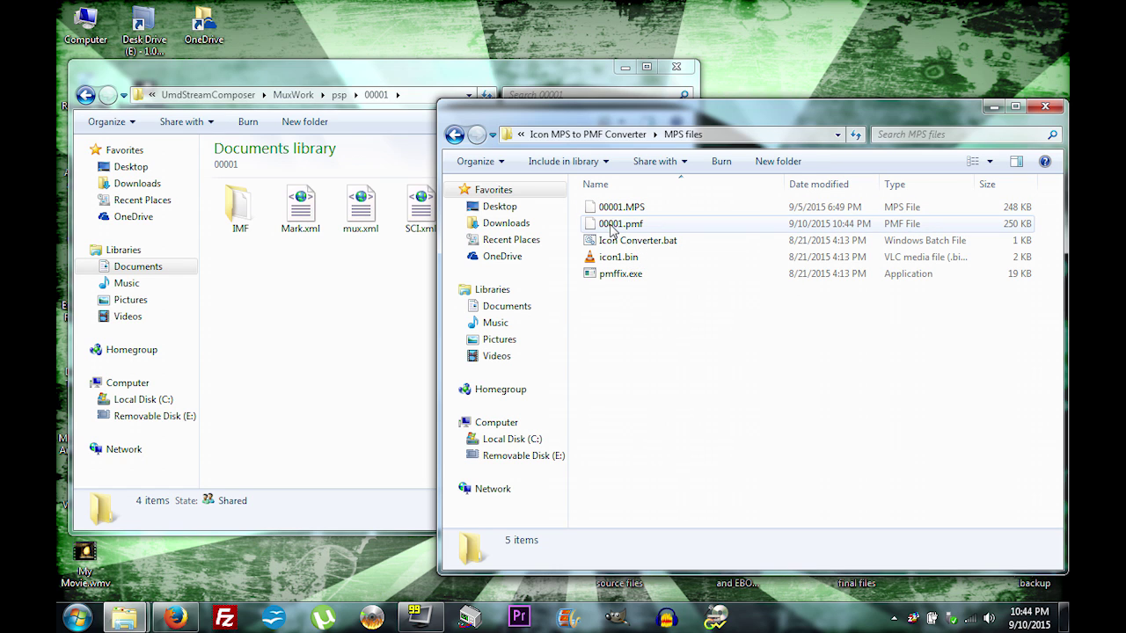
# Step: Rename the converted 00001.pmf file as ICON1.pmf
pyautogui.rightClick(610, 225)
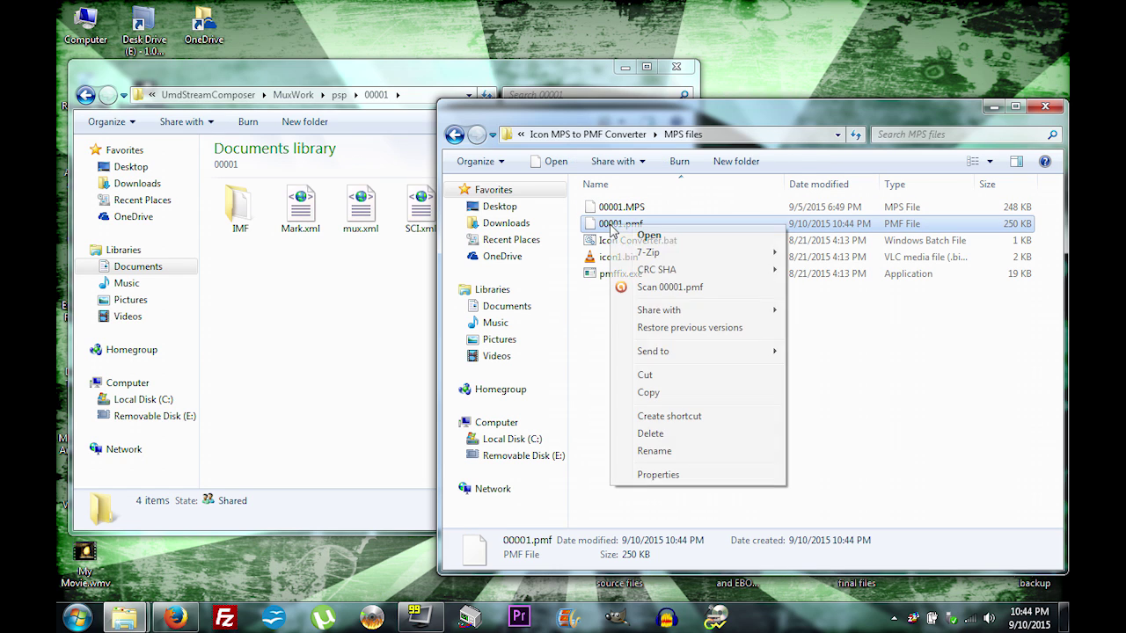
pyautogui.click(652, 450)
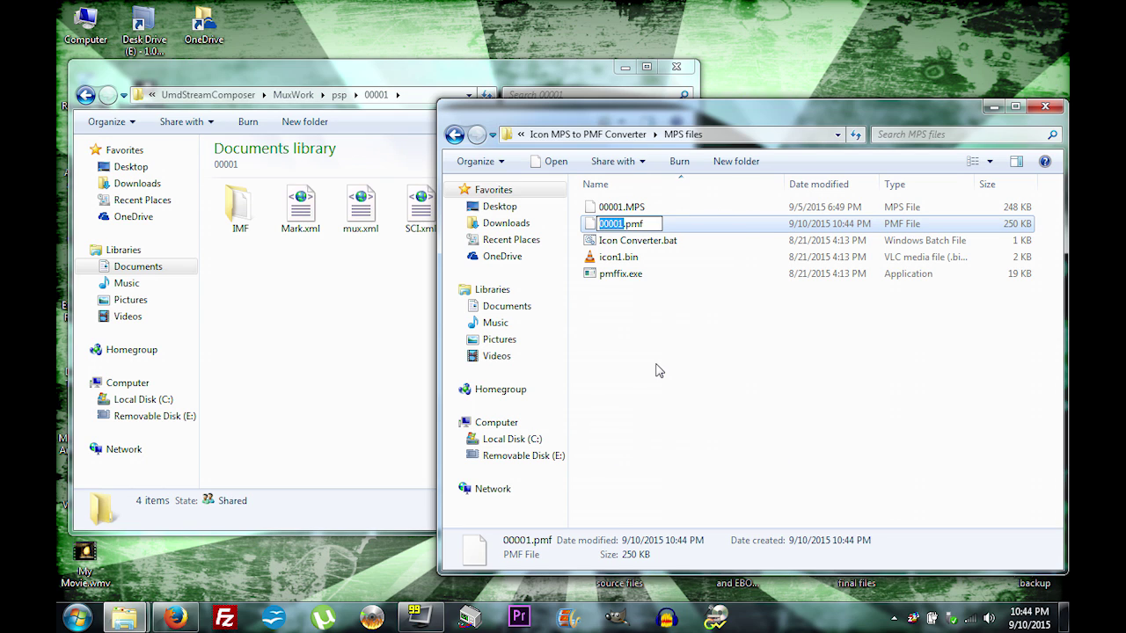
pyautogui.write('ICON1')
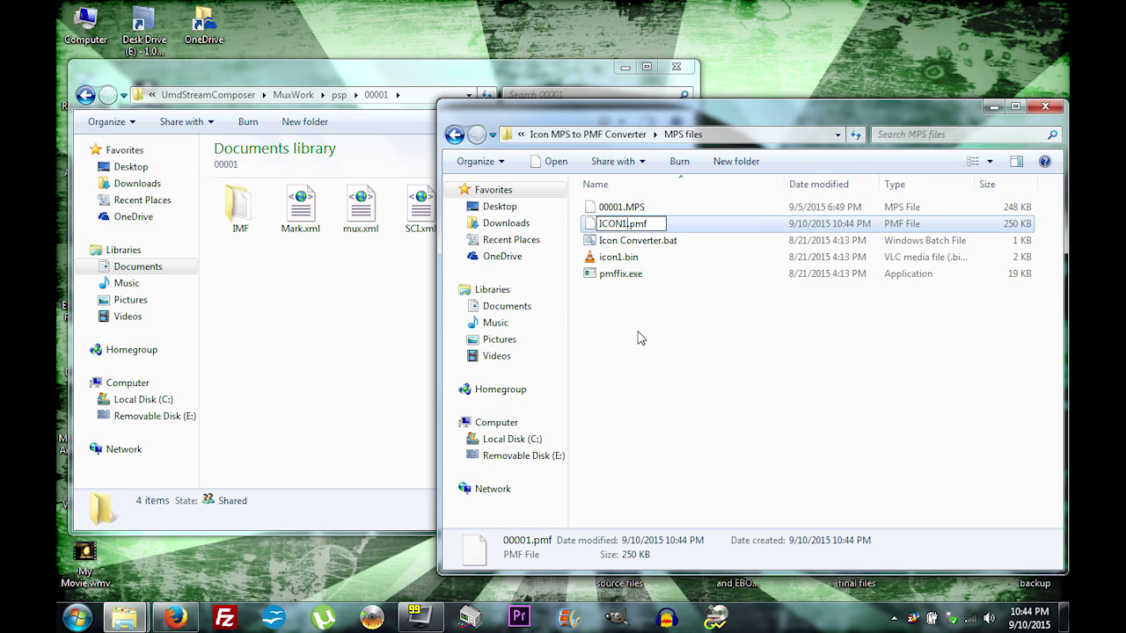
pyautogui.press('Return')
# Step: Shift the MPS files window off the desktop folders and move ICON1.pmf into the dino crisis final files folder
pyautogui.moveTo(672, 110); pyautogui.dragTo(517, 55)
pyautogui.moveTo(456, 206); pyautogui.dragTo(868, 572)
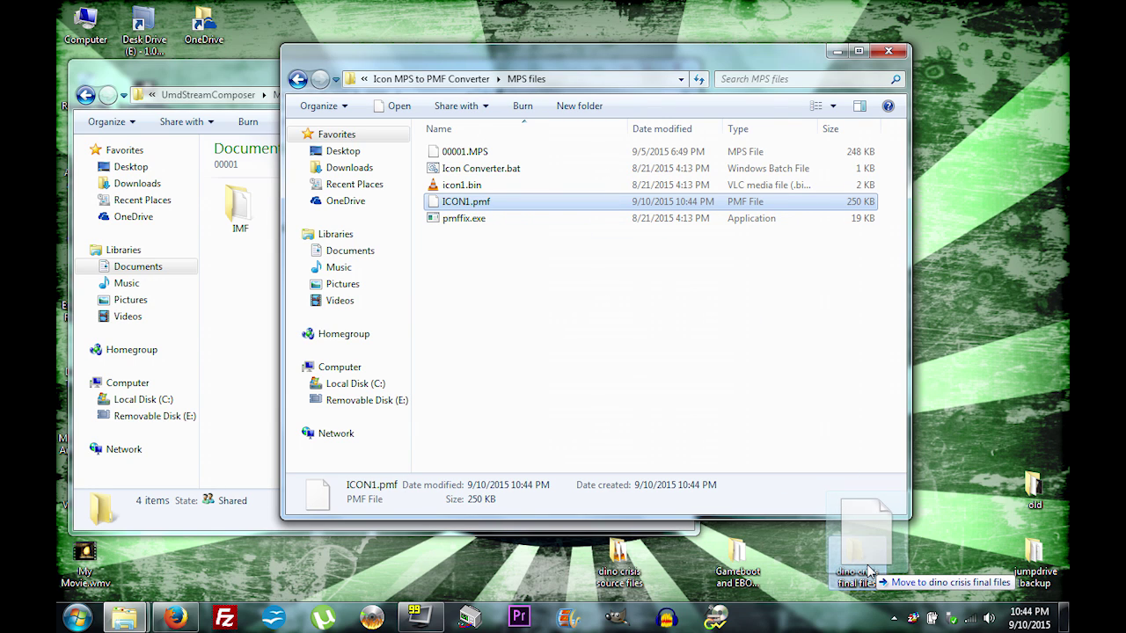
pyautogui.moveTo(869, 571); pyautogui.dragTo(868, 572)
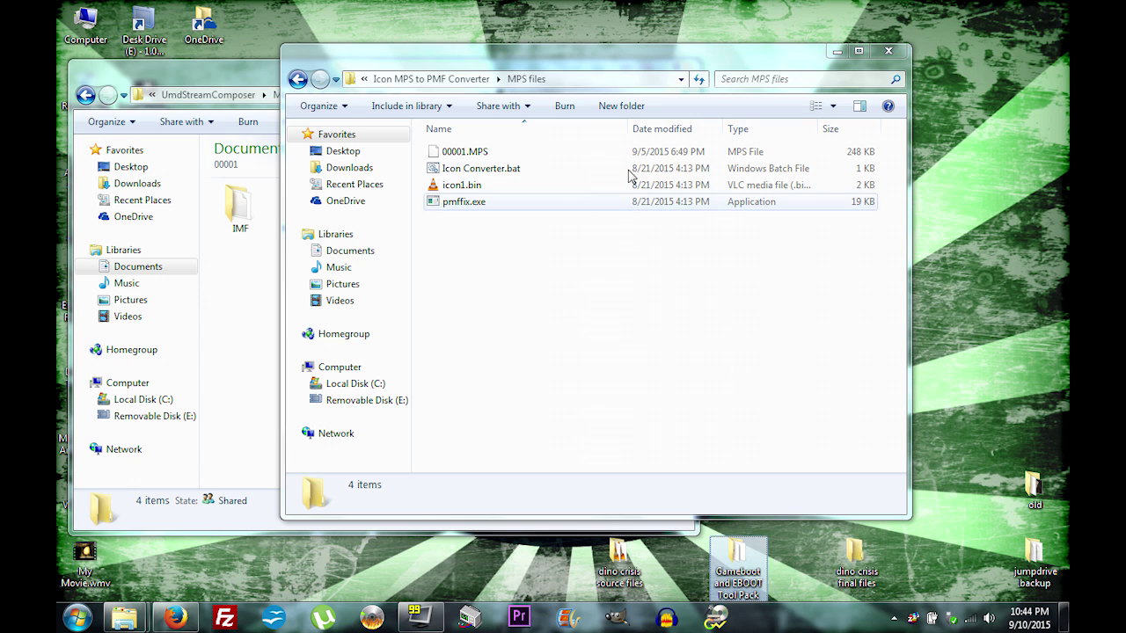
# Step: Delete 00001.MPS from the MPS files folder and close both the MPS files and 00001 folder windows
pyautogui.rightClick(456, 156)
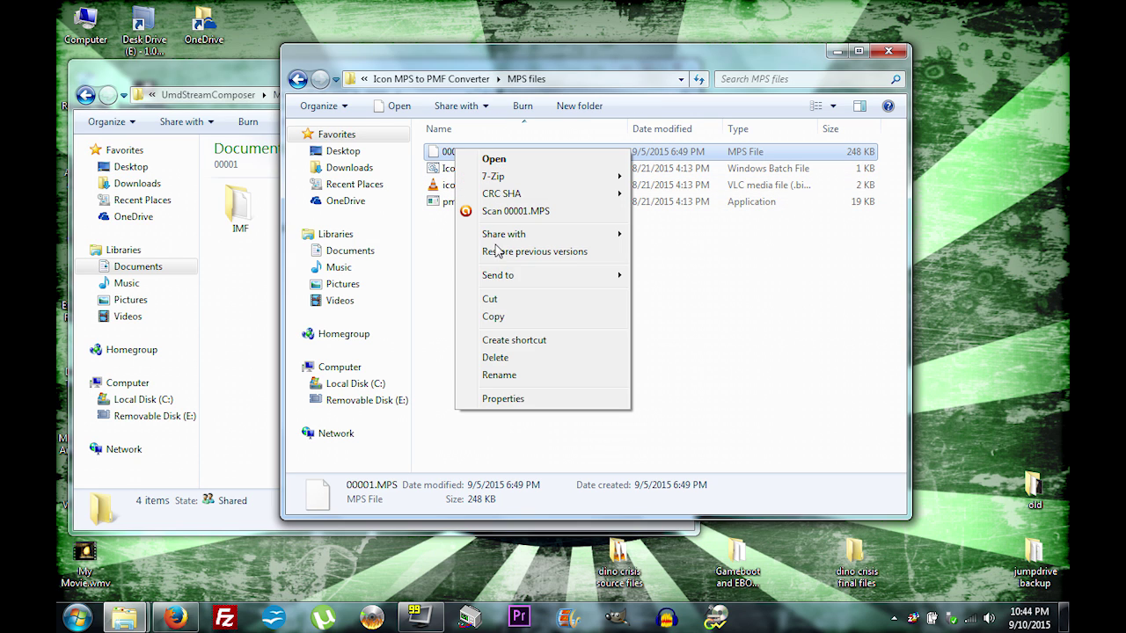
pyautogui.click(499, 357)
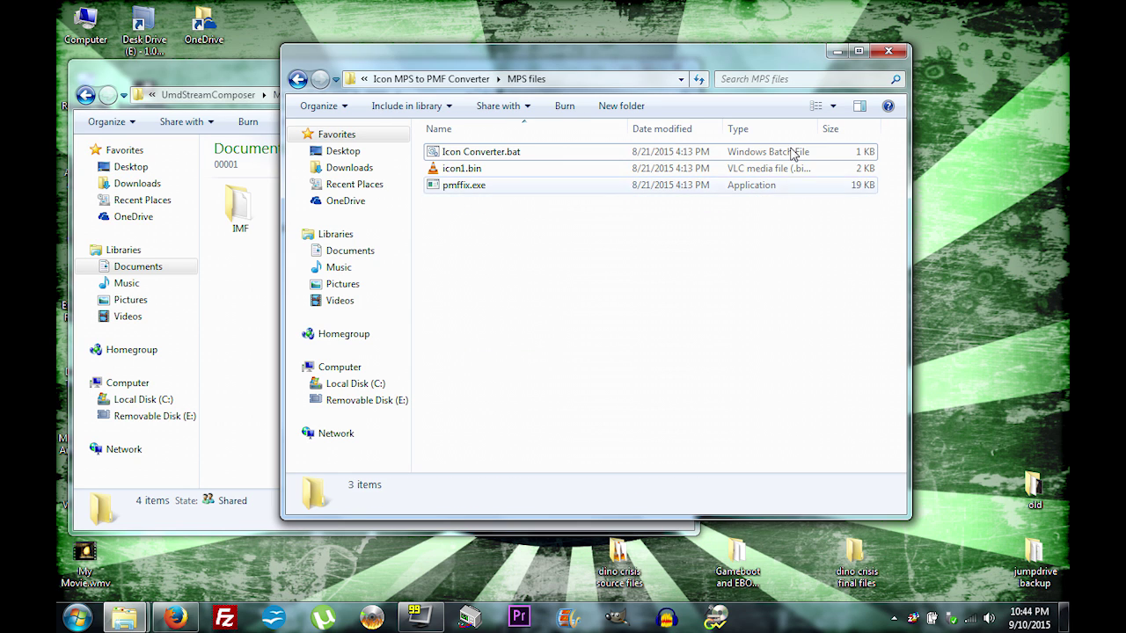
pyautogui.click(887, 54)
pyautogui.moveTo(508, 79); pyautogui.dragTo(733, 81)
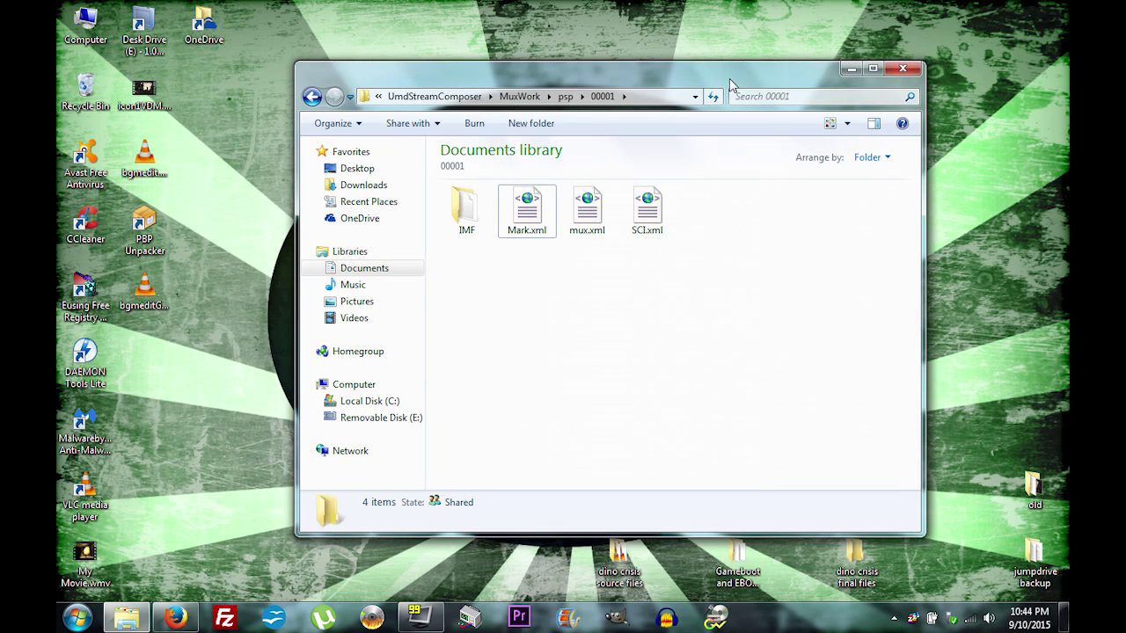
pyautogui.click(902, 69)
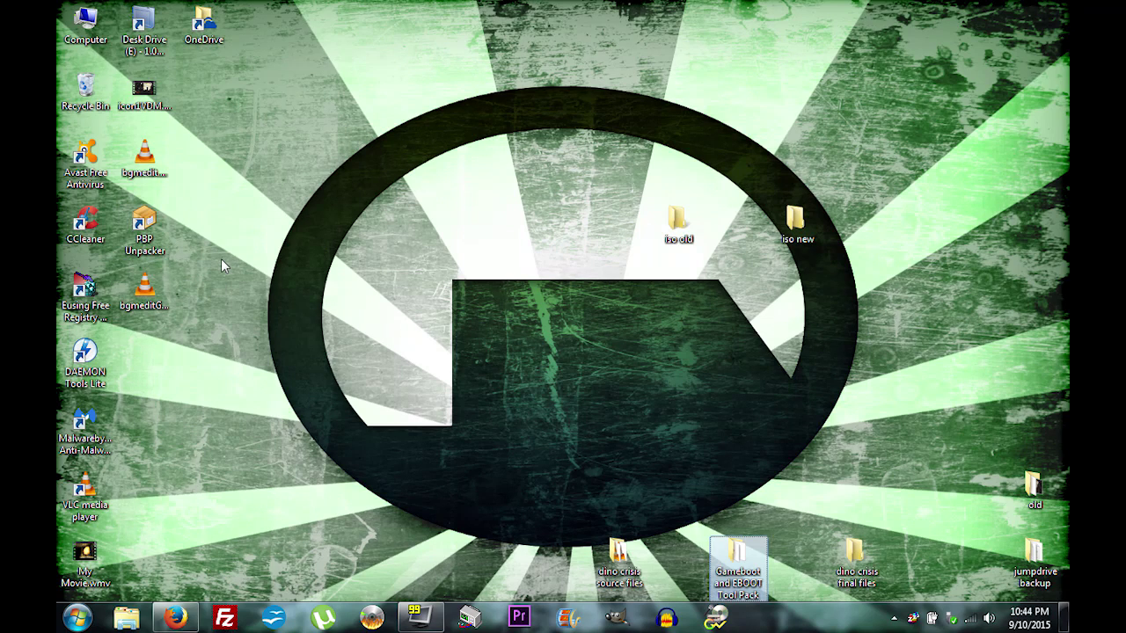
# Step: Change the extension of the desktop file bgmeditGW.wav so that it is named bgmeditGW.at3, accepting the extension change
pyautogui.rightClick(138, 292)
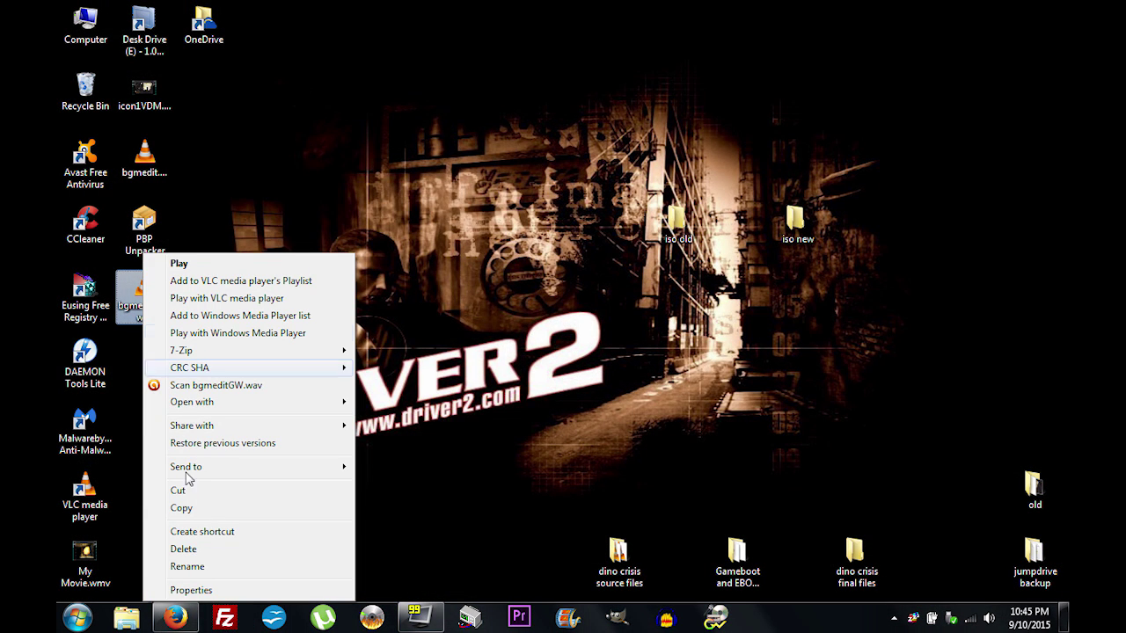
pyautogui.click(187, 568)
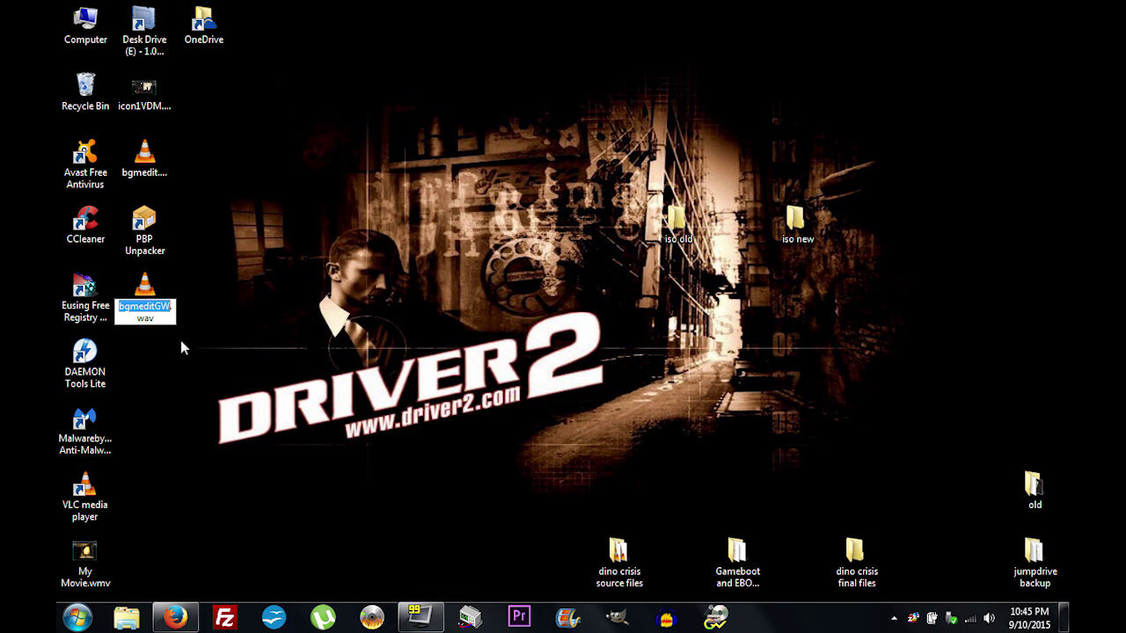
pyautogui.press('End')
pyautogui.press('BackSpace')
pyautogui.press('BackSpace')
pyautogui.press('BackSpace')
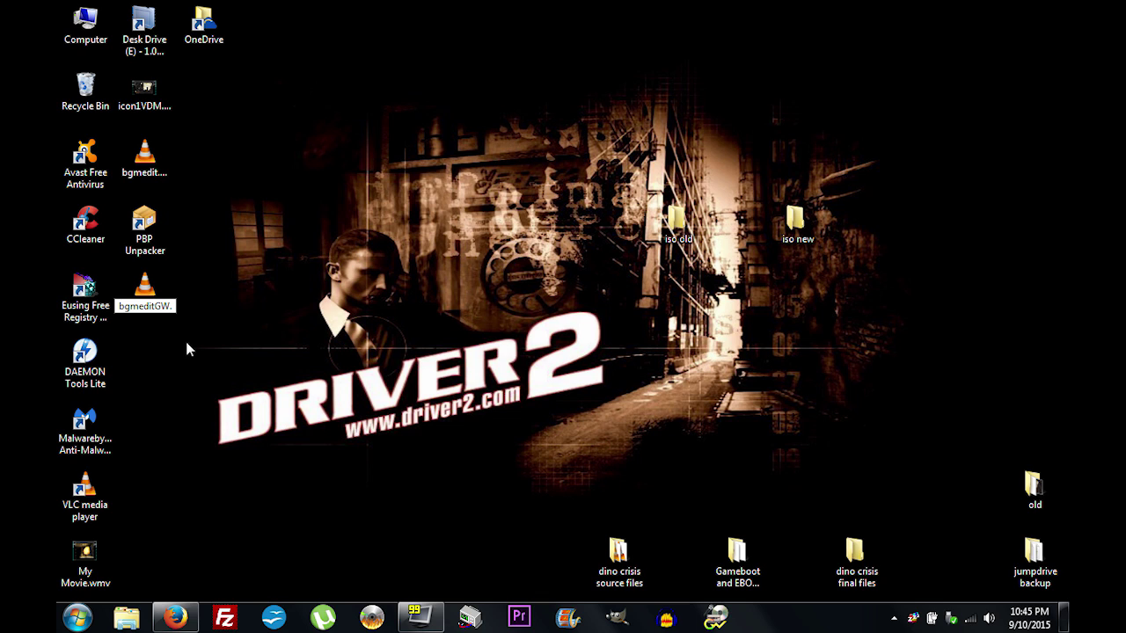
pyautogui.write('at3')
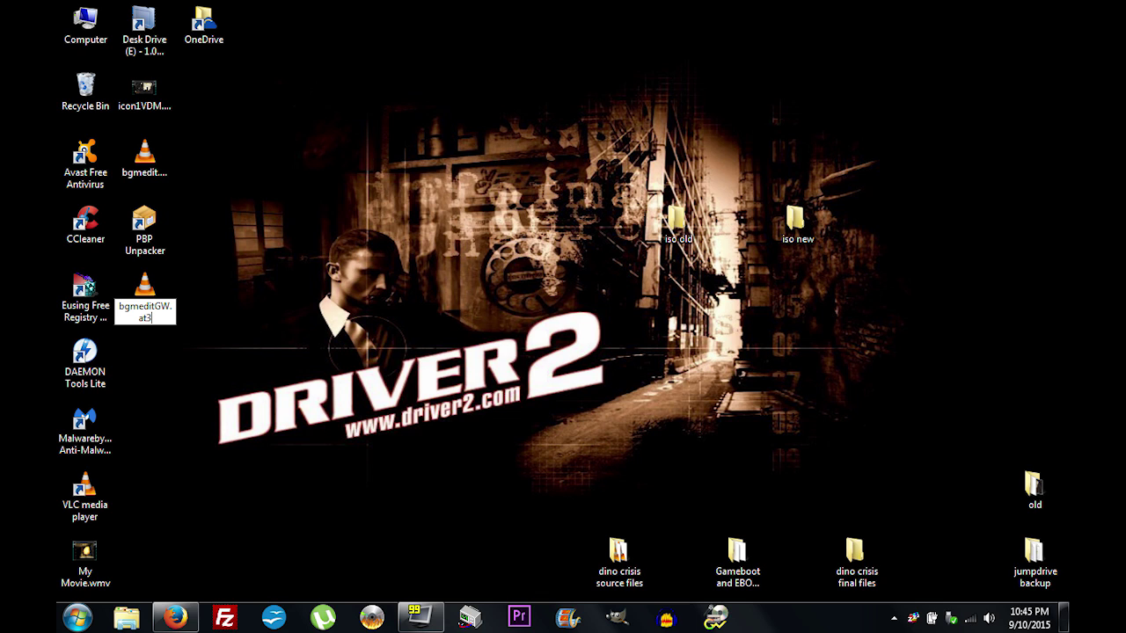
pyautogui.press('Return')
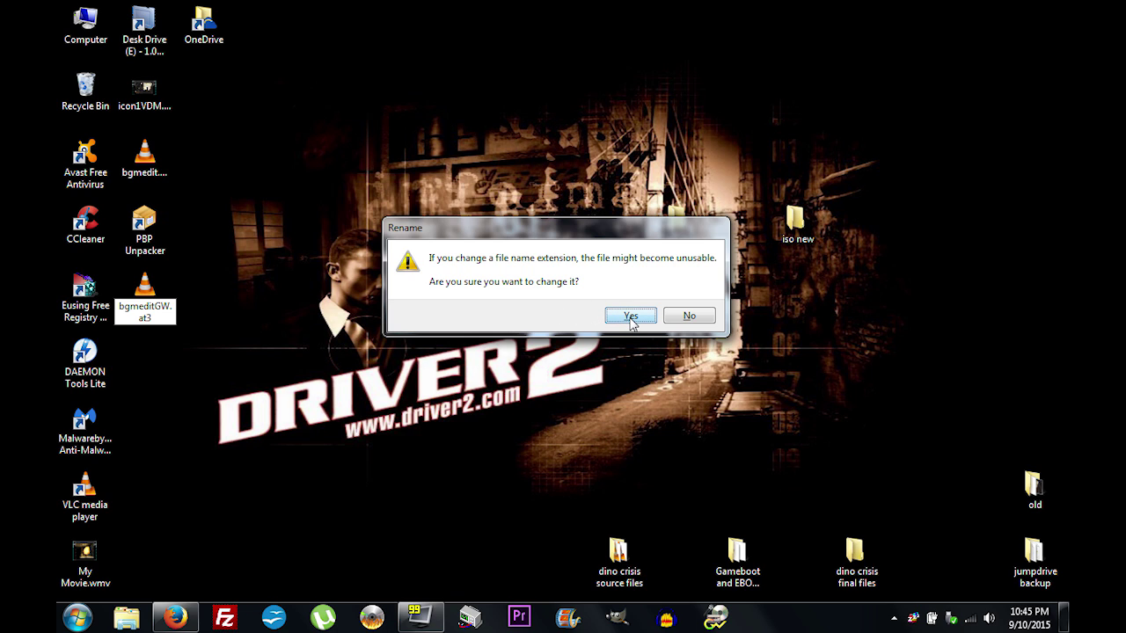
pyautogui.click(630, 316)
pyautogui.click(220, 310)
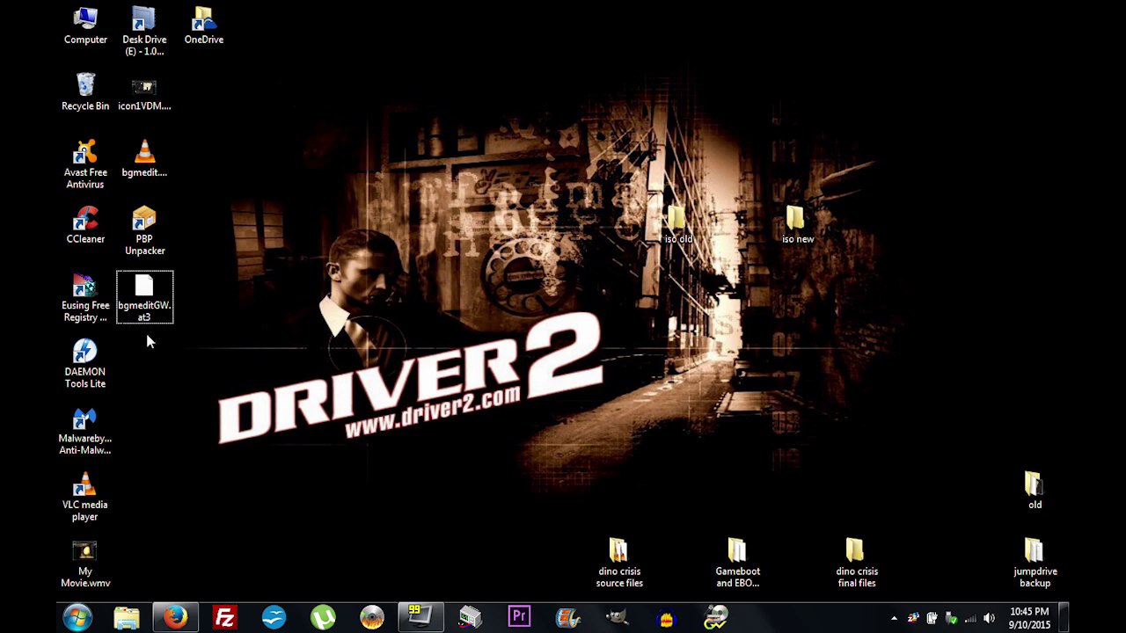
pyautogui.rightClick(145, 300)
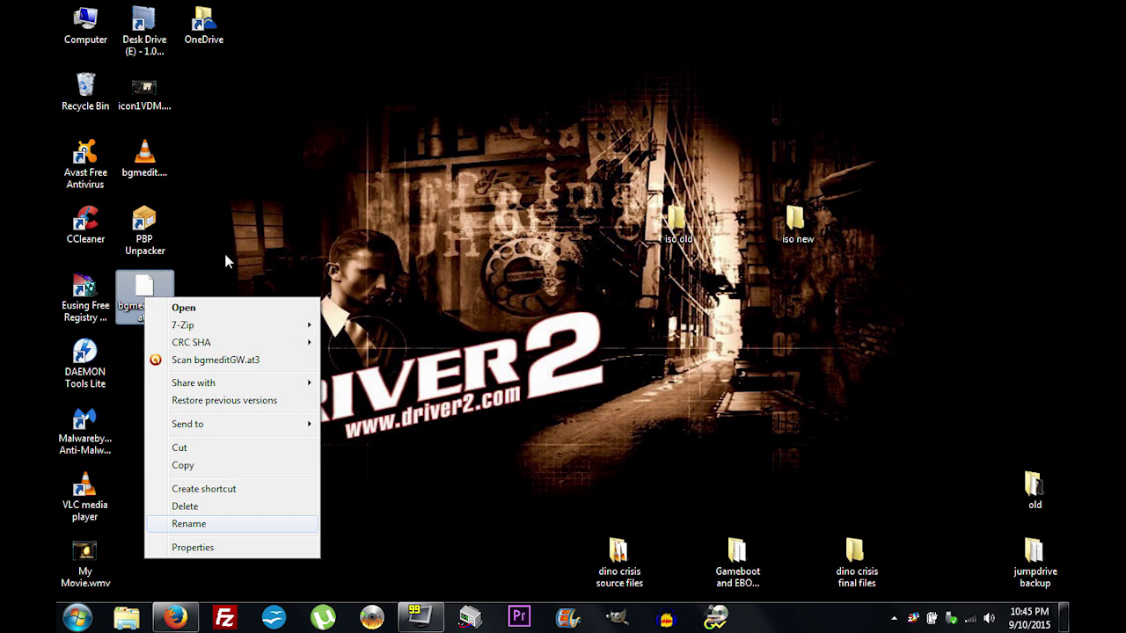
pyautogui.click(279, 271)
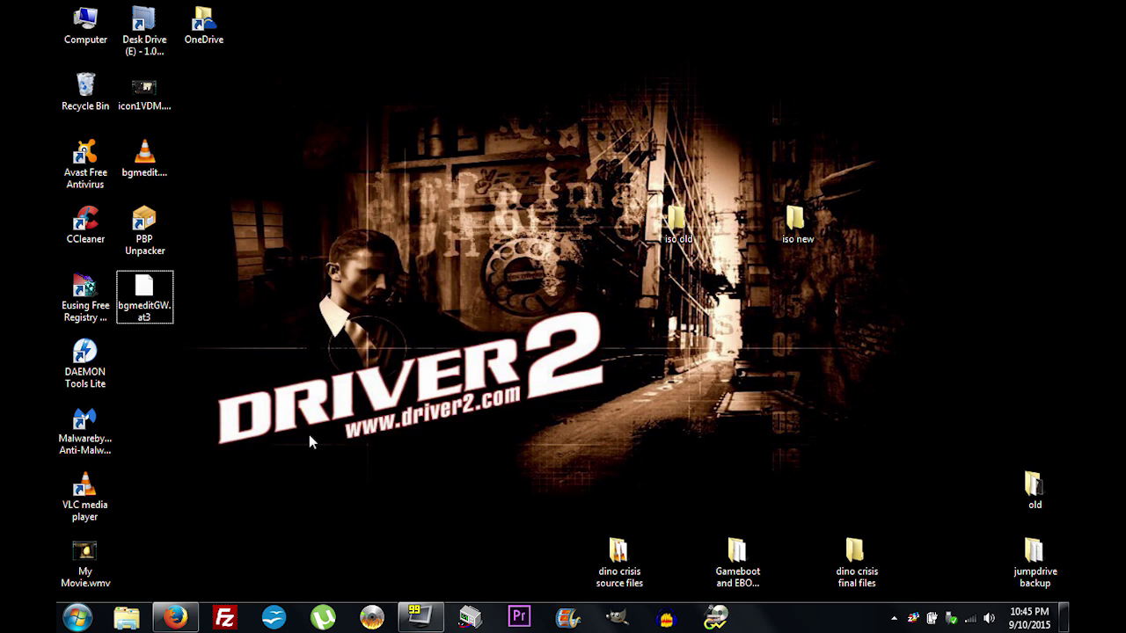
# Step: Launch GWAT3.exe from the GoldWave Atrac3 Looping Tool folder in the Gameboot and EBOOT Tool Pack
pyautogui.doubleClick(737, 552)
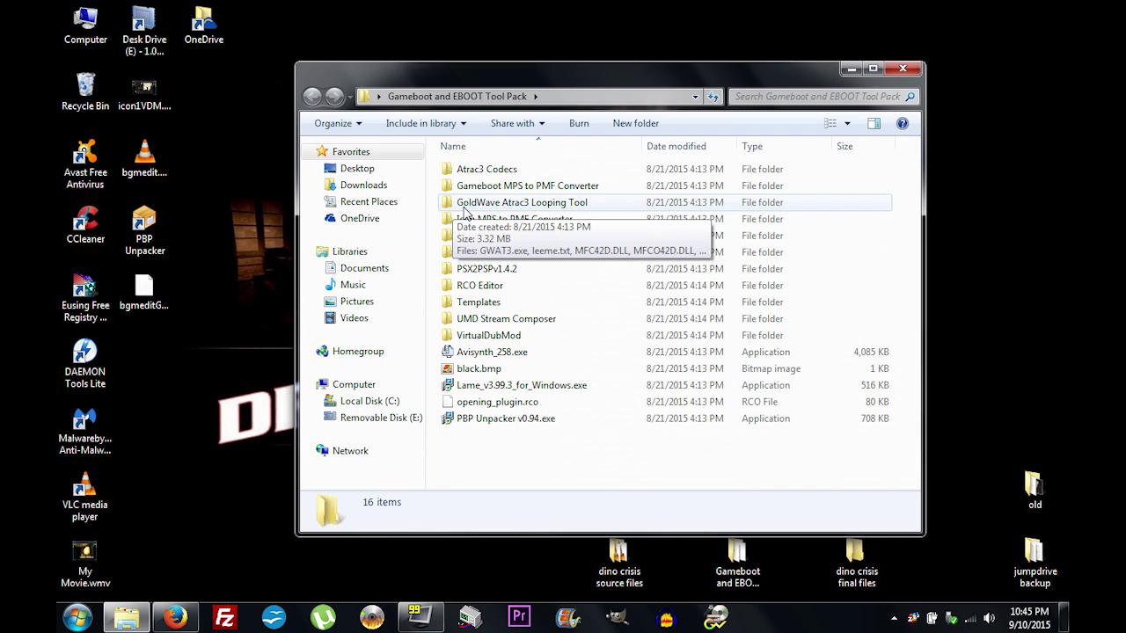
pyautogui.doubleClick(519, 204)
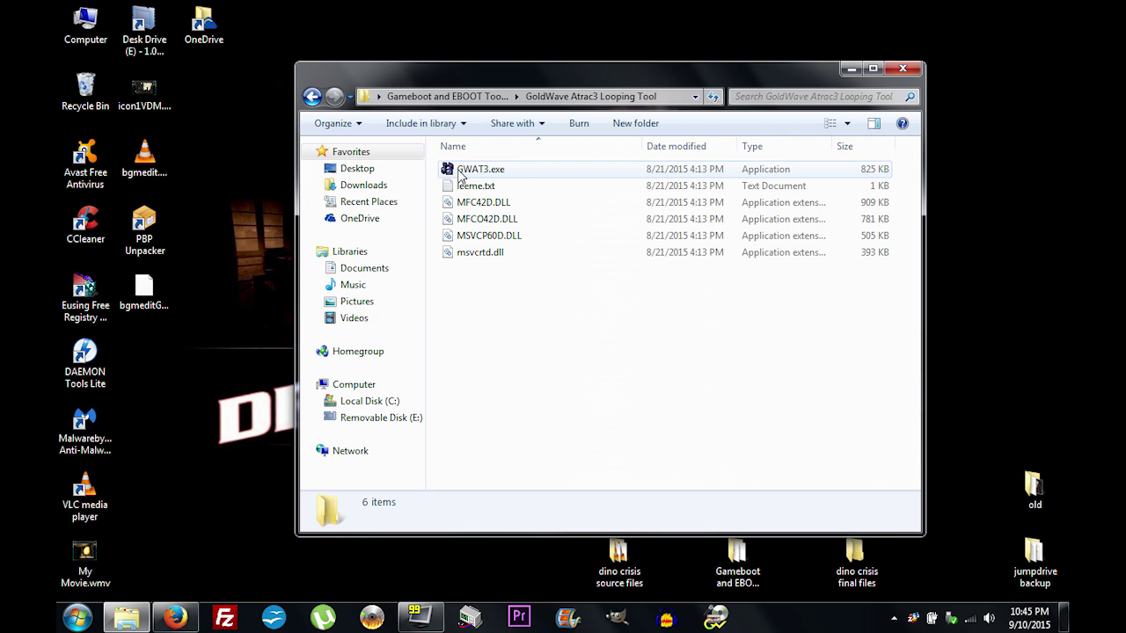
pyautogui.click(508, 175)
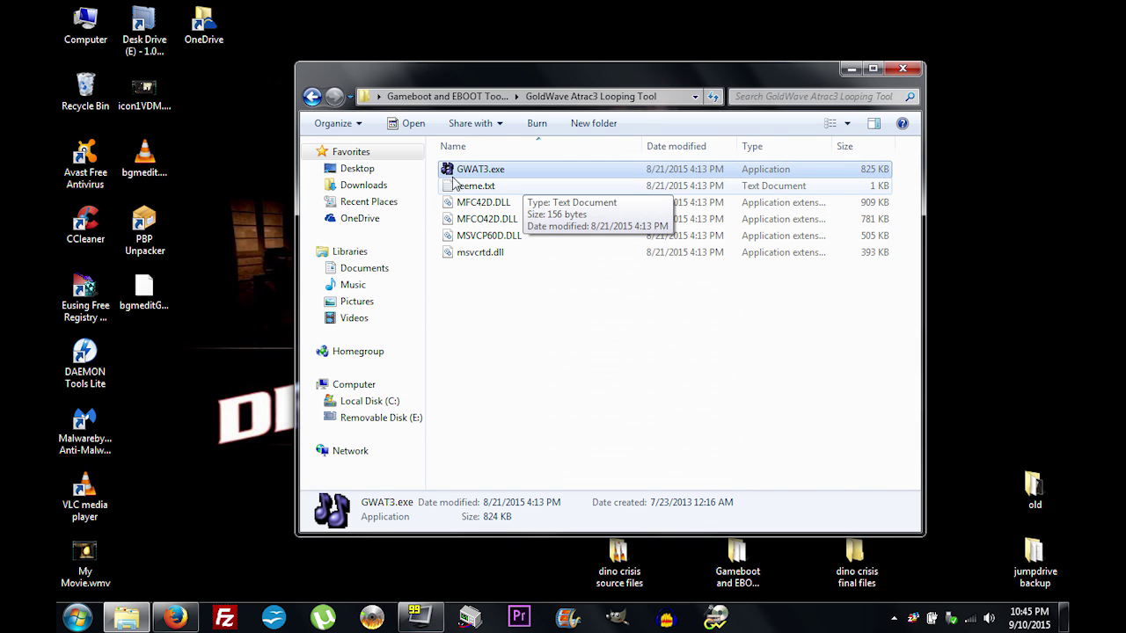
pyautogui.doubleClick(500, 175)
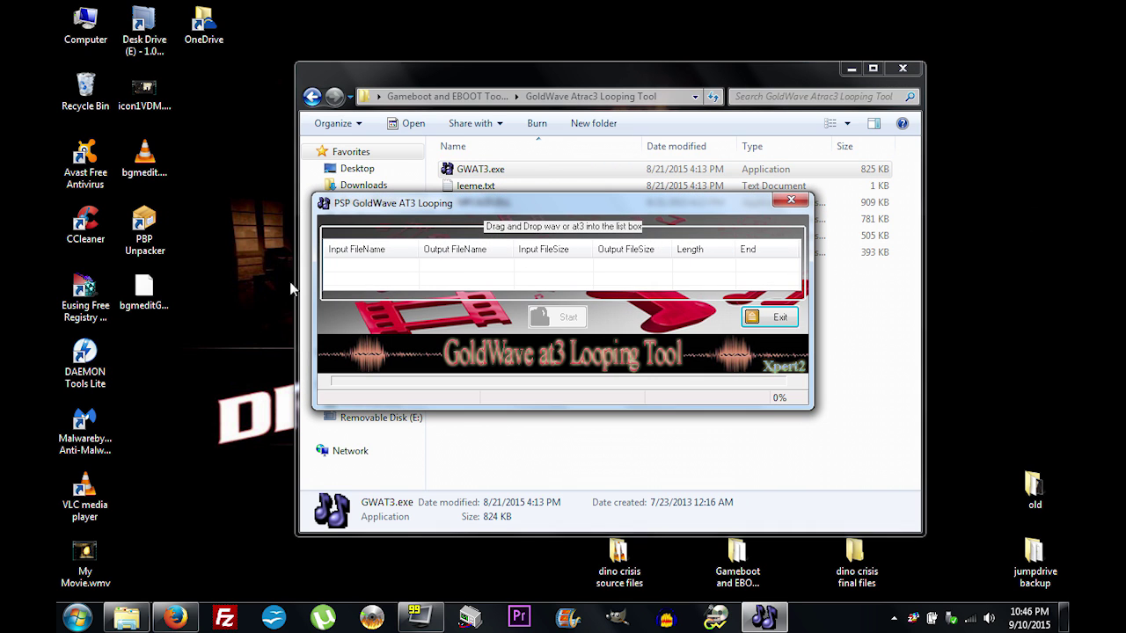
# Step: Create a looped version of bgmeditGW.at3 with the looping tool, then exit the tool and close its folder window
pyautogui.click(146, 308)
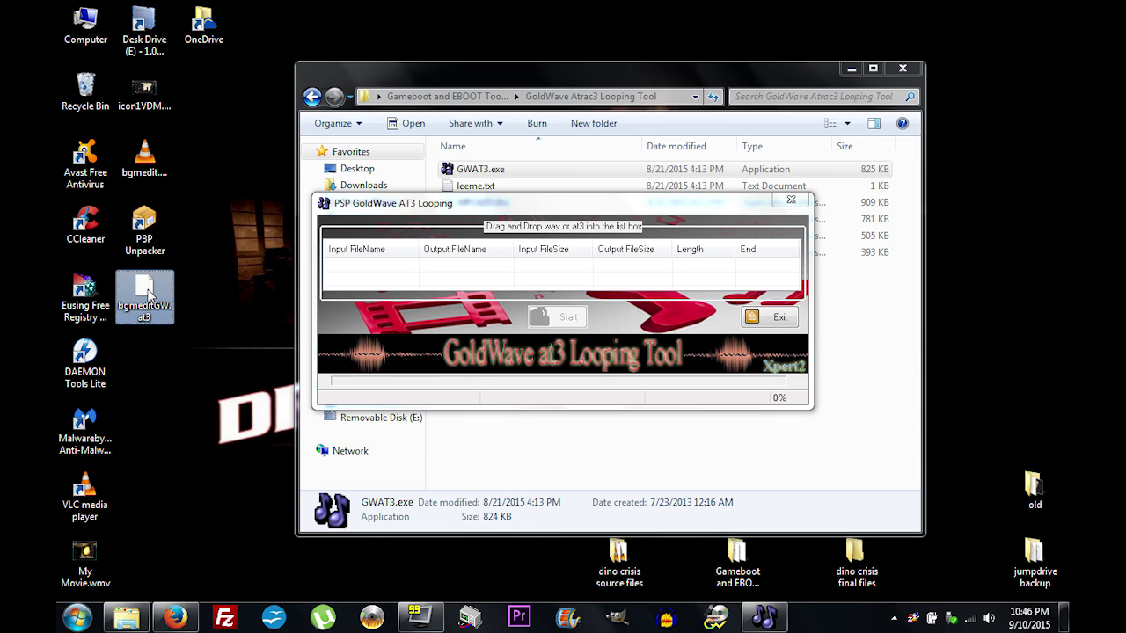
pyautogui.moveTo(146, 285); pyautogui.dragTo(426, 280)
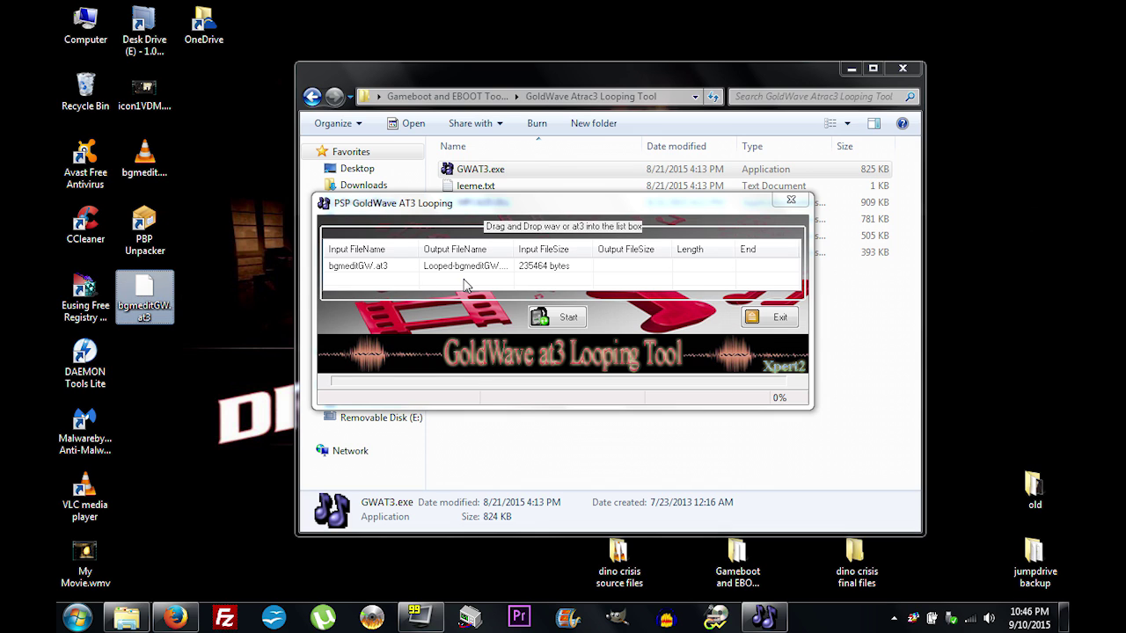
pyautogui.click(563, 320)
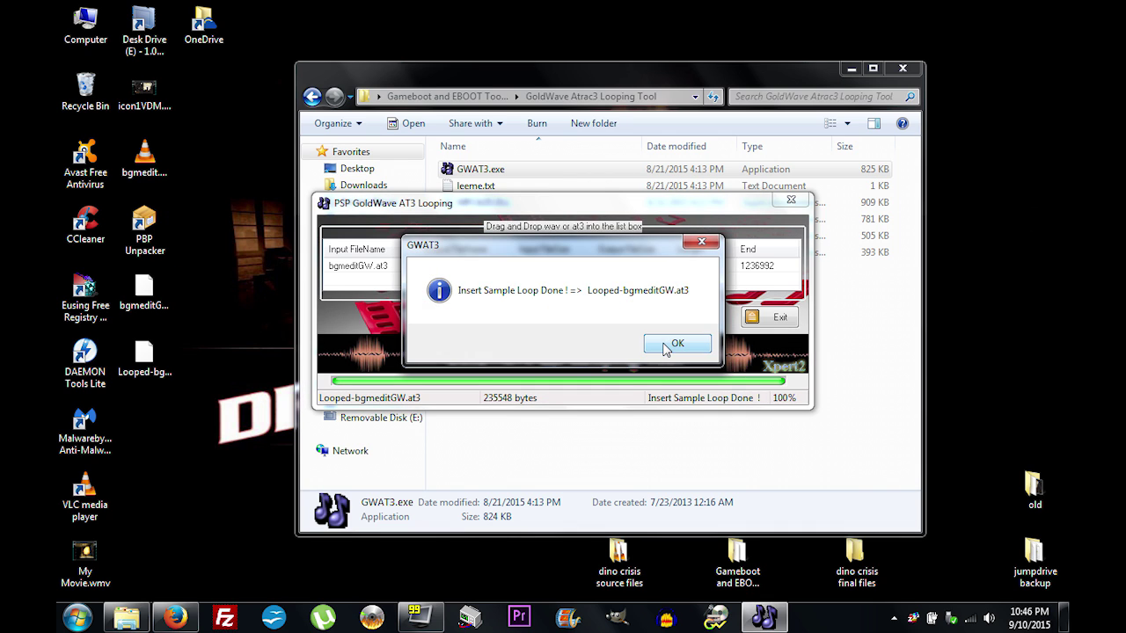
pyautogui.click(668, 345)
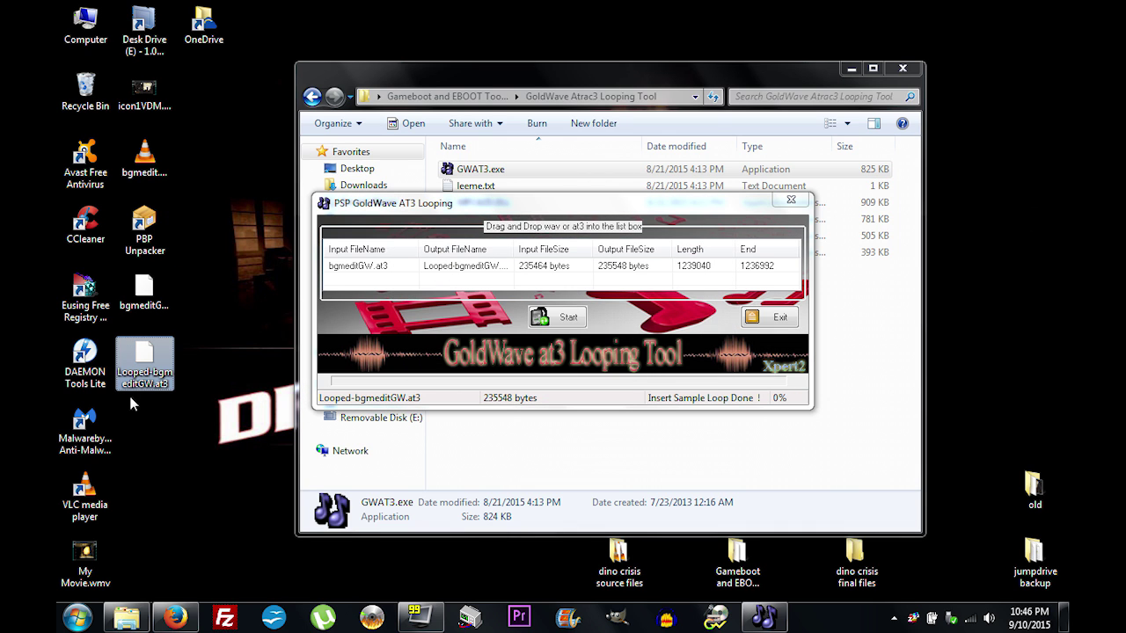
pyautogui.moveTo(137, 388)
pyautogui.click(770, 321)
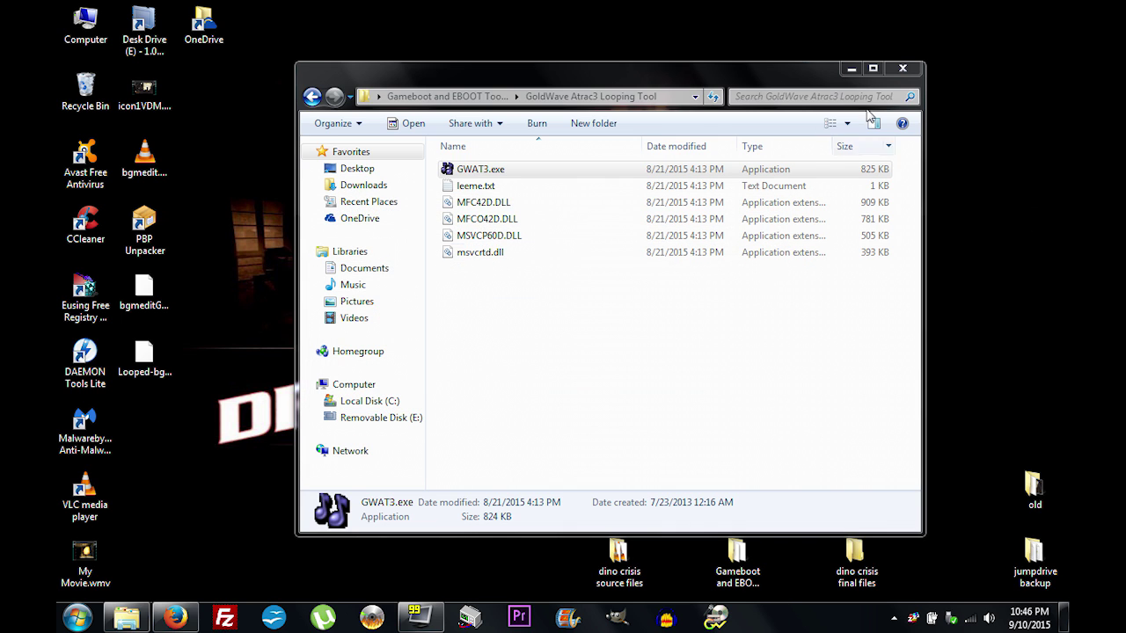
pyautogui.click(855, 74)
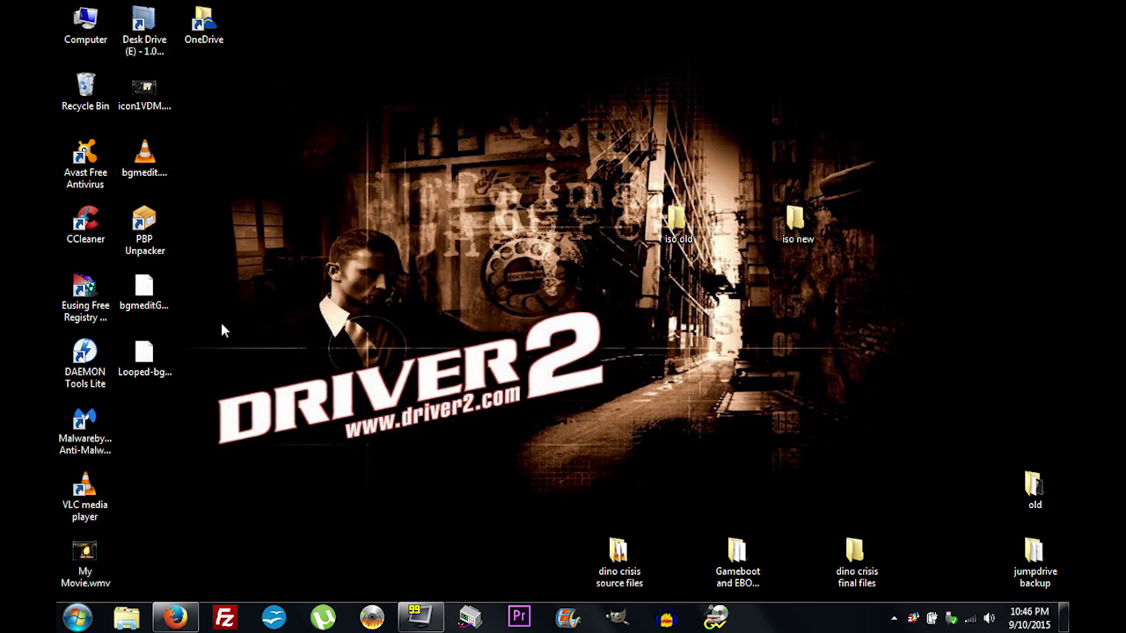
# Step: Rename Looped-bgmeditGW.at3 as SND0.at3 and move it into the dino crisis final files folder
pyautogui.rightClick(151, 353)
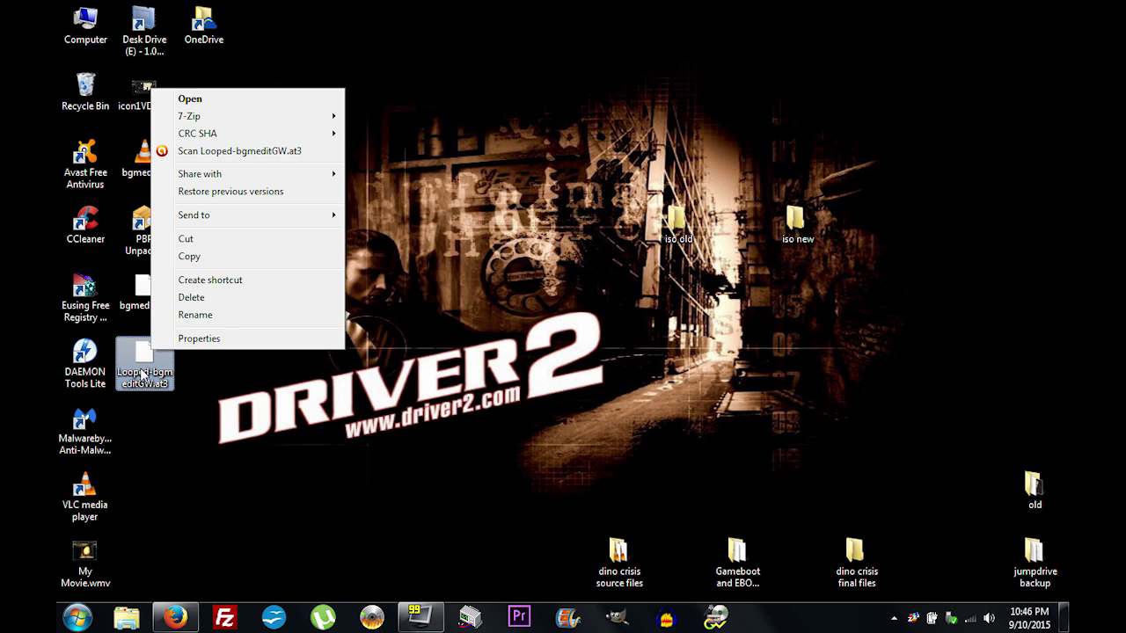
pyautogui.click(198, 315)
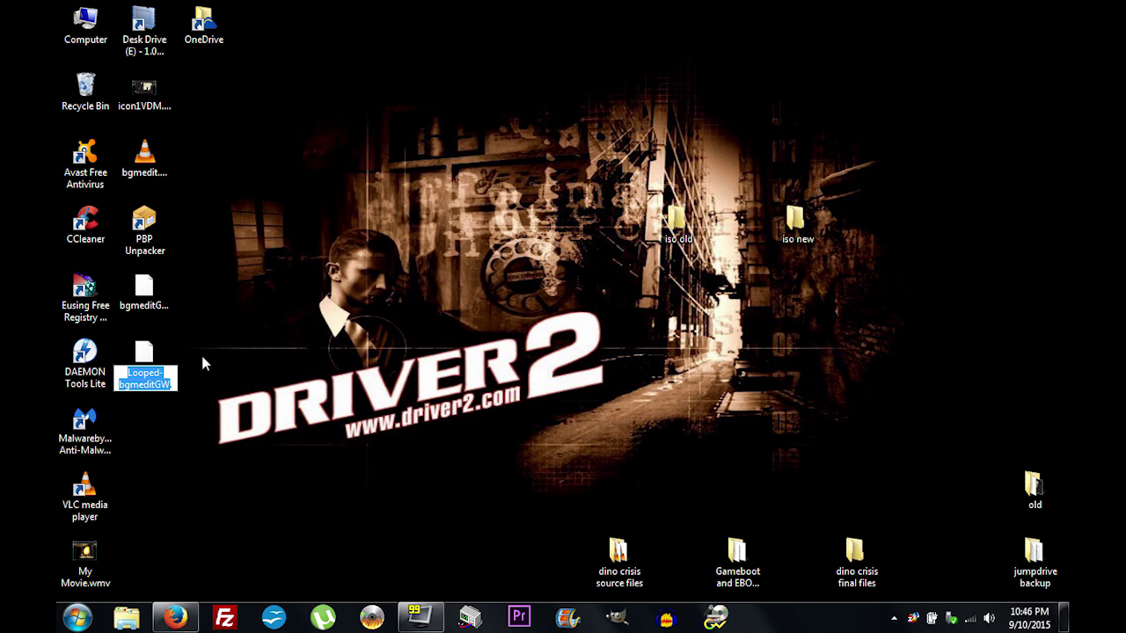
pyautogui.write('SND.at3')
pyautogui.press('Left')
pyautogui.press('Left')
pyautogui.press('Left')
pyautogui.press('Left')
pyautogui.write('0')
pyautogui.press('Return')
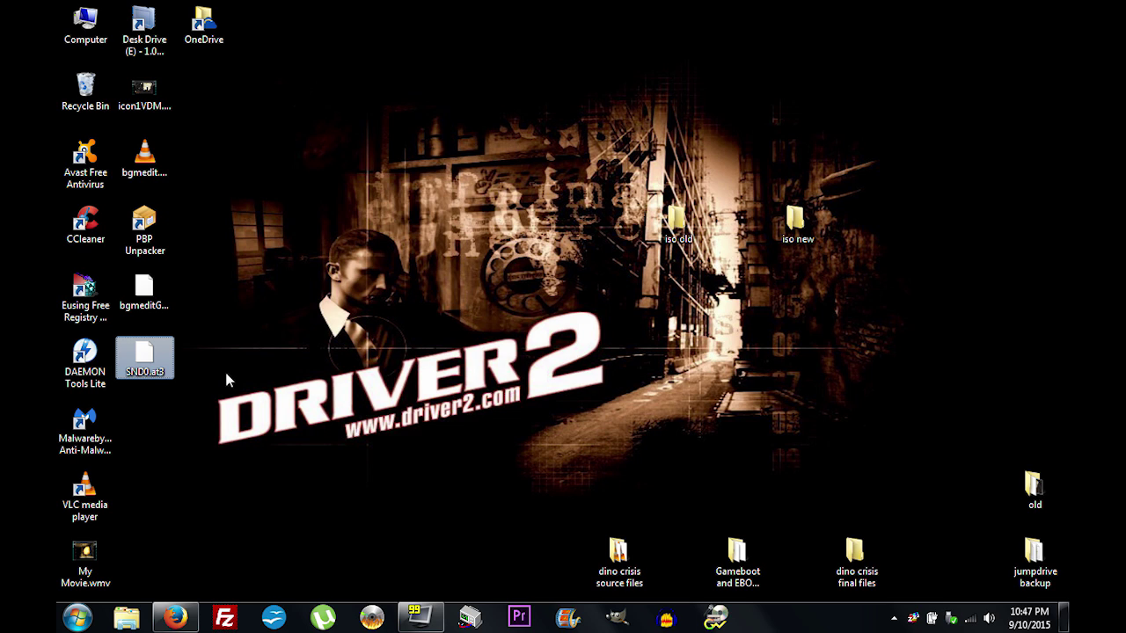
pyautogui.click(206, 370)
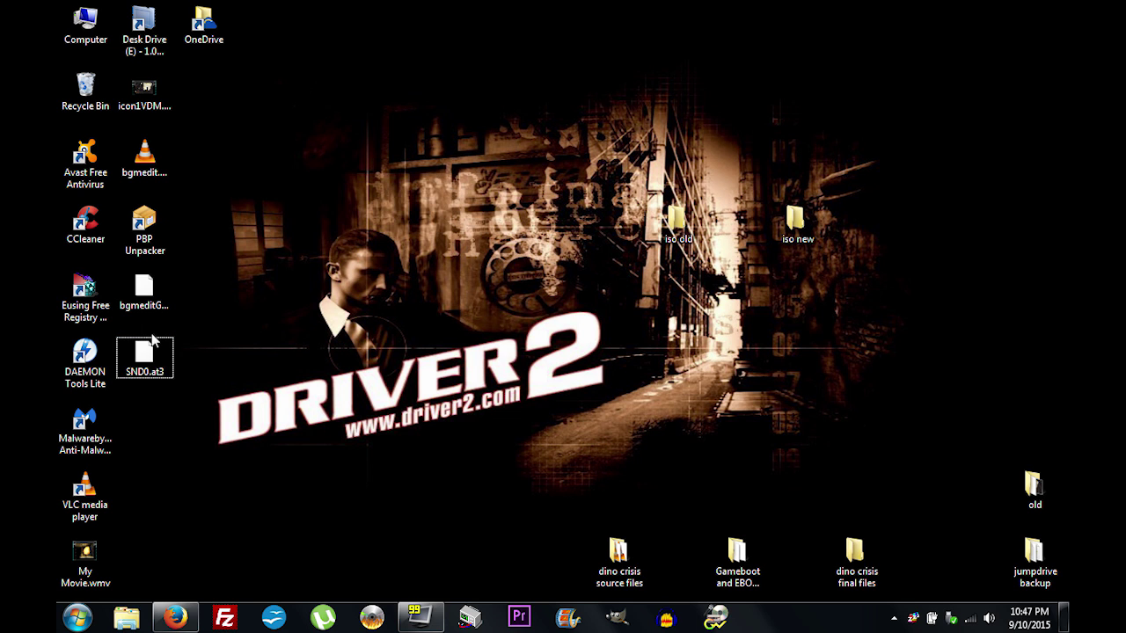
pyautogui.moveTo(146, 356); pyautogui.dragTo(852, 552)
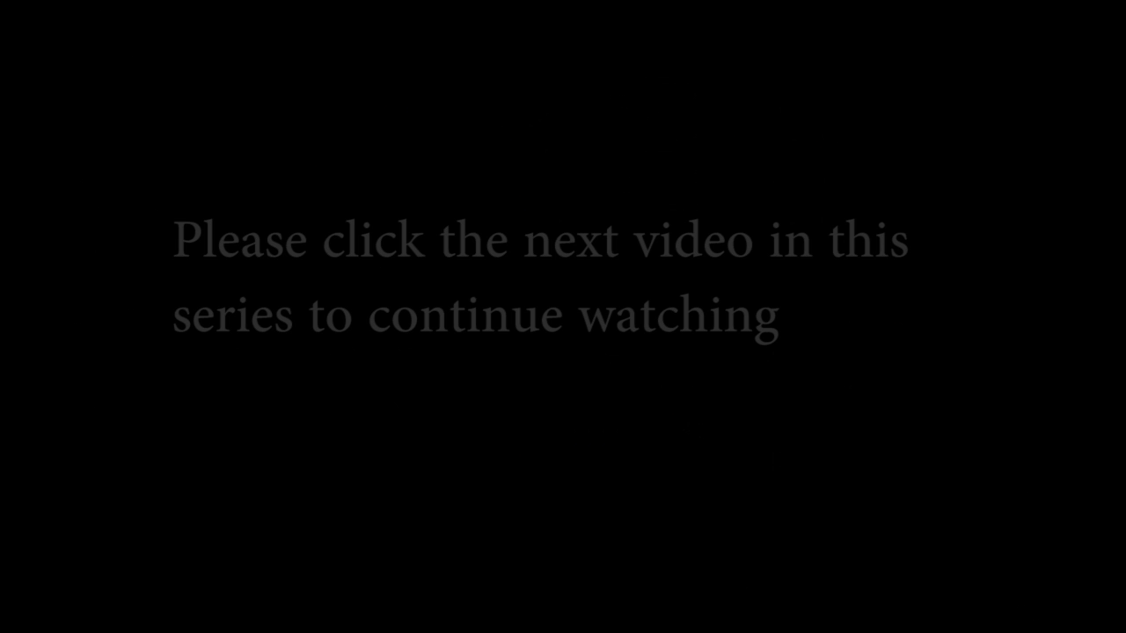